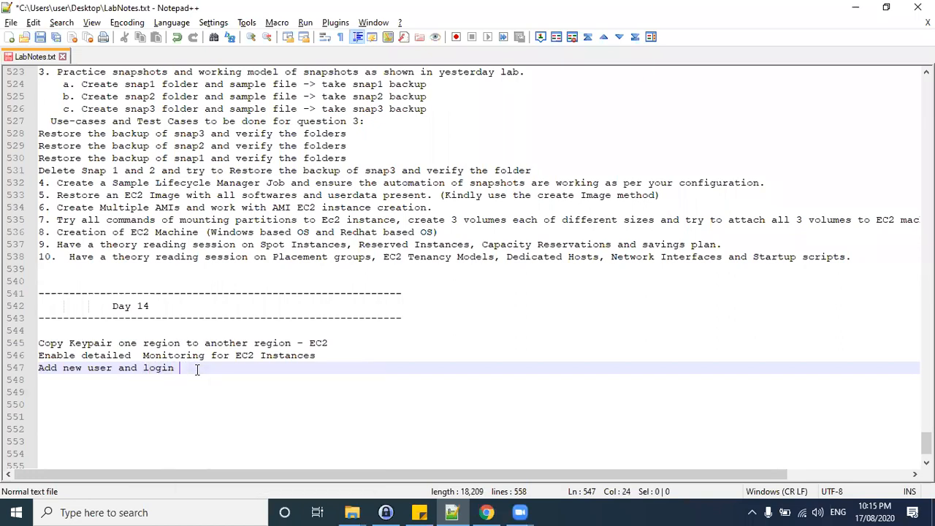
Finish line 547 so it reads "Add new user and login with password".
text(with oa)
key(BackSpace)
key(BackSpace)
text(password)
Highlight the Day 14 task lines to review them.
drag(262, 367, 38, 343)
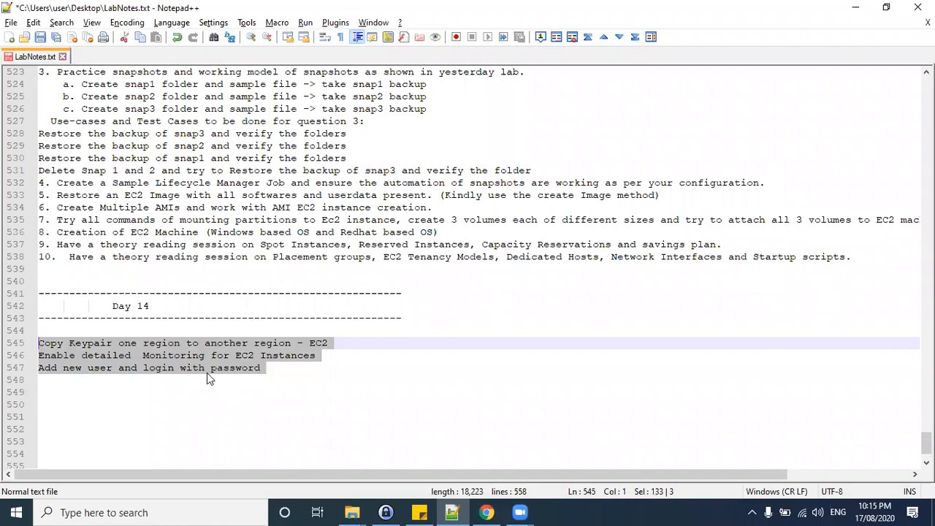
drag(38, 343, 315, 355)
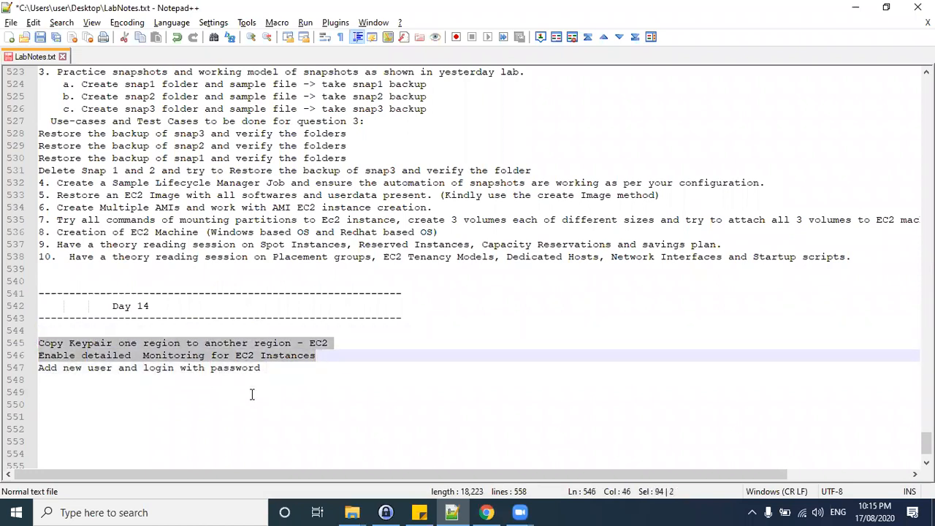
click(266, 368)
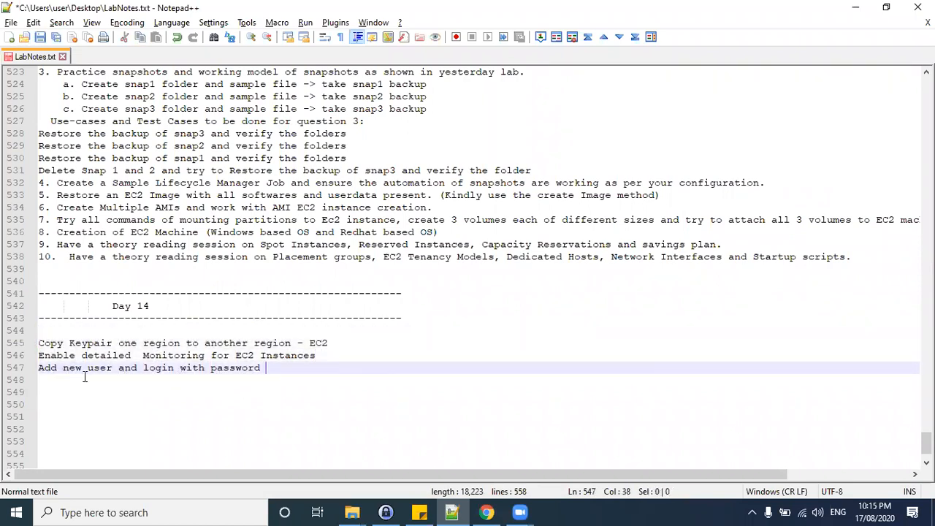
drag(264, 367, 29, 344)
click(283, 371)
drag(62, 368, 264, 369)
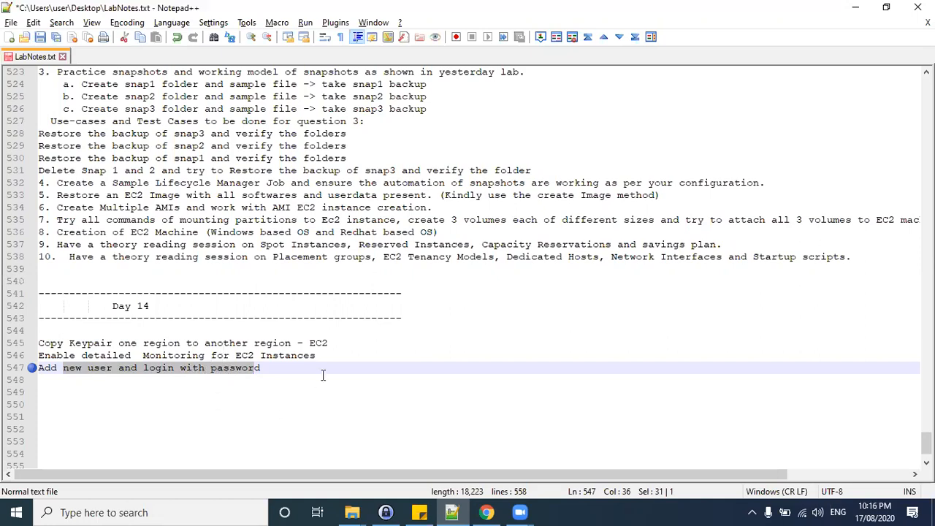
click(75, 368)
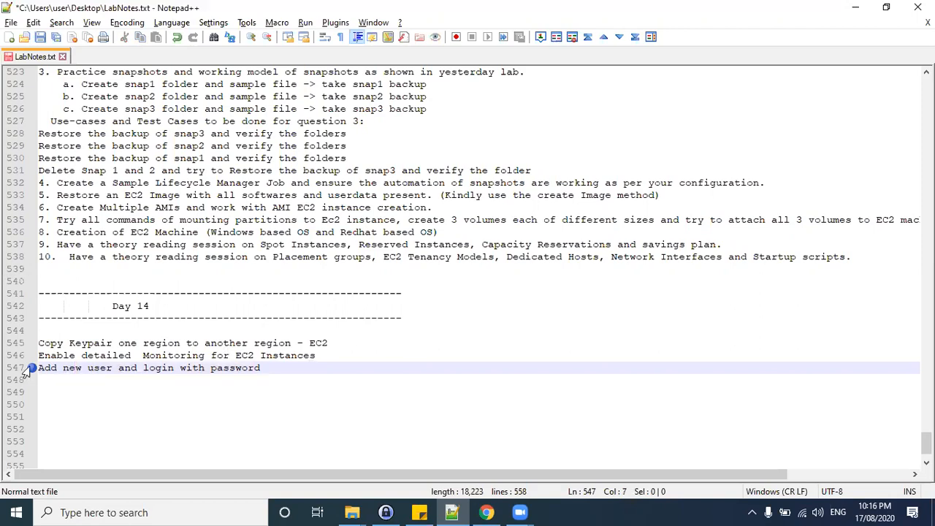
Append "(No keypair)" to the password login line and start a new line.
drag(41, 368, 256, 361)
click(255, 368)
click(270, 367)
text((No key)
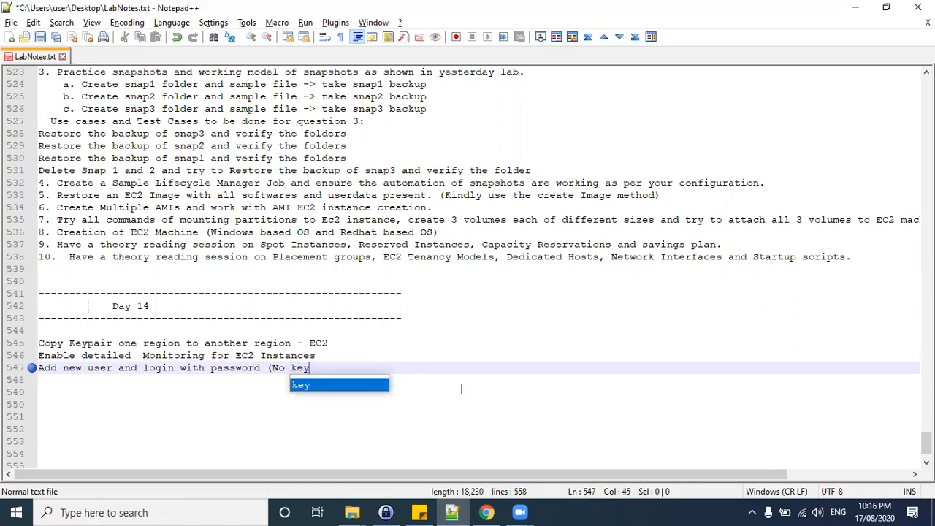
text(pair))
key(Return)
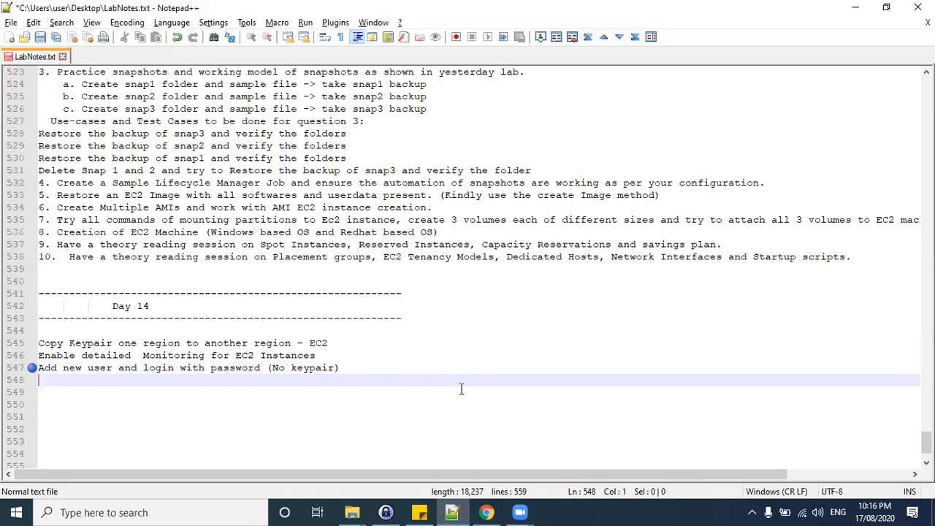
Write the line "Generate new Private key to different user and login to EC2 machine.".
text(Generate )
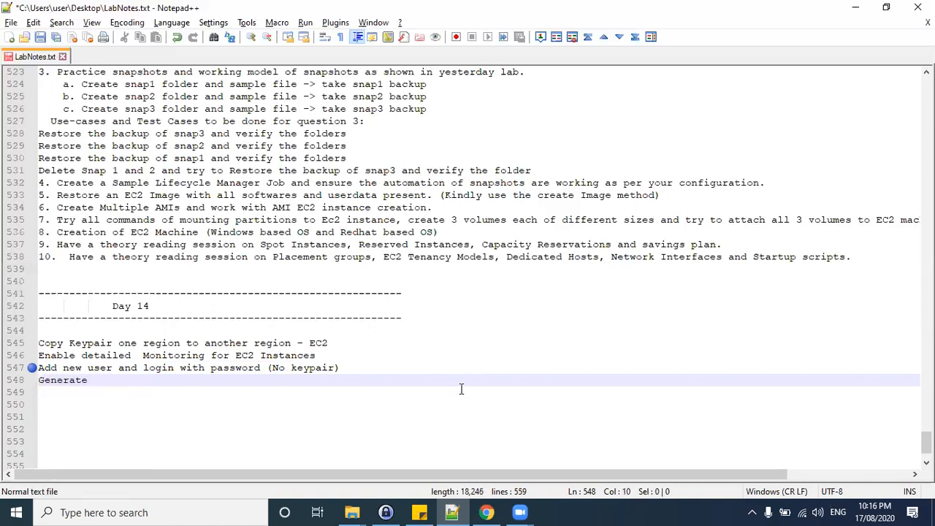
text(new Privat)
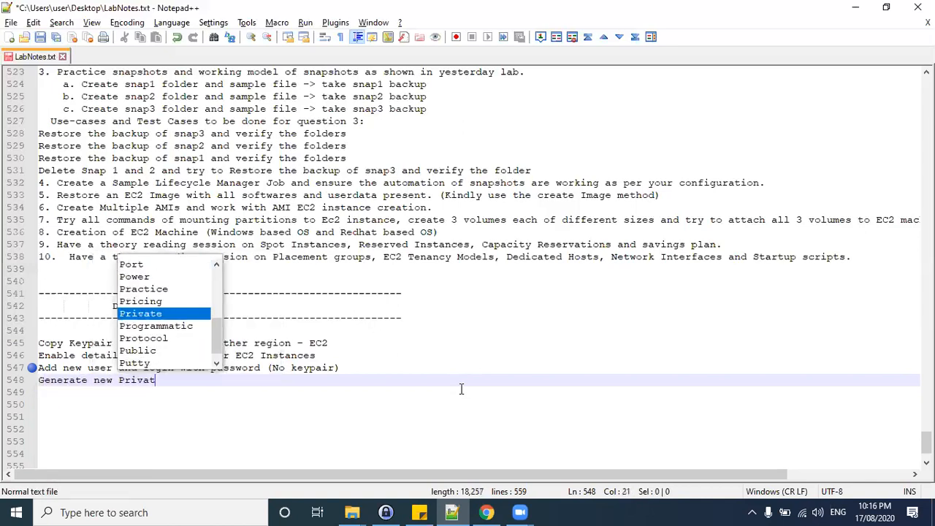
text(e key with e)
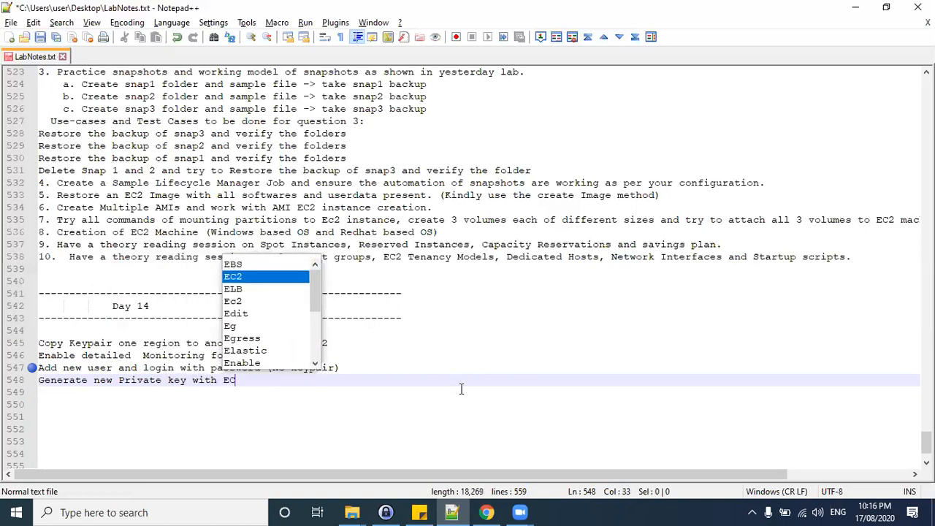
key(BackSpace)
key(BackSpace)
key(BackSpace)
key(BackSpace)
key(BackSpace)
key(BackSpace)
text(to )
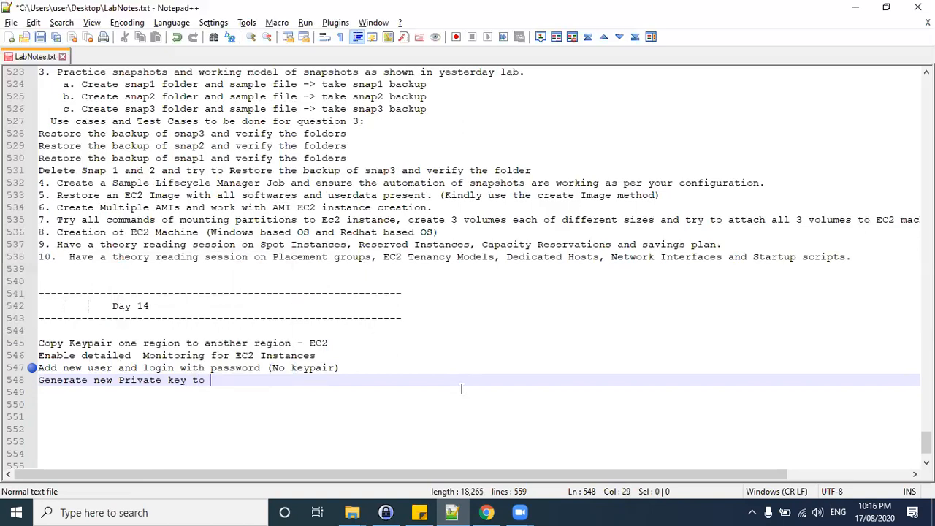
text(different user an)
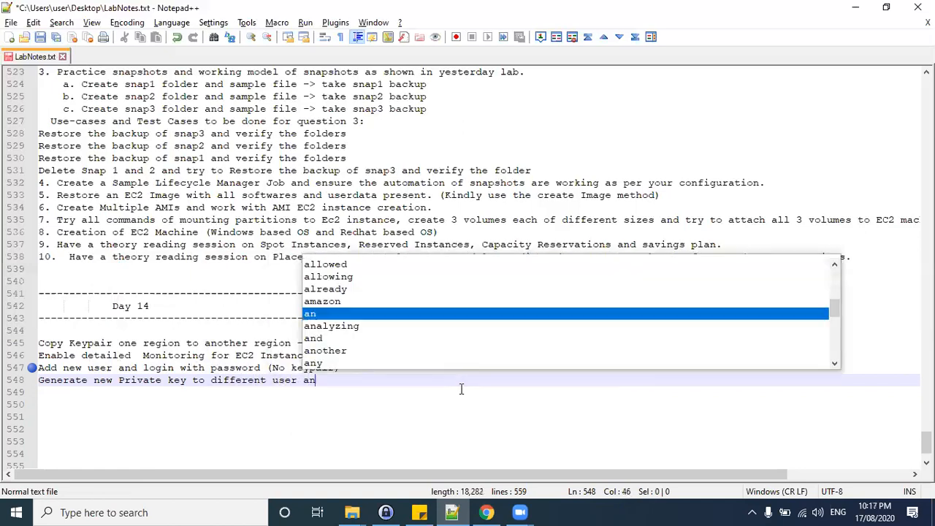
text(d login to EC)
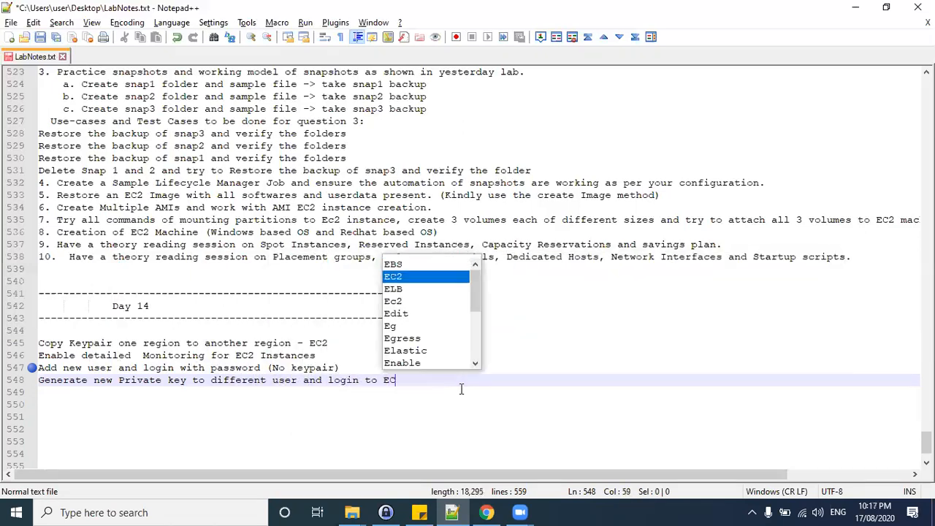
text(2 machine.)
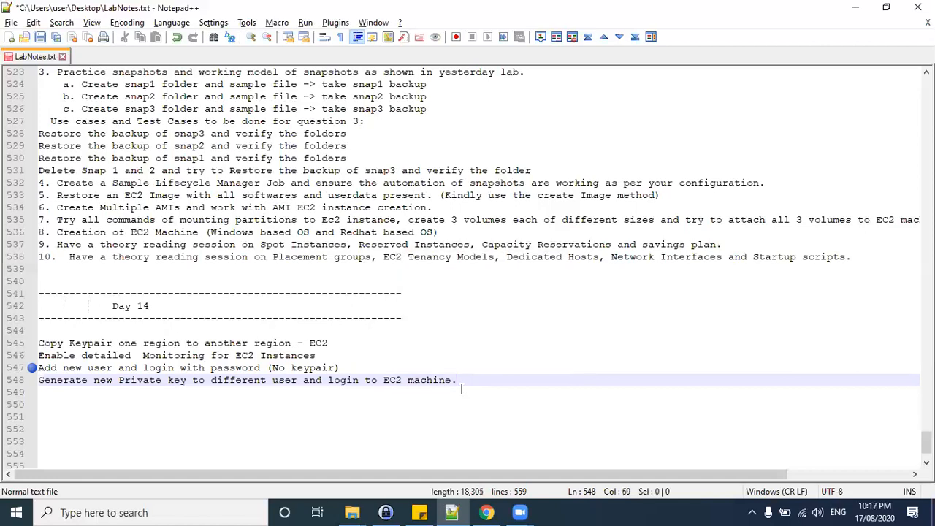
Insert a "Pending Topics:" heading above the Day 14 task list, followed by a blank line.
click(33, 368)
drag(229, 379, 48, 336)
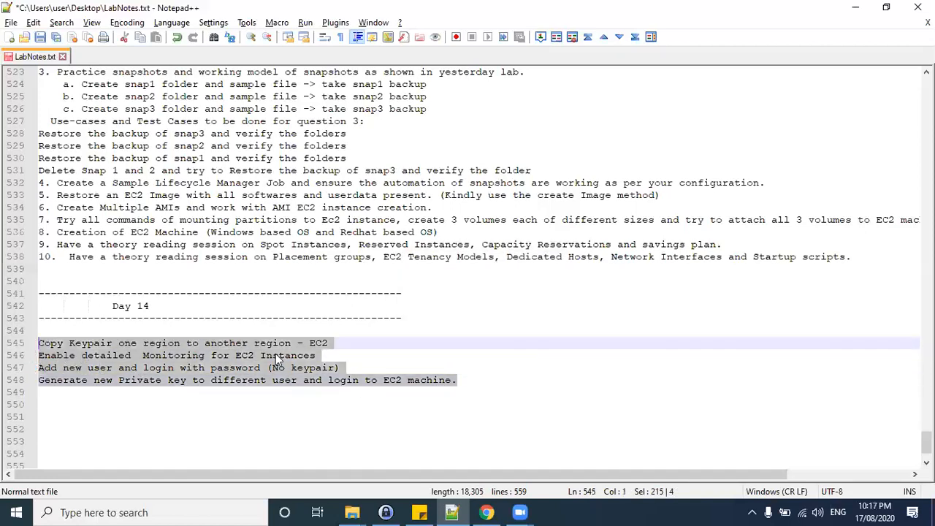
scroll(275, 353, down, 2)
click(480, 316)
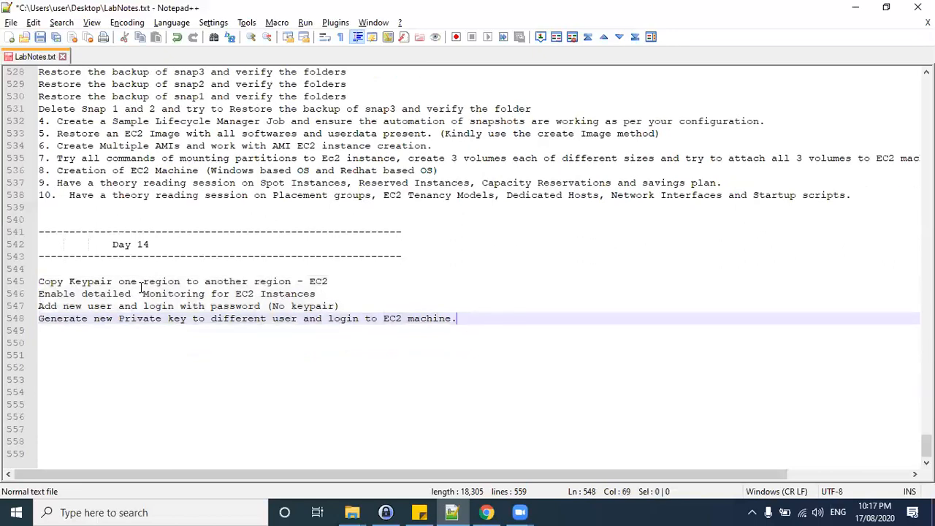
click(40, 270)
text(Pen)
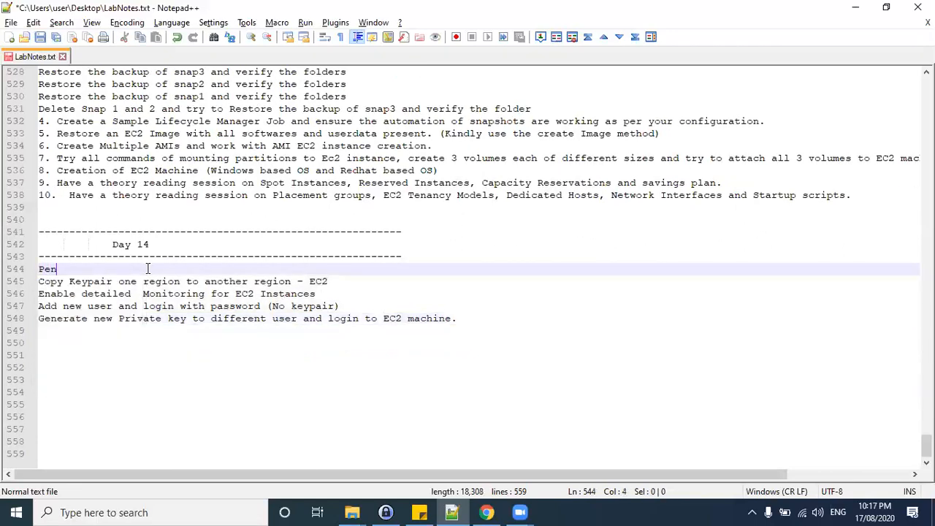
text(ding Topics:)
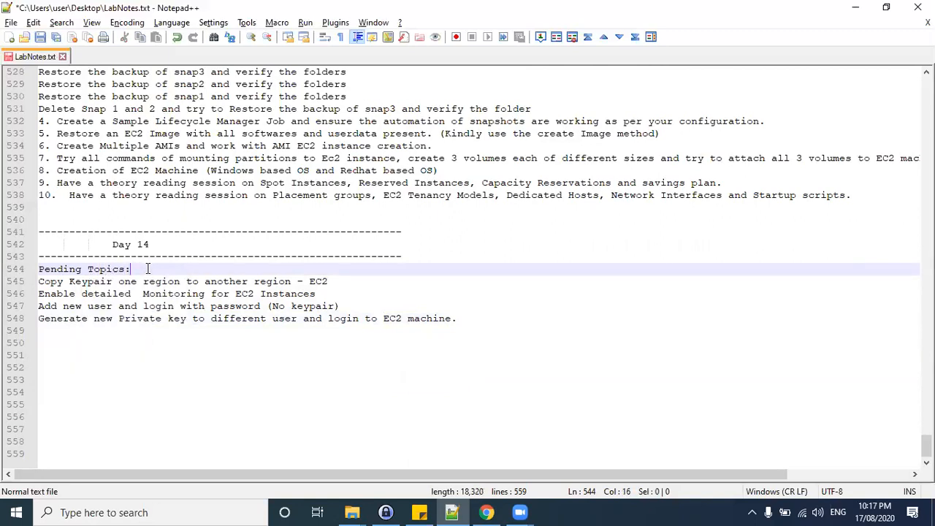
key(Return)
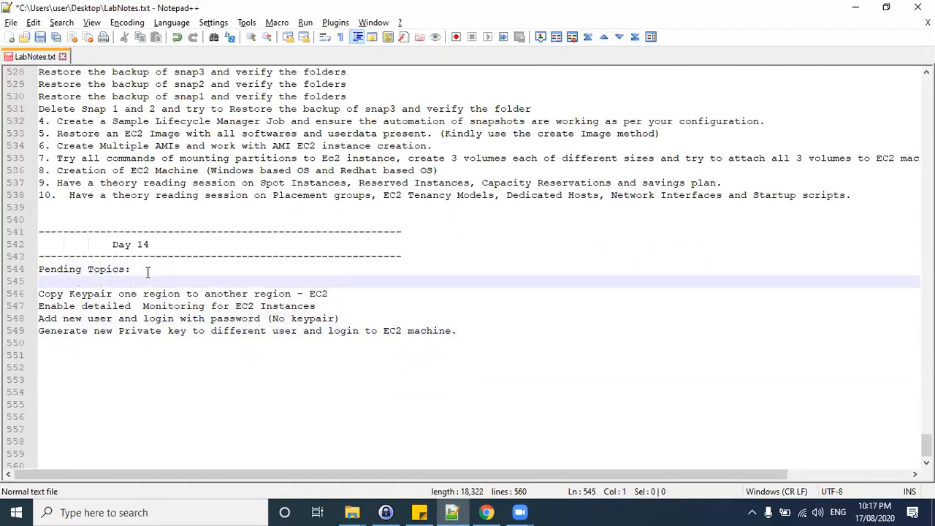
Add a "Load Balancers:" heading a few lines below the pending topics.
click(551, 326)
key(Return)
key(Return)
key(Return)
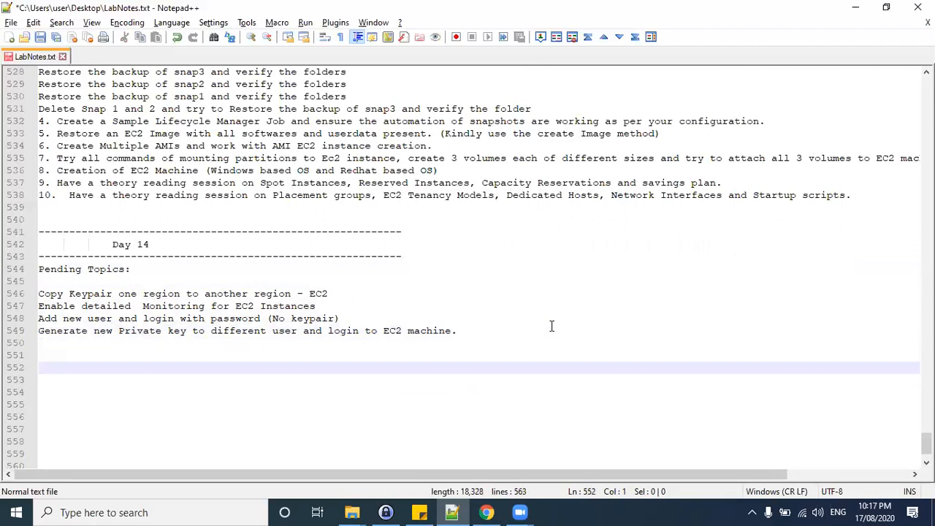
text(N)
key(BackSpace)
text(Load Balan)
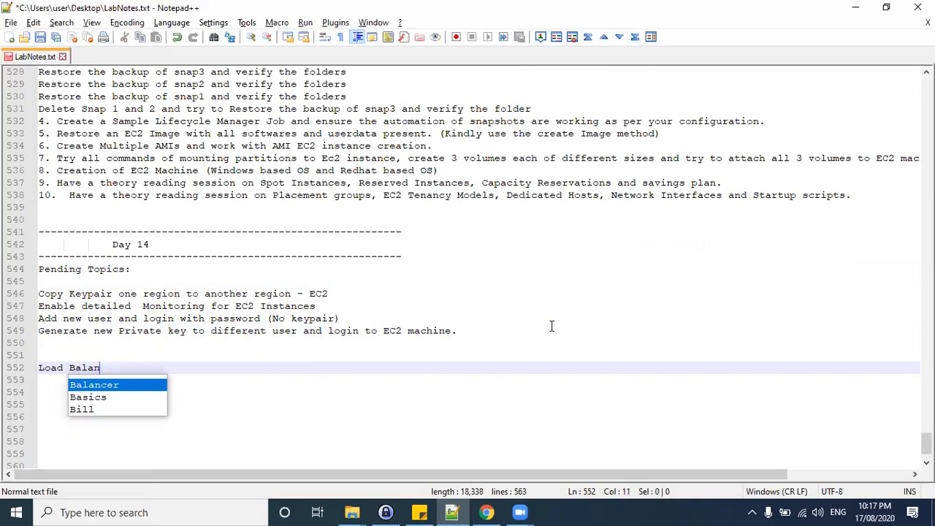
text(cers)
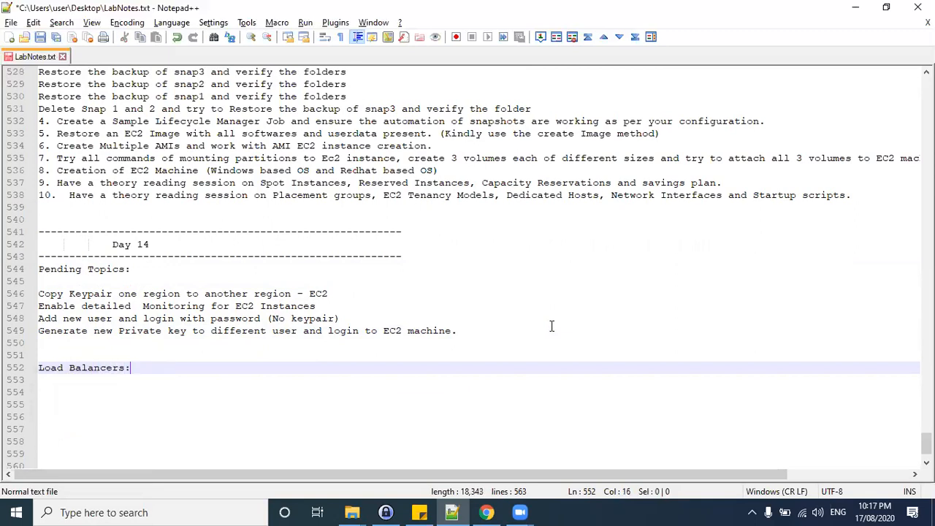
text(:)
key(Return)
key(Return)
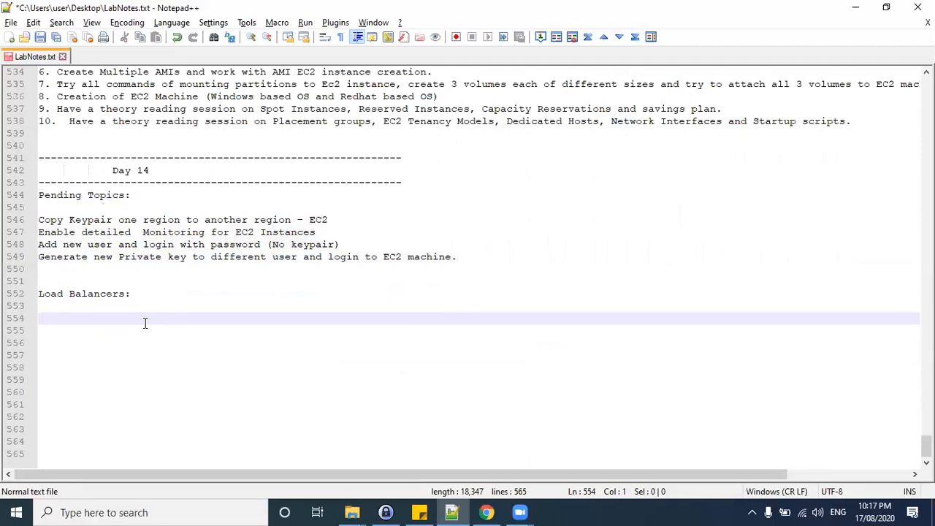
List "1. N/w Load Balancer" and "2. Application Load Balancers" under the Load Balancers heading.
click(121, 309)
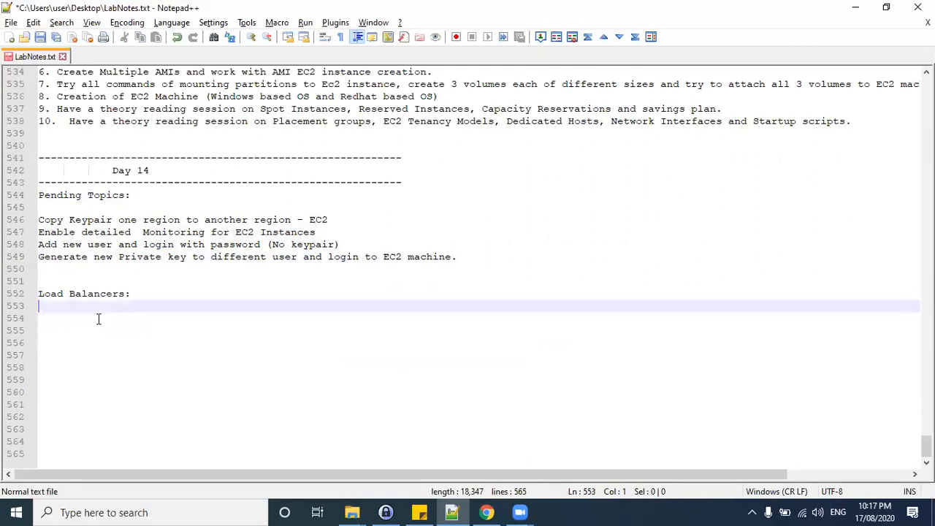
key(Return)
text(1. )
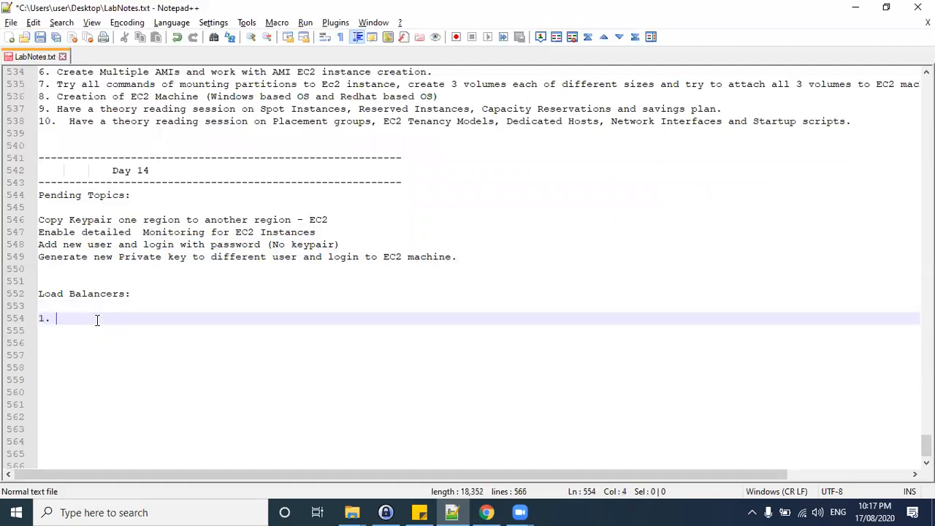
text(N/w Load Balancer)
key(Escape)
text(2.)
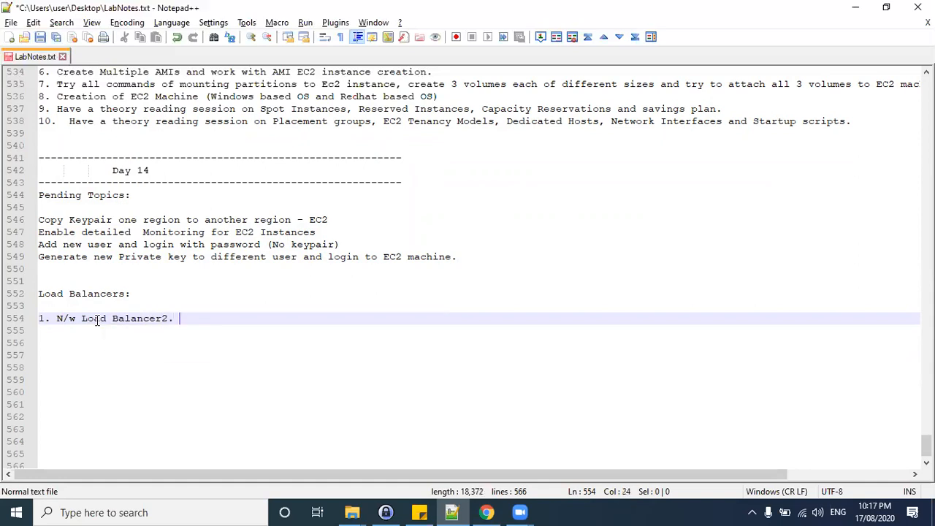
key(BackSpace)
key(BackSpace)
key(Return)
text(2. Application Load Balancers)
Copy the two load balancer names below the list as separate section headings, spaced a few lines apart.
mouse_move(62, 318)
mouse_down()
mouse_move(163, 319)
mouse_move(57, 318)
mouse_up()
key(ctrl+c)
click(175, 318)
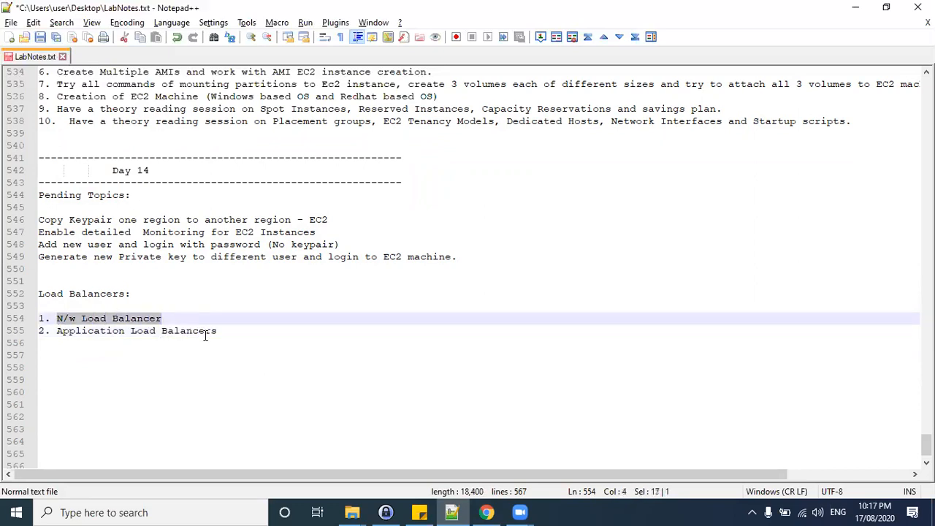
click(268, 322)
click(258, 331)
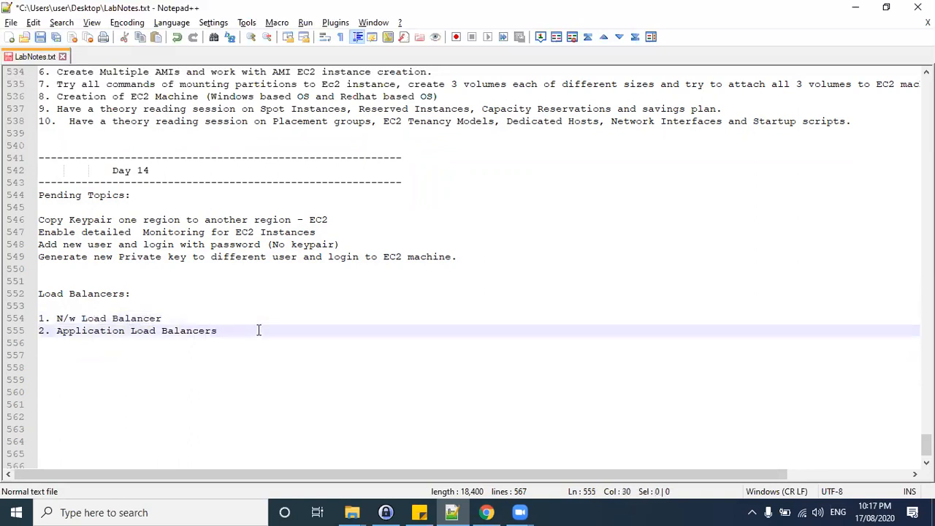
key(Return)
key(Return)
key(ctrl+v)
click(233, 331)
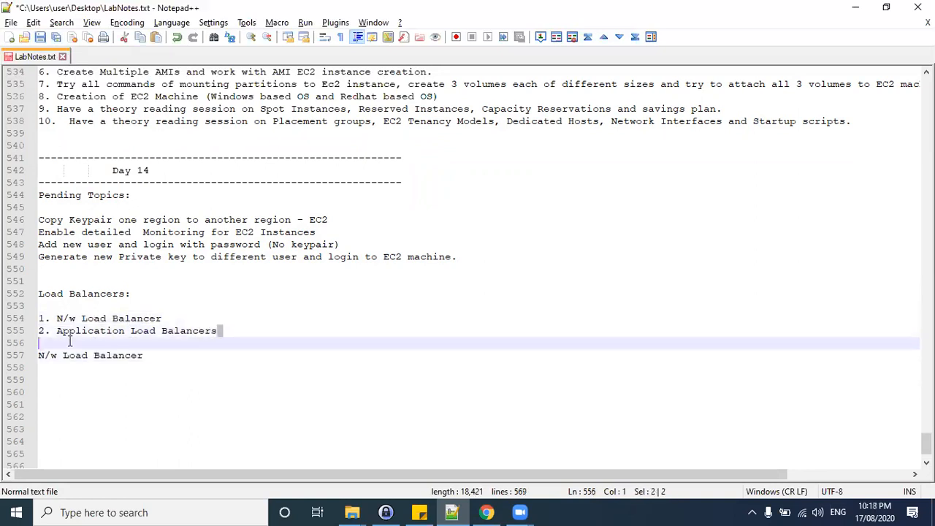
shift+click(56, 332)
key(ctrl+c)
click(160, 355)
key(Return)
key(Return)
key(Return)
key(Return)
key(ctrl+v)
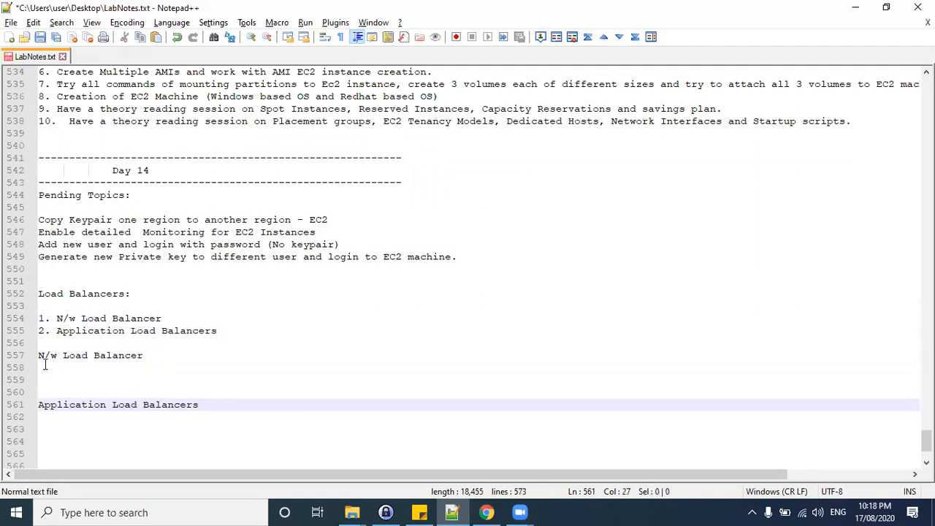
Highlight the two load balancer section headings to review them.
drag(38, 355, 139, 362)
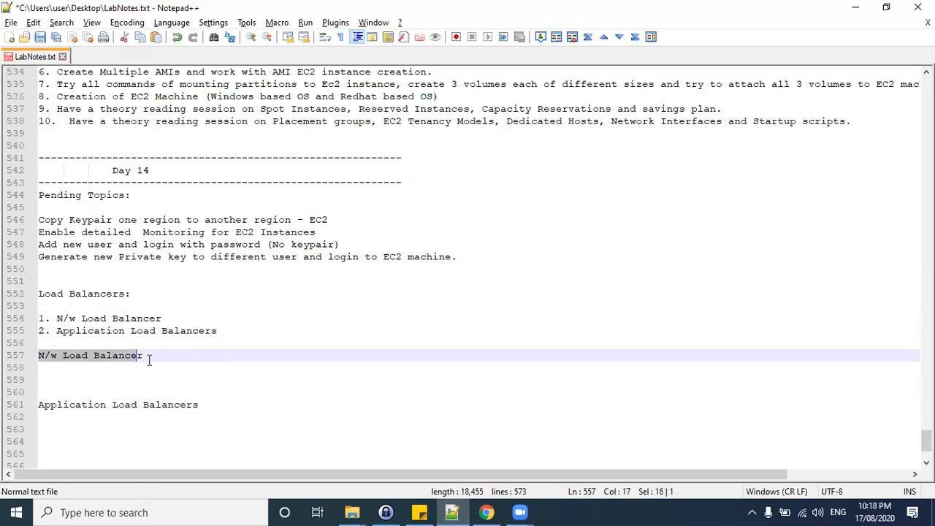
drag(44, 404, 180, 404)
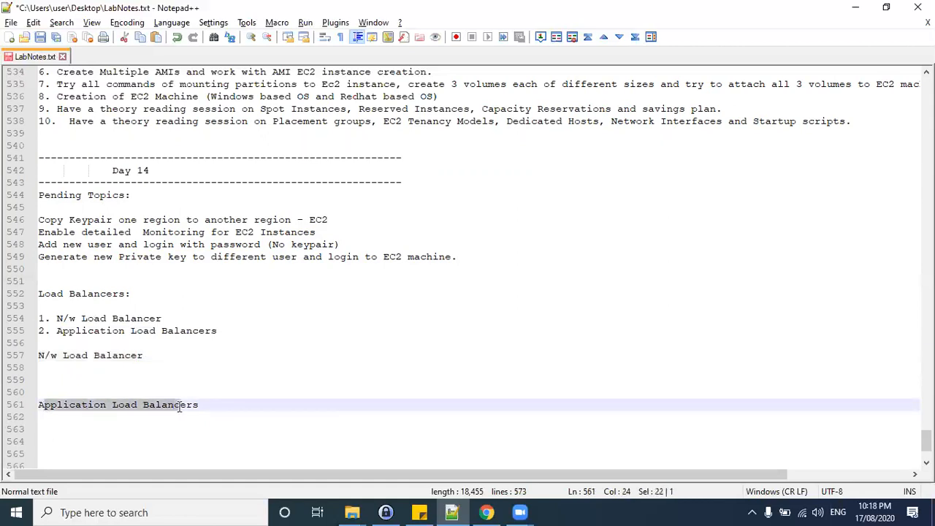
click(45, 356)
drag(48, 356, 154, 355)
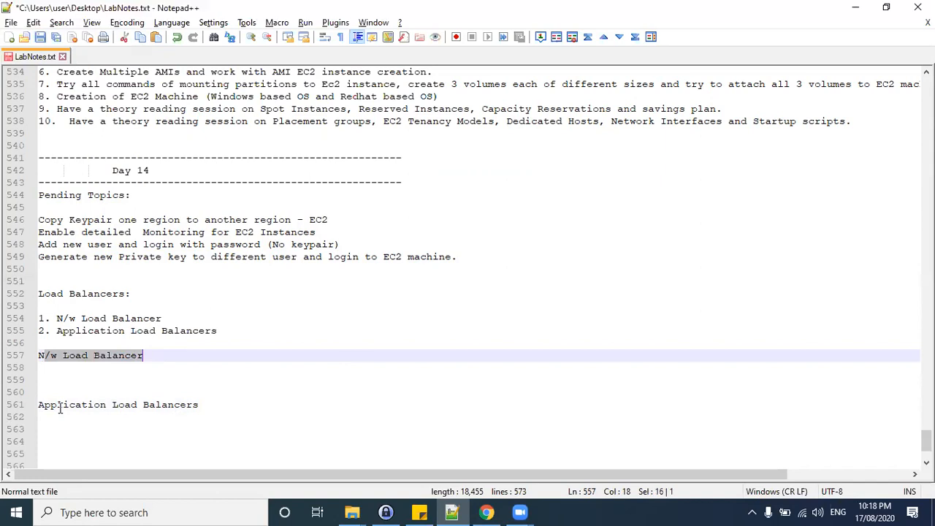
drag(40, 404, 195, 403)
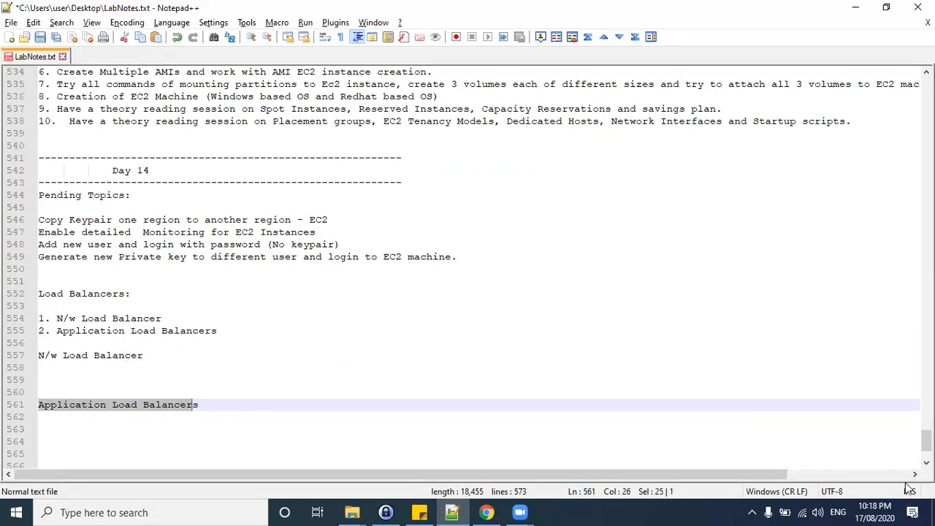
Minimize all windows to show the desktop.
click(932, 511)
click(464, 290)
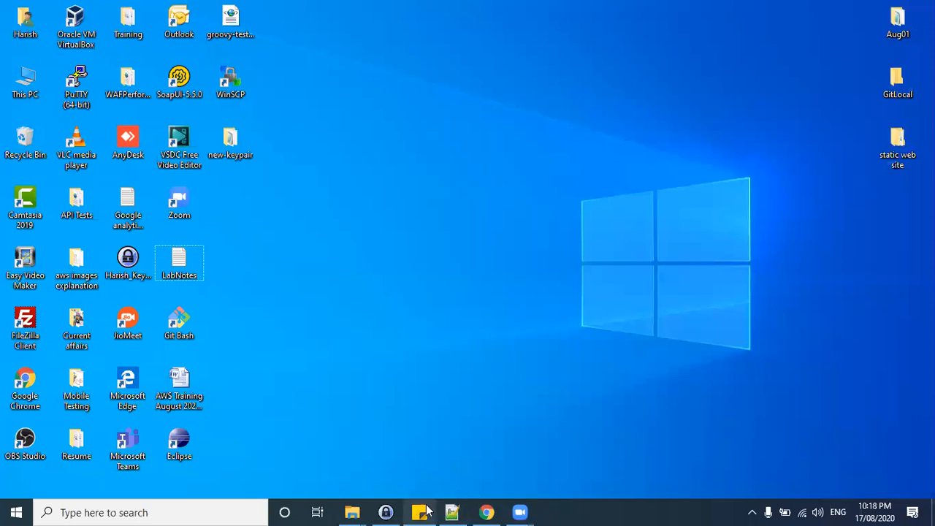
Switch to Paint, opening it through Windows search.
click(453, 507)
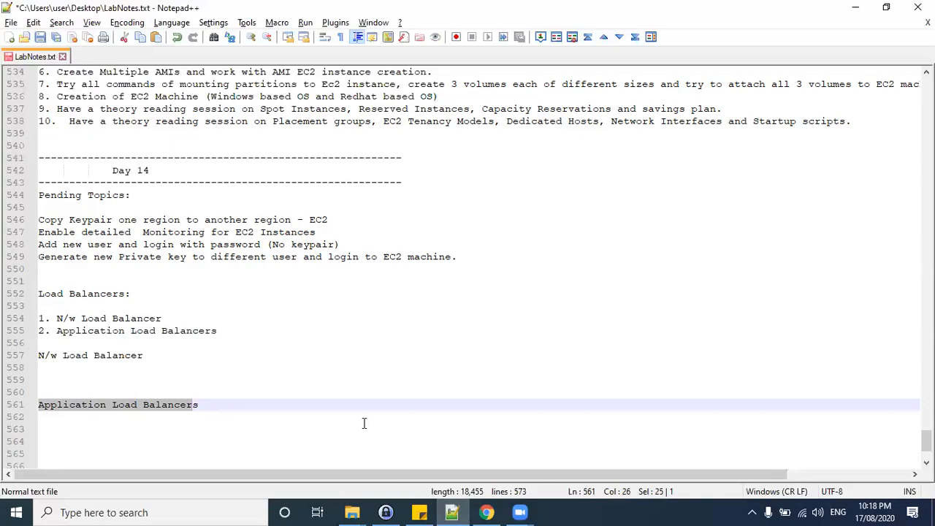
key(super)
text(spain)
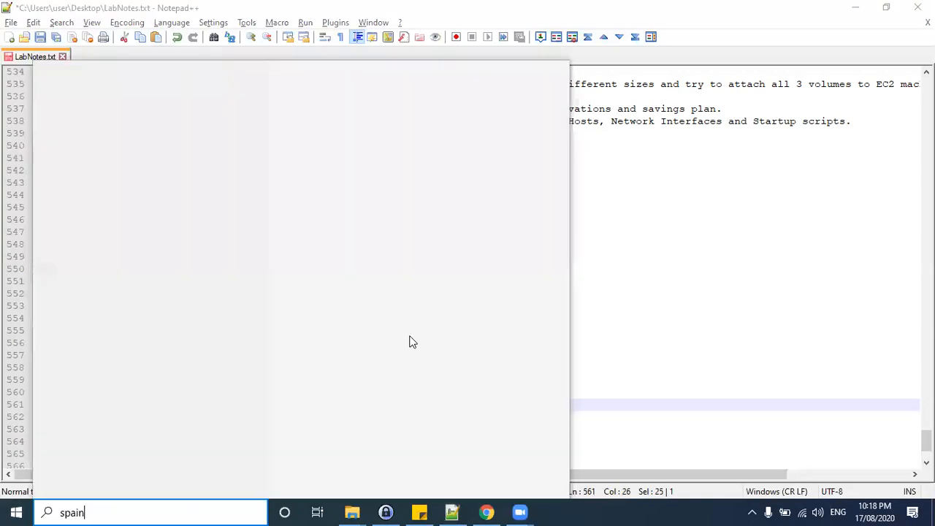
key(Return)
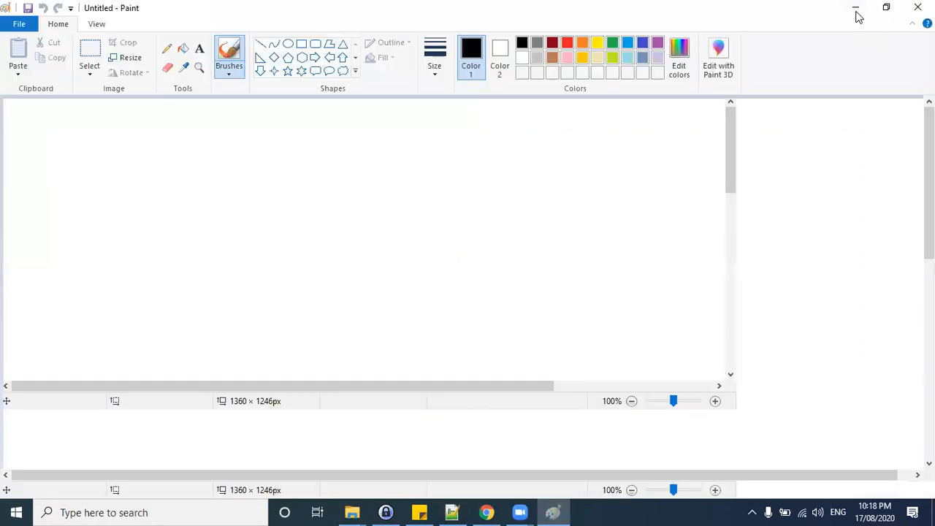
click(856, 11)
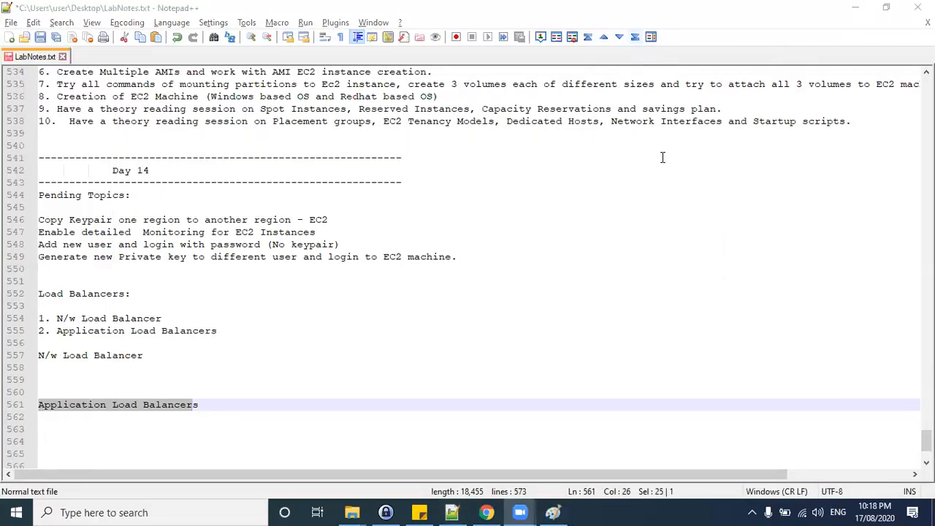
click(549, 511)
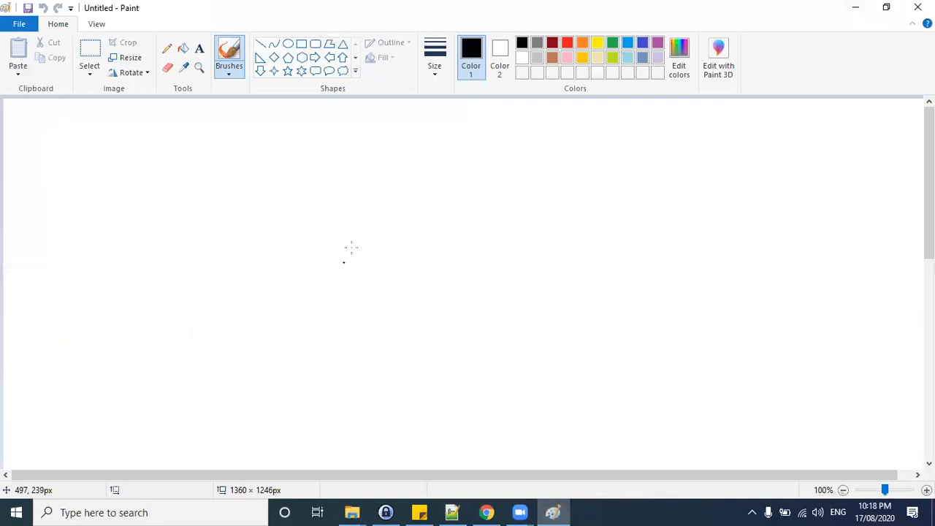
Draw a large rounded rectangle about 796 × 487 px with the second line thickness.
click(314, 44)
click(435, 64)
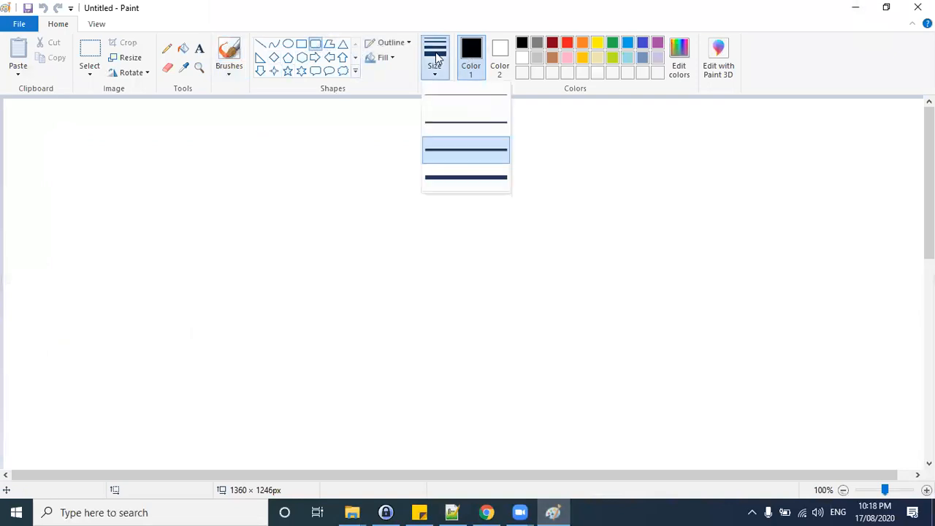
click(446, 121)
drag(103, 129, 646, 461)
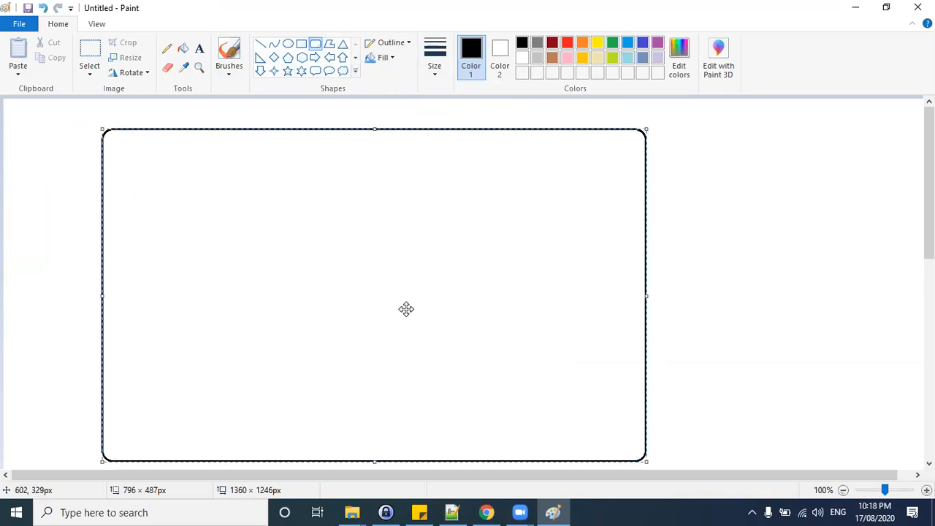
drag(373, 125, 374, 114)
click(810, 235)
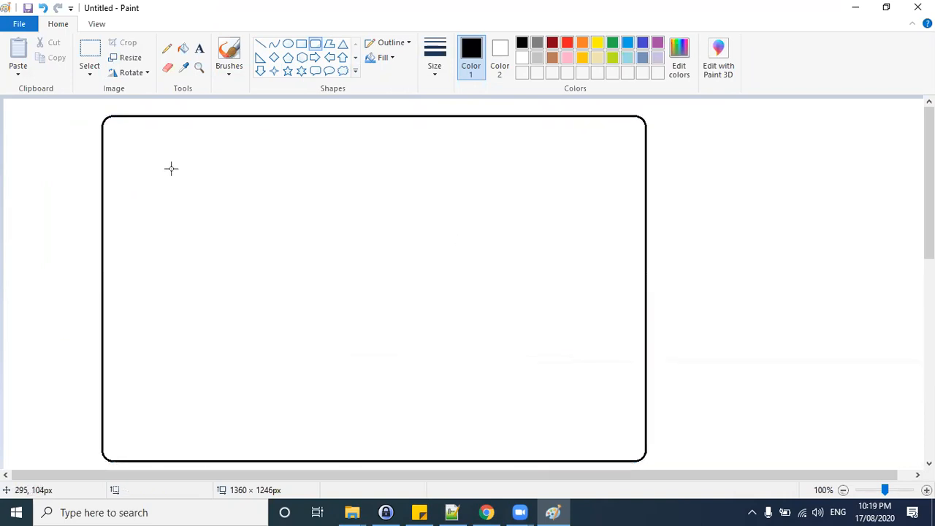
Draw a tall rounded rectangle about 170 × 422 px inside the left part of the large rectangle.
drag(125, 153, 237, 423)
drag(240, 440, 241, 441)
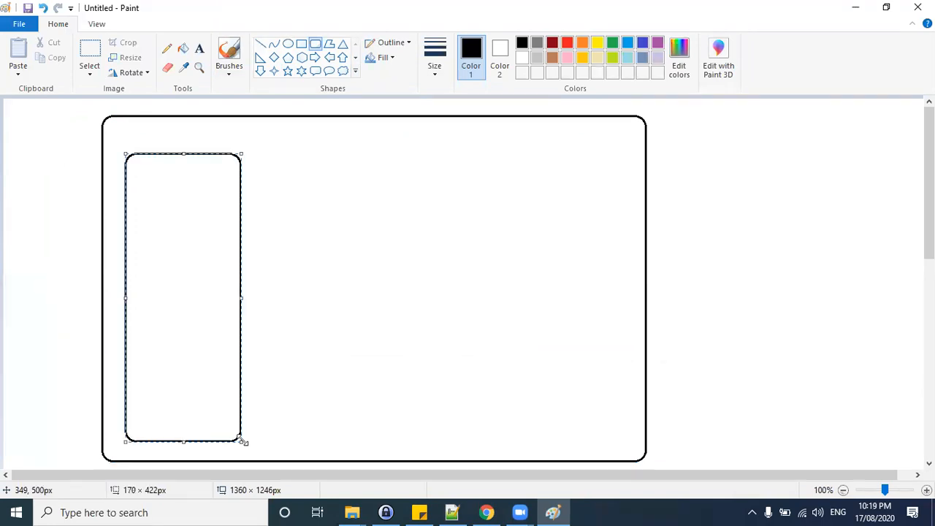
drag(241, 298, 249, 298)
click(163, 122)
click(90, 57)
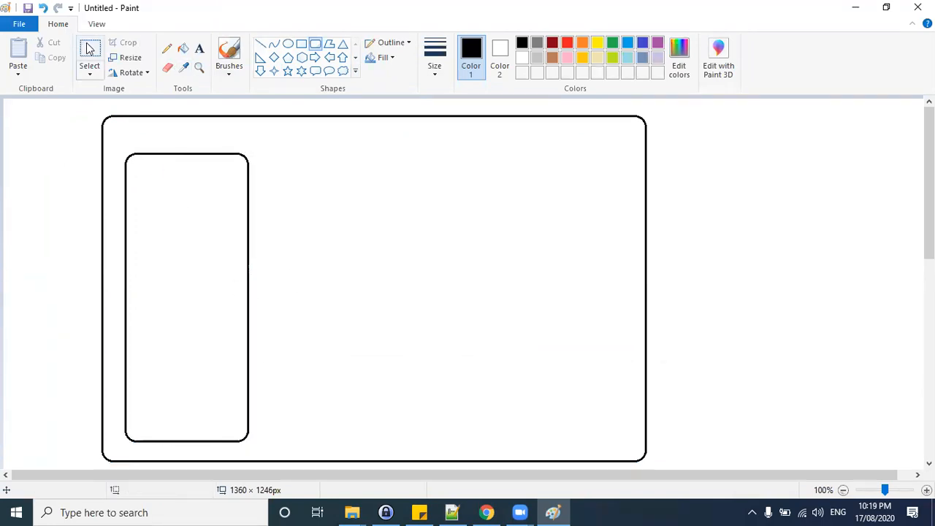
drag(119, 146, 260, 447)
click(371, 394)
drag(136, 181, 203, 237)
click(346, 223)
Draw three small rounded rectangles stacked vertically inside the tall rectangle.
click(314, 45)
drag(143, 176, 222, 226)
click(152, 257)
drag(149, 249, 221, 310)
click(171, 370)
drag(150, 340, 219, 400)
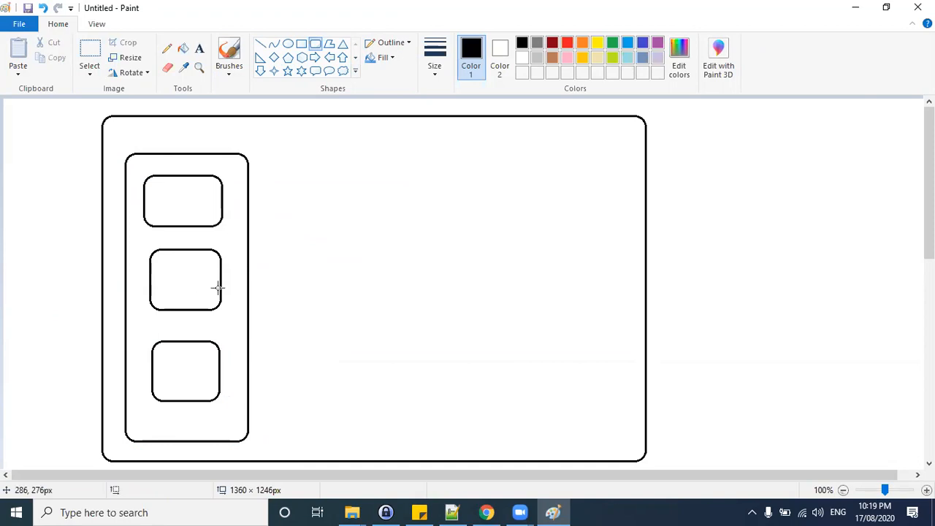
Label the top small box Webserver1 and the middle box App Server.
click(198, 49)
click(152, 179)
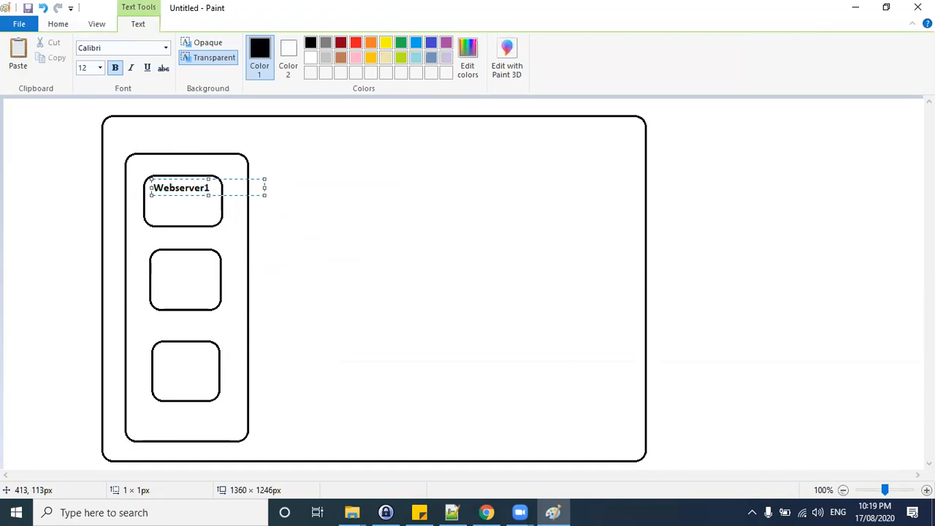
click(154, 271)
click(159, 266)
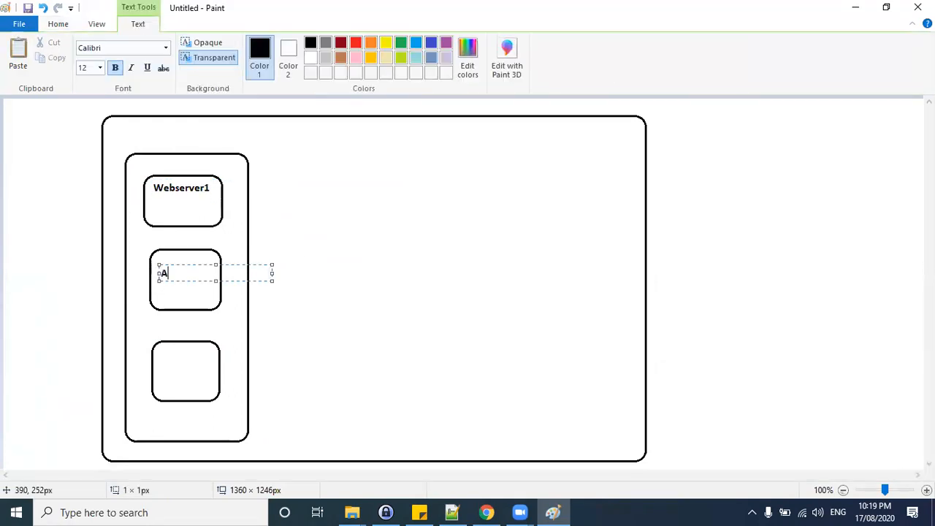
text(App)
key(Return)
text(Server)
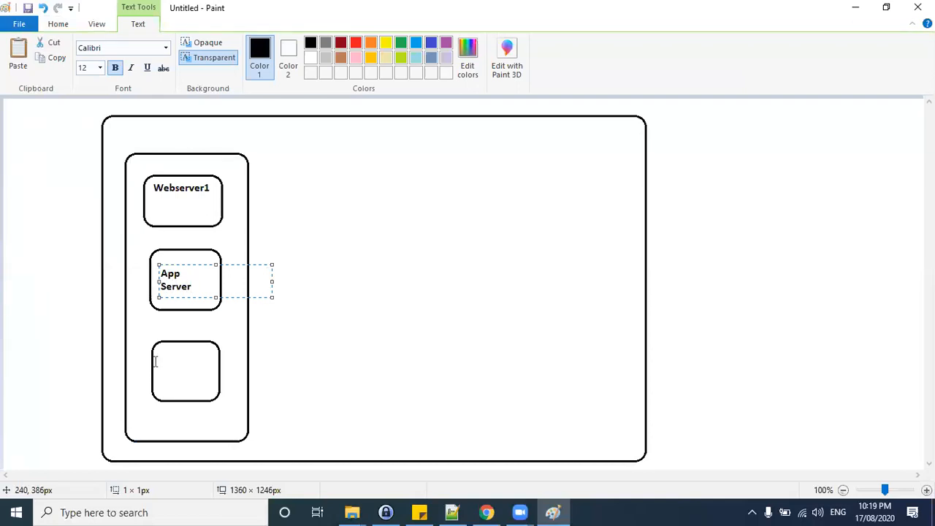
Label the bottom small box DB.
click(155, 361)
click(158, 354)
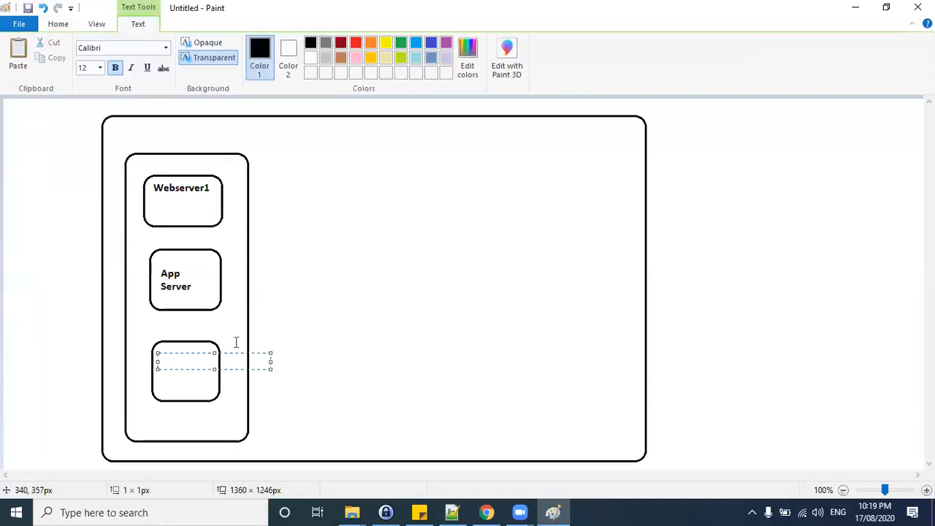
click(326, 220)
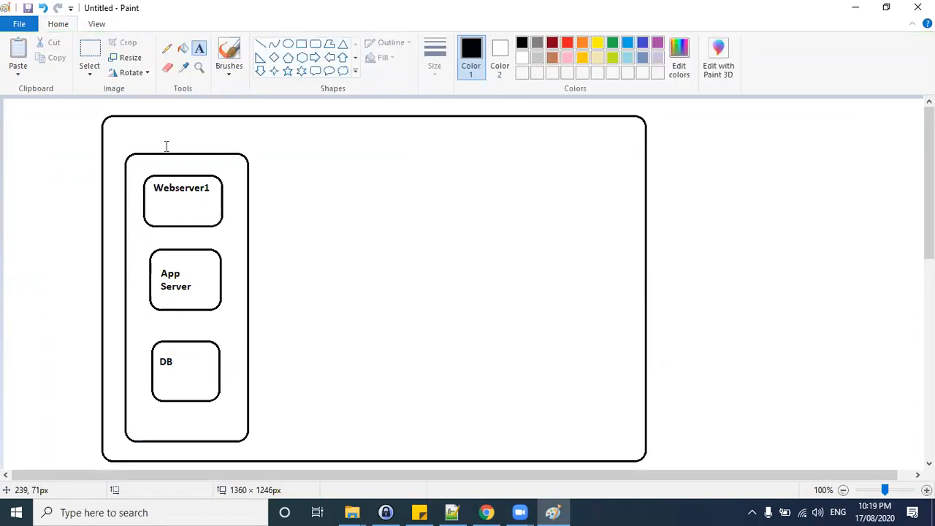
Copy the server column twice, placing the copies in the middle and right of the large rectangle.
click(82, 61)
drag(116, 146, 259, 449)
key(ctrl+c)
key(ctrl+v)
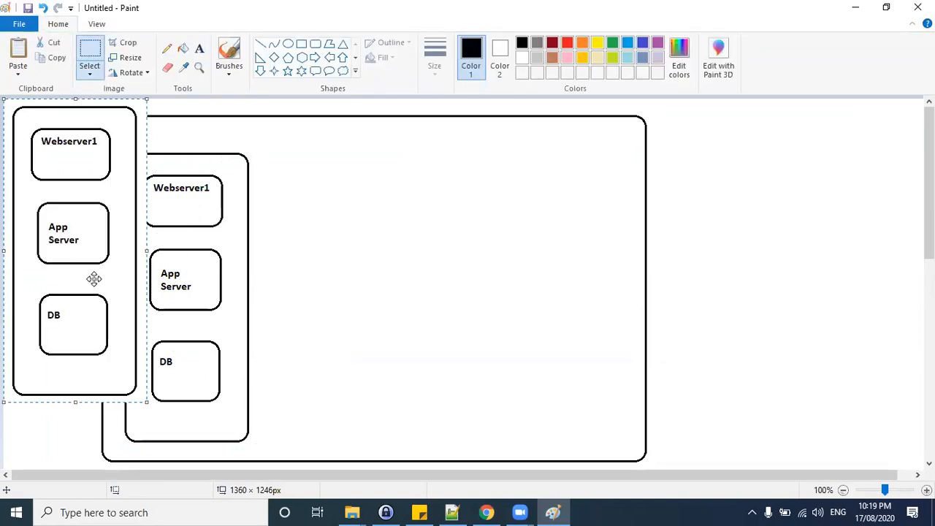
drag(50, 211, 341, 263)
key(Escape)
key(ctrl+v)
drag(73, 191, 537, 236)
key(Escape)
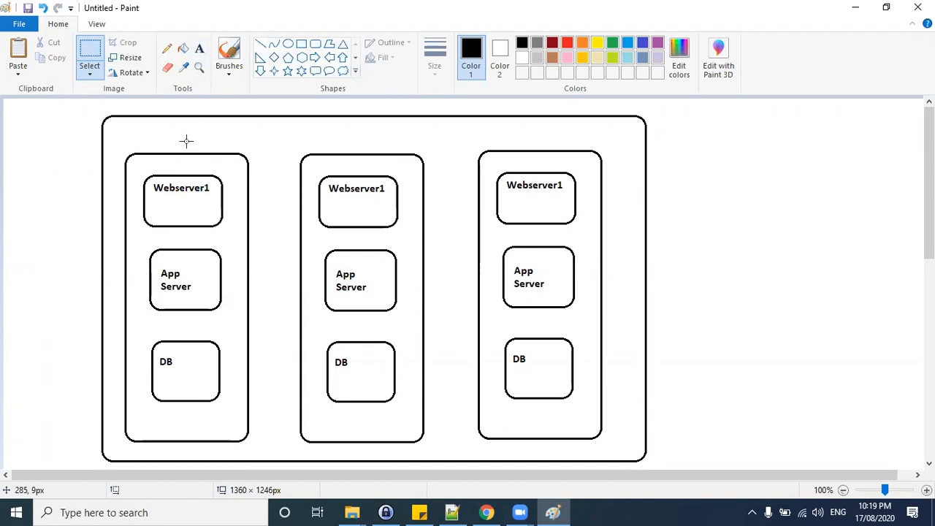
Cross out the left server column with pencil strokes, then undo all the strokes.
click(166, 49)
mouse_move(121, 148)
mouse_down()
mouse_move(257, 407)
mouse_move(268, 455)
mouse_up()
drag(247, 134, 120, 438)
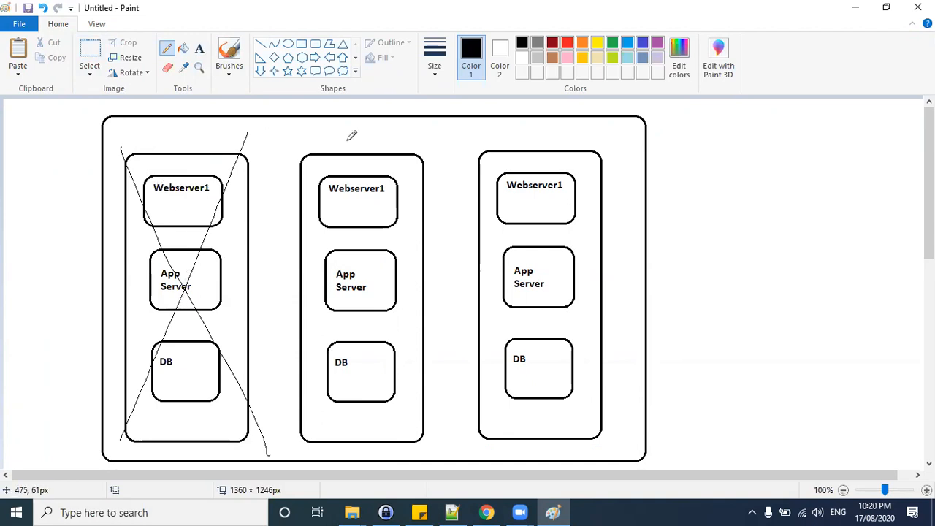
drag(399, 155, 504, 135)
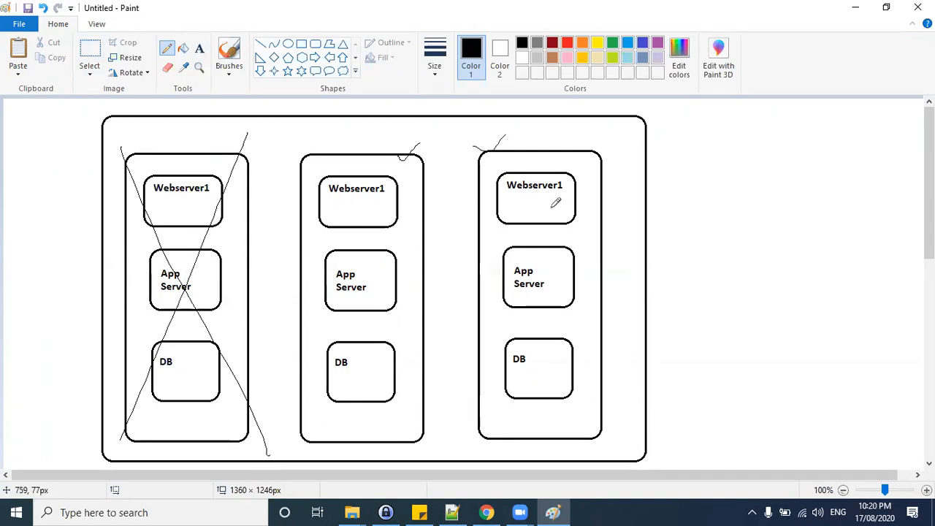
key(ctrl+z)
key(ctrl+z)
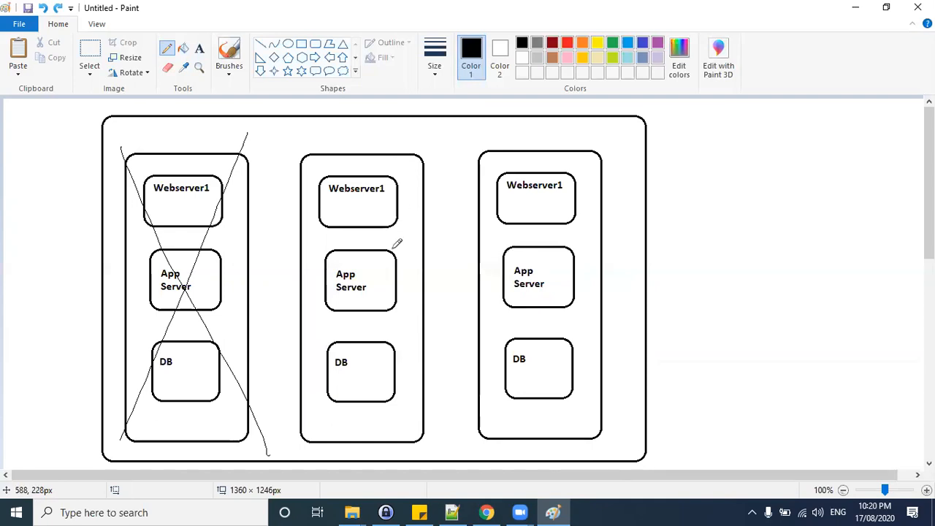
key(ctrl+z)
key(ctrl+z)
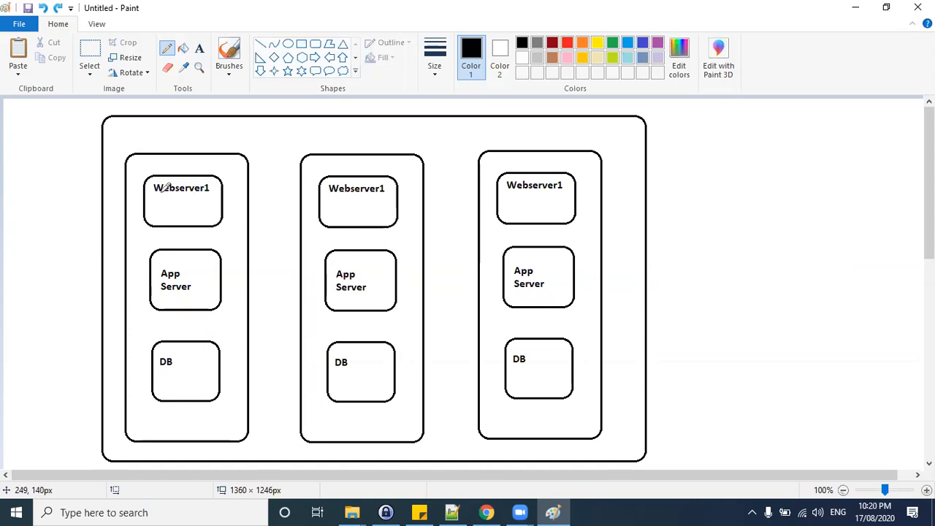
Draw an X and small marks over the columns with the pencil, then undo them.
drag(150, 188, 120, 149)
drag(198, 272, 257, 401)
mouse_move(260, 137)
mouse_down()
mouse_move(195, 270)
mouse_move(133, 437)
mouse_up()
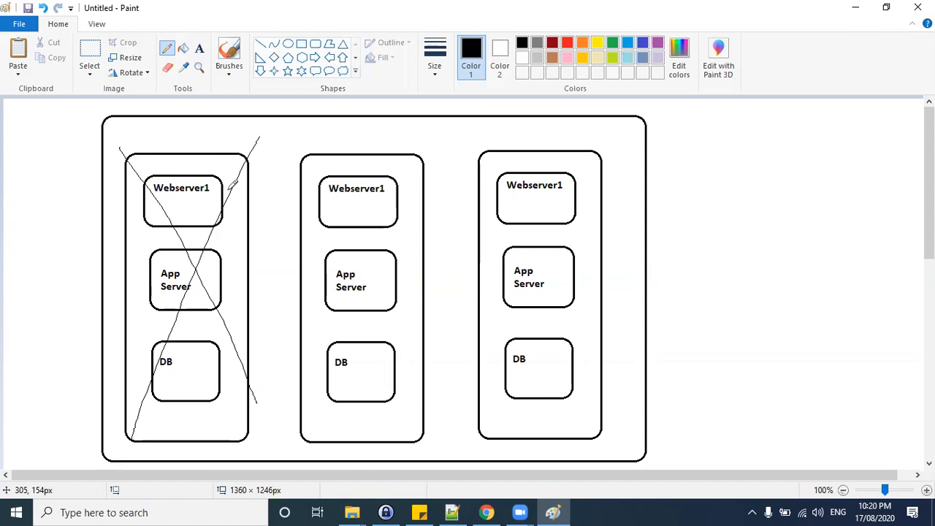
drag(325, 169, 340, 153)
drag(503, 155, 520, 138)
drag(130, 145, 140, 147)
drag(351, 137, 367, 144)
drag(483, 138, 485, 146)
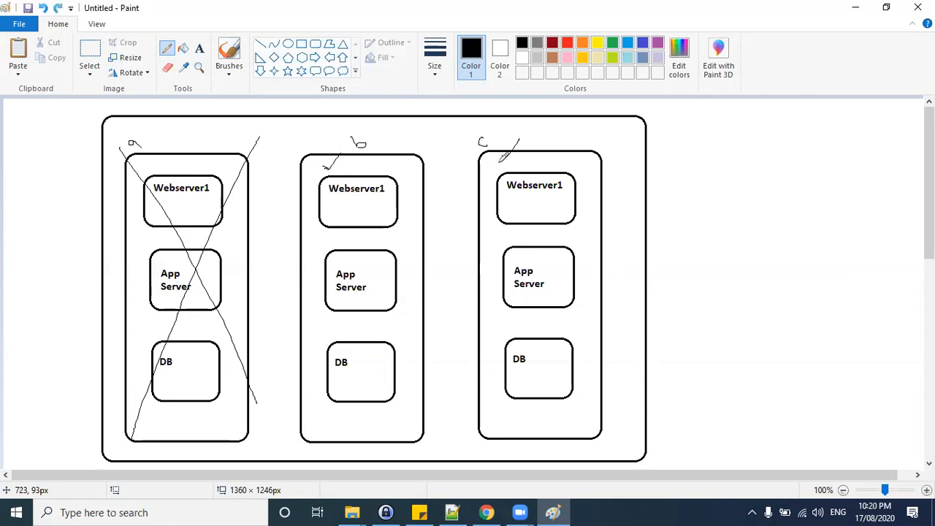
key(ctrl+z)
key(ctrl+z)
key(ctrl+z)
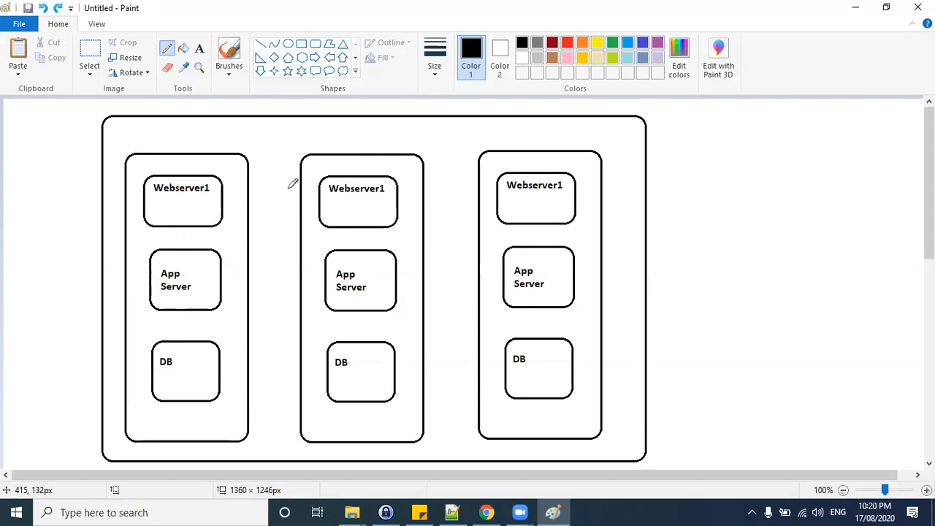
Move the three server columns slightly lower inside the large rectangle.
click(90, 51)
drag(115, 145, 610, 442)
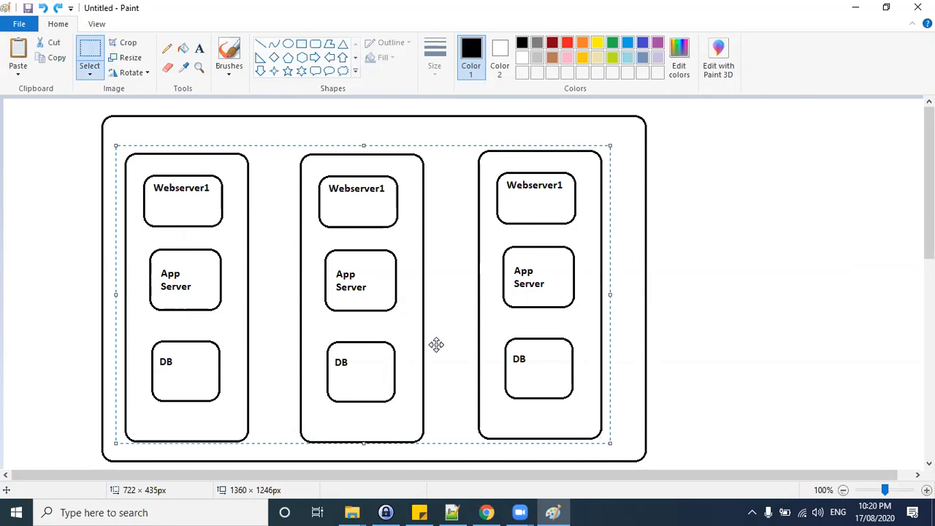
drag(387, 295, 387, 309)
click(823, 312)
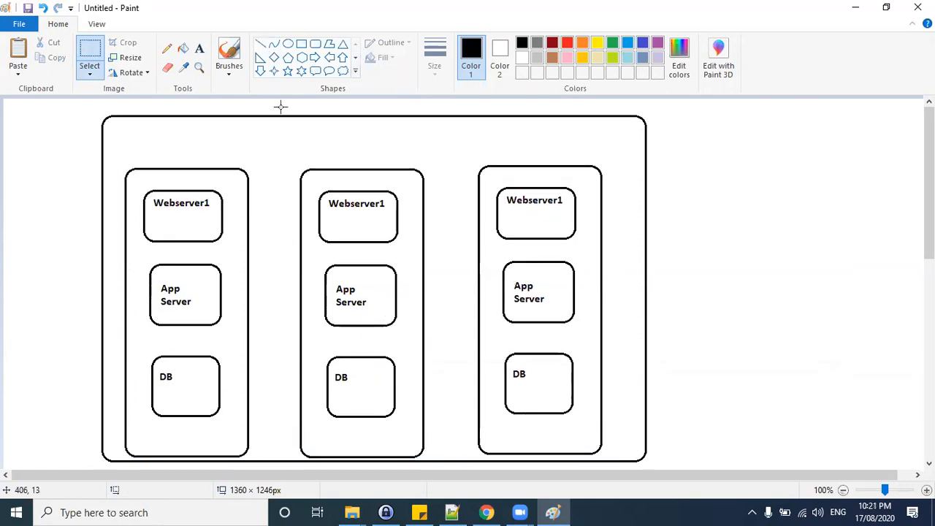
Shift the whole diagram slightly down on the canvas.
drag(94, 110, 99, 136)
drag(165, 276, 660, 463)
drag(434, 271, 435, 288)
click(669, 242)
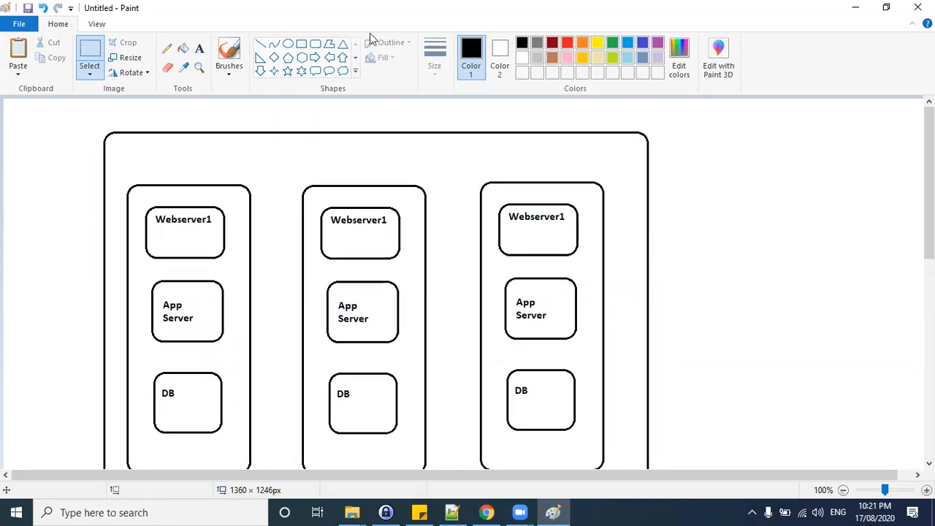
Draw a cloud callout shape about 142 × 139 px at the top right of the canvas.
click(343, 71)
drag(748, 107, 790, 158)
drag(834, 190, 845, 201)
drag(777, 140, 771, 128)
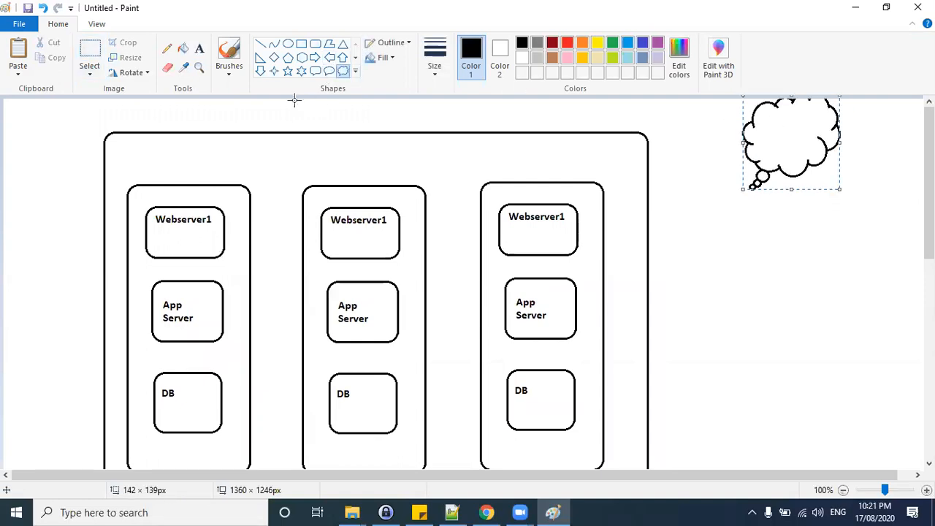
Label the cloud shape Internet.
click(198, 48)
click(751, 124)
text(Internet)
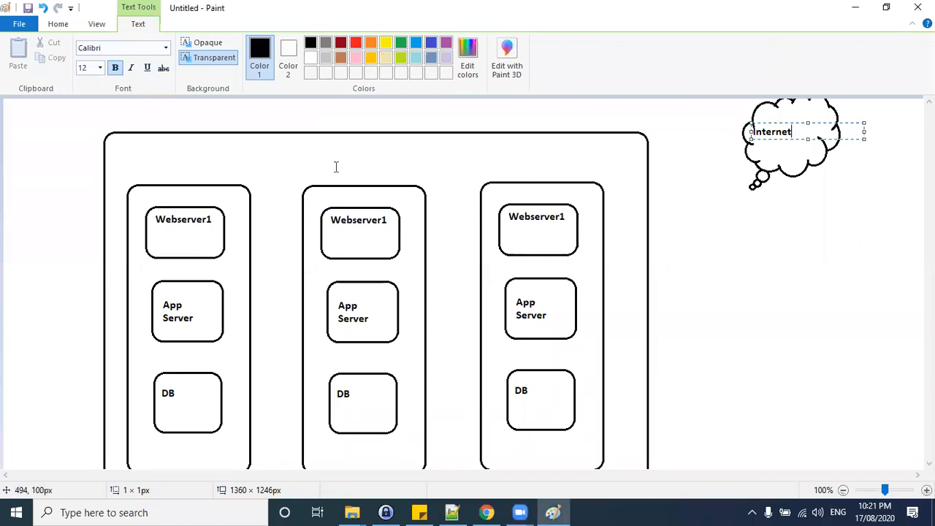
Draw a red pencil line from the Internet cloud to the left Webserver1 box.
click(61, 26)
click(172, 50)
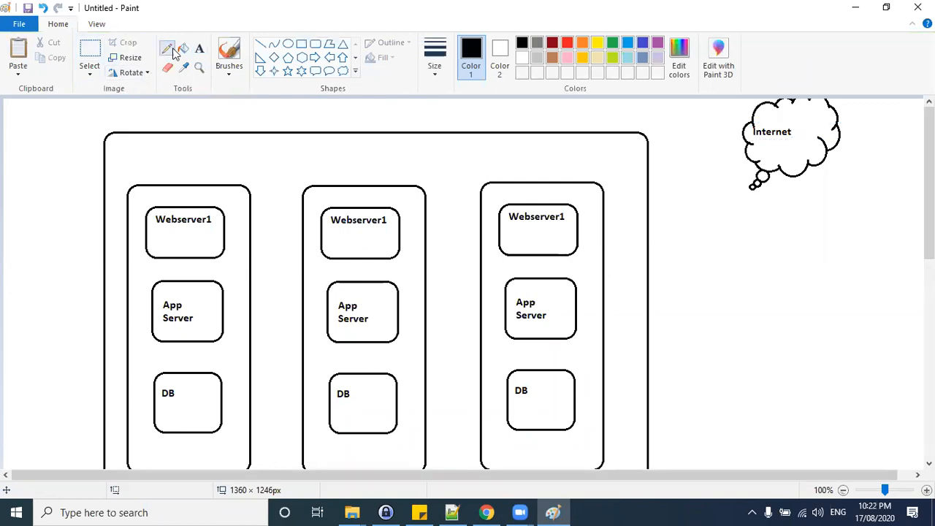
click(567, 44)
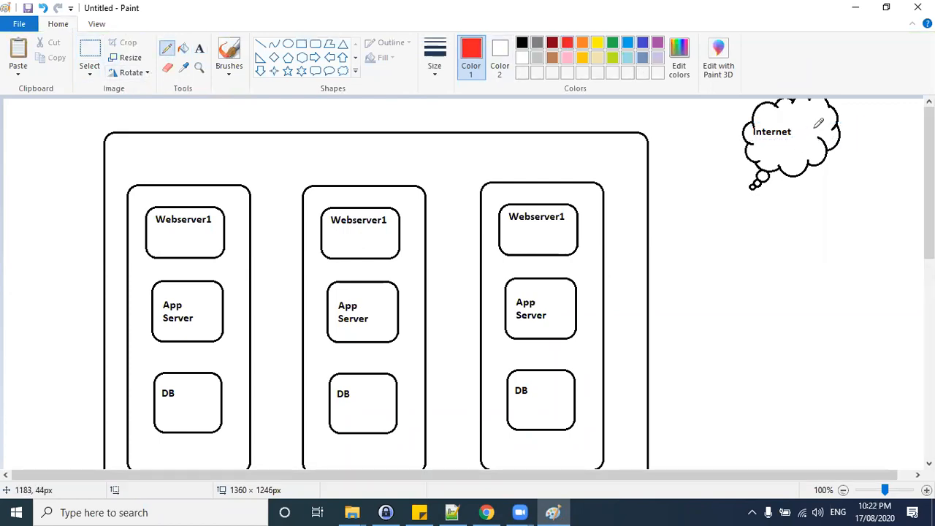
mouse_move(809, 133)
mouse_down()
mouse_move(792, 143)
mouse_move(477, 150)
mouse_move(248, 168)
mouse_move(194, 205)
mouse_up()
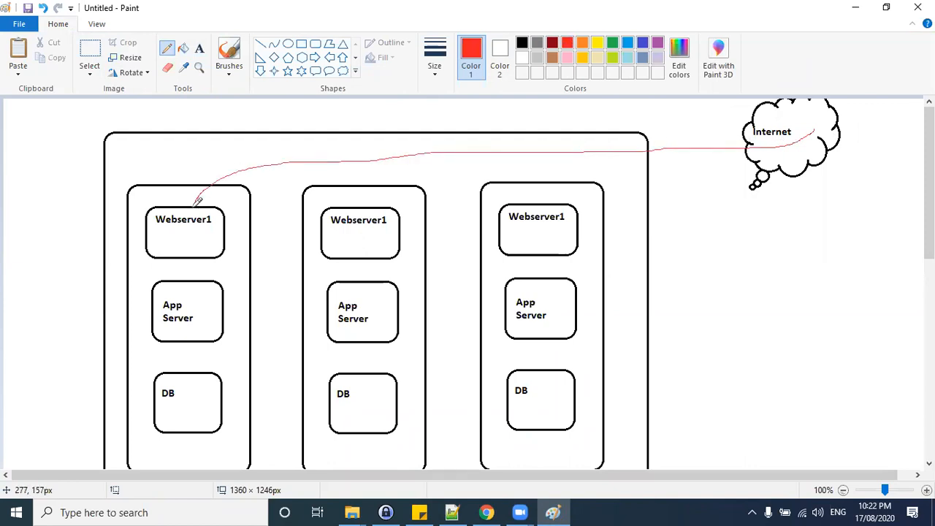
Draw a green line from the cloud to the middle Webserver box and number the middle and right webservers 2 and 3.
click(612, 43)
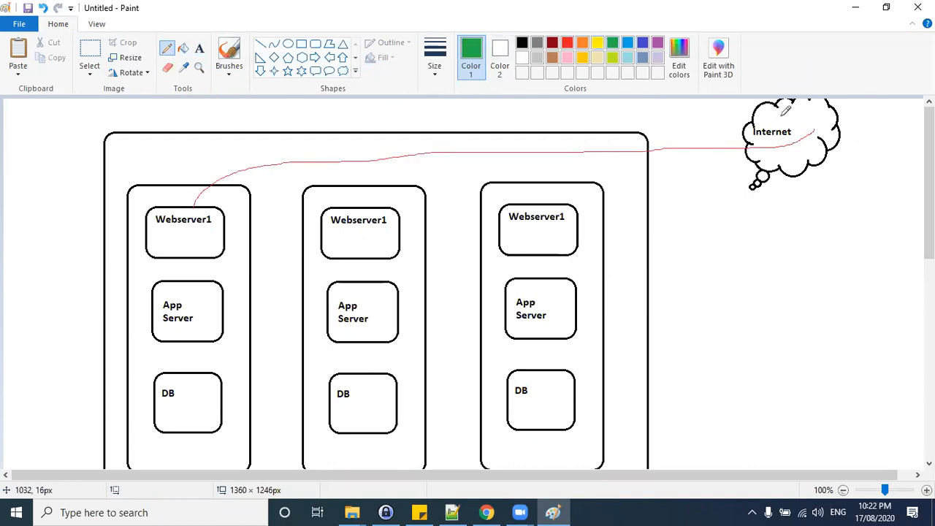
mouse_move(795, 132)
mouse_down()
mouse_move(379, 165)
mouse_move(355, 198)
mouse_up()
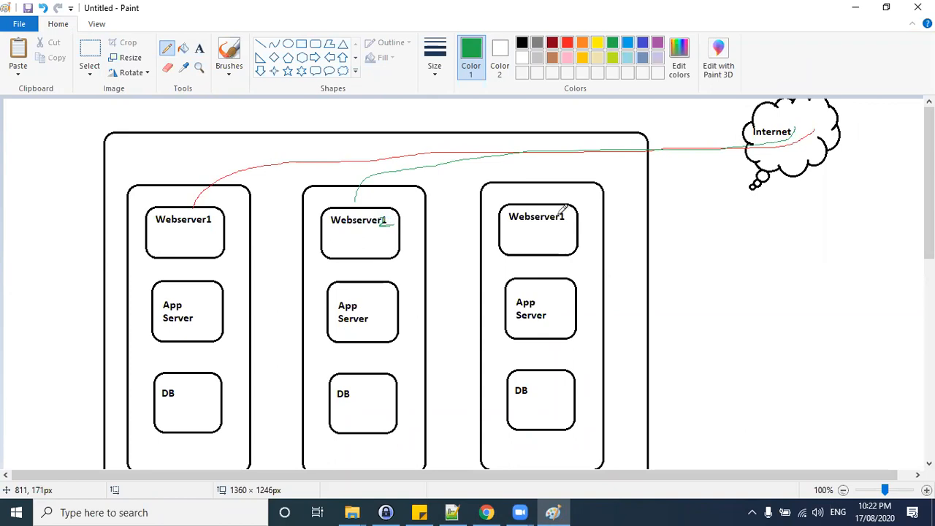
mouse_move(562, 211)
mouse_down()
mouse_move(556, 220)
mouse_move(564, 210)
mouse_up()
click(552, 44)
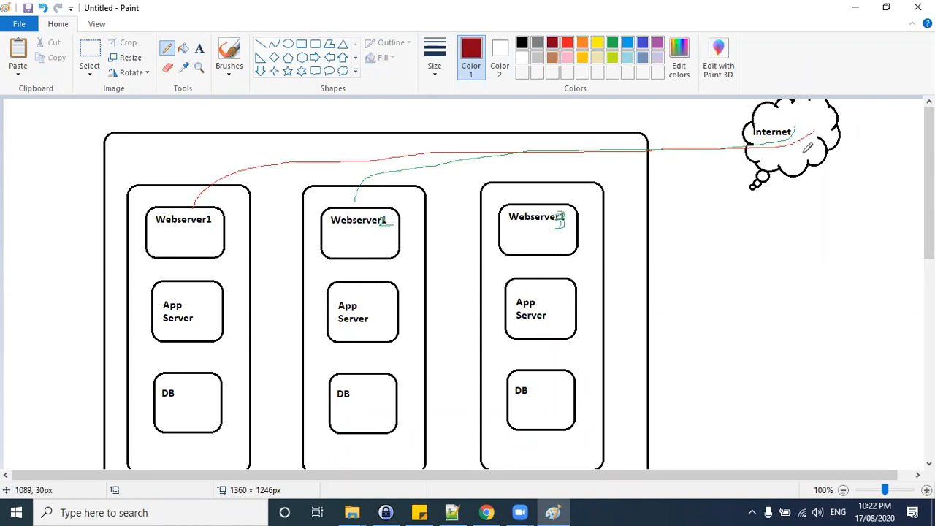
Undo the connector lines and webserver numbers drawn from the Internet cloud, keeping the Internet label.
mouse_move(809, 133)
mouse_down()
mouse_move(664, 184)
mouse_move(538, 177)
mouse_move(523, 204)
mouse_up()
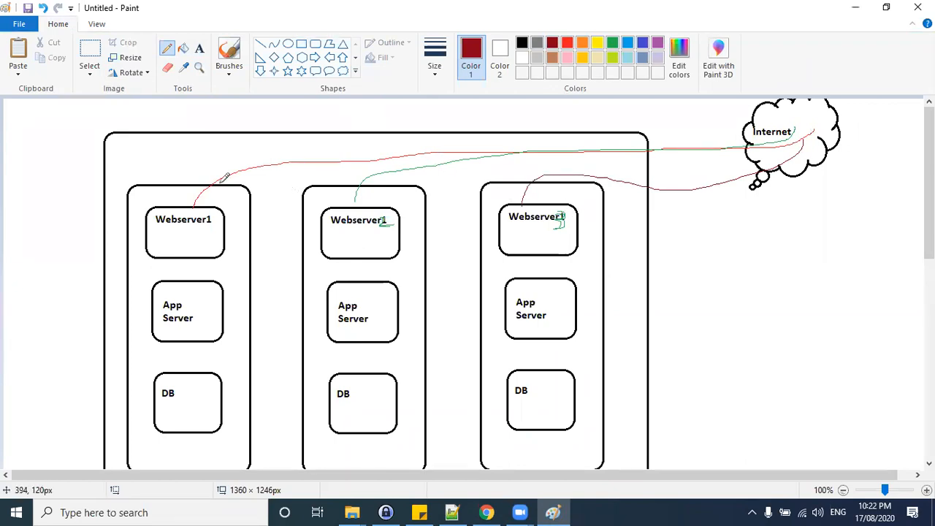
mouse_move(648, 141)
mouse_down()
mouse_move(680, 180)
mouse_move(652, 184)
mouse_up()
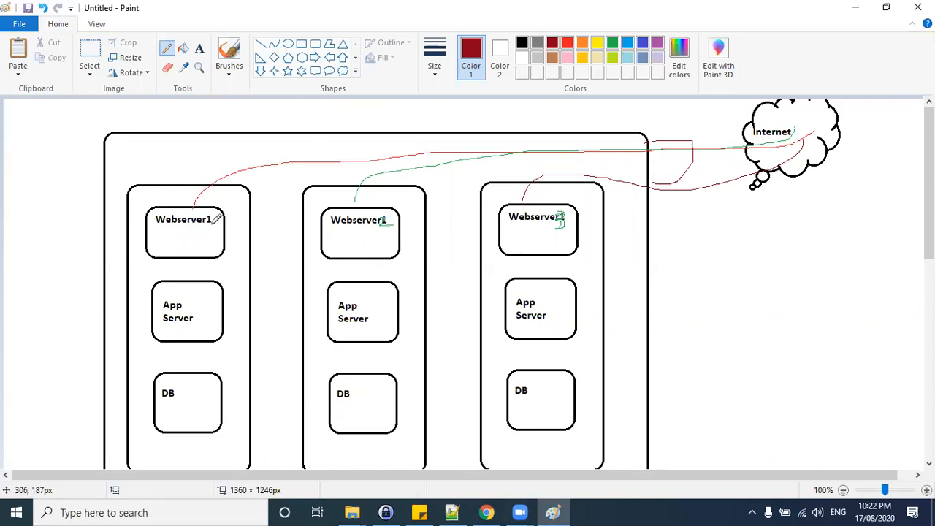
key(ctrl+z)
key(ctrl+z)
key(ctrl+z)
key(ctrl+z)
key(ctrl+z)
key(ctrl+z)
key(ctrl+z)
key(ctrl+z)
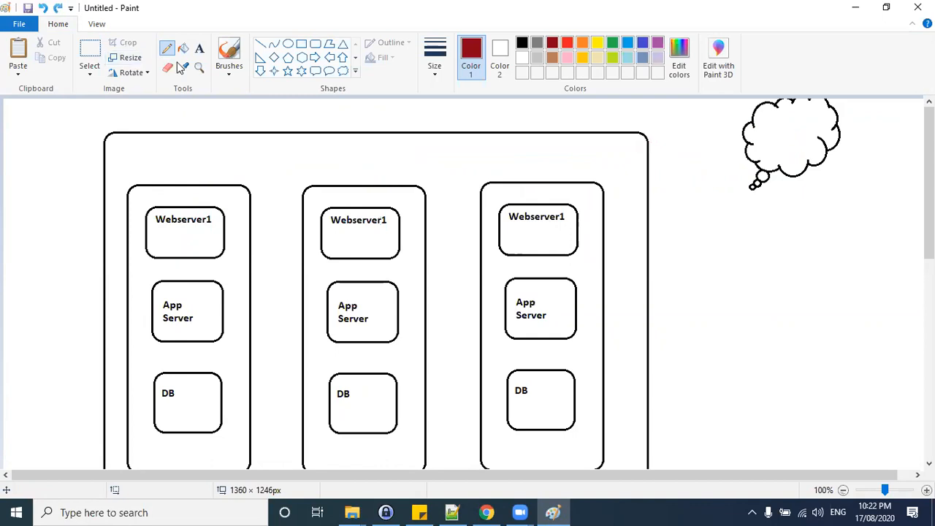
key(ctrl+y)
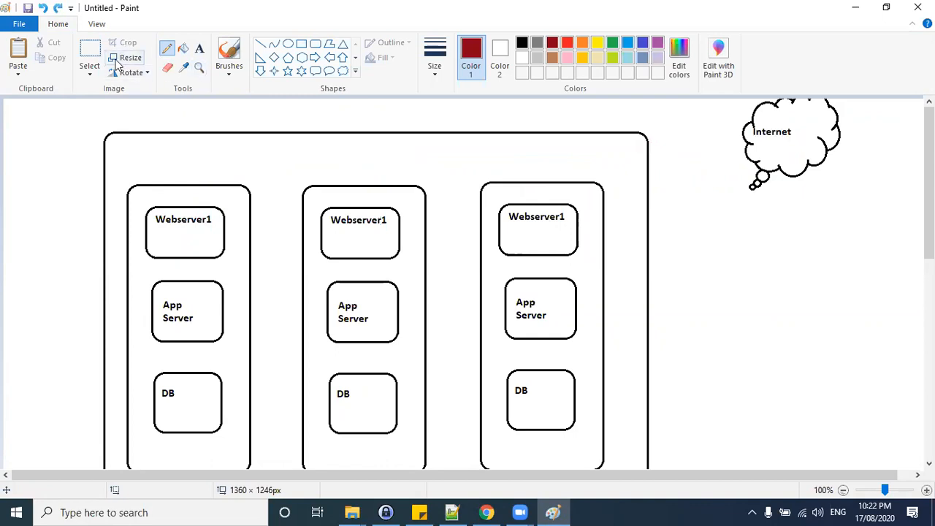
Label the three server stack boxes with zone names 2a, 2b and 2c above their webservers.
click(199, 48)
click(142, 193)
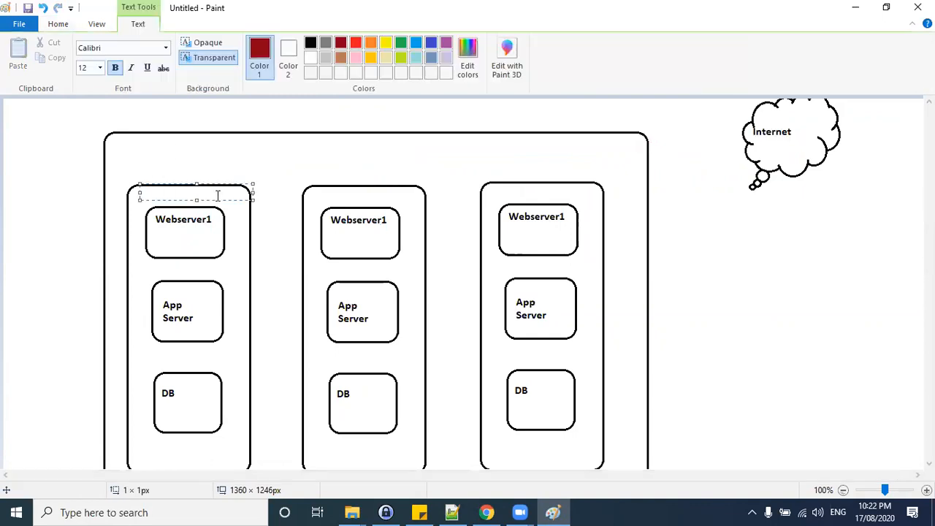
click(334, 195)
text(2b)
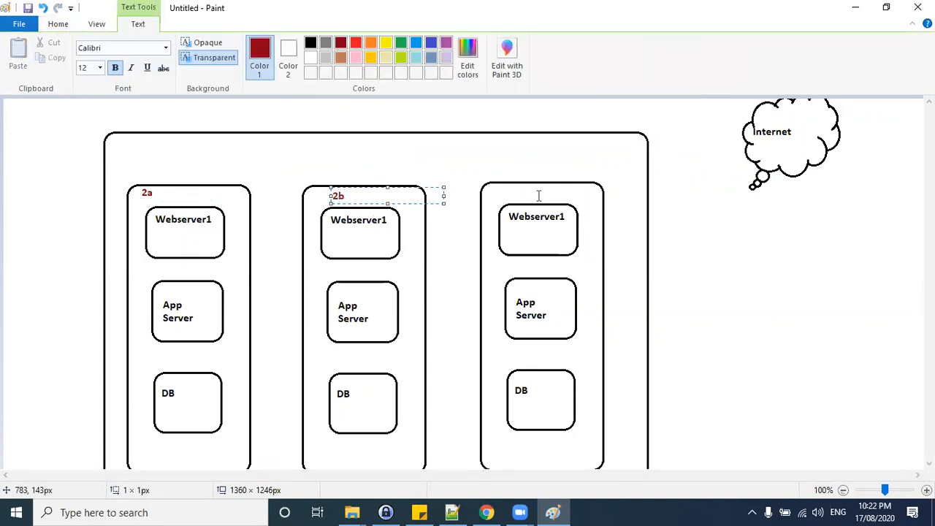
click(516, 184)
click(517, 185)
Add the title Ohio Region - vpc -aug-01 above the large outer box.
click(115, 120)
click(115, 117)
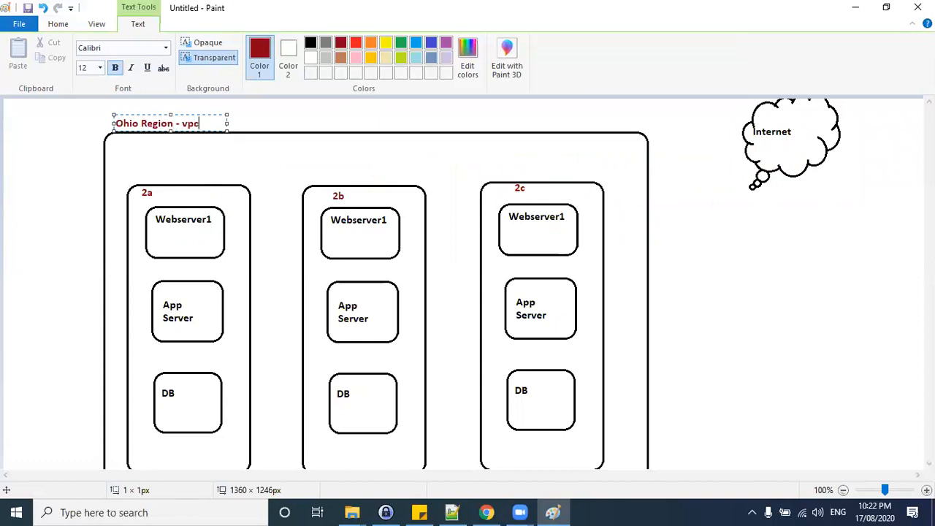
text(Ohio Region - vpc -aug-)
drag(225, 130, 315, 128)
click(397, 138)
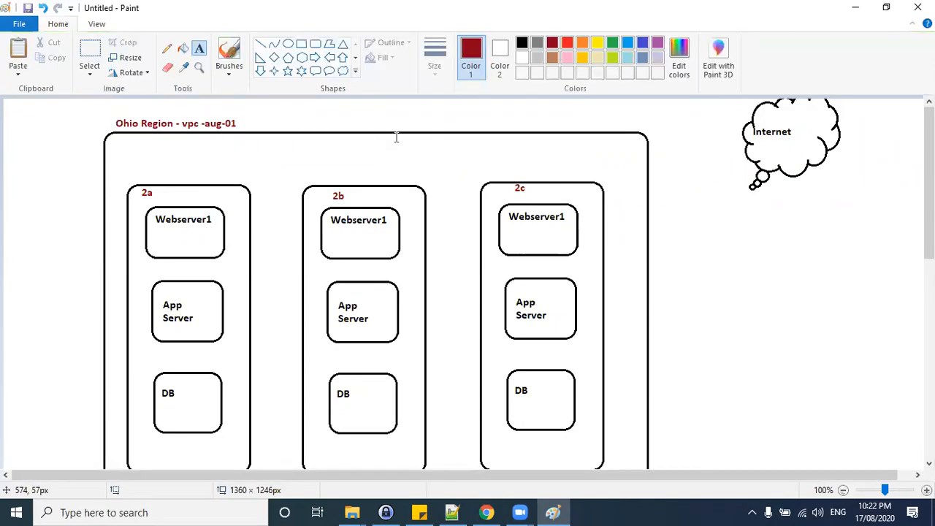
Draw a small rounded rectangle between the outer VPC box and the Internet cloud, and switch to black.
click(315, 44)
drag(648, 144, 691, 189)
click(522, 42)
click(697, 244)
Label the small rounded rectangle IGW.
click(200, 51)
click(652, 155)
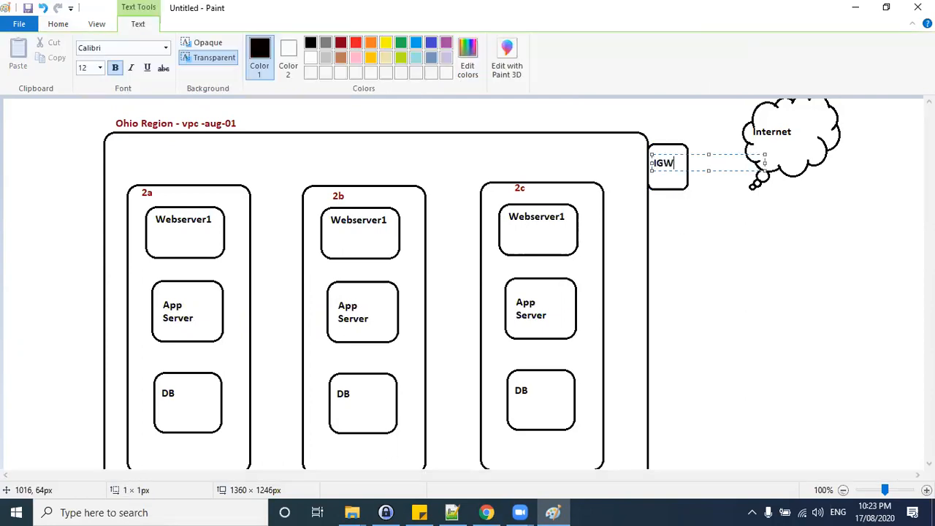
click(732, 294)
click(299, 146)
click(471, 154)
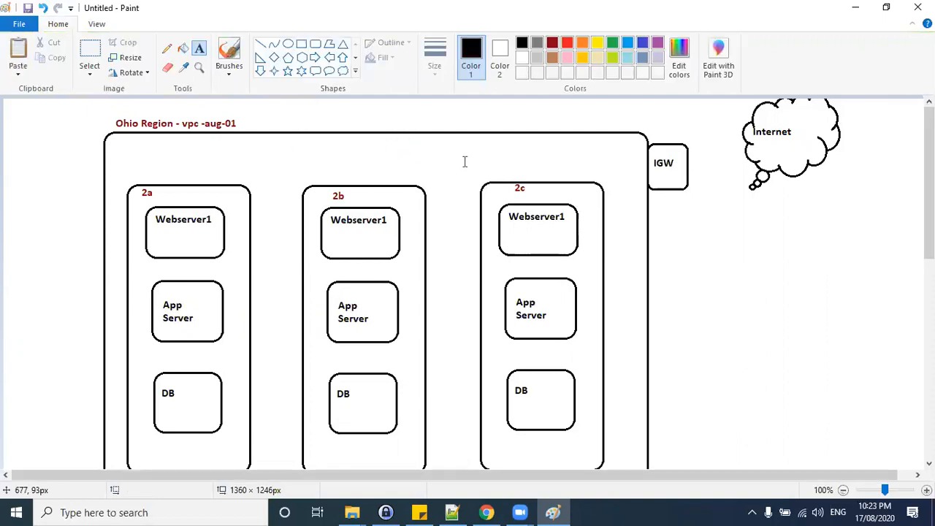
click(167, 48)
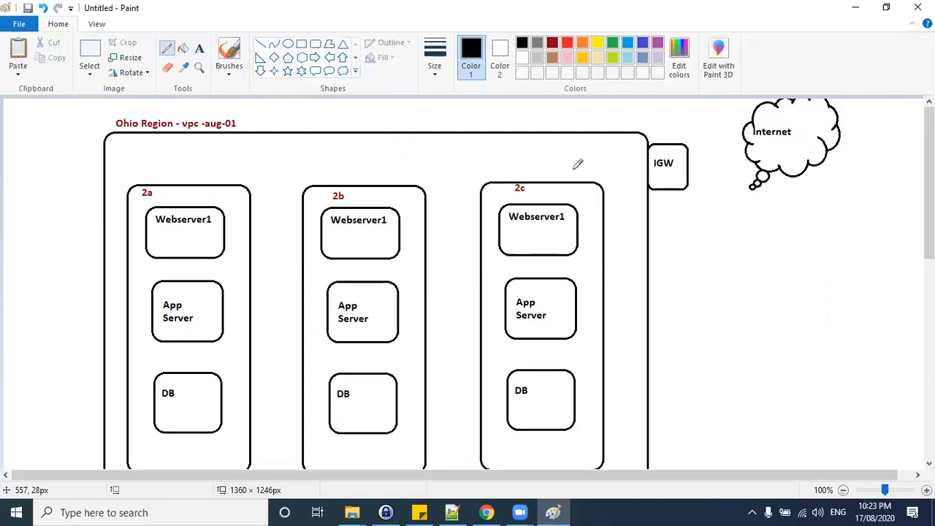
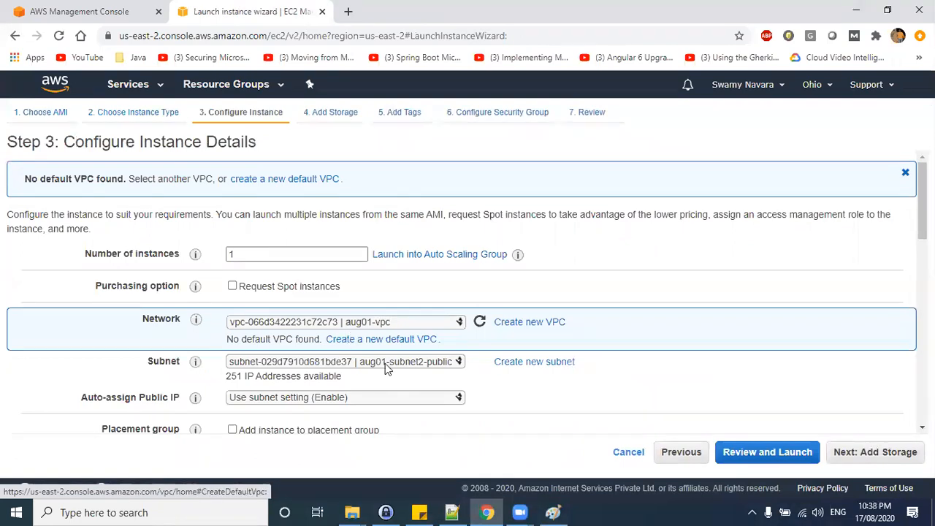
Choose the aug01-subnet-1-public subnet and set auto-assign public IP to Enable.
click(388, 363)
click(390, 385)
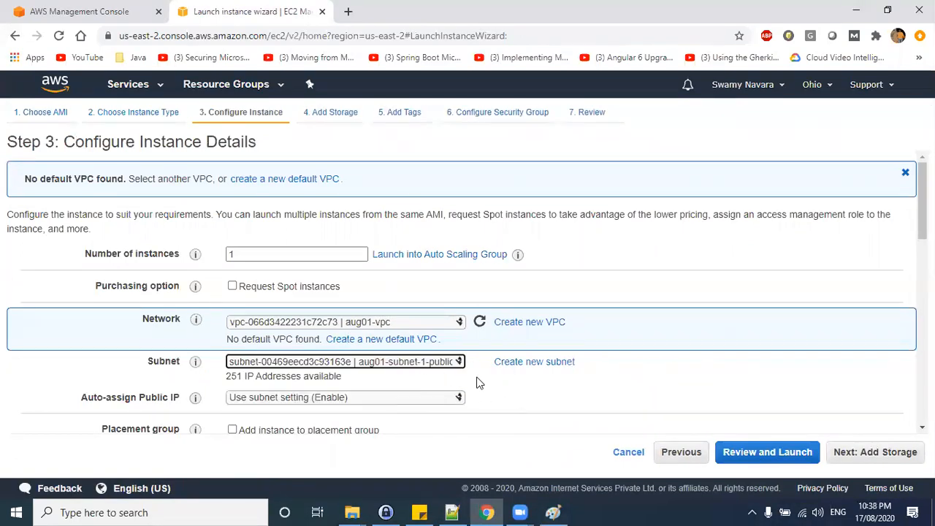
click(321, 400)
click(351, 422)
Set the eth0 network interface's primary IP to 10.1.1.100.
scroll(393, 376, down, 10)
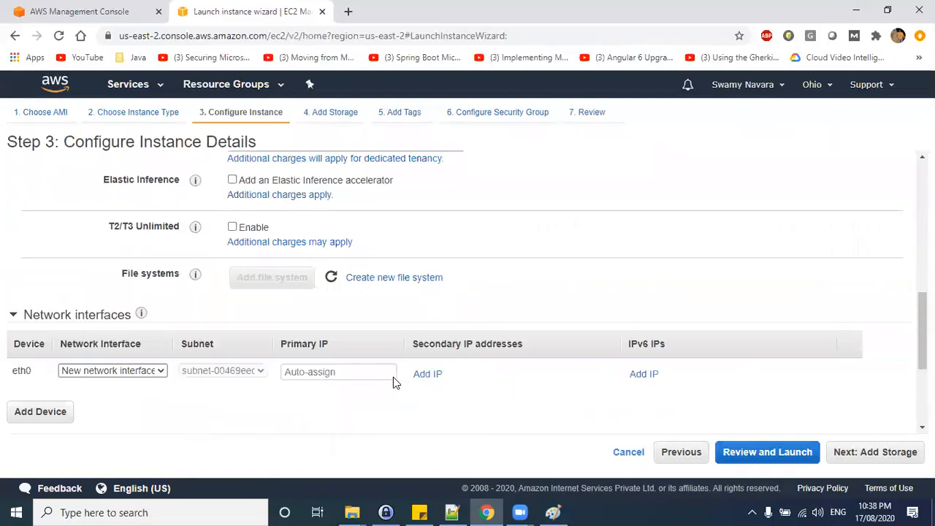
click(327, 182)
text(10.1.1.10)
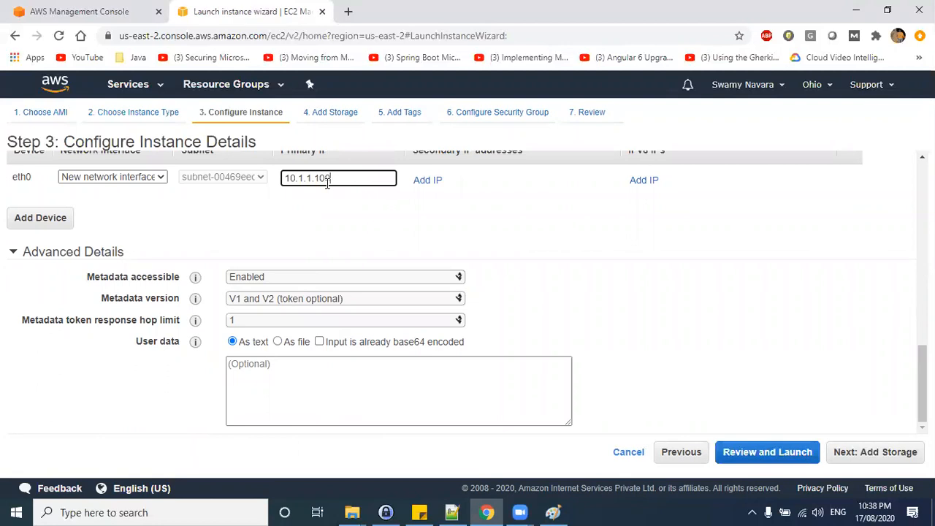
text(0)
key(ctrl+a)
Open the subnet list to review the available subnets.
scroll(591, 250, up, 10)
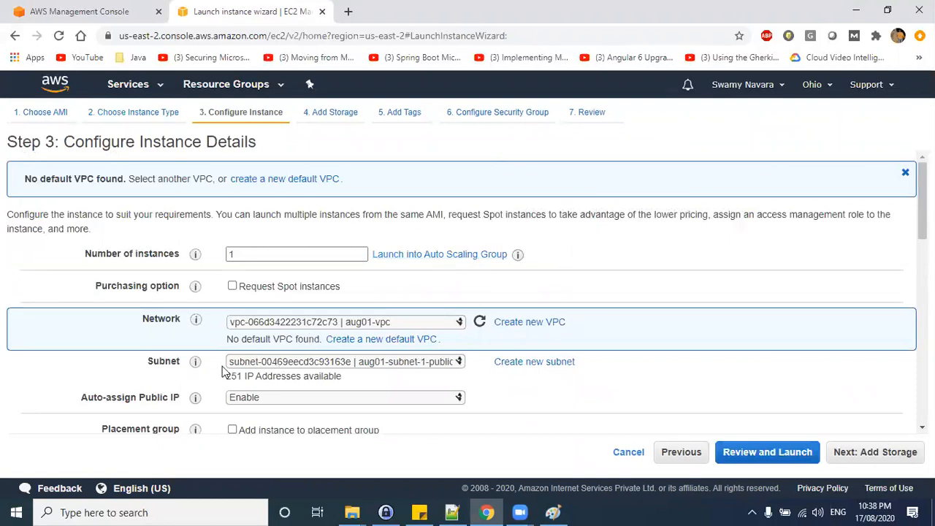
click(277, 363)
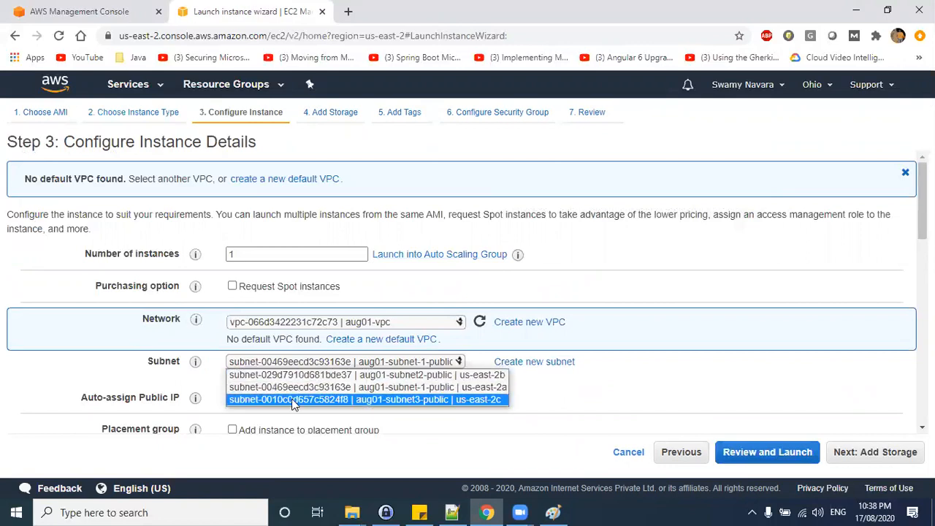
click(710, 403)
Start the user data script with the line #!/bin/bash.
scroll(380, 326, down, 6)
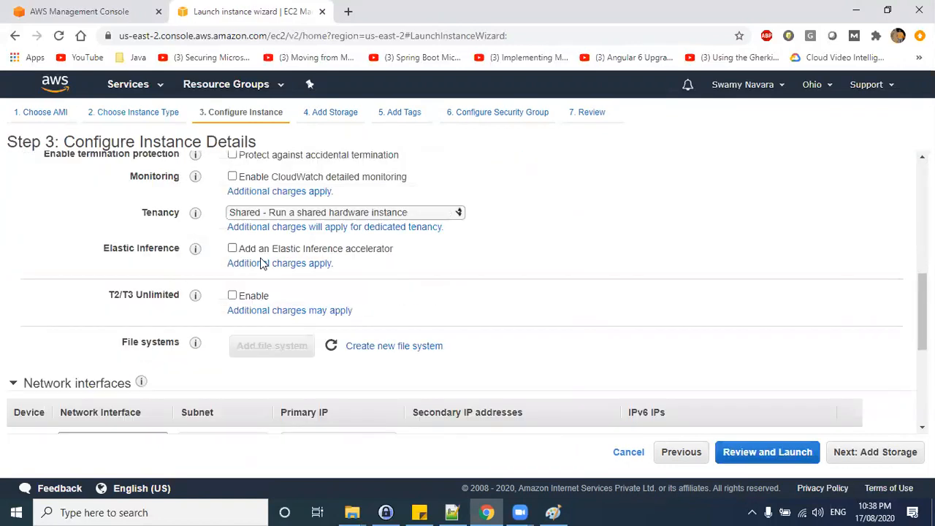
scroll(242, 303, down, 4)
click(271, 378)
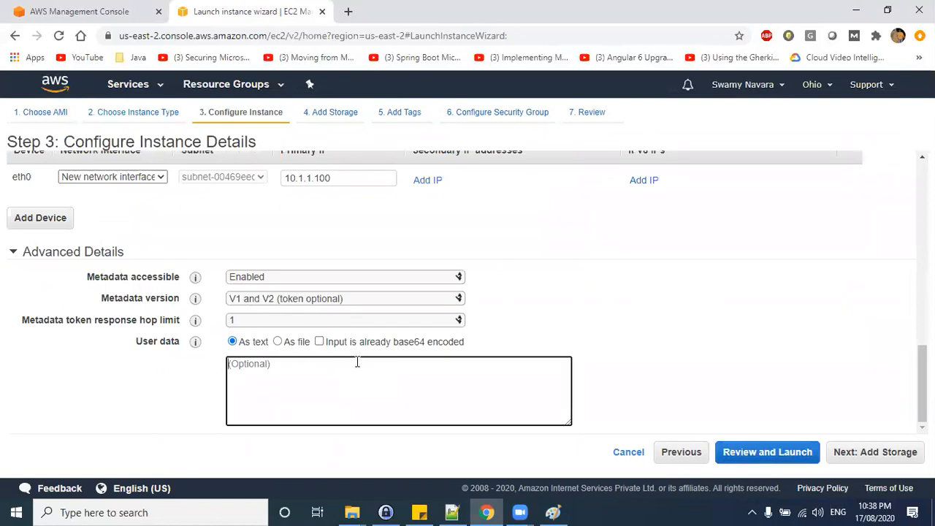
text(#)
text(!/bin/bash)
Switch to Notepad++ and copy the startup bash script lines from the lab notes.
click(452, 512)
scroll(197, 239, up, 20)
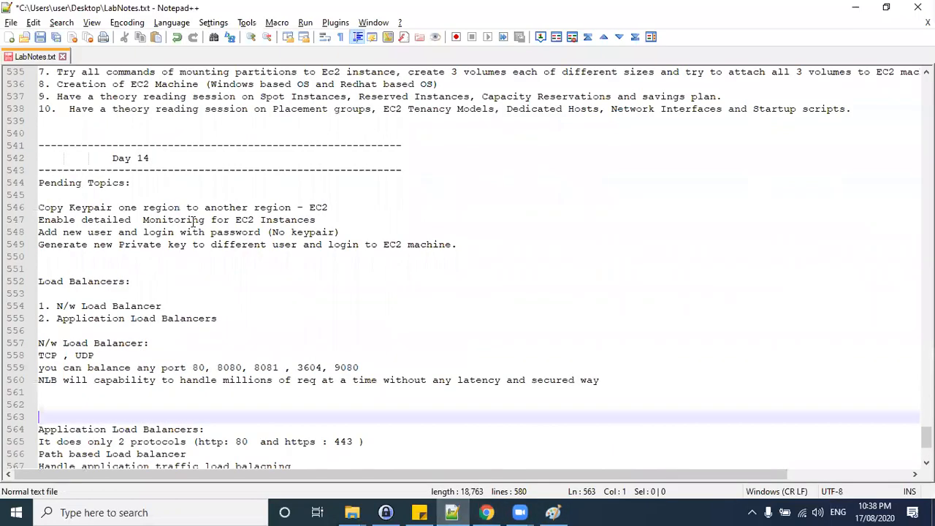
click(176, 319)
drag(175, 319, 84, 269)
click(149, 280)
drag(159, 282, 39, 231)
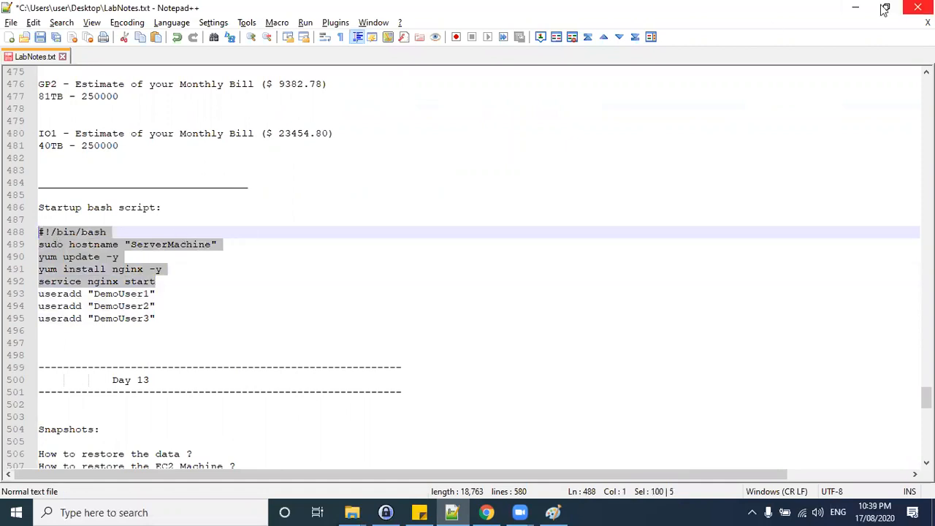
click(856, 7)
Paste the copied script into user data and change the hostname to "Webserver 1".
drag(317, 376, 195, 372)
key(ctrl+v)
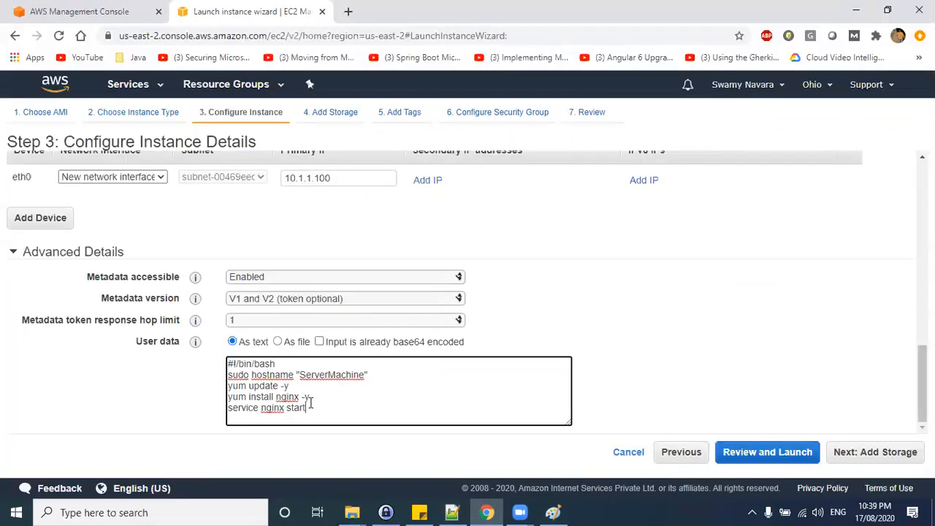
drag(300, 375, 365, 376)
text(Webserver 1)
drag(355, 375, 302, 375)
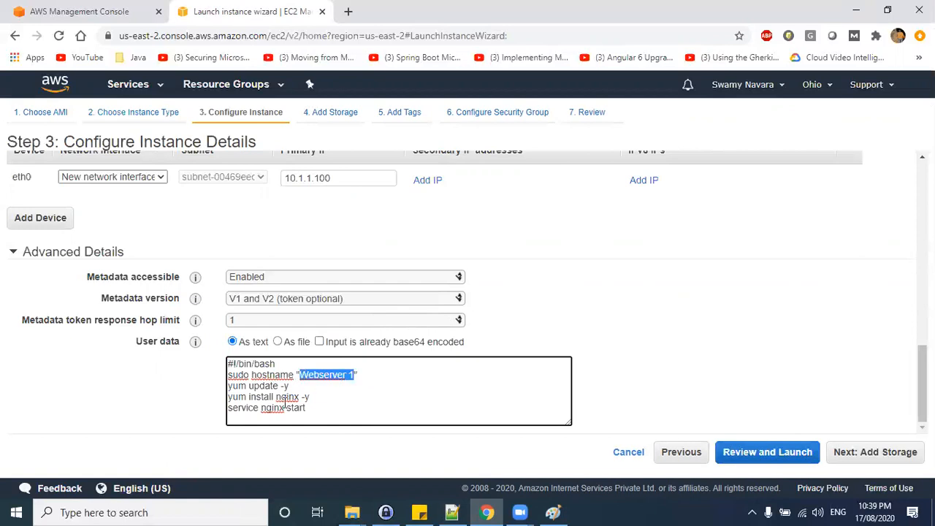
Append the line chkconfig nginx on to the end of the user data script.
click(347, 411)
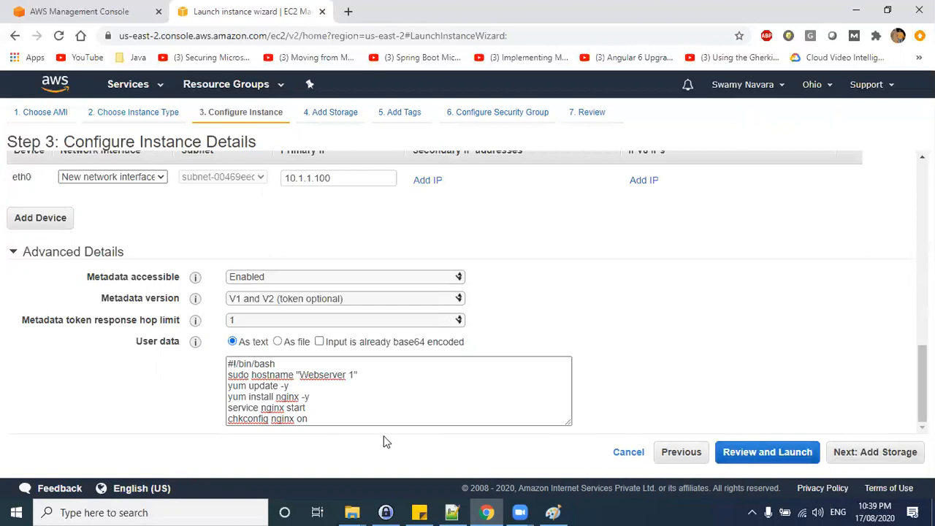
drag(315, 418, 219, 420)
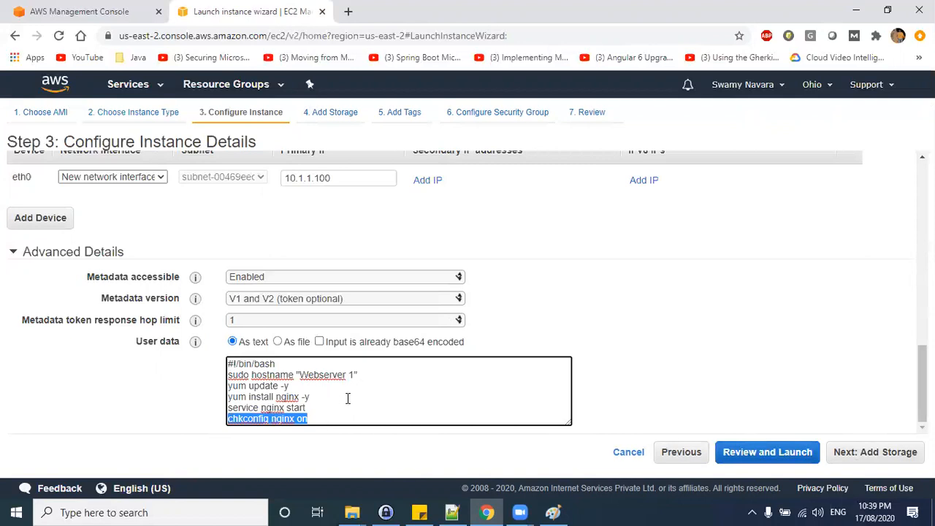
mouse_move(306, 408)
mouse_down()
mouse_move(225, 409)
mouse_move(317, 417)
mouse_up()
click(294, 411)
click(248, 418)
click(247, 419)
drag(229, 420, 311, 418)
click(259, 418)
drag(308, 419, 217, 424)
drag(308, 407, 223, 364)
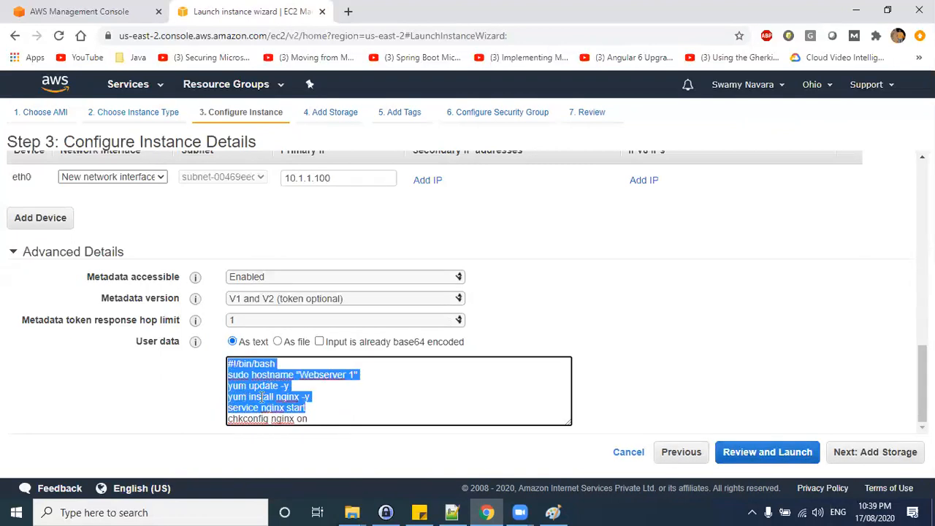
click(316, 414)
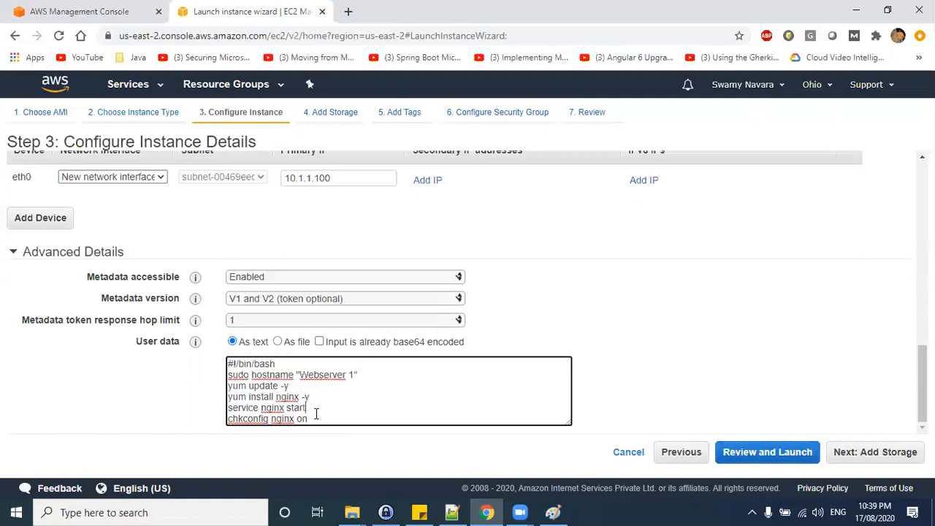
drag(299, 407, 226, 395)
click(303, 420)
drag(318, 419, 216, 424)
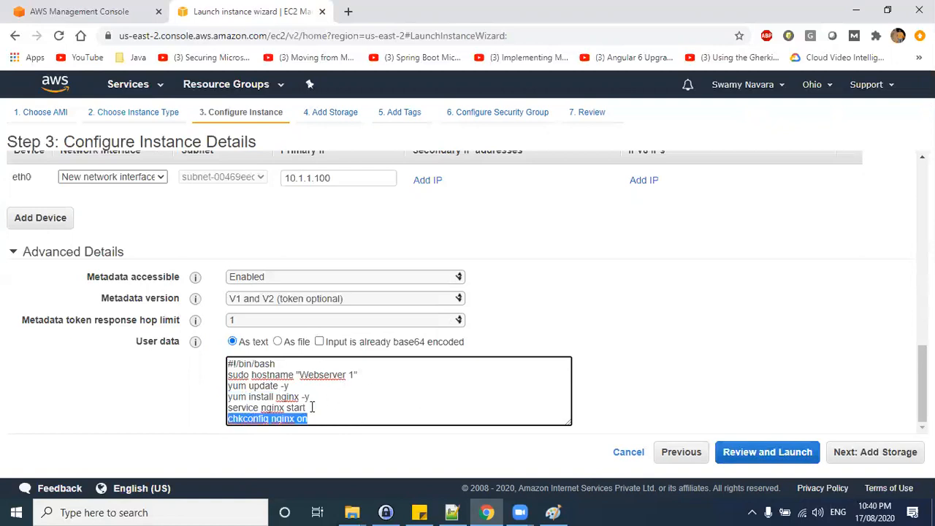
drag(339, 418, 229, 358)
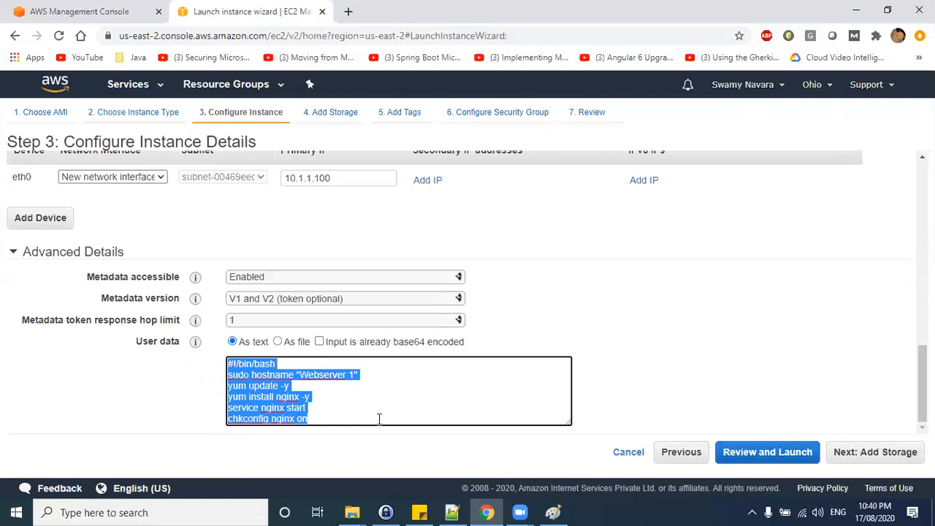
Skip storage and add a Name tag with the value Webserver 1.
click(819, 365)
click(879, 451)
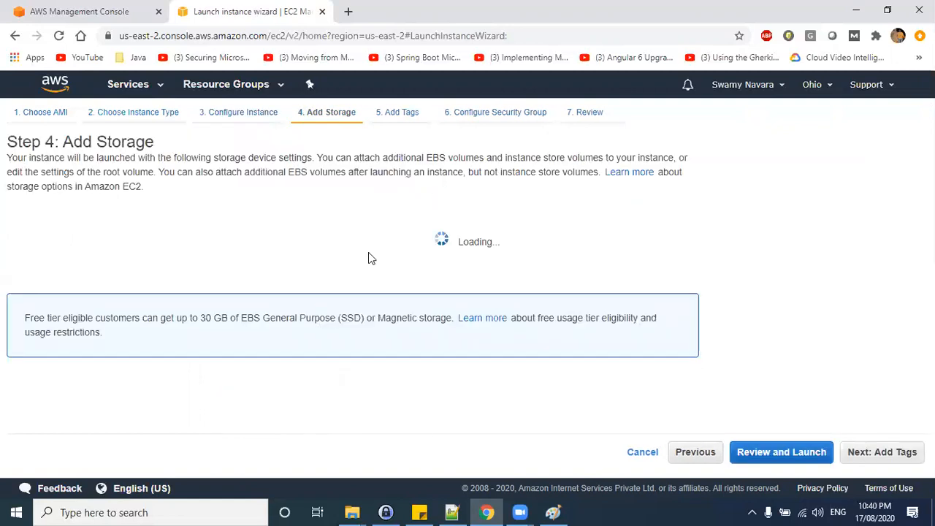
click(877, 451)
click(31, 328)
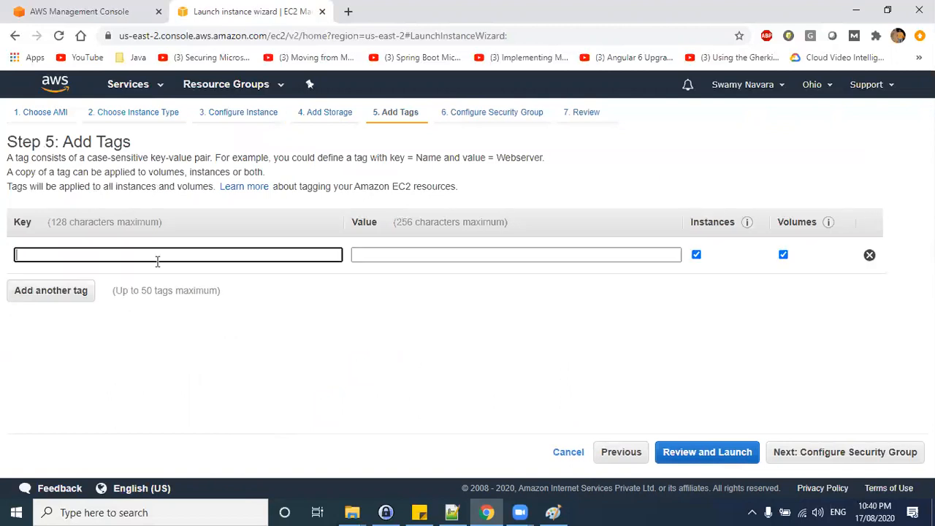
text(Name)
key(Tab)
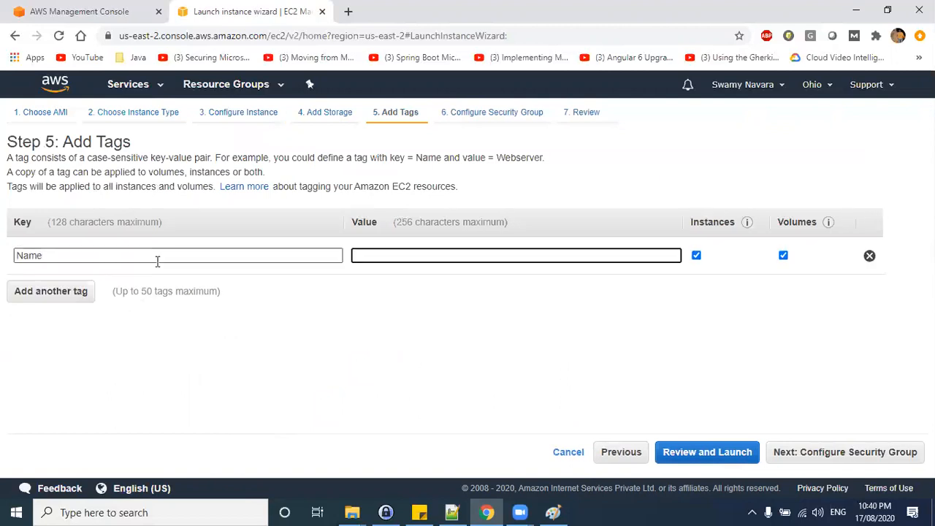
key(ctrl+v)
key(ctrl+a)
key(BackSpace)
text(Webserver 1)
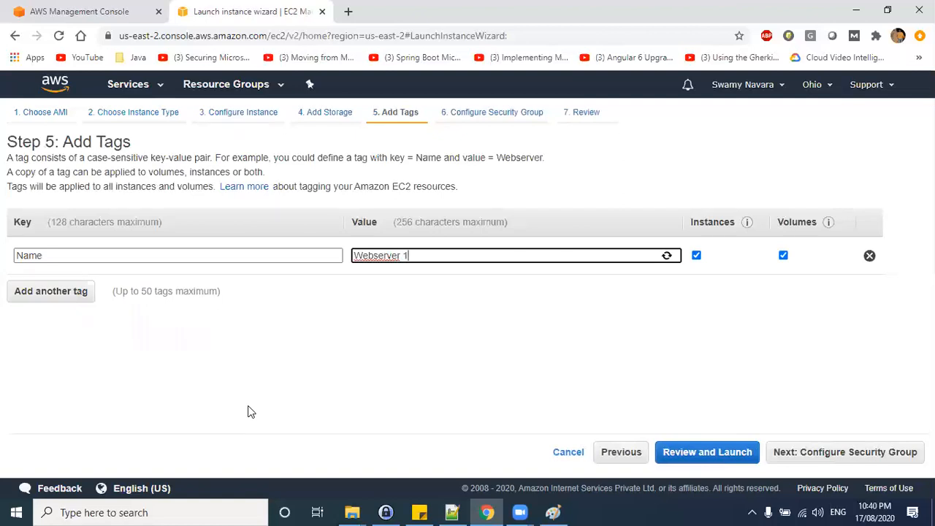
key(ctrl+a)
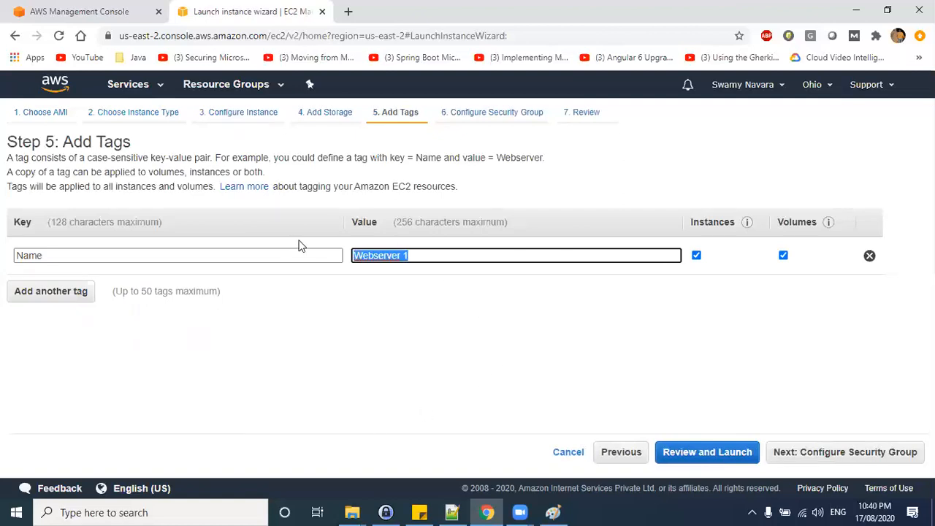
Choose the existing security group aug01-sg.
click(835, 447)
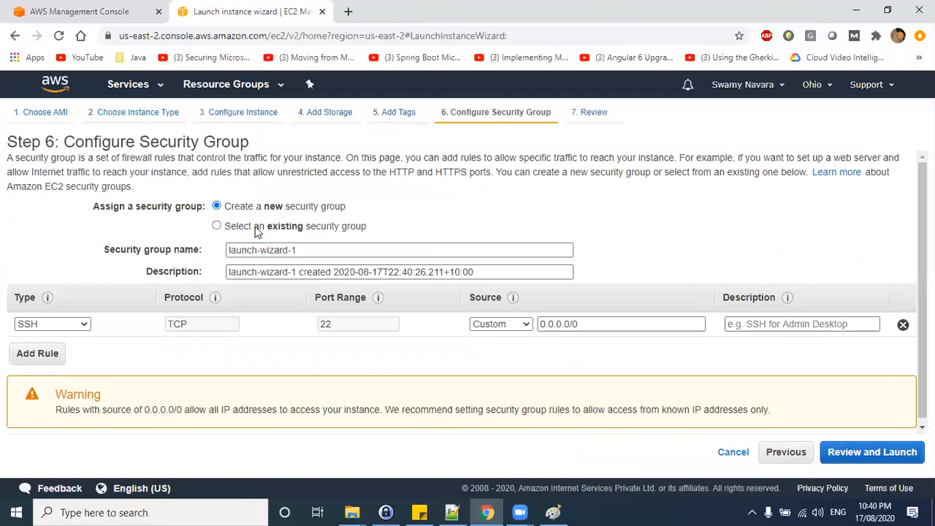
click(257, 229)
click(21, 282)
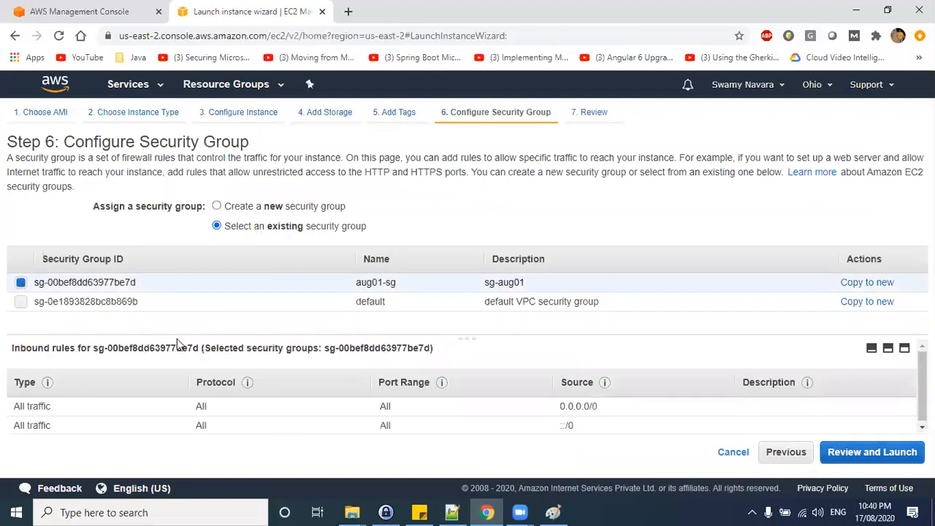
Return to the instance configuration to review the user data script.
click(138, 112)
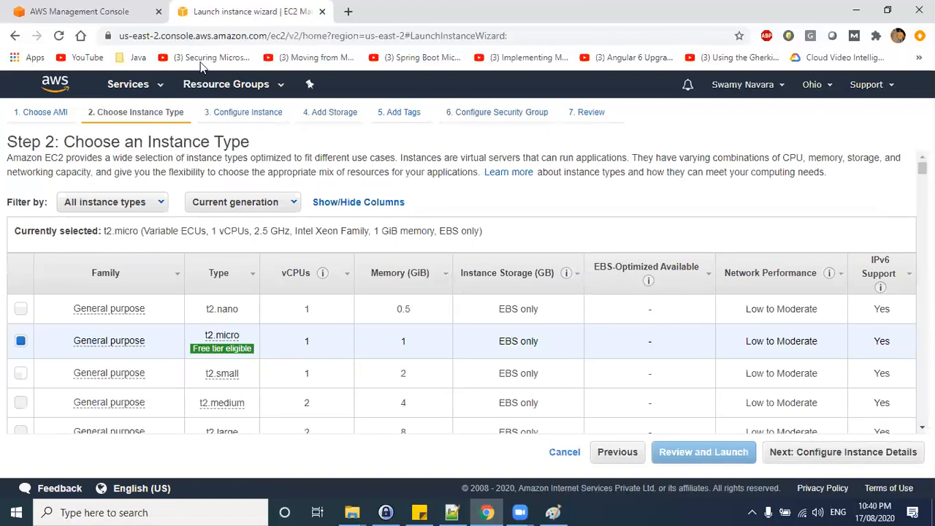
click(228, 112)
scroll(370, 322, down, 8)
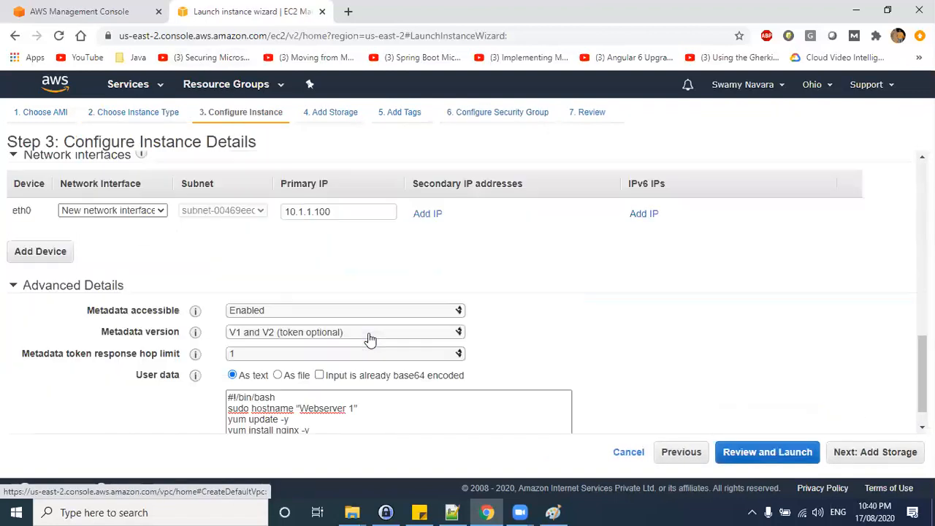
scroll(370, 338, down, 1)
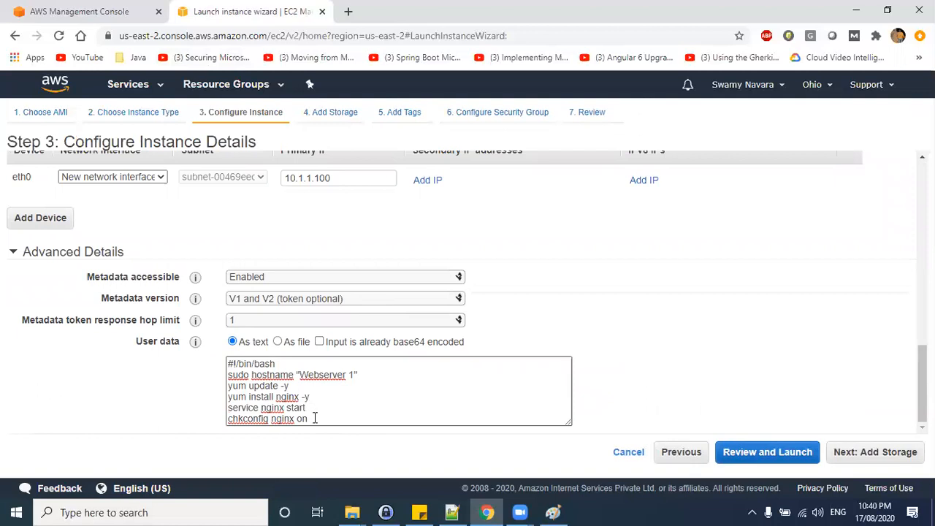
drag(315, 418, 228, 363)
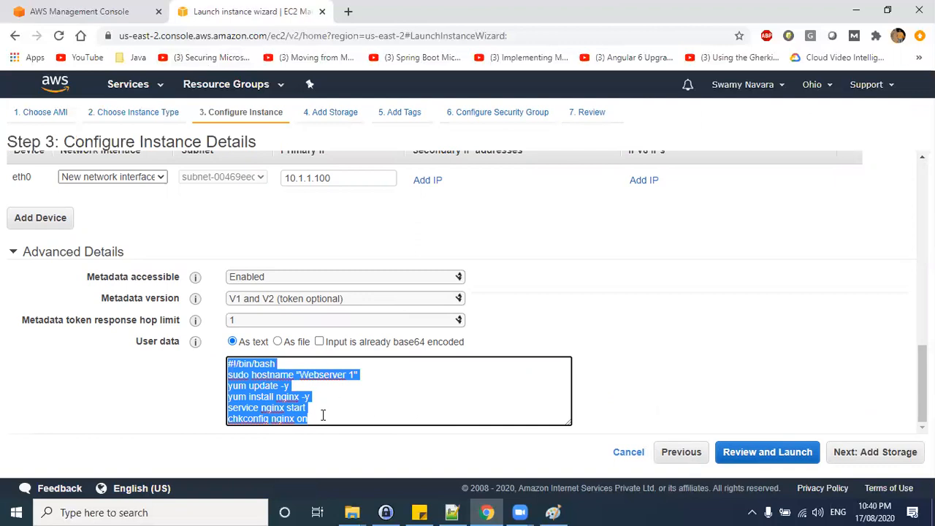
drag(315, 418, 227, 363)
Select the existing security group aug01-sg and proceed to the review page.
click(883, 455)
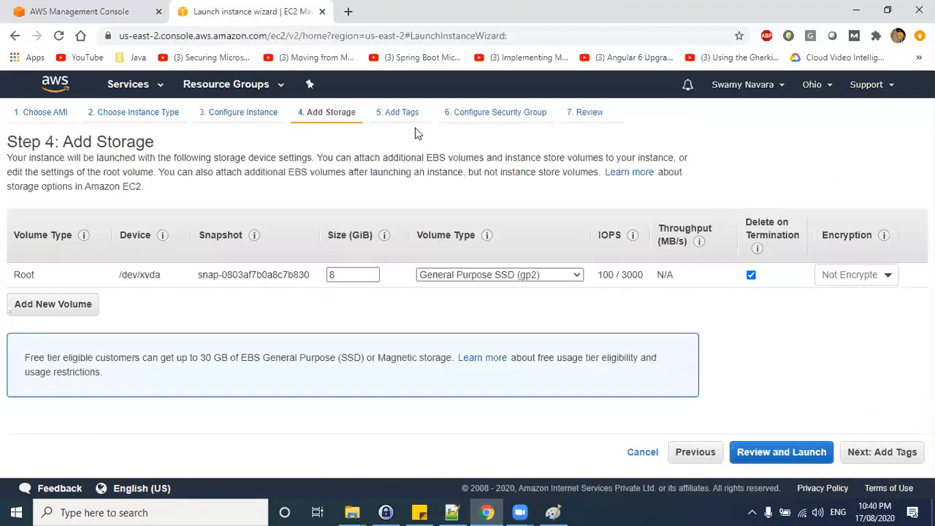
click(406, 115)
click(490, 114)
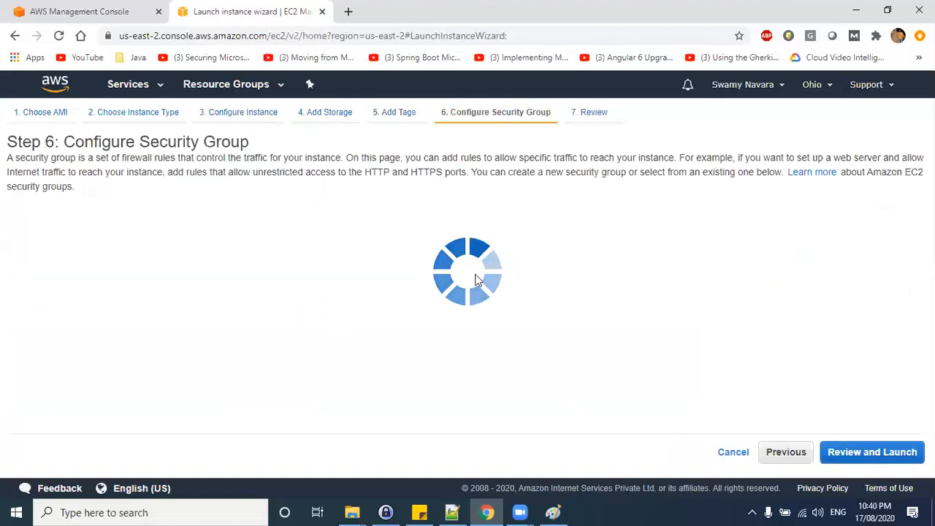
click(21, 283)
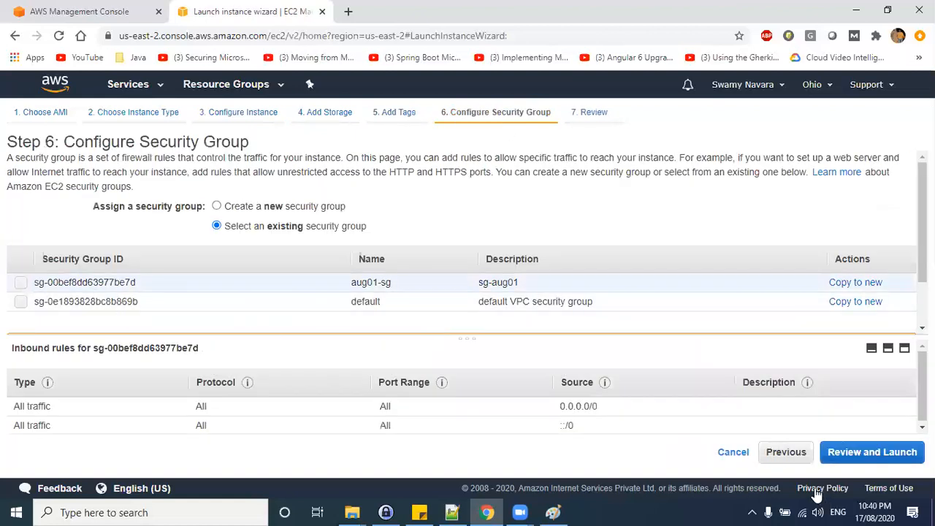
click(852, 451)
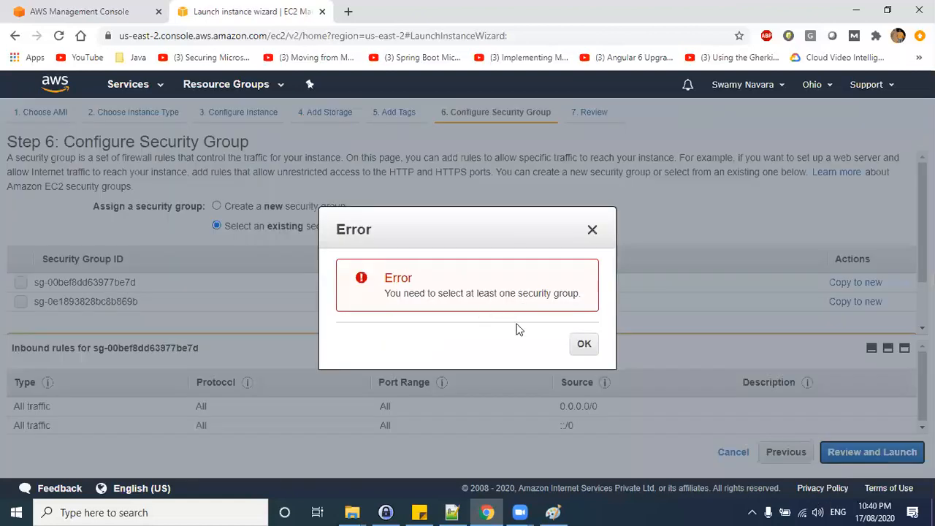
click(580, 343)
click(20, 283)
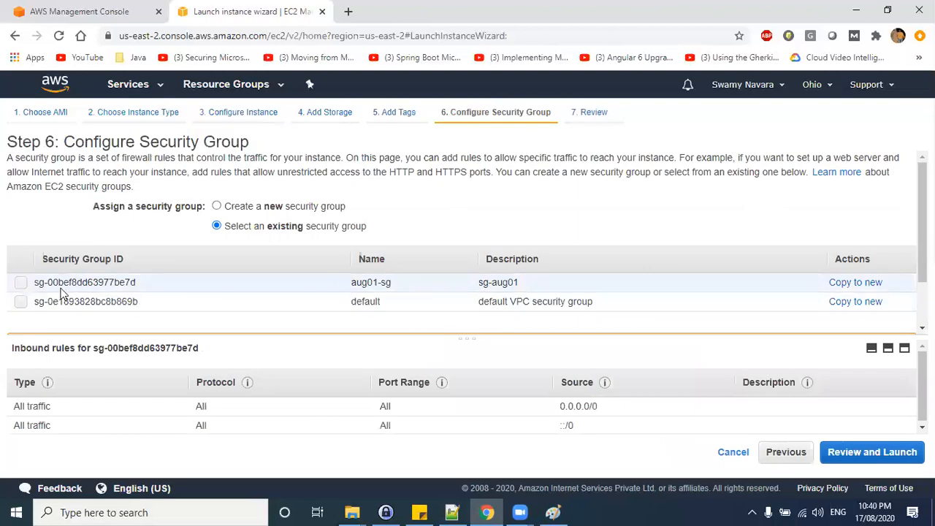
click(852, 452)
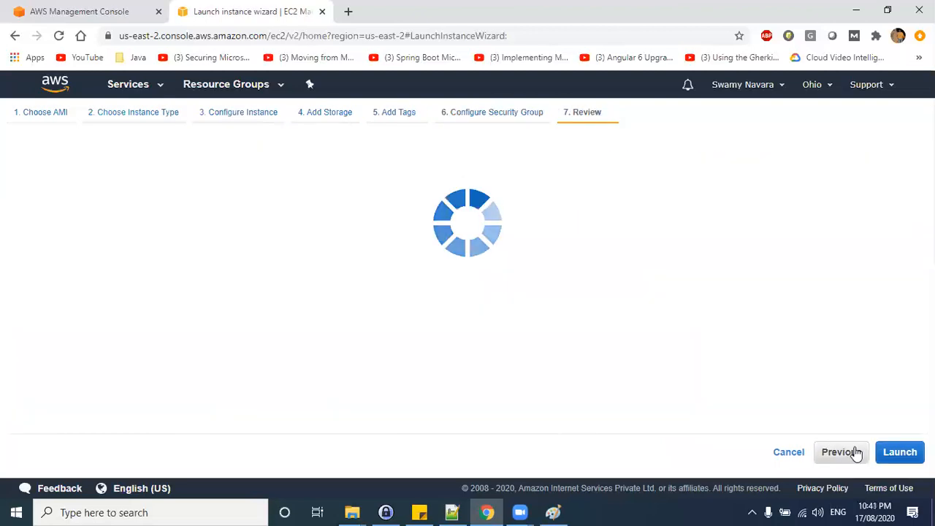
Launch the instance with the existing key pair after acknowledging private key access, then open the instances list.
scroll(567, 398, down, 10)
click(899, 452)
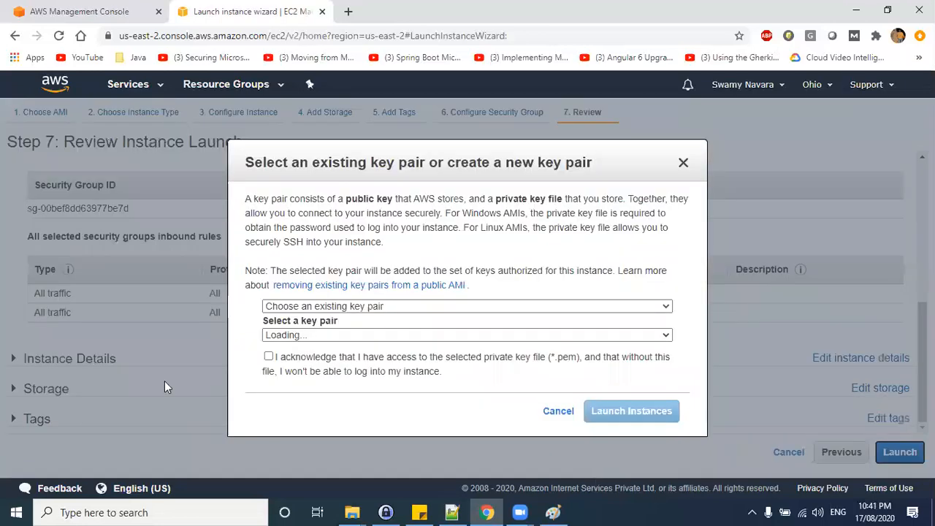
click(269, 358)
click(634, 411)
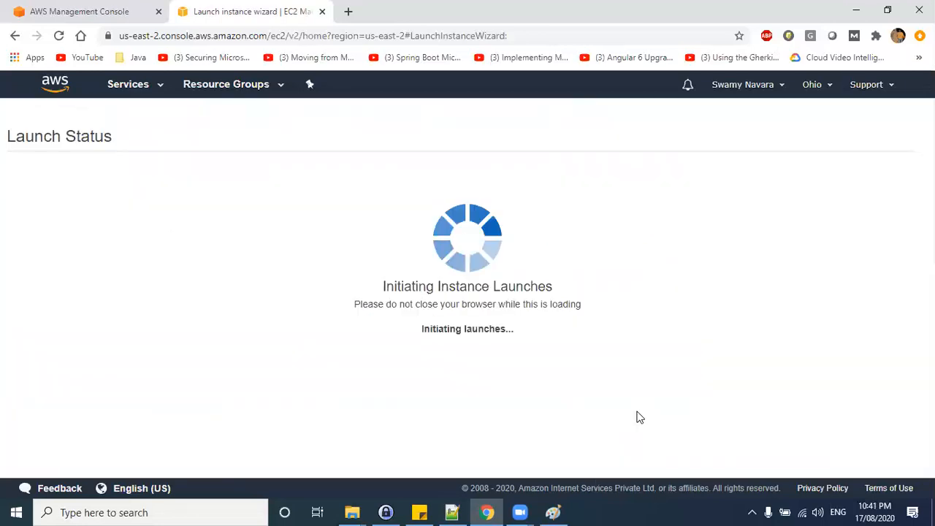
scroll(820, 355, down, 2)
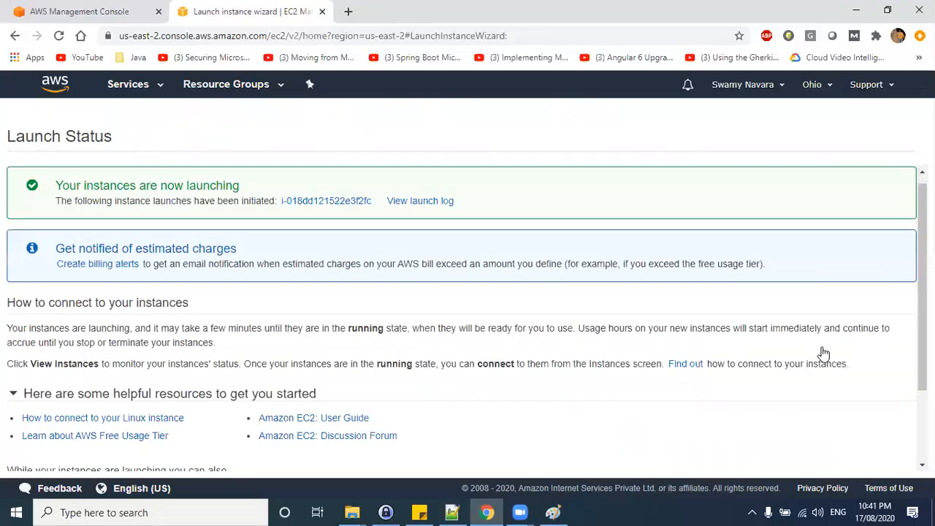
click(871, 460)
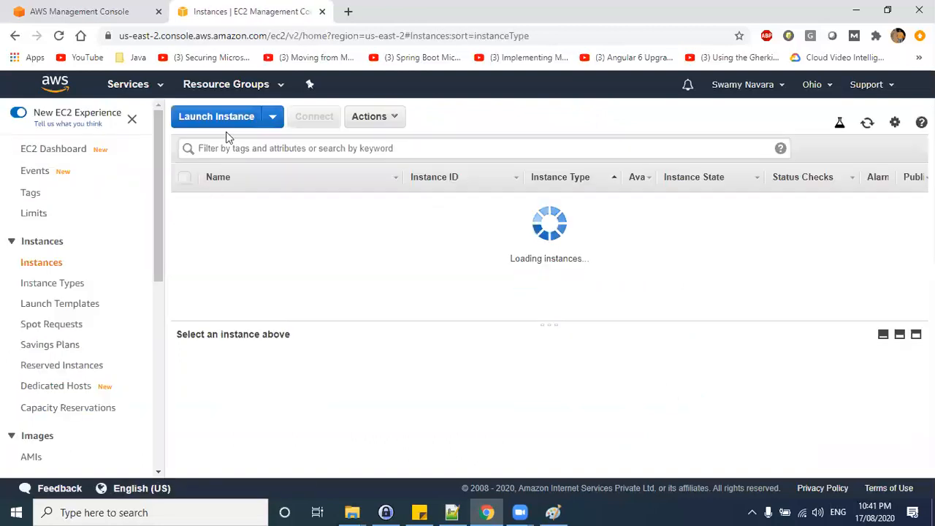
Start a new instance launch using the Amazon Linux AMI 2018.03.0 with the t2.micro instance type.
click(226, 121)
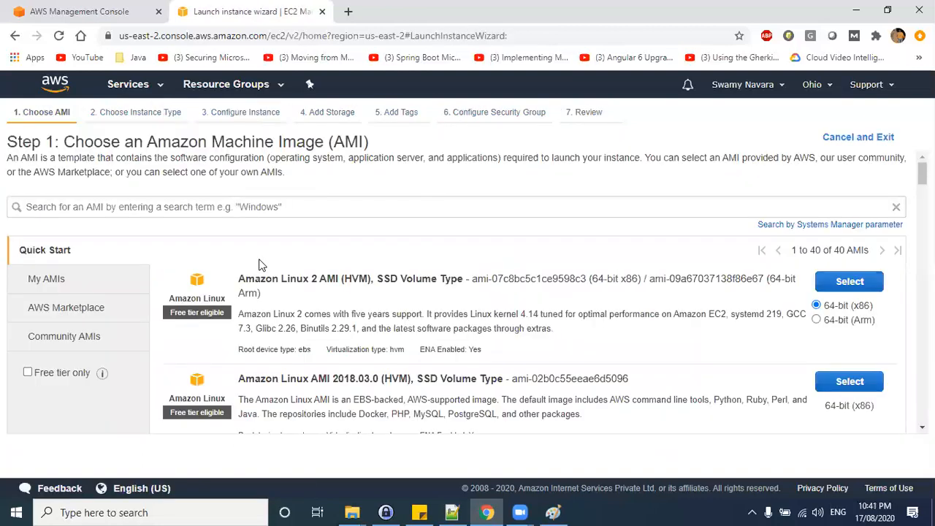
click(858, 388)
mouse_move(244, 352)
click(855, 452)
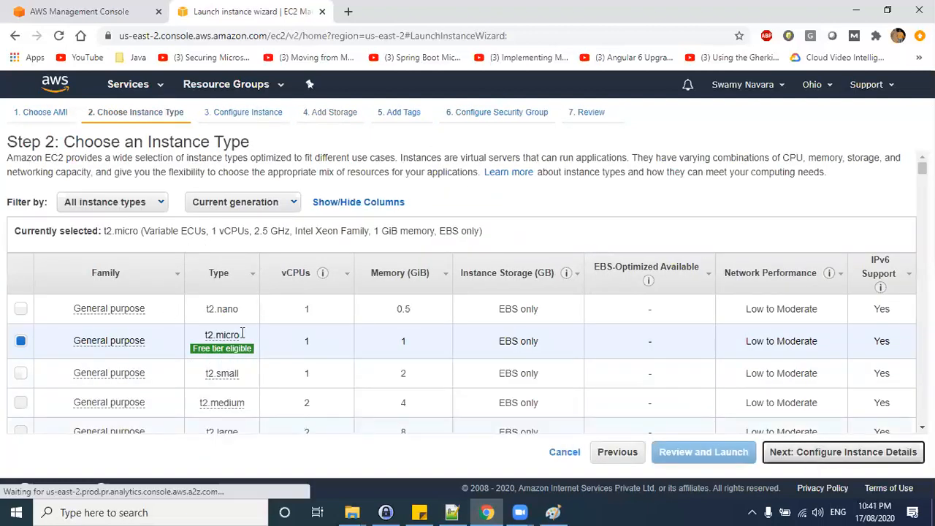
Keep the aug01-vpc network, choose the aug01-subnet2-public subnet, and set auto-assign public IP to Enable.
click(332, 322)
click(333, 336)
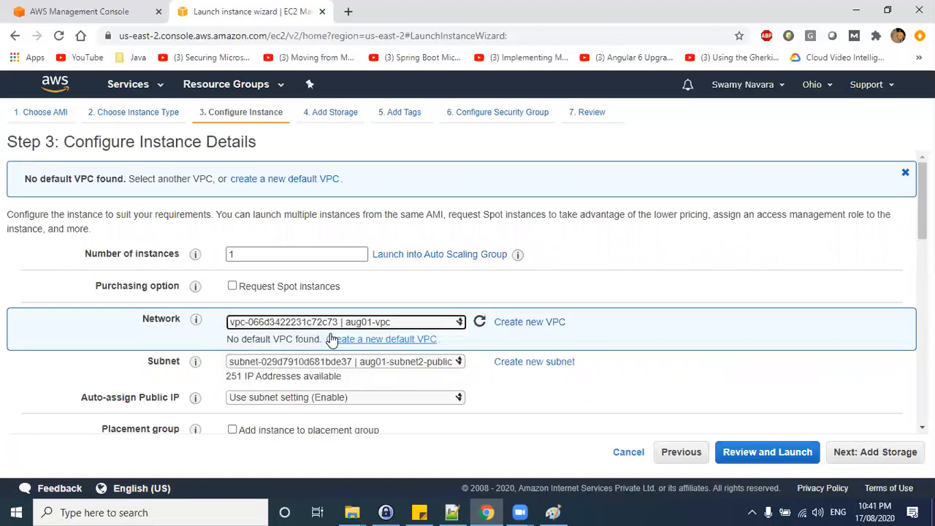
click(338, 361)
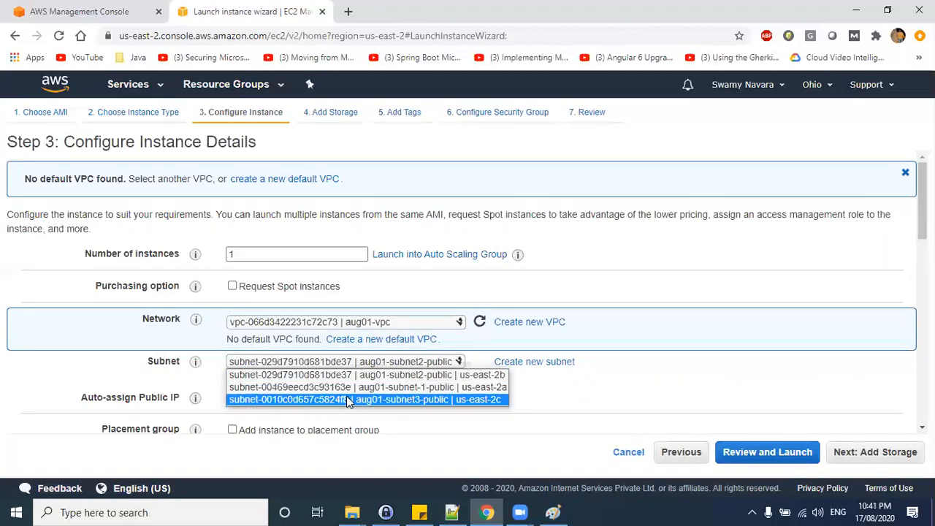
click(328, 375)
click(303, 397)
click(304, 424)
Set the network interface's primary IP to 10.1.2.100.
scroll(662, 404, down, 10)
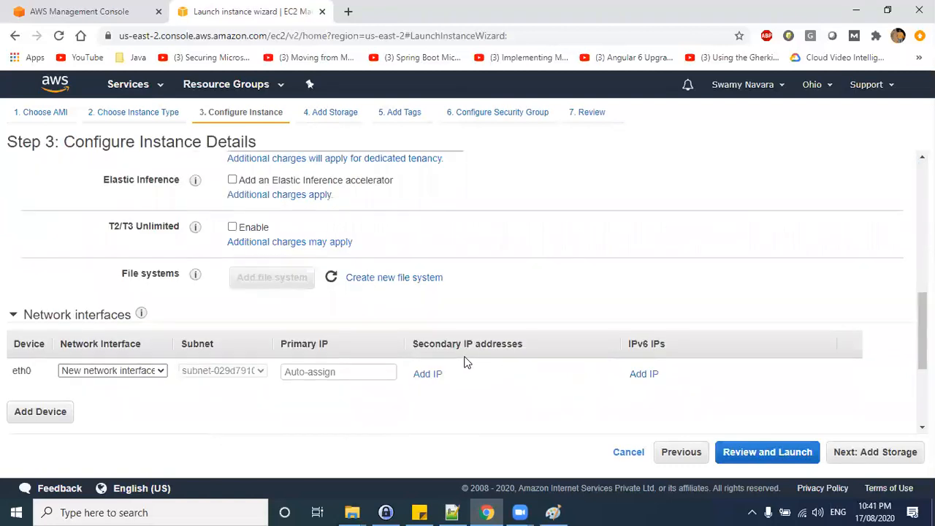
scroll(216, 319, up, 2)
scroll(216, 319, down, 5)
click(320, 179)
text(10.1.)
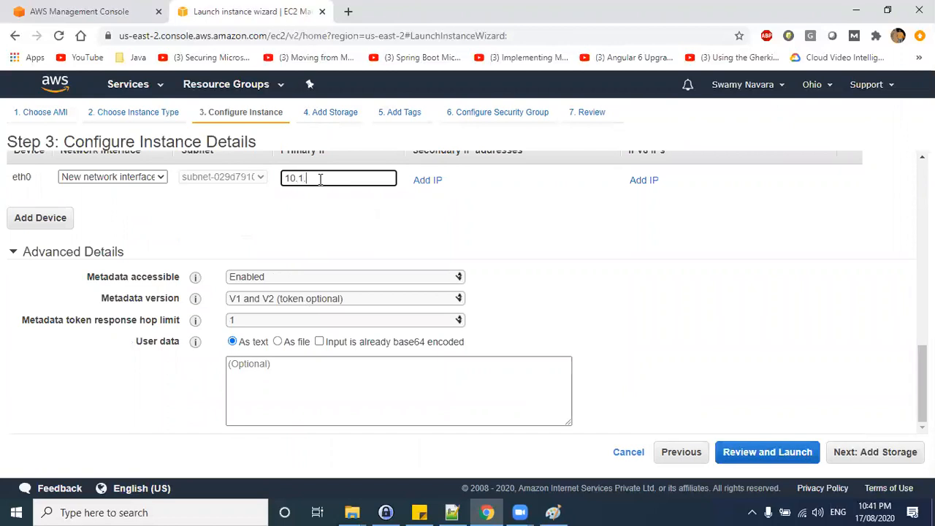
Copy the nginx startup bash script from the lab notes into the User data field.
click(302, 387)
text(Webserver 1)
drag(311, 366, 184, 371)
key(BackSpace)
key(alt+Tab)
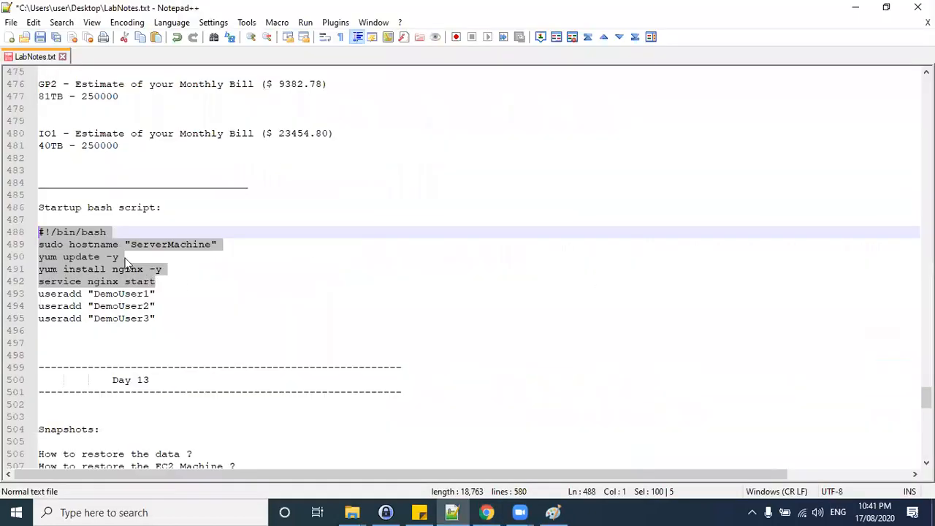
right_click(109, 259)
click(128, 229)
key(alt+Tab)
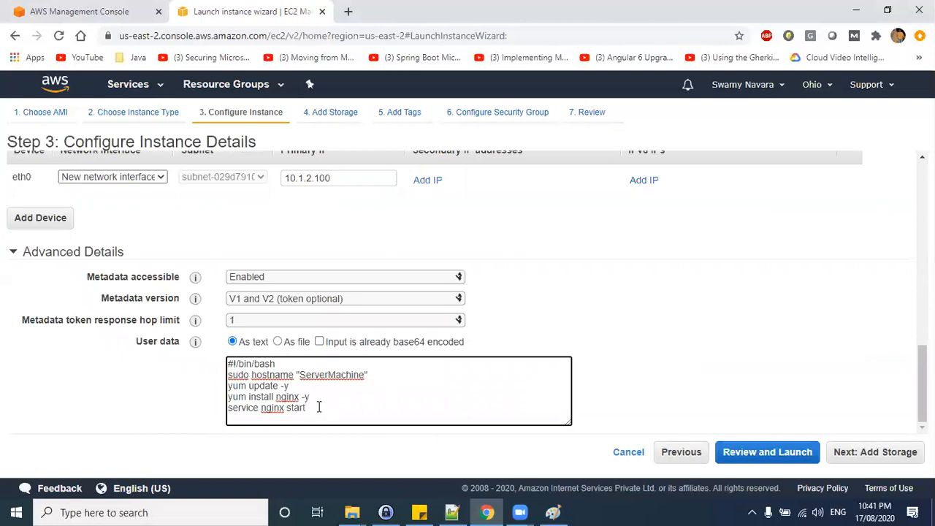
Change the hostname in the user data script to "Web Server 2".
double_click(339, 374)
text(Web Ser)
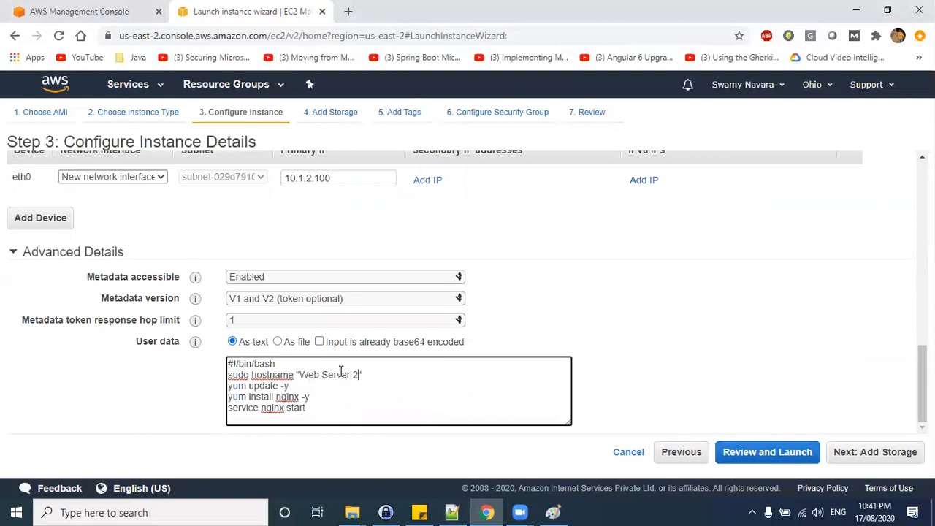
Check the auto-assign public IP setting and return to the user data.
scroll(343, 368, up, 12)
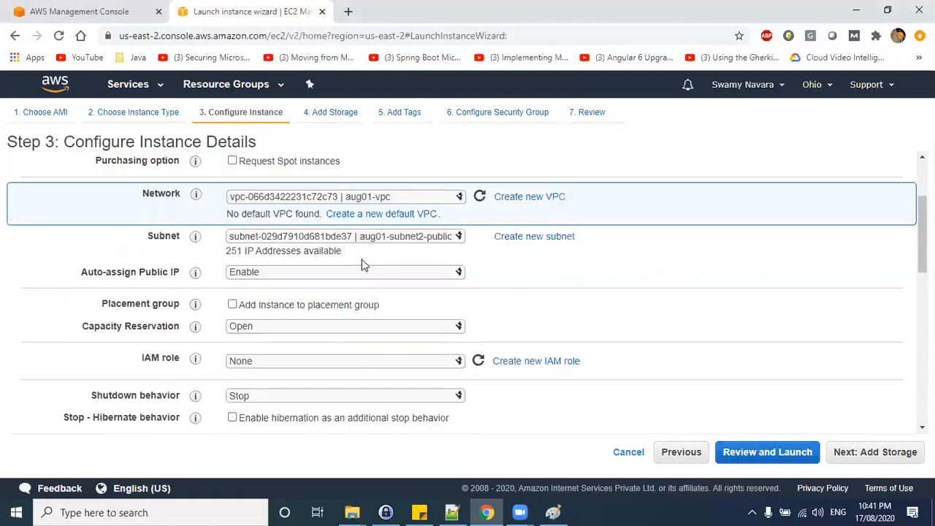
click(356, 271)
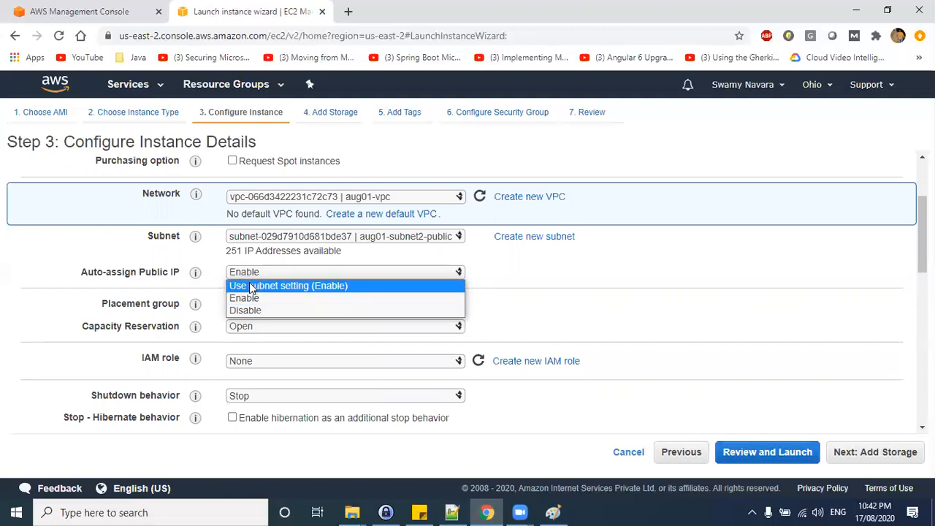
click(748, 250)
scroll(555, 333, down, 12)
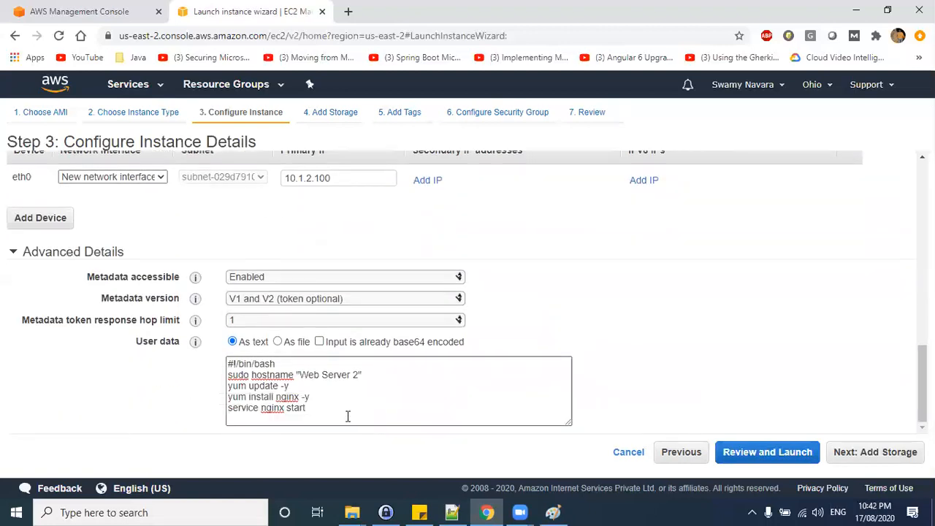
click(330, 404)
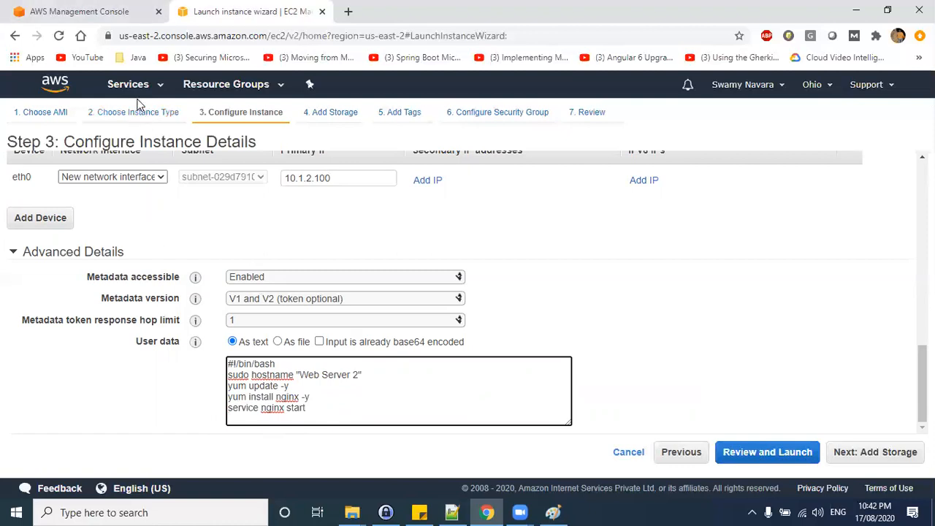
Open the running EC2 instances list and copy Webserver 1's public DNS.
click(131, 11)
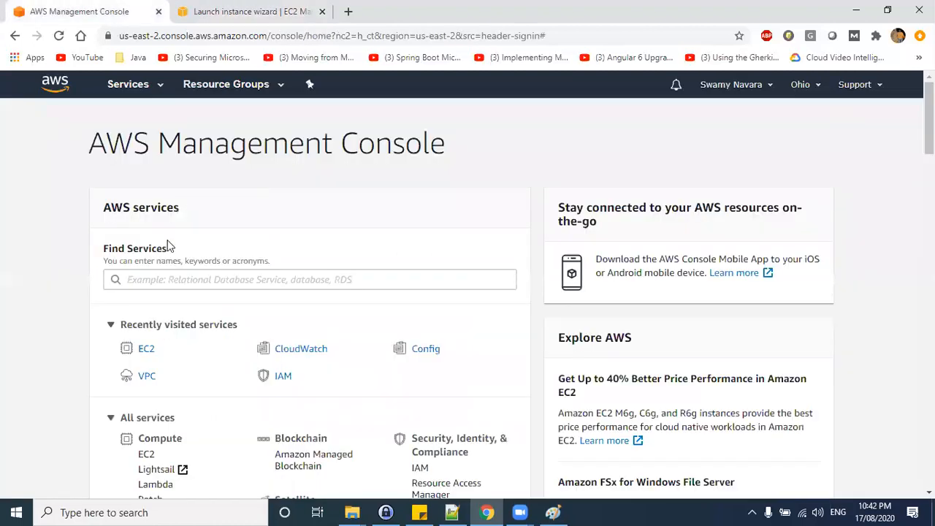
click(146, 349)
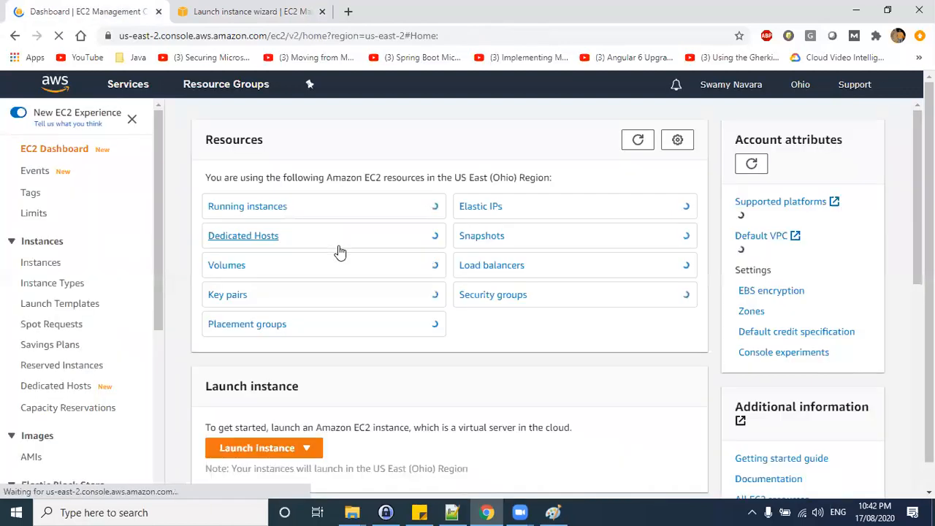
click(247, 208)
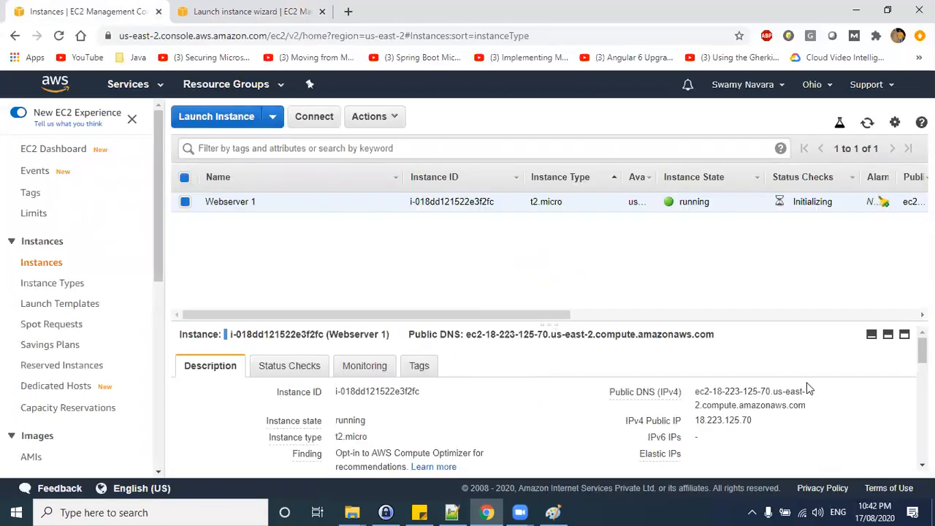
click(816, 406)
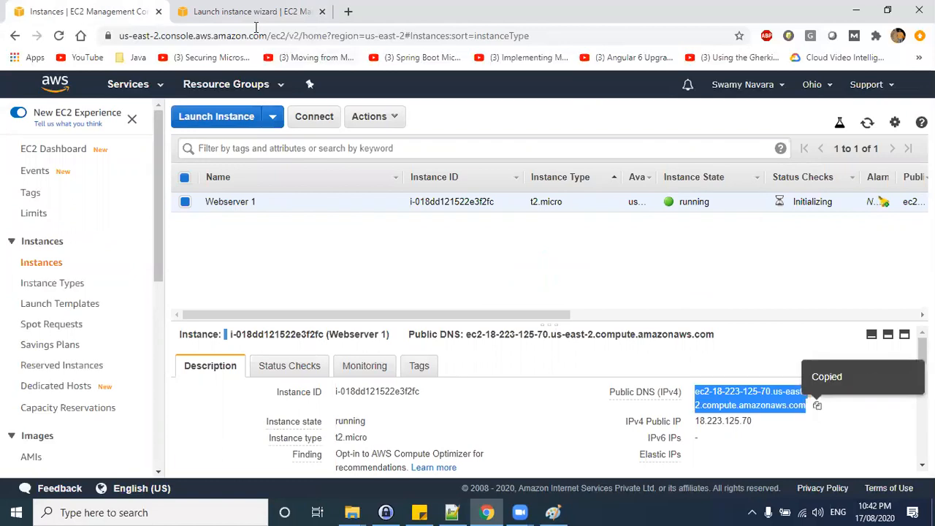
Open Webserver 1's public DNS address in a new browser tab.
drag(548, 11, 649, 207)
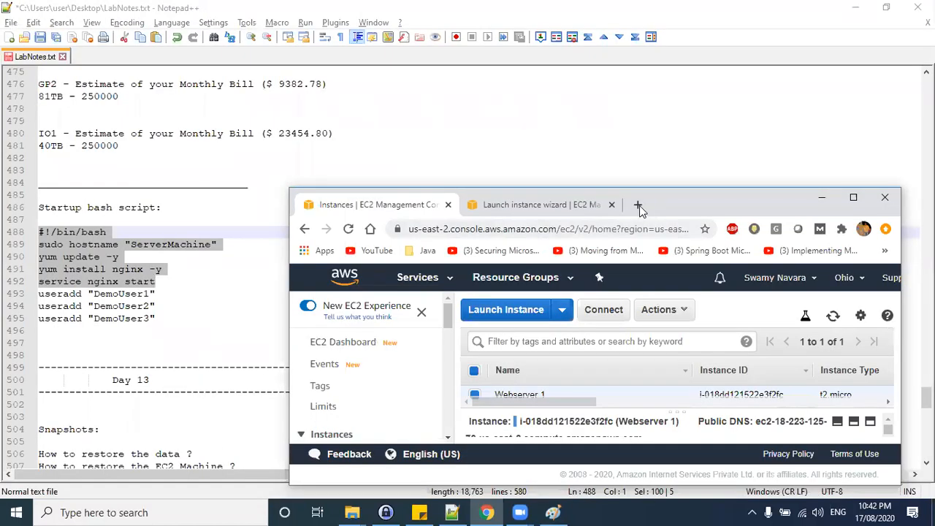
click(640, 205)
click(643, 228)
key(ctrl+v)
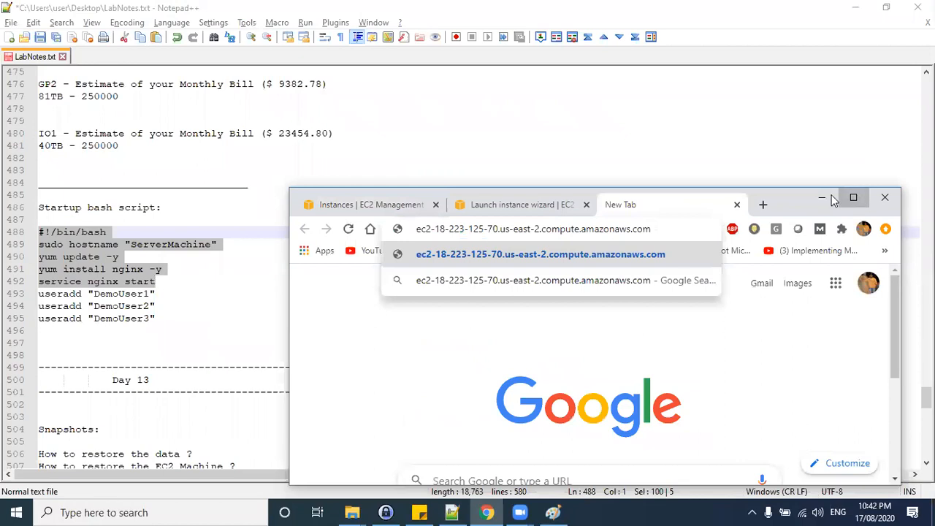
click(854, 197)
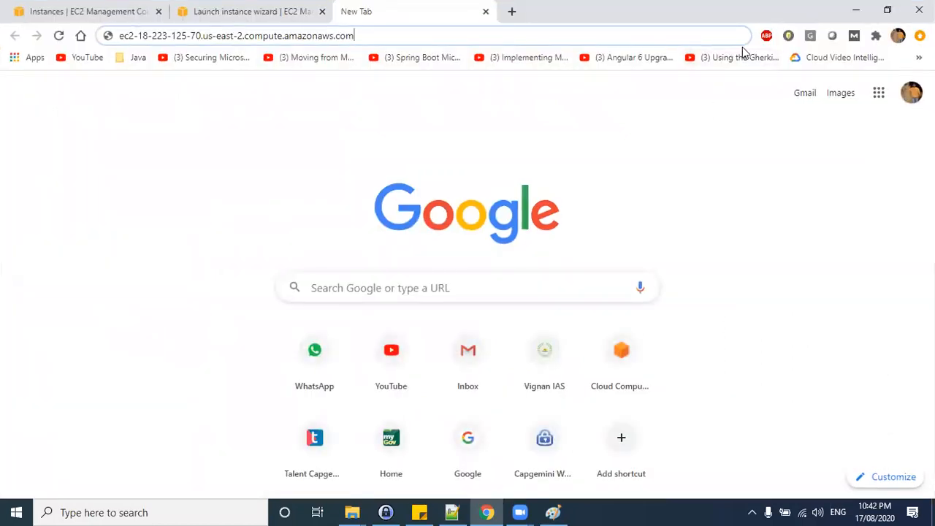
key(Return)
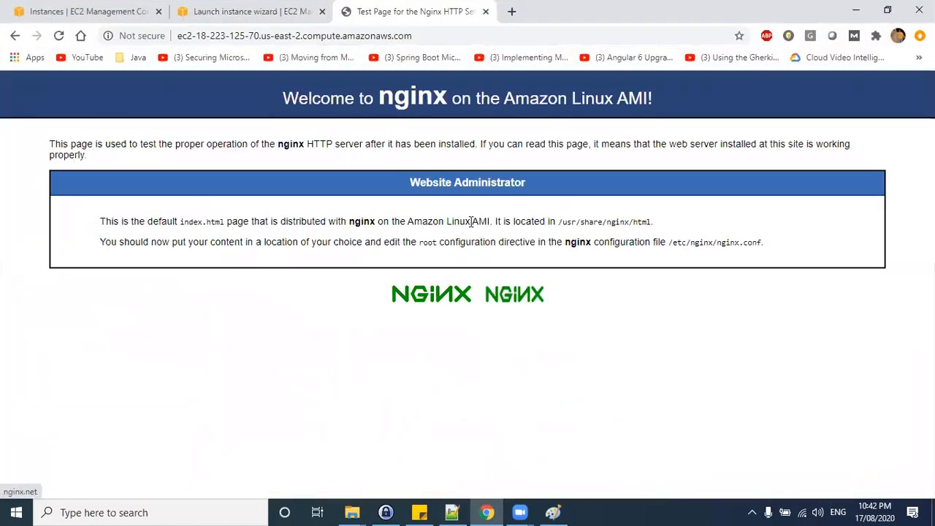
Examine the nginx welcome page text and the NLB architecture diagram.
drag(283, 95, 550, 270)
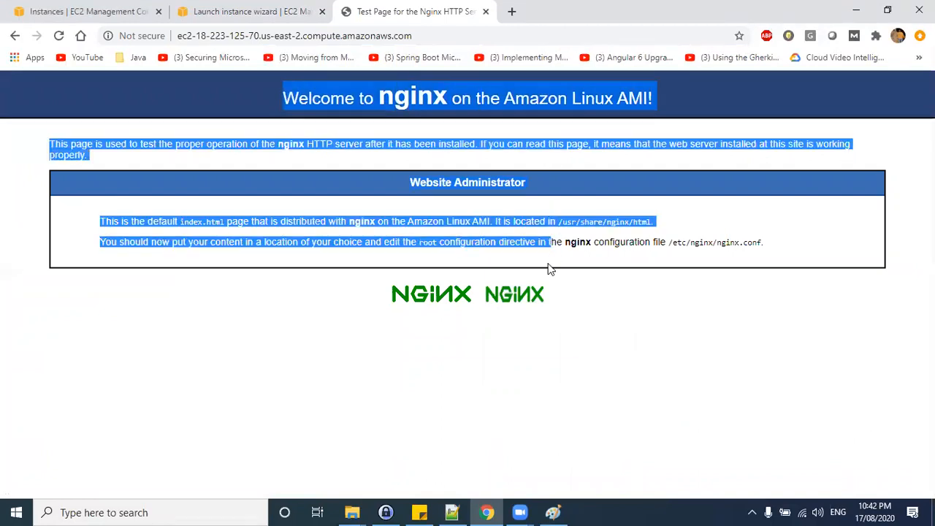
click(620, 296)
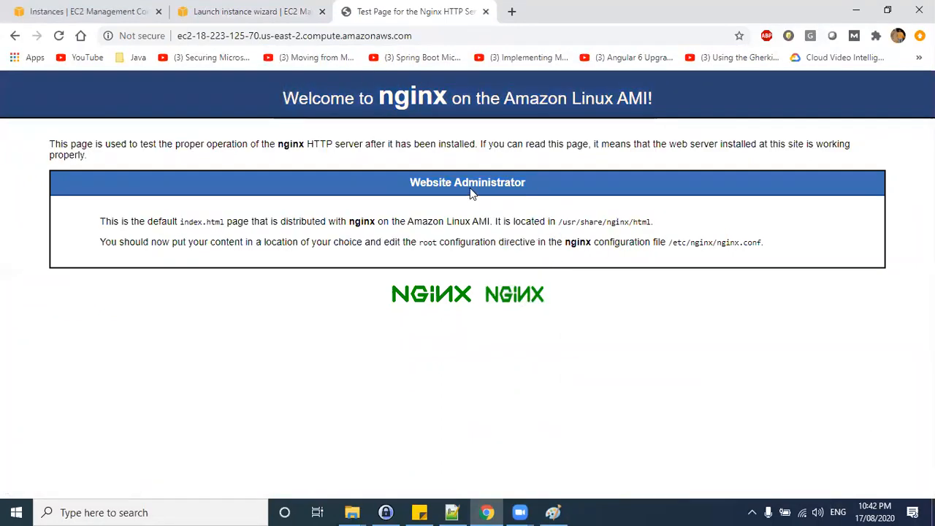
drag(289, 96, 594, 287)
click(438, 141)
drag(385, 144, 488, 145)
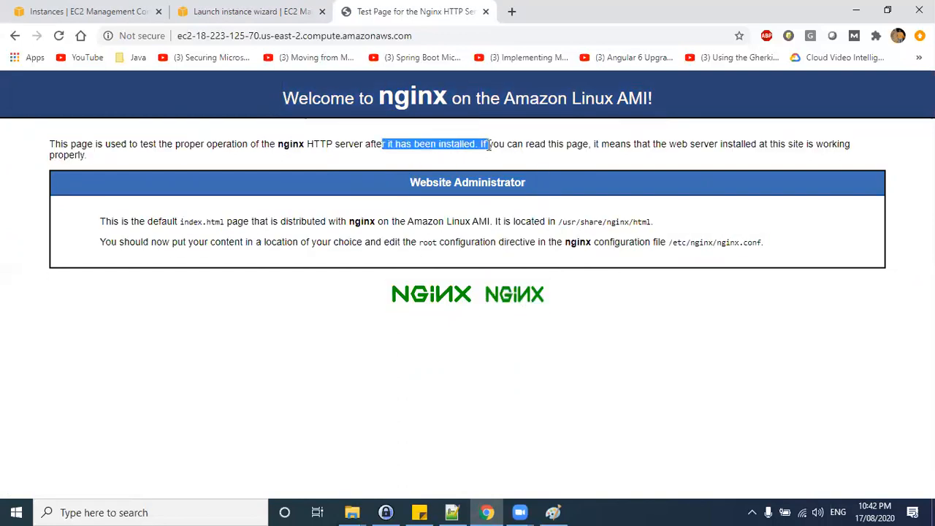
click(553, 512)
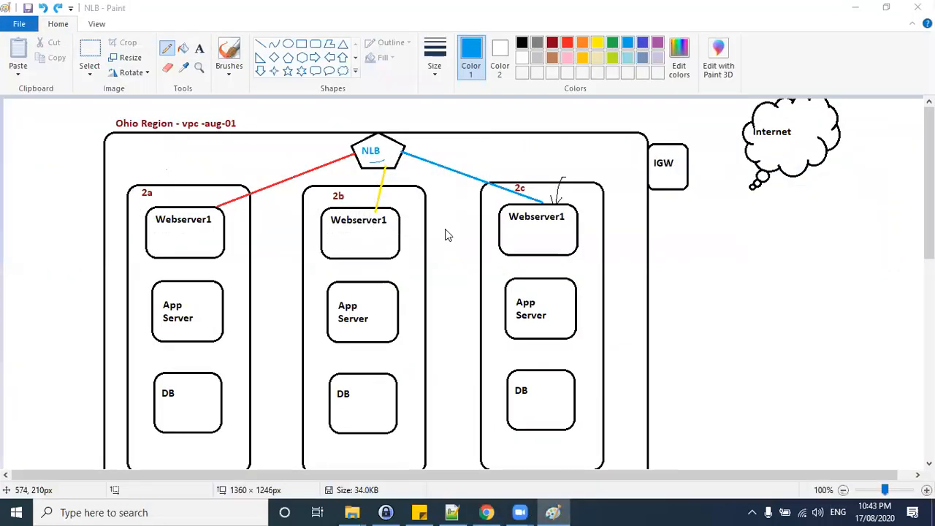
key(alt+Tab)
click(428, 174)
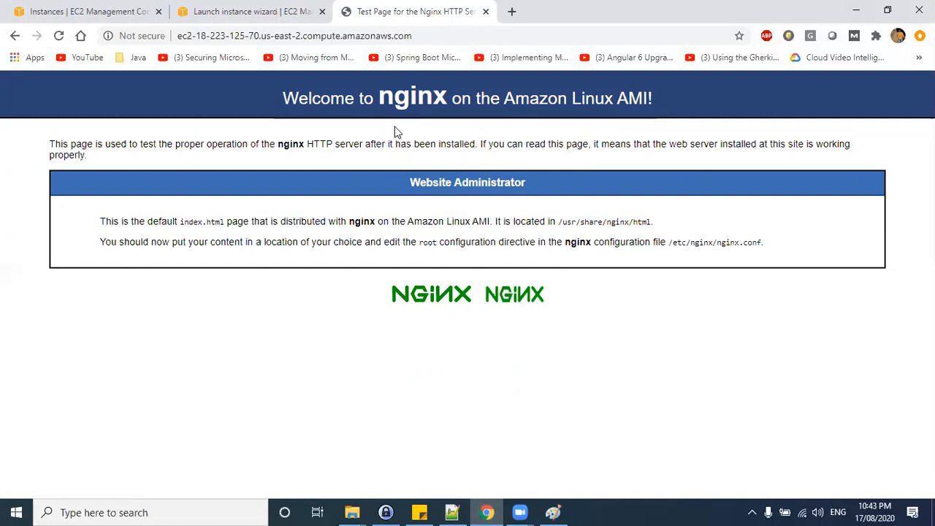
click(856, 10)
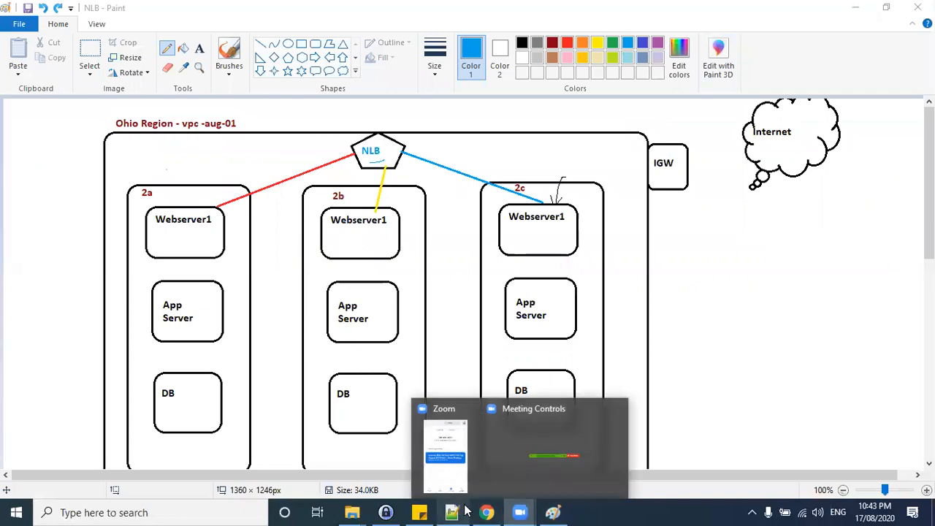
click(487, 512)
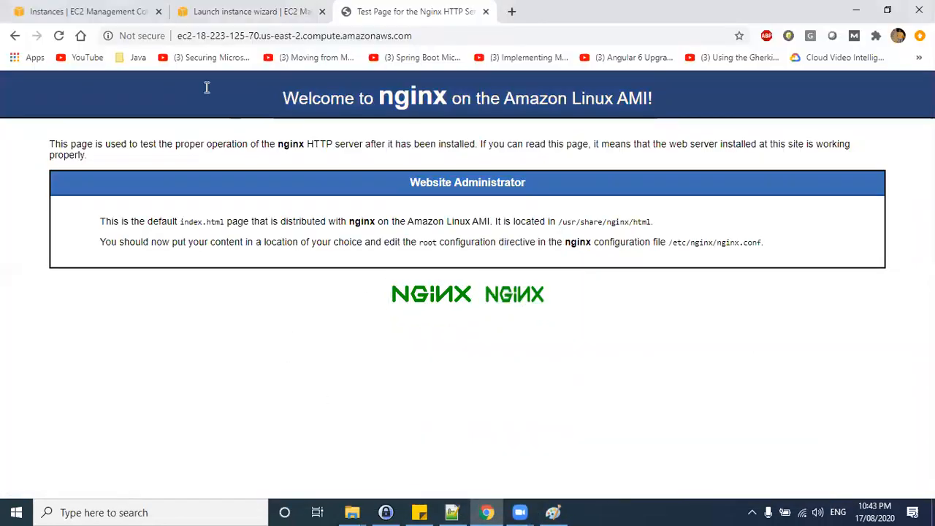
Append a sed command to the user data replacing line 7 of /usr/share/nginx/html/index.html with "<h1> This is web server 2 </h1>".
key(ctrl+shift+Tab)
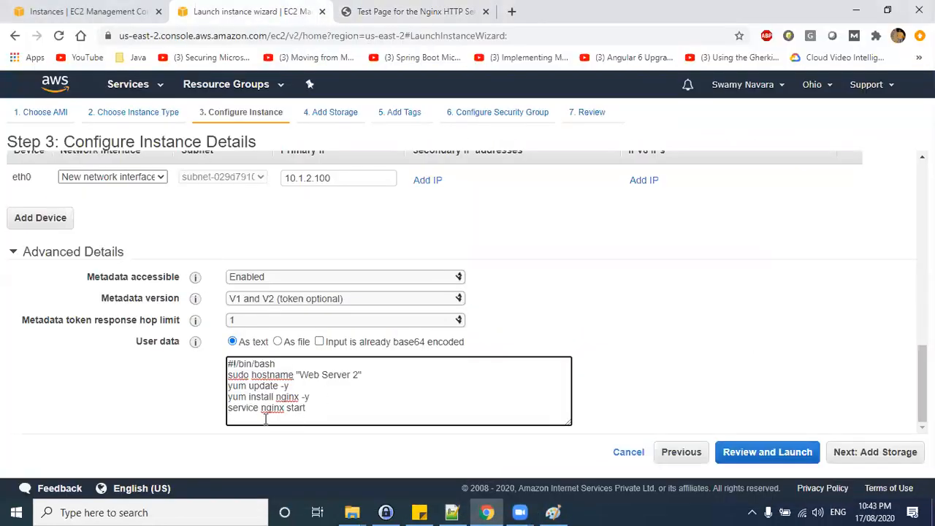
text(-)
text(> This is web server 2 </h1>' /usr)
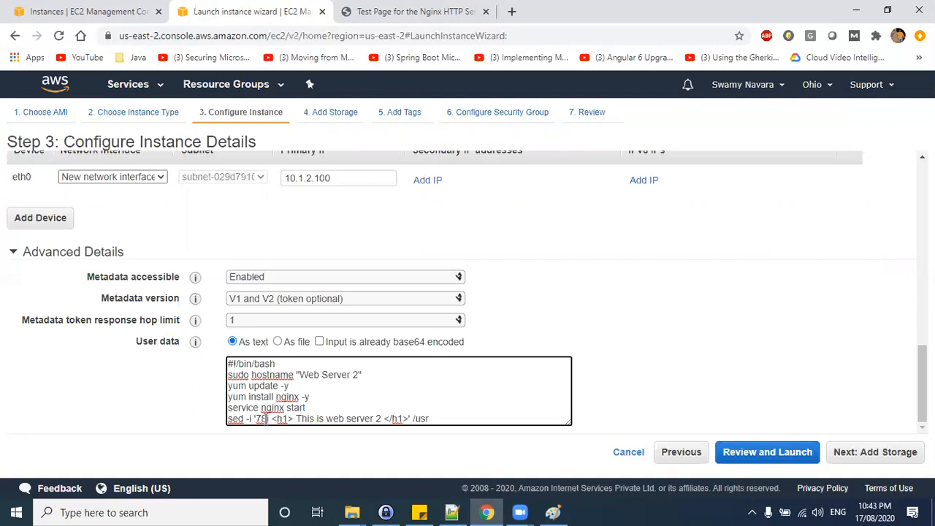
text(hare)
text(/nginx/html/index.html)
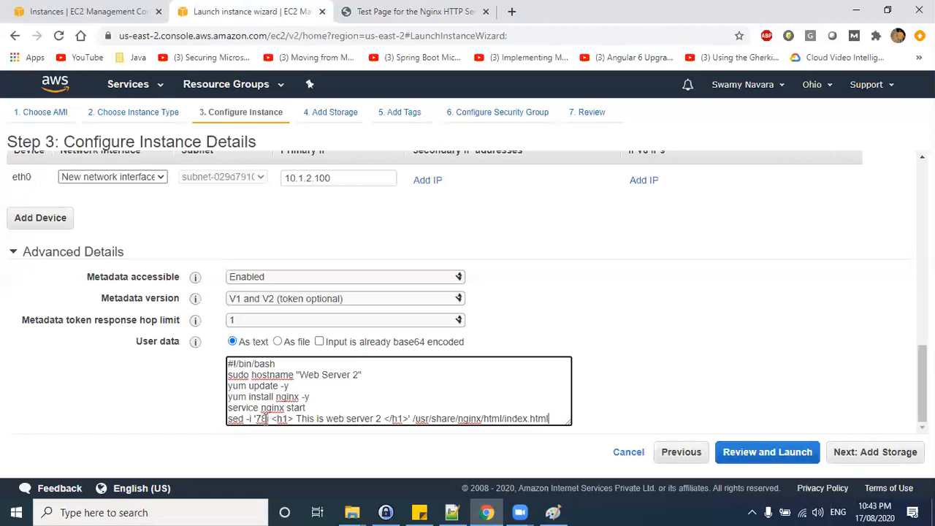
Compare the sed heading text in the user data with the nginx welcome page in the other tab.
drag(556, 417, 382, 419)
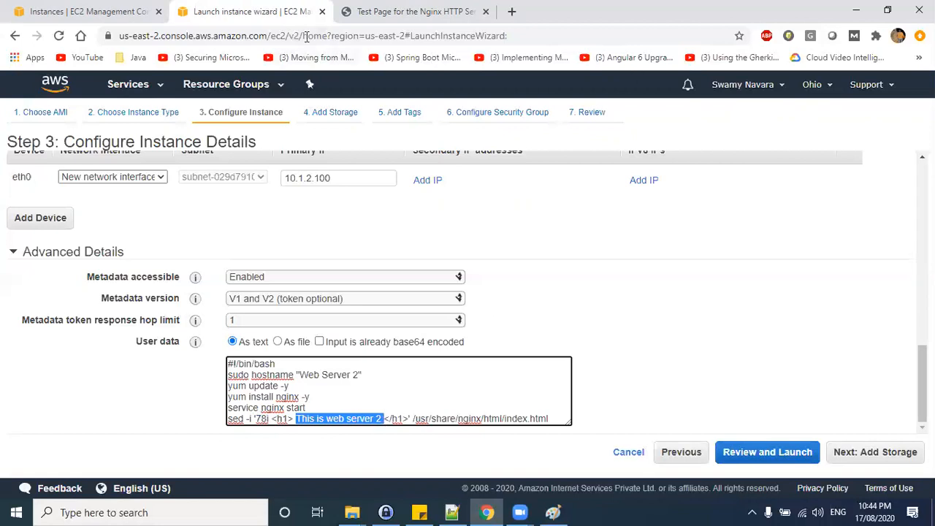
click(395, 12)
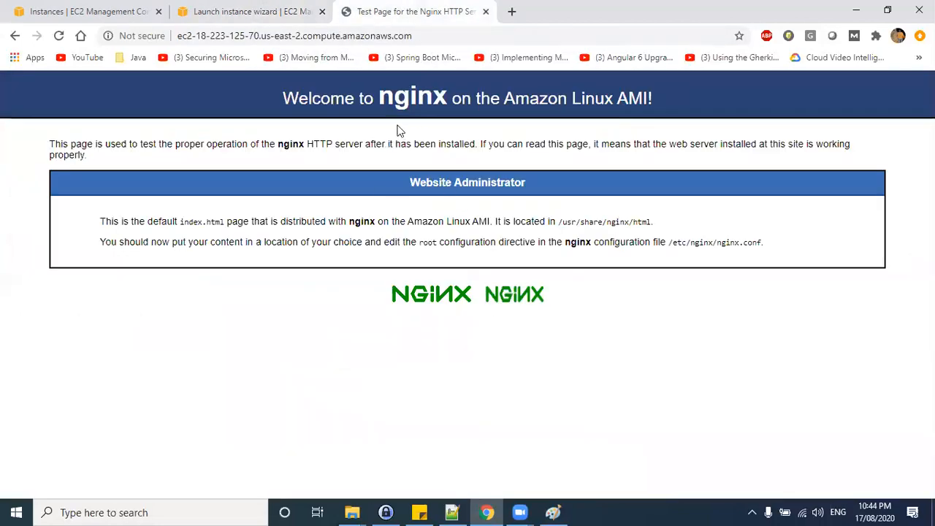
drag(422, 129, 492, 143)
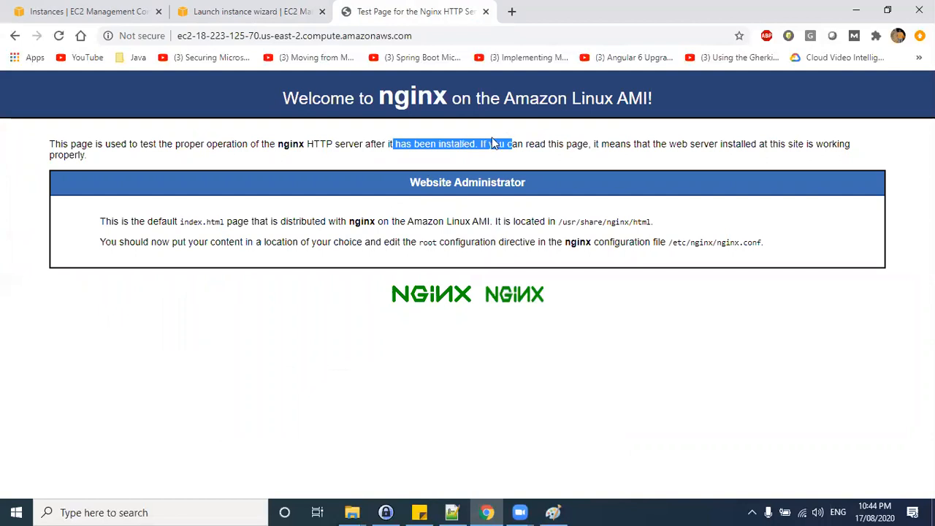
click(139, 11)
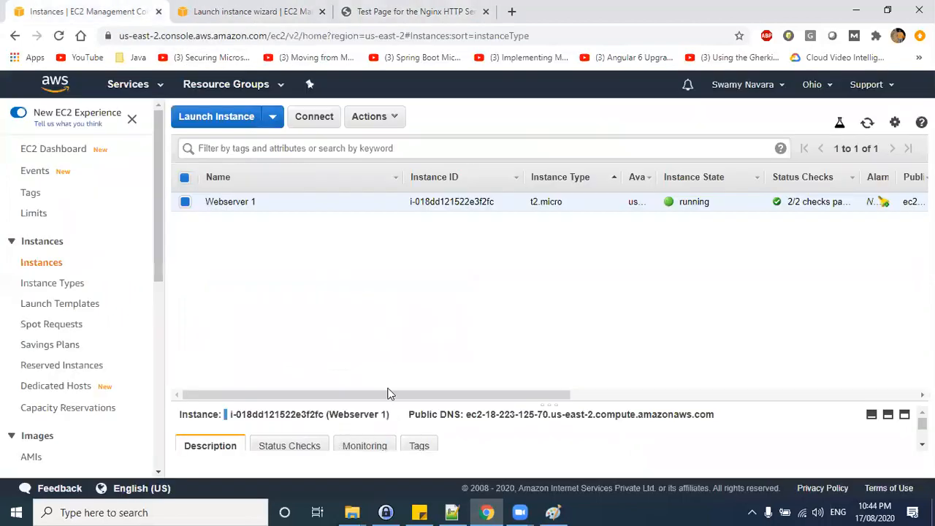
click(220, 12)
click(335, 419)
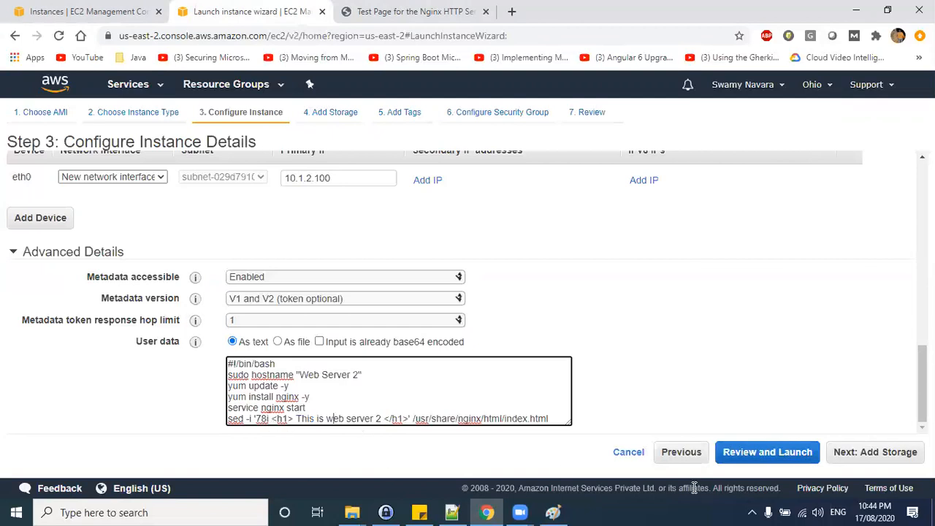
click(856, 453)
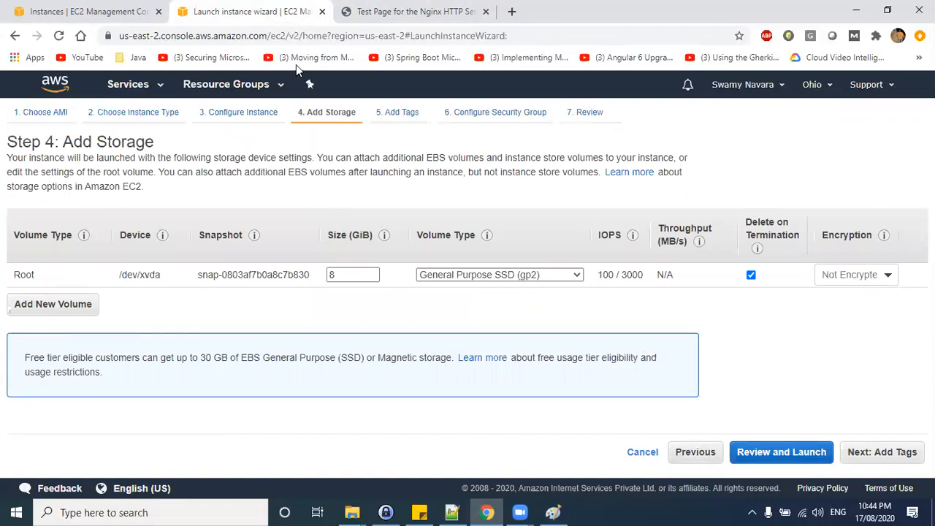
click(372, 23)
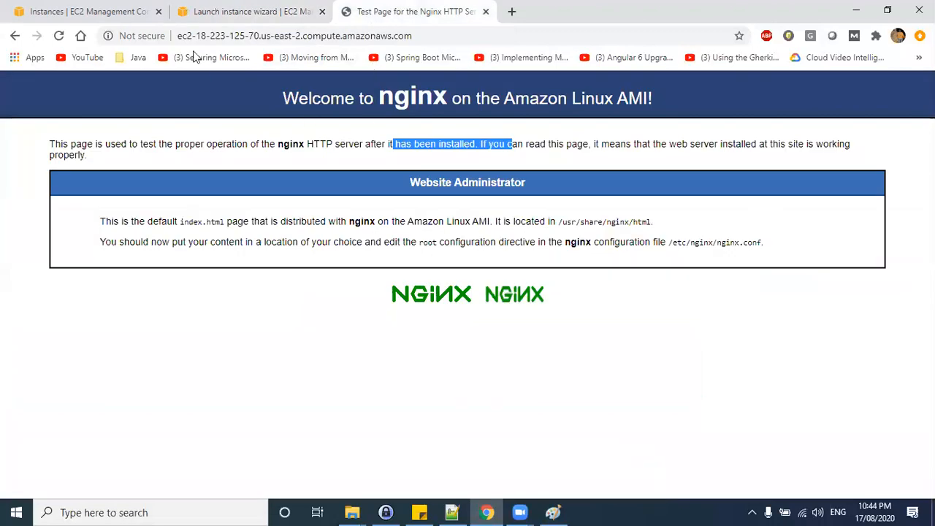
click(196, 12)
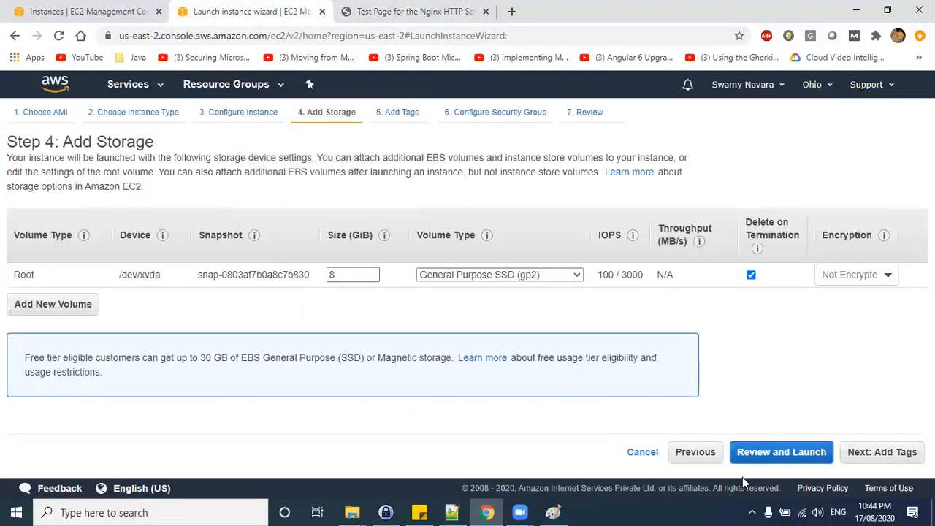
Return to the instance details and set the sed command's target line to 80 in the user data.
click(695, 451)
scroll(369, 399, down, 15)
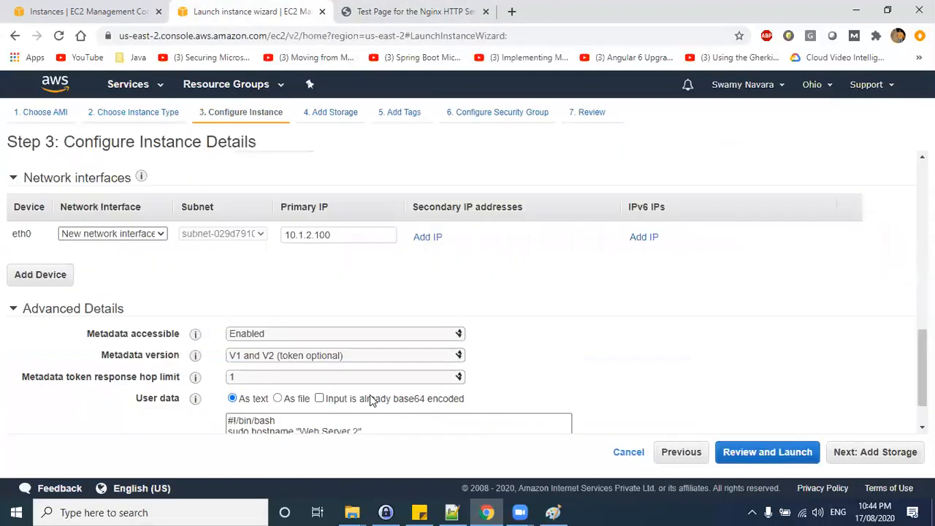
click(262, 420)
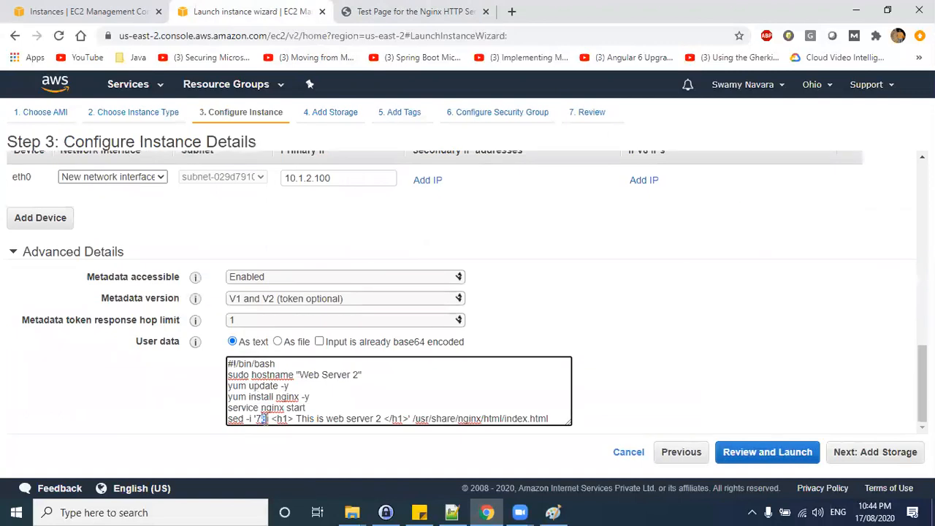
key(BackSpace)
text(80)
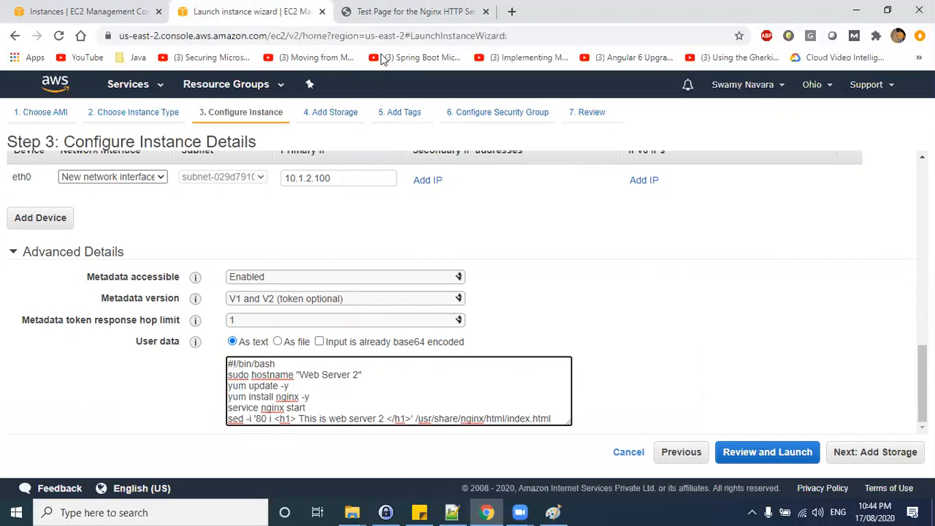
Examine the nginx welcome page text in the other tab.
click(409, 11)
drag(341, 144, 474, 303)
click(415, 193)
click(473, 302)
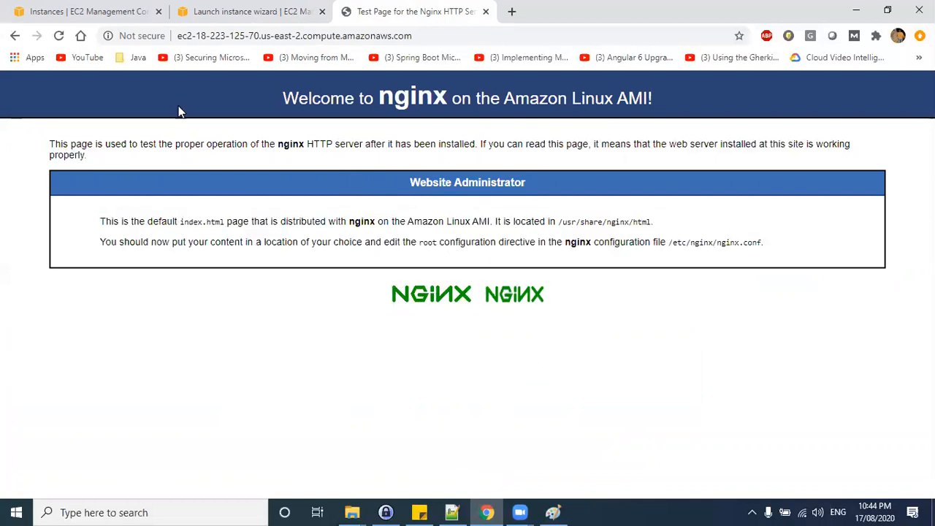
Advance to the tags page and add a Name tag with the value Webserver 2.
click(241, 11)
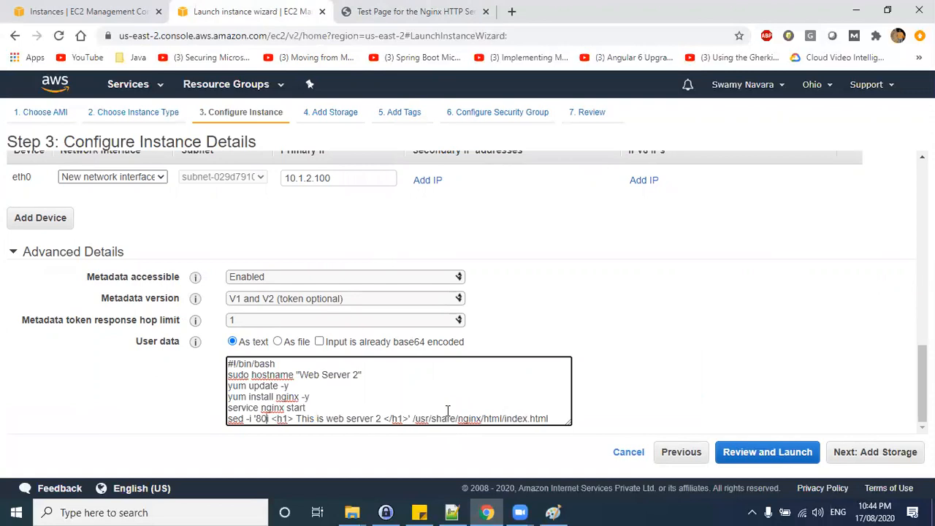
click(860, 454)
click(859, 454)
click(38, 334)
text(Name)
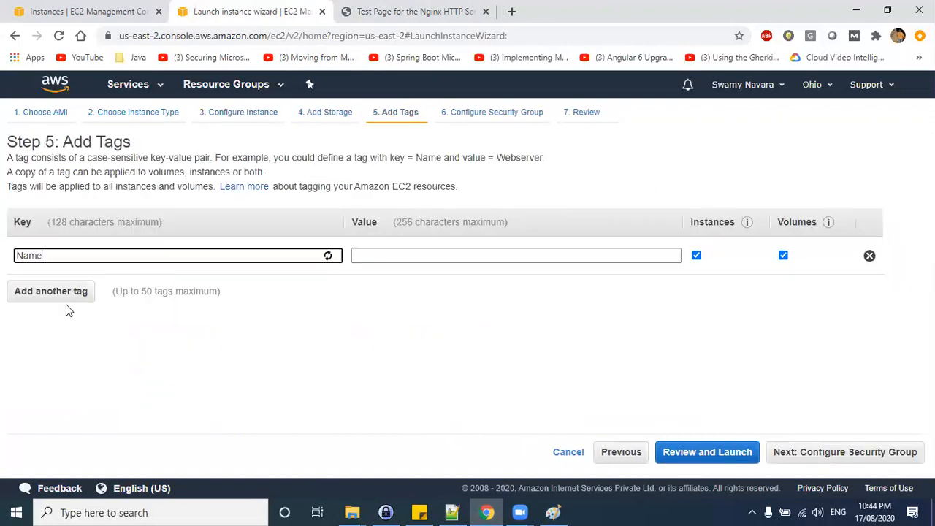
key(Tab)
text(Webserver 2)
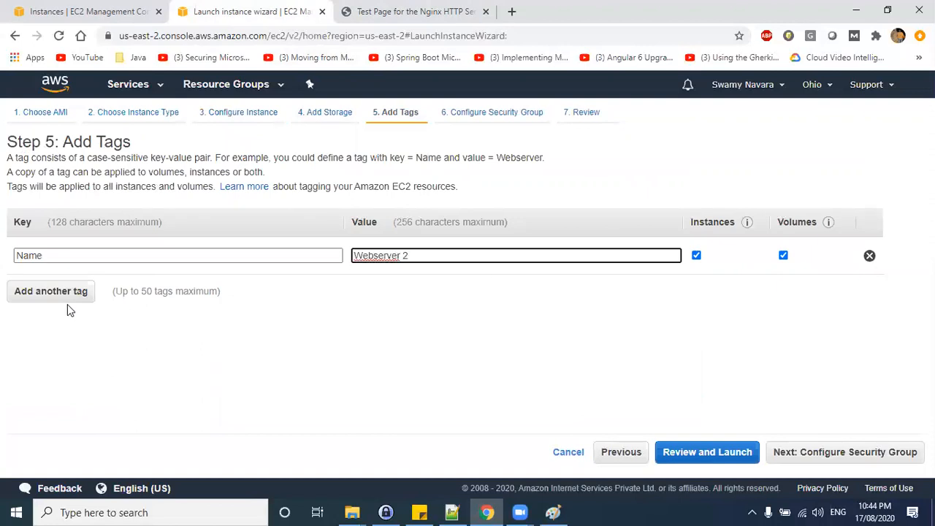
Assign the existing aug01-sg security group to the instance and go to the review page.
key(ctrl+a)
key(ctrl+c)
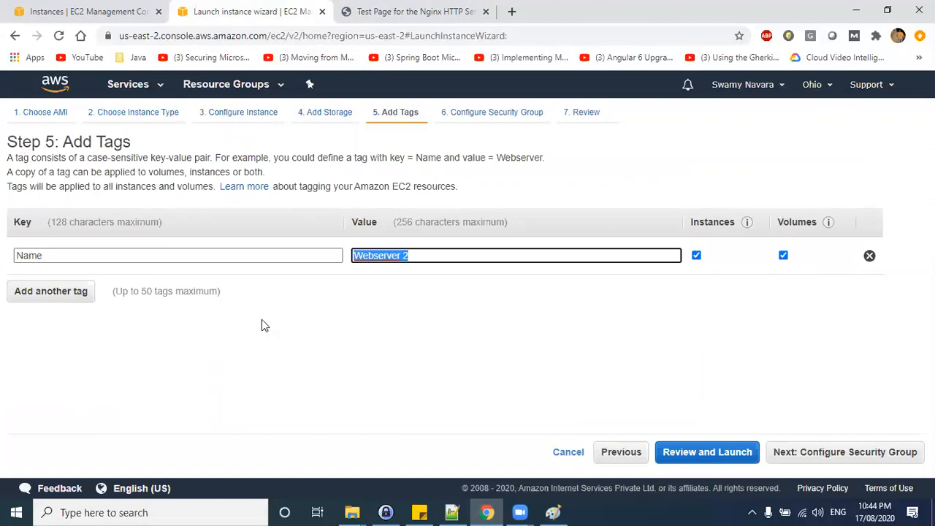
click(856, 453)
click(850, 454)
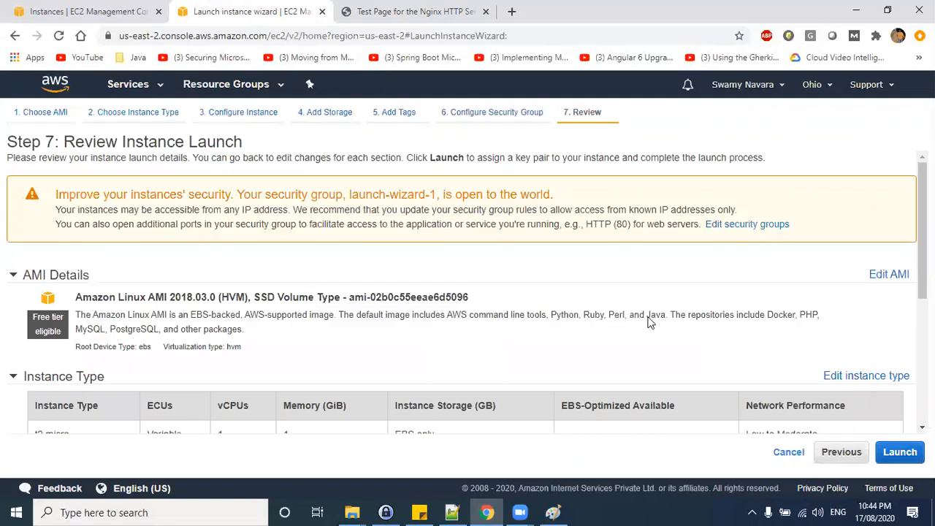
click(836, 453)
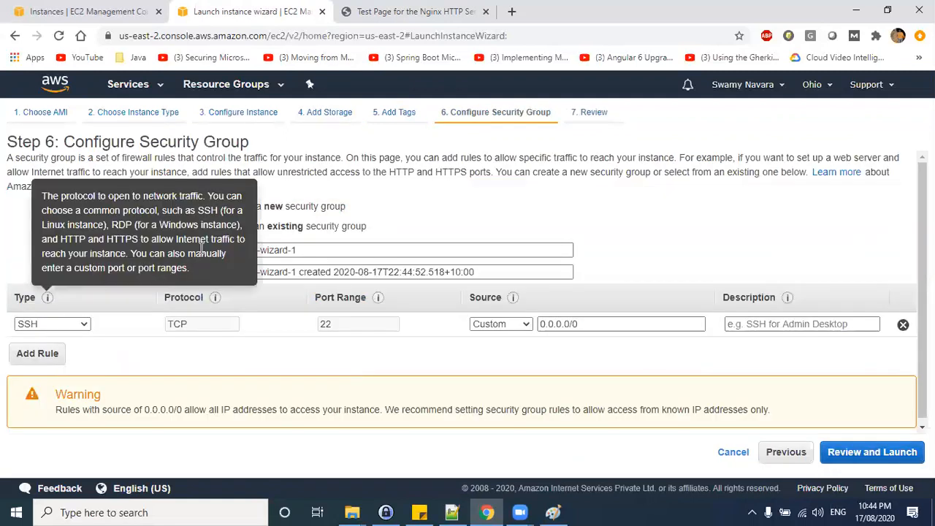
click(280, 227)
click(21, 284)
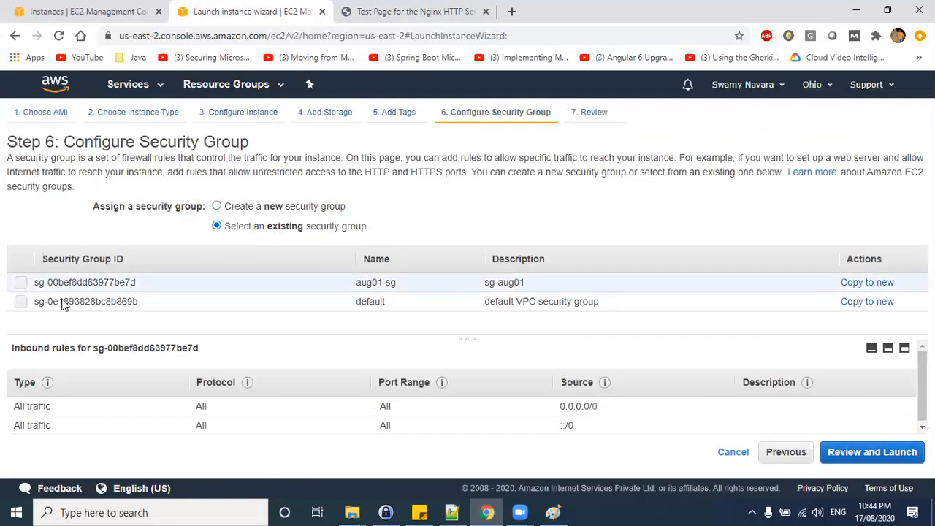
click(839, 457)
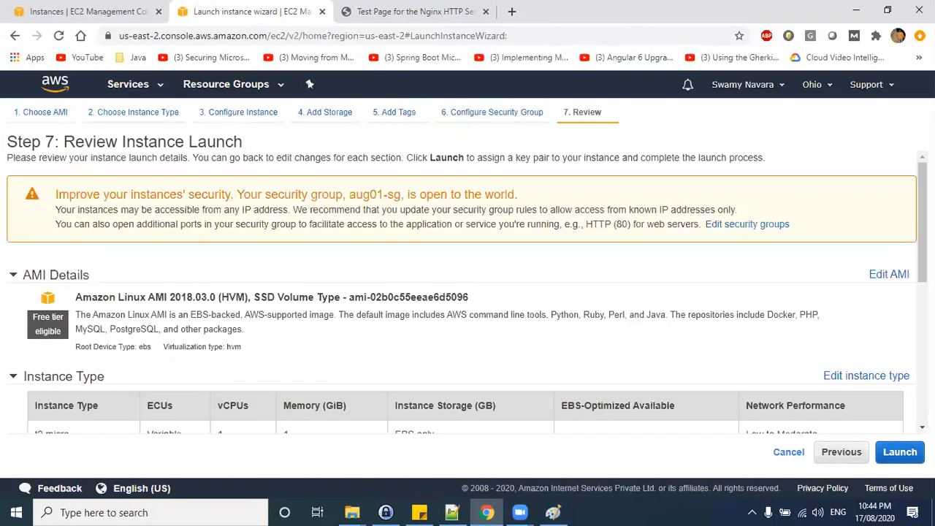
Launch the instance with the existing key pair acknowledged and open the instances list.
click(900, 452)
click(268, 357)
click(614, 411)
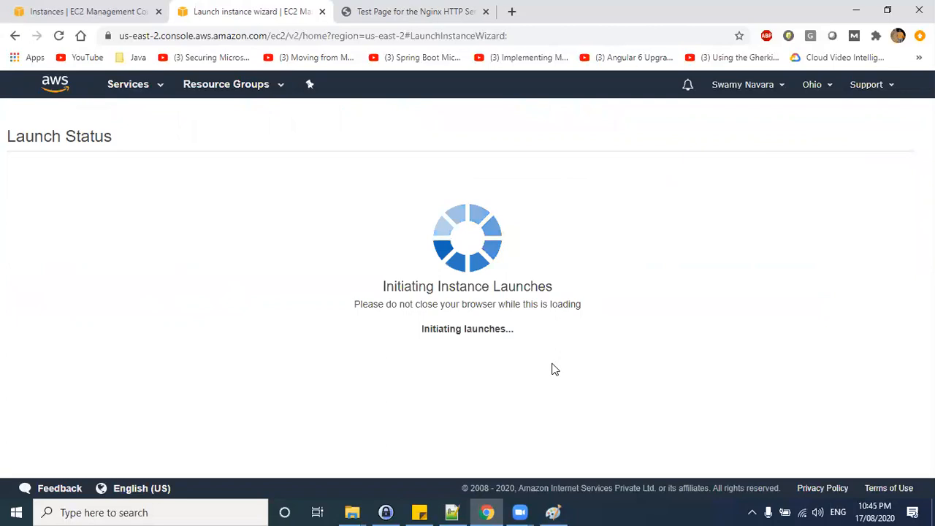
scroll(314, 338, down, 1)
scroll(314, 338, down, 2)
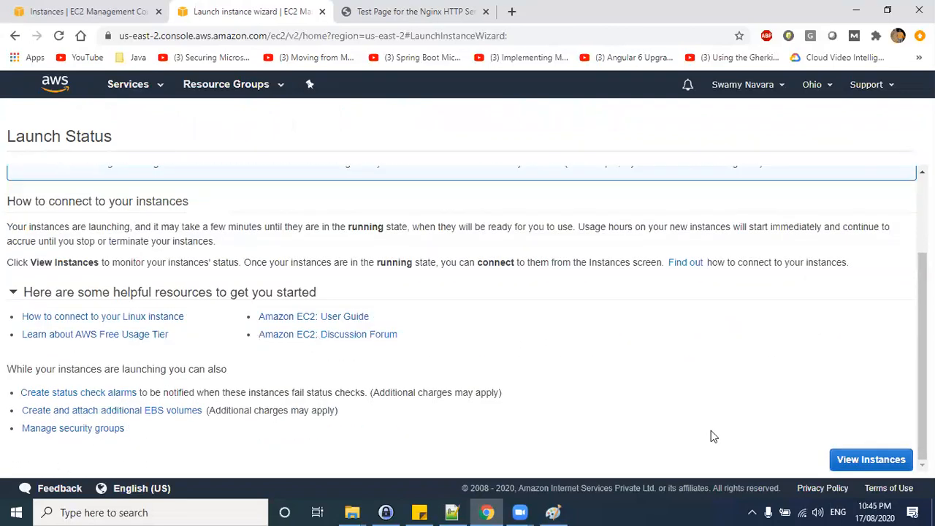
click(852, 460)
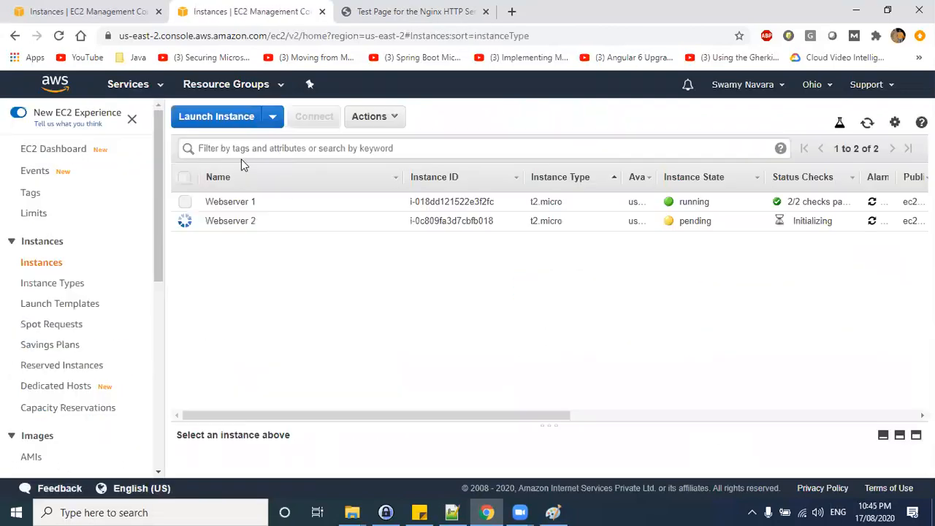
Start launching another instance, selecting the AMI and keeping the t2.micro instance type.
click(224, 119)
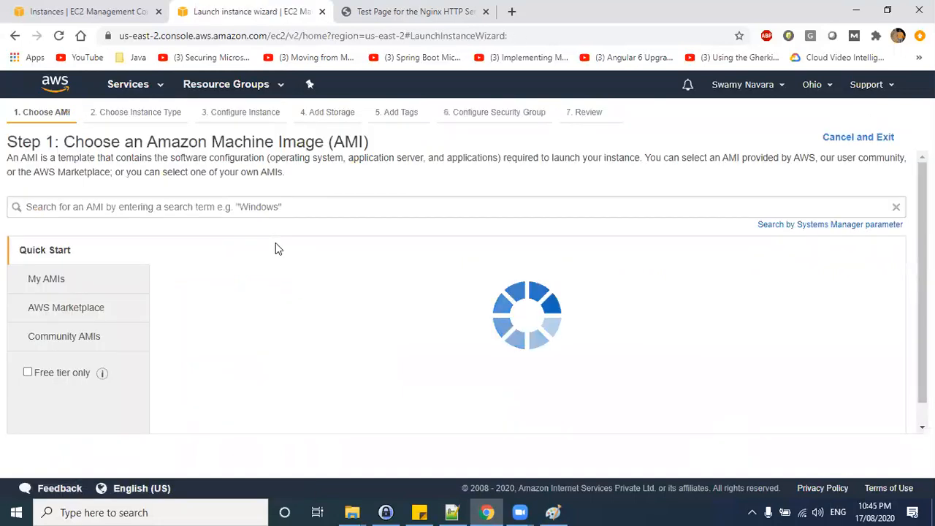
click(860, 383)
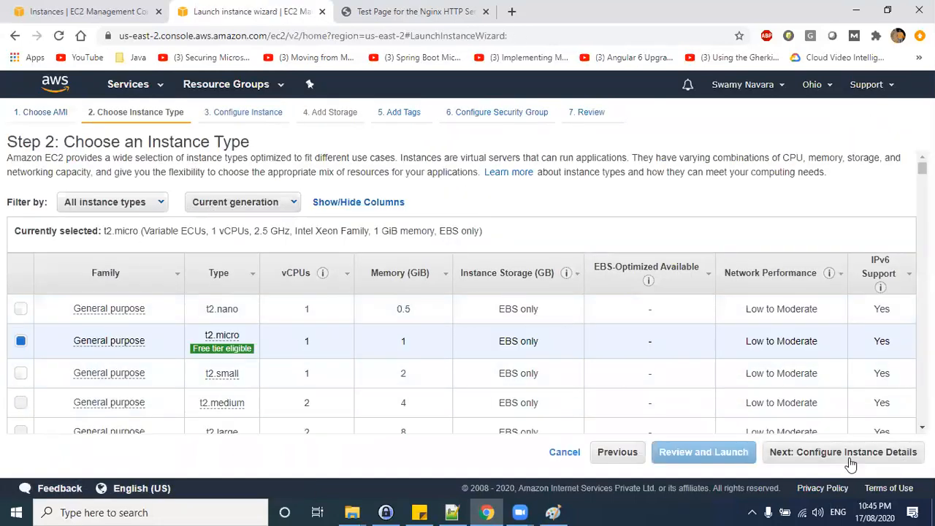
click(895, 454)
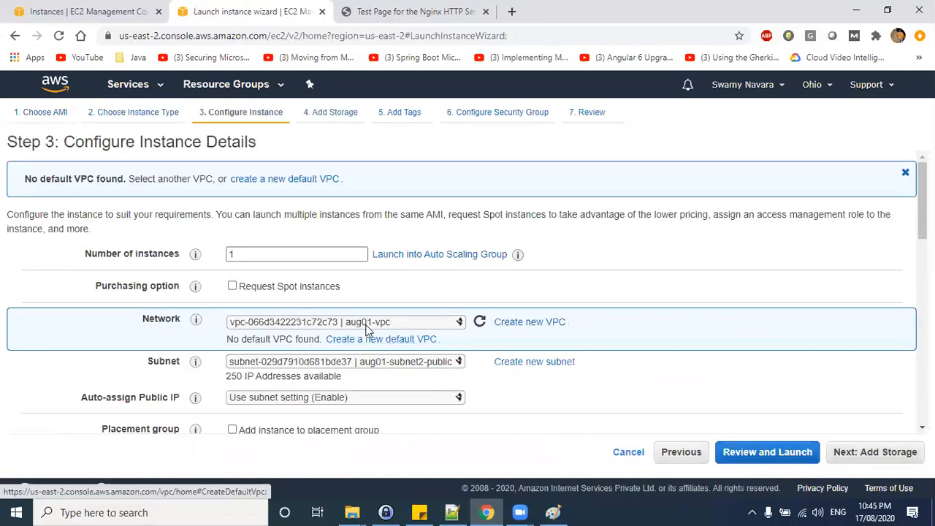
Choose the aug01-subnet3-public subnet and set the network interface's primary IP to 10.1.3.100.
click(386, 363)
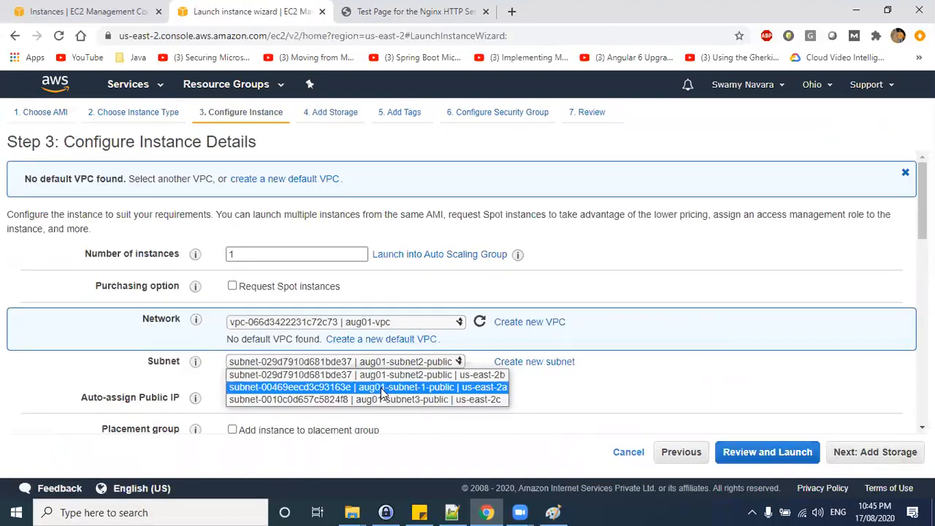
click(409, 400)
click(404, 396)
click(353, 424)
scroll(526, 363, down, 10)
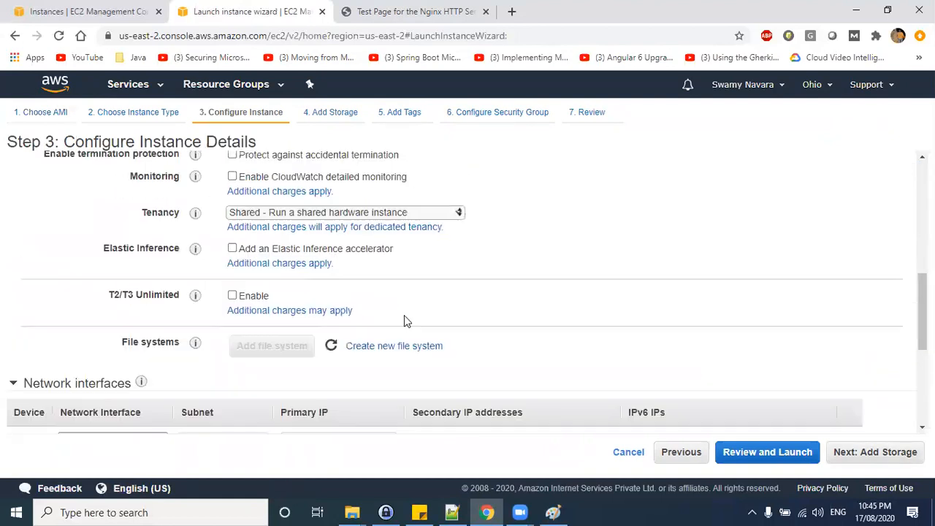
click(308, 179)
text(10.1.3.100)
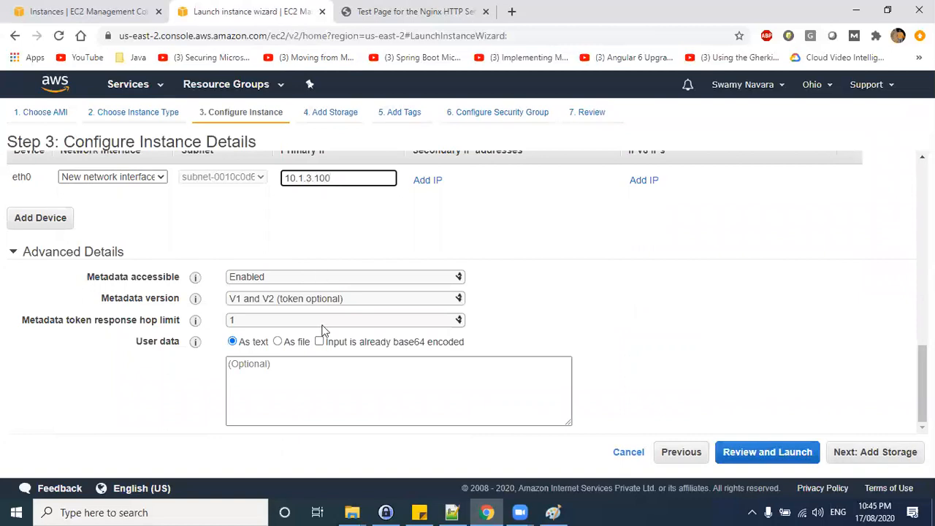
click(313, 375)
key(ctrl+v)
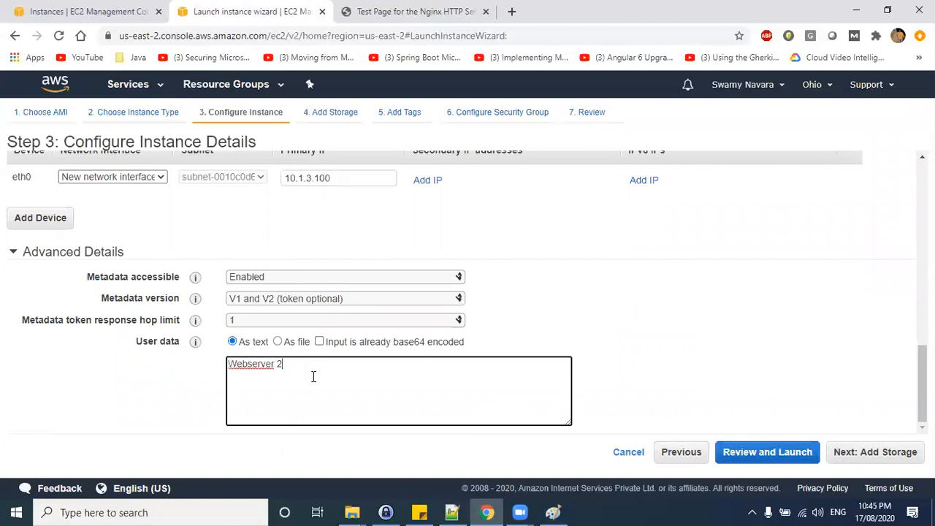
key(ctrl+a)
key(BackSpace)
Copy the startup bash script from LabNotes.txt and paste it into the user data field.
click(453, 512)
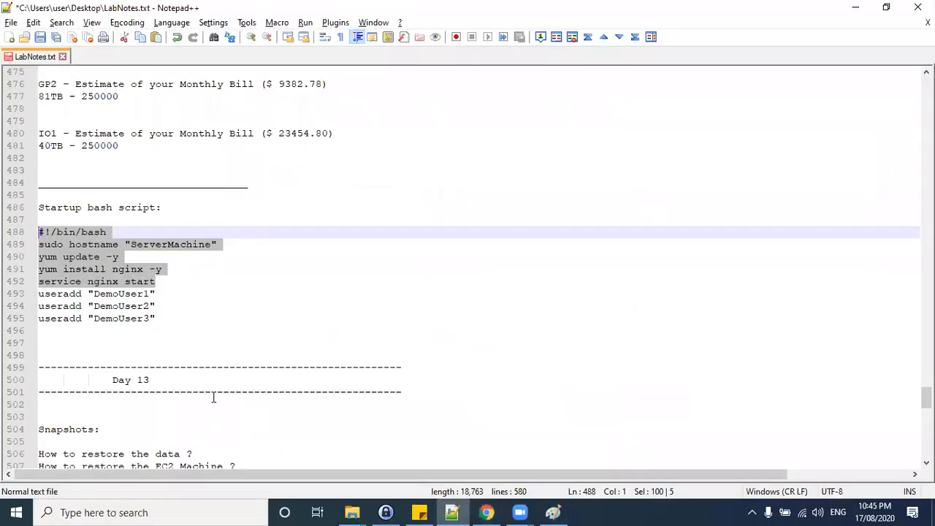
right_click(52, 243)
click(104, 234)
click(856, 8)
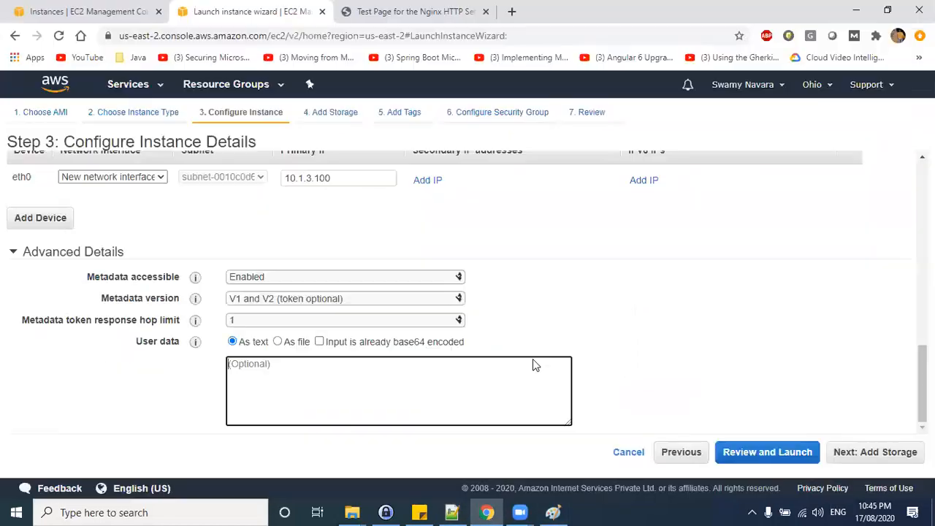
key(ctrl+v)
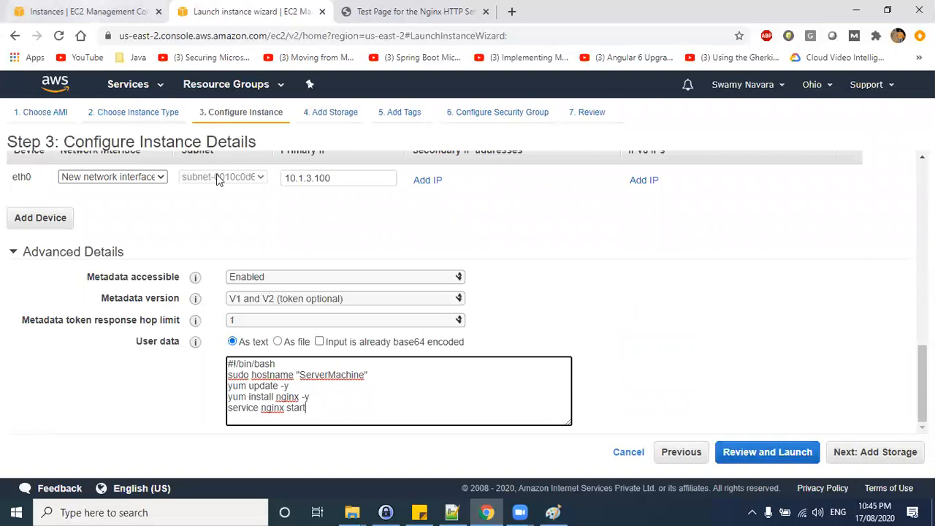
Refresh the instances list and examine Webserver 2's description details.
click(99, 12)
click(867, 122)
click(501, 221)
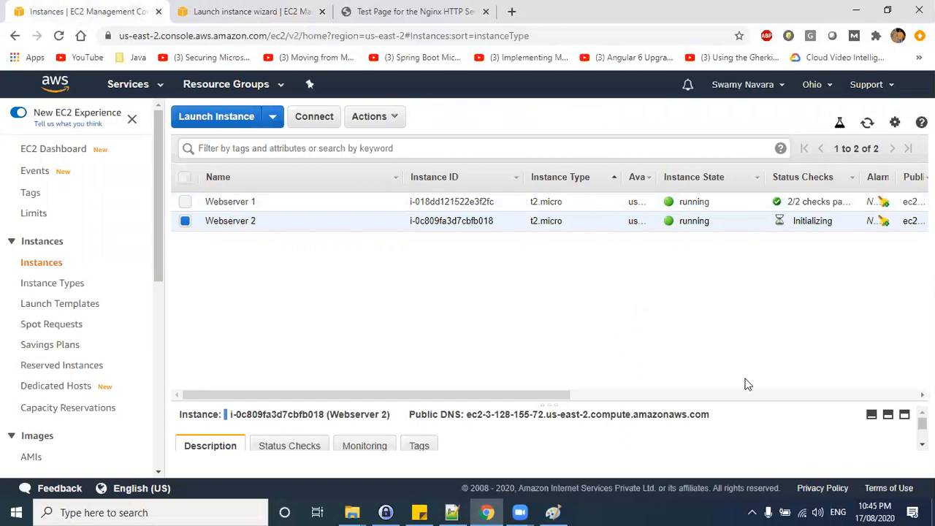
drag(640, 401, 642, 280)
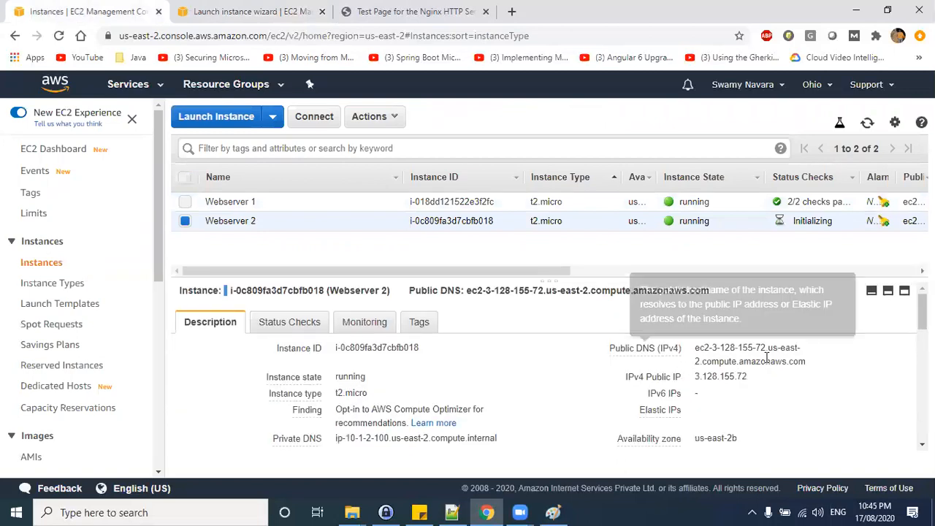
Copy Webserver 2's public DNS and open it in a new browser tab to view its nginx test page.
click(817, 361)
drag(701, 26, 585, 167)
click(768, 164)
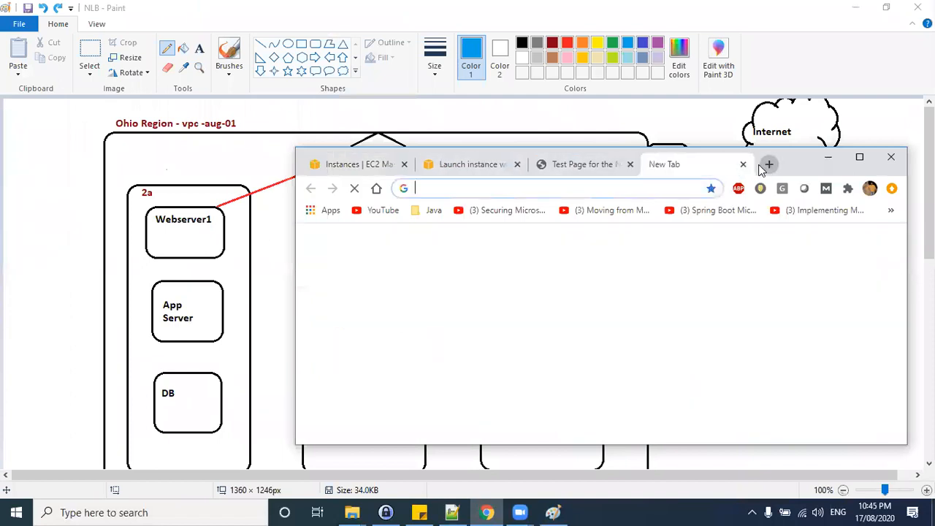
key(ctrl+v)
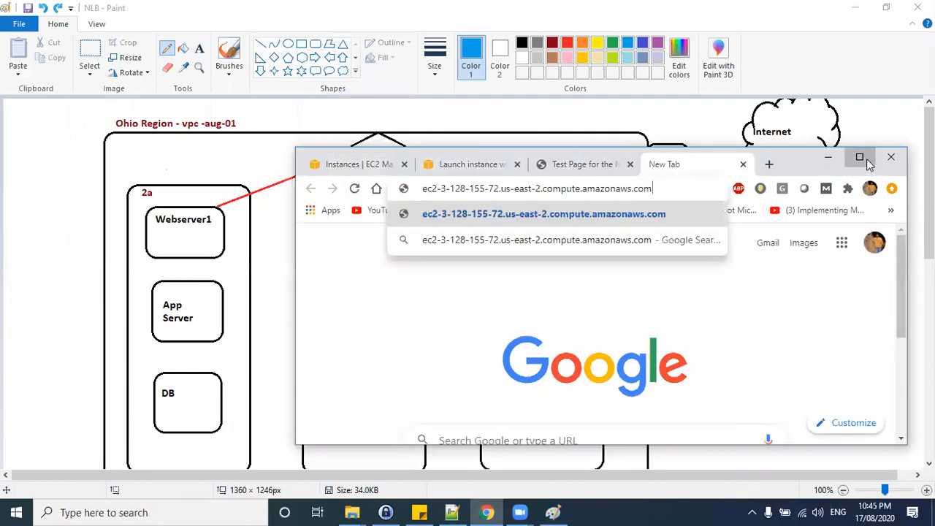
click(860, 157)
key(Return)
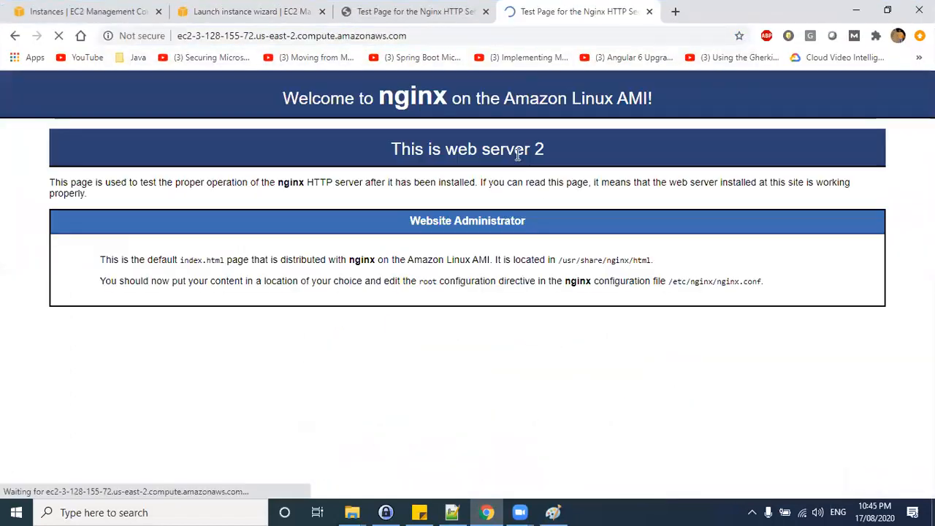
drag(381, 150, 547, 150)
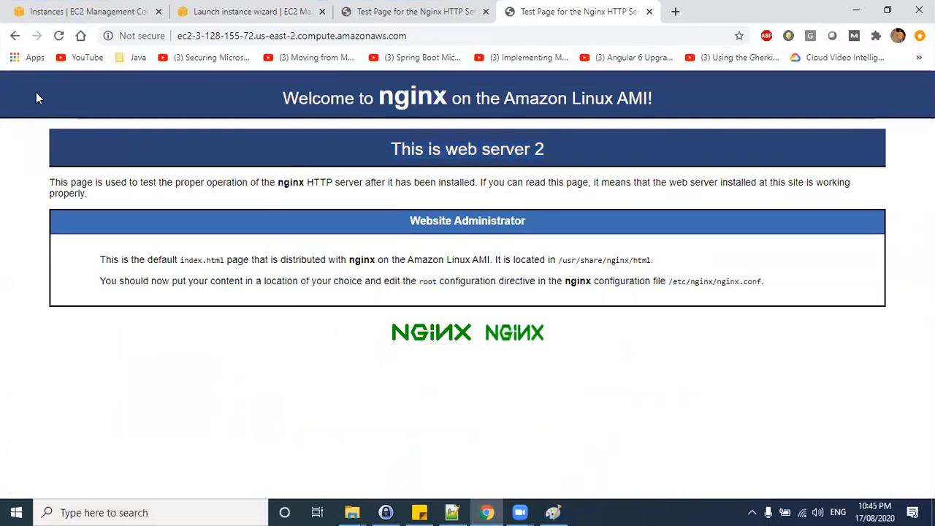
Return to the launch wizard, keep the user data for web server 3 and the default storage, and continue.
click(73, 9)
click(248, 11)
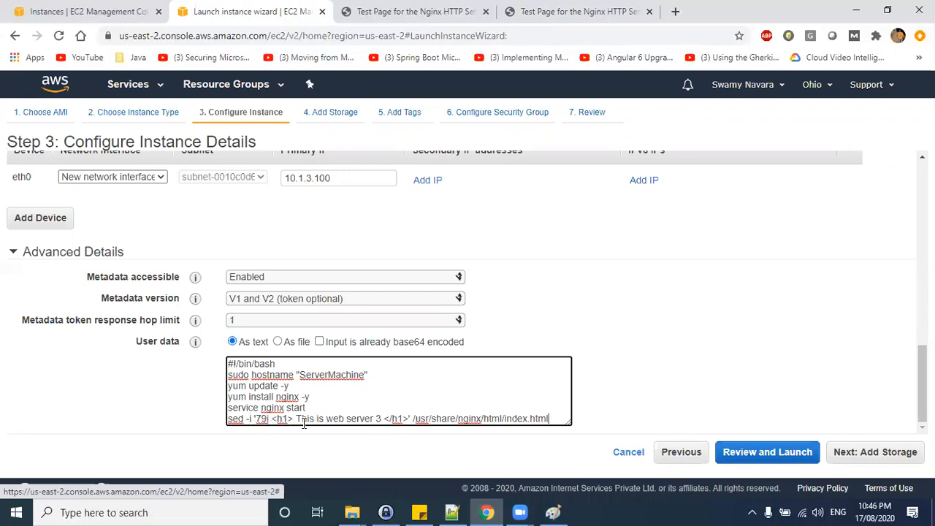
drag(359, 420, 378, 420)
click(852, 451)
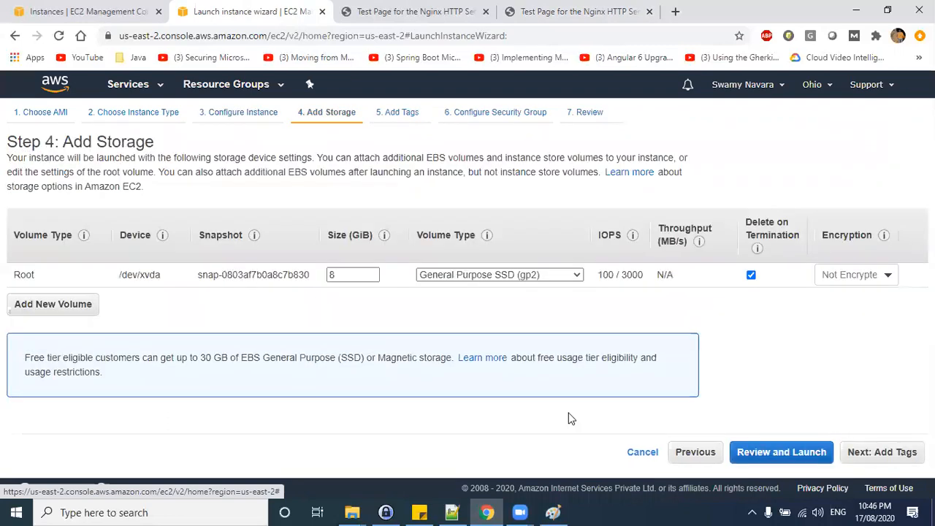
click(893, 452)
Add a Name tag with the value Webserver 3 and continue to the security group settings.
click(30, 333)
click(76, 257)
text(Name)
key(Tab)
text(Webserver 3)
key(ctrl+a)
click(807, 452)
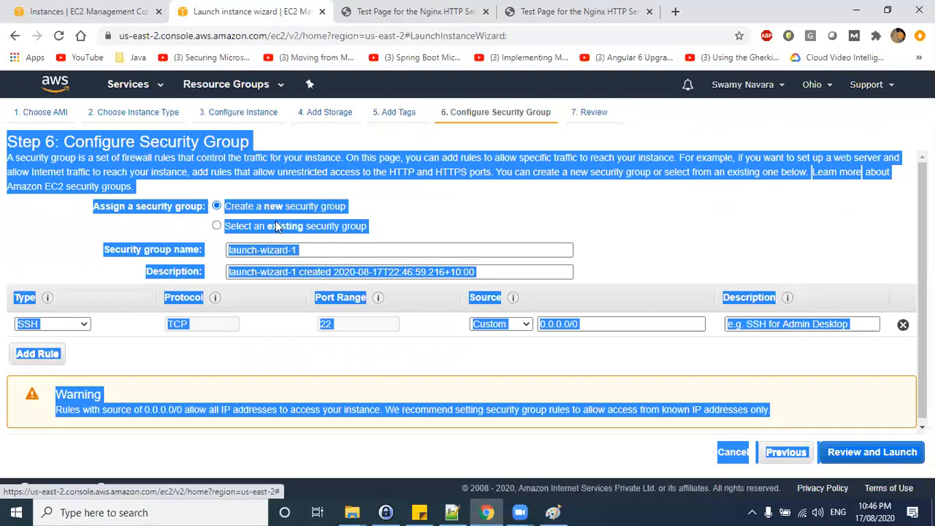
Select the existing aug01-sg security group and proceed to review.
click(637, 220)
click(216, 226)
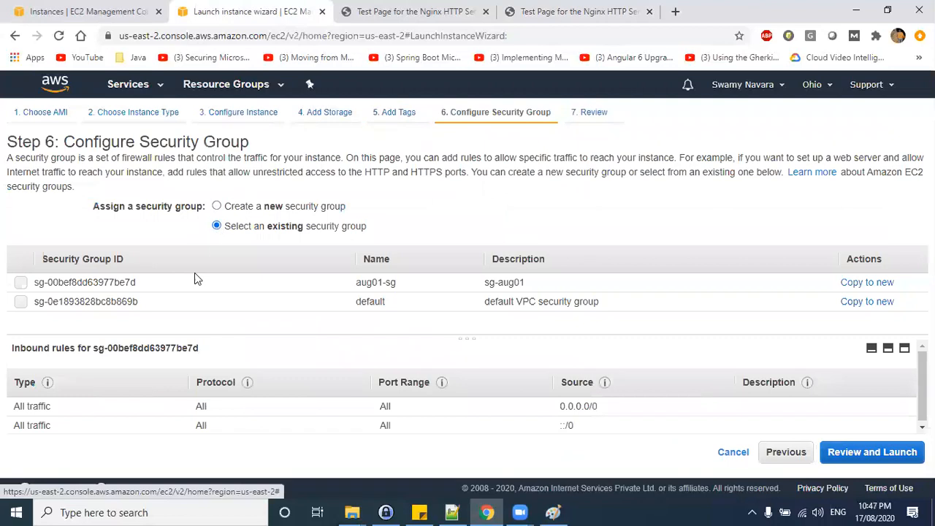
click(21, 282)
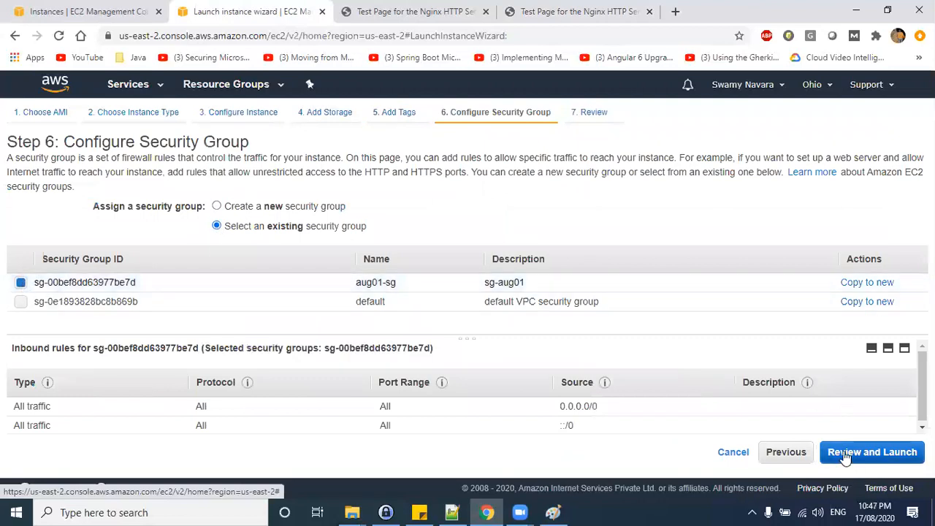
click(872, 459)
Launch the instance with the aug01-keypair key pair, acknowledging the key file, and open the instances list.
click(902, 453)
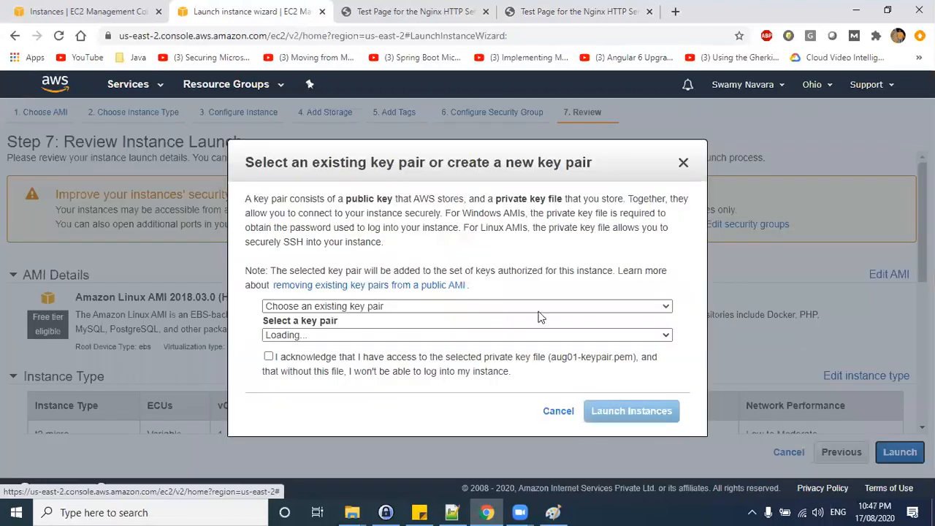
click(267, 357)
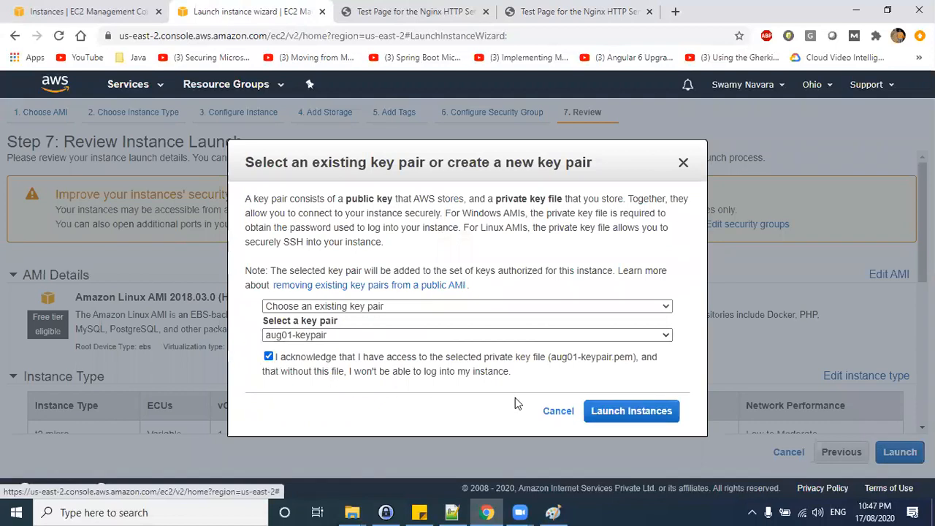
click(652, 411)
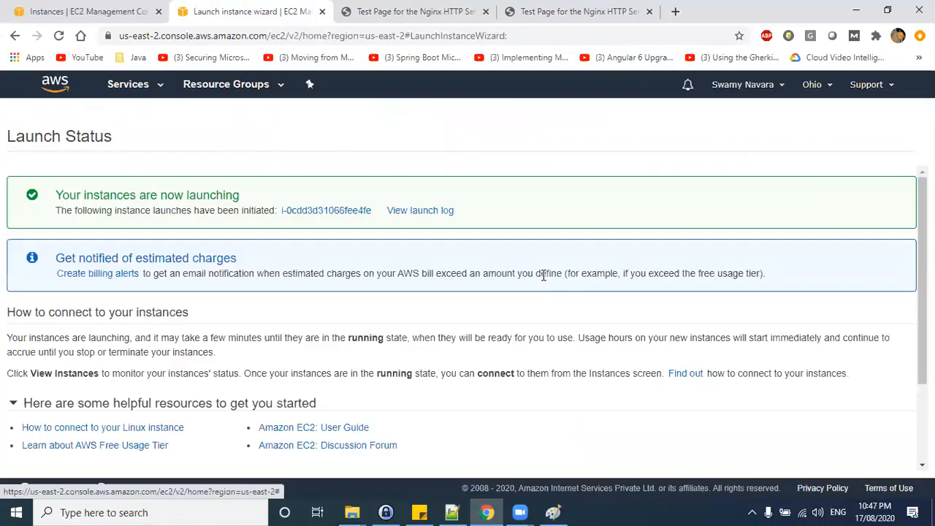
scroll(585, 292, down, 3)
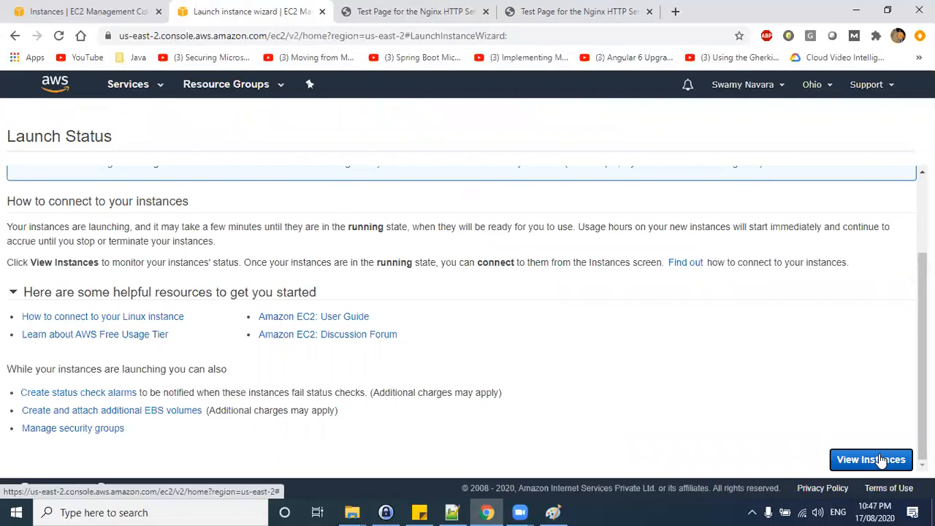
click(896, 458)
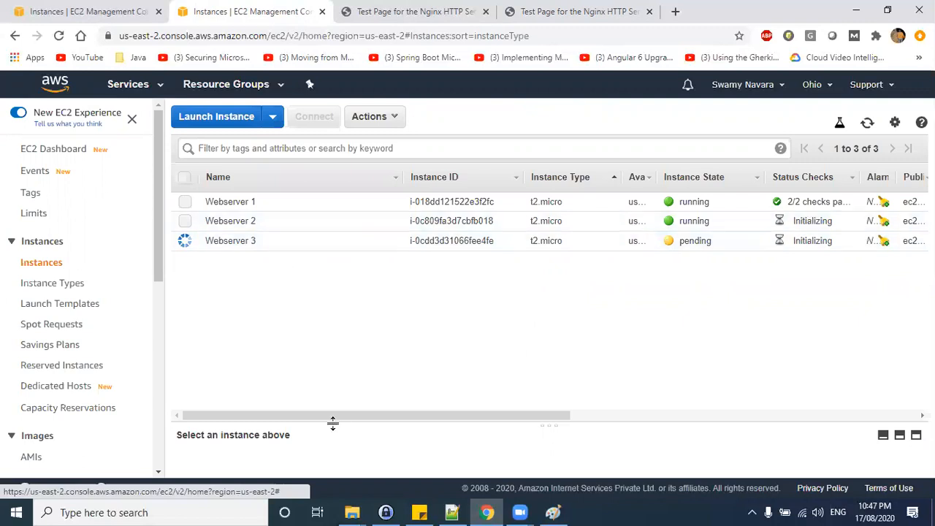
Annotate the diagram's 2b and 2c webserver labels with the numbers 2 and 3.
key(alt+Tab)
key(alt+Tab)
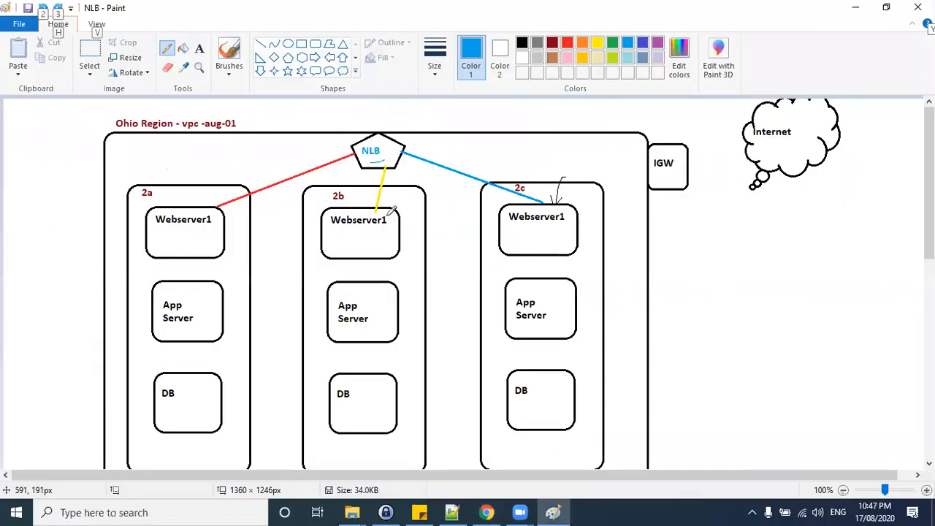
drag(388, 218, 388, 223)
drag(557, 217, 563, 225)
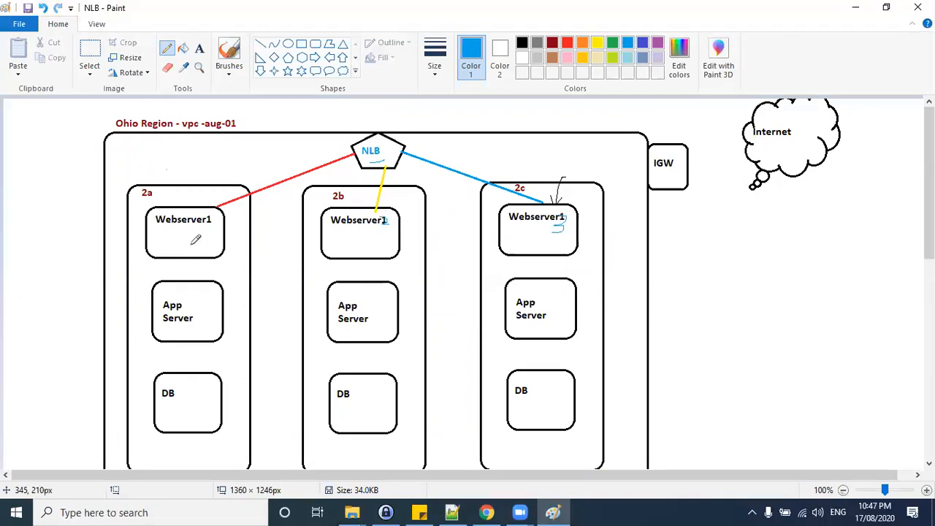
Select Webserver 3 in the instances list, refresh it, and copy its public DNS.
key(alt+Tab)
click(365, 182)
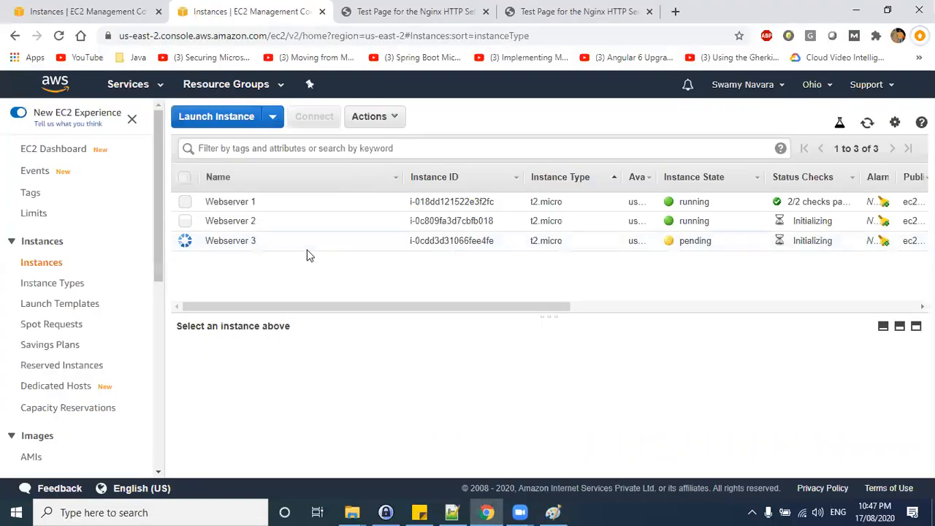
click(445, 249)
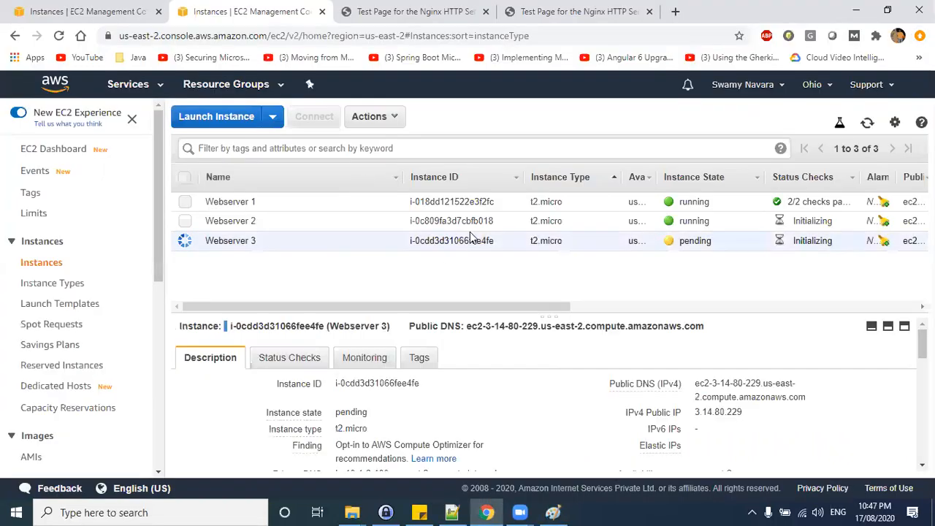
click(867, 124)
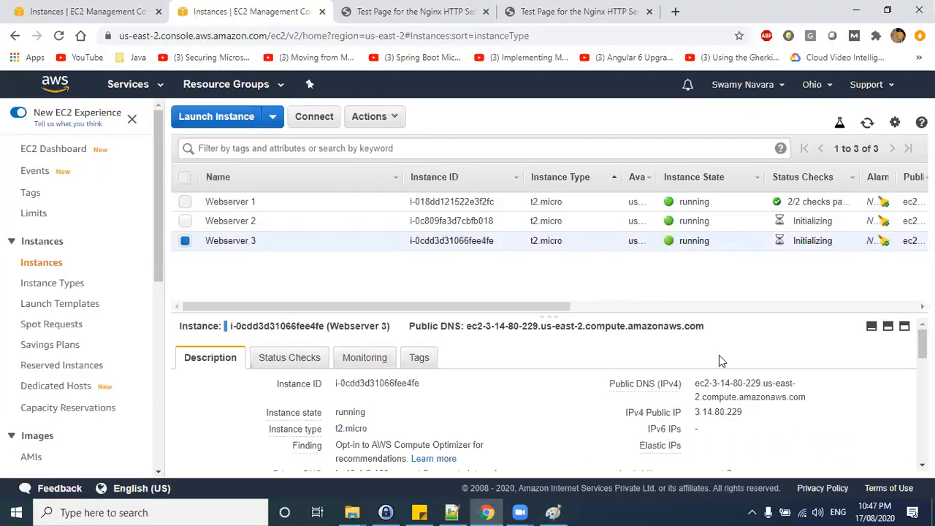
click(817, 397)
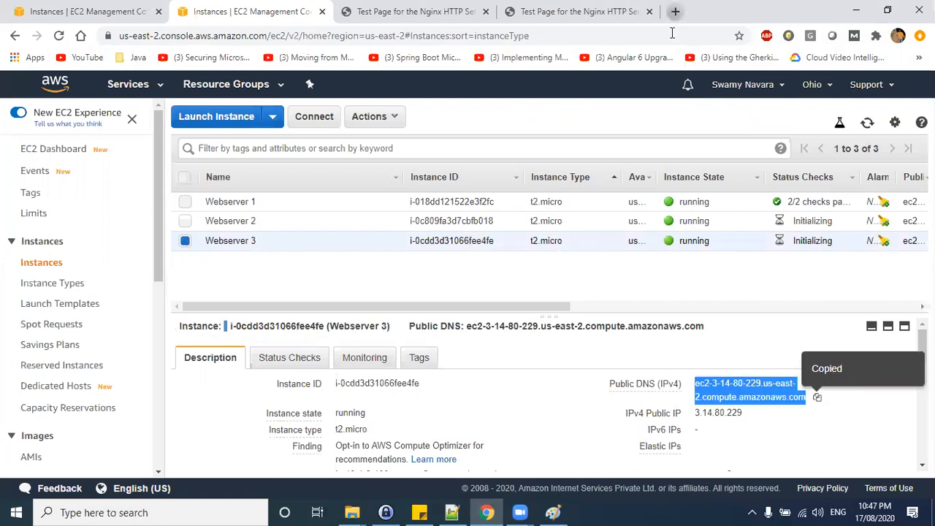
Open Webserver 3's public DNS in a new tab, reloading until its nginx test page appears.
click(675, 11)
key(ctrl+v)
key(Return)
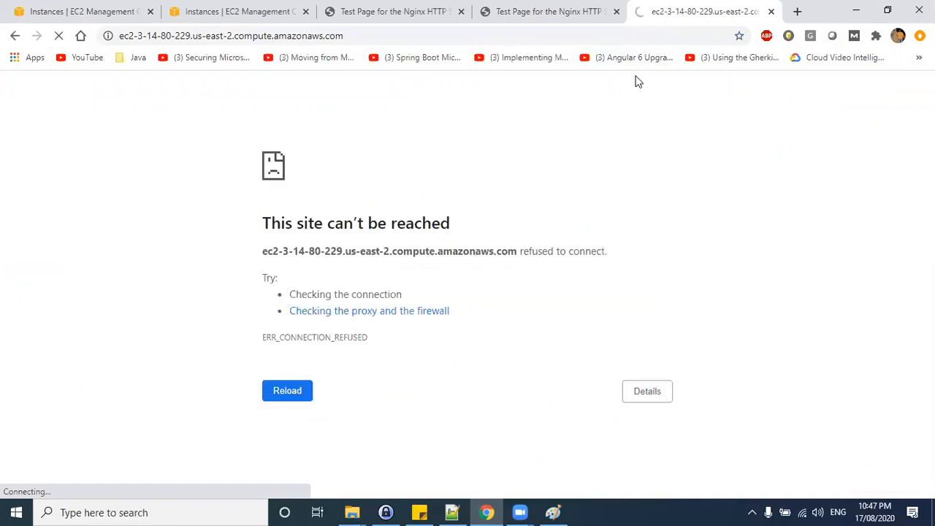
click(617, 33)
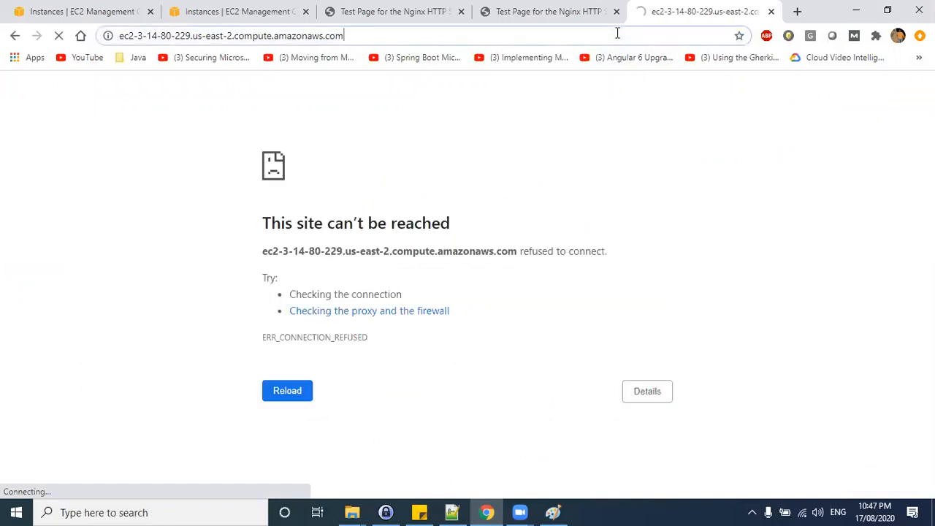
key(Return)
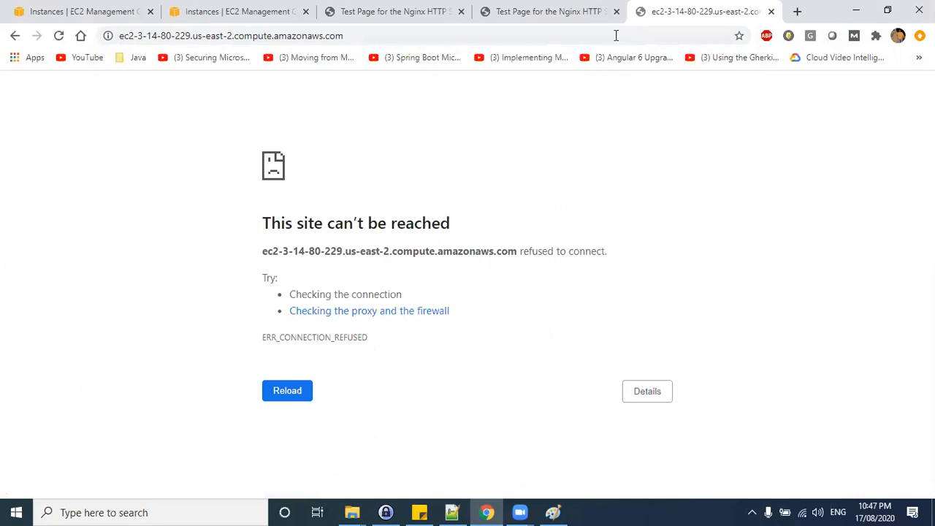
click(92, 49)
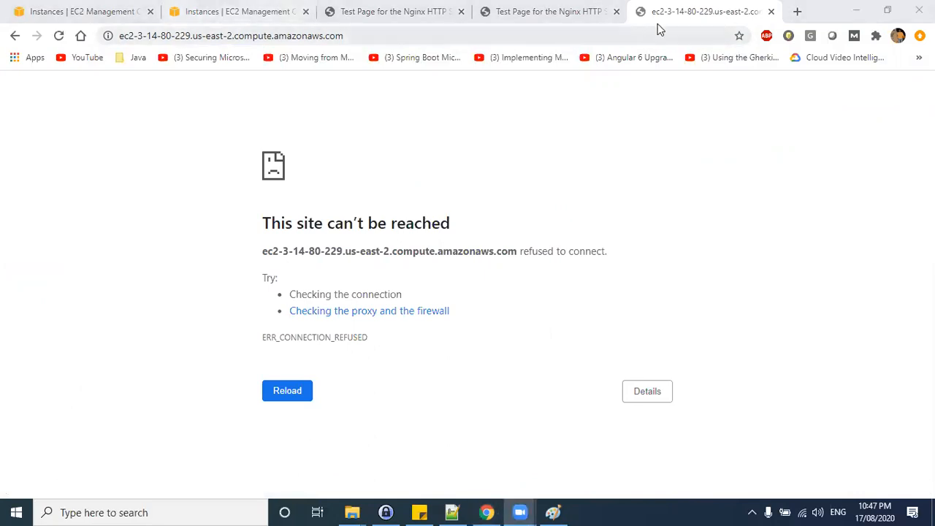
click(611, 37)
key(Return)
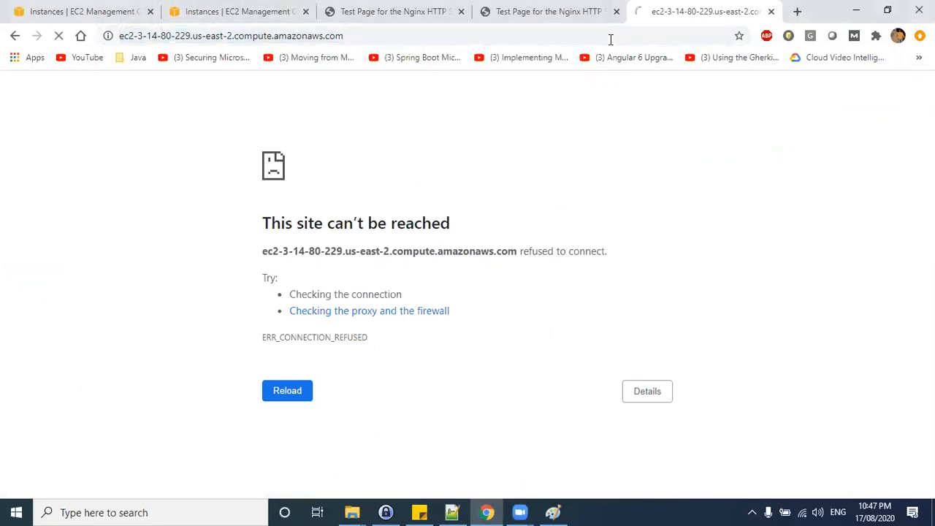
drag(675, 149, 390, 138)
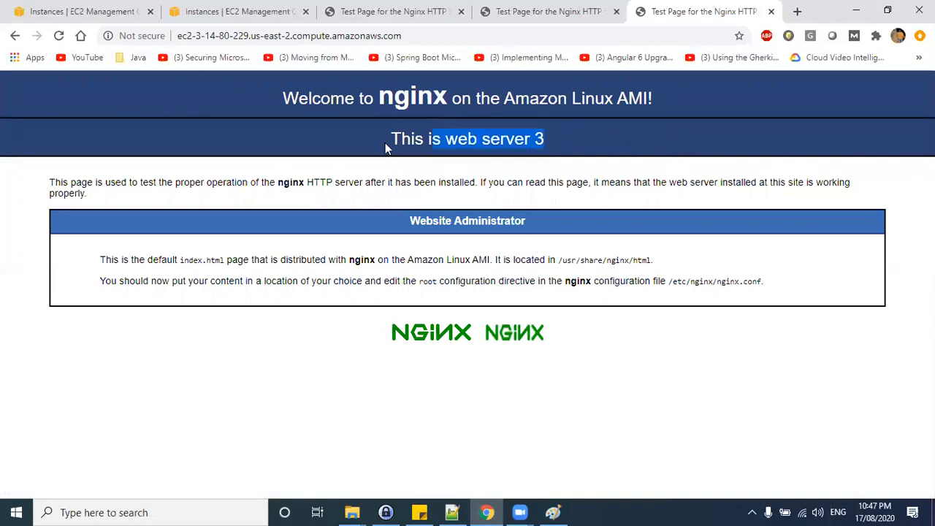
Compare the nginx test page headings in the open webserver tabs.
click(613, 153)
click(577, 14)
drag(558, 150, 376, 149)
click(379, 22)
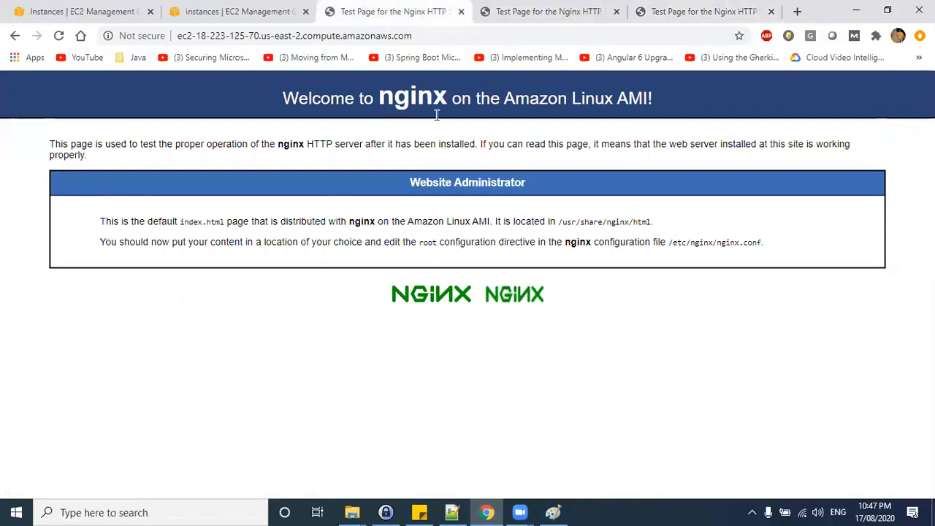
drag(379, 141, 536, 144)
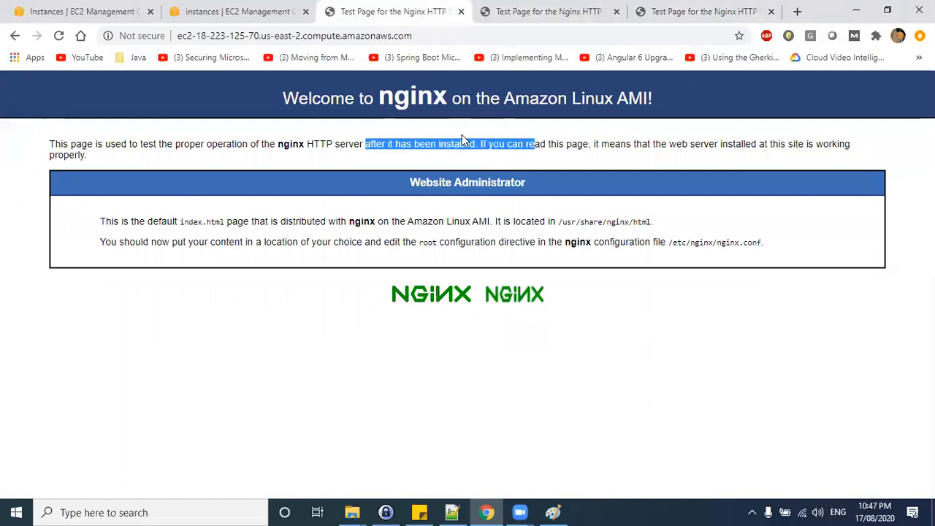
Select Webserver 1 in the instances list and copy its public DNS.
key(alt+Tab)
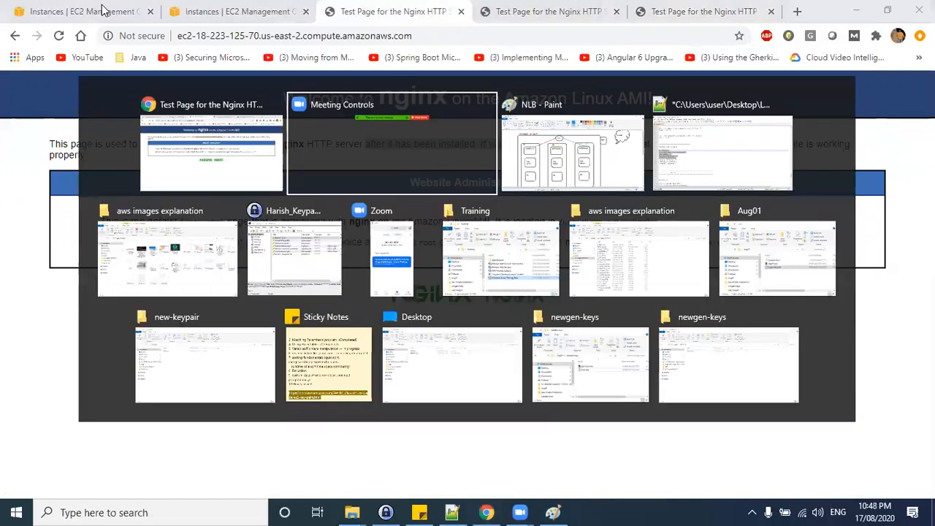
click(84, 10)
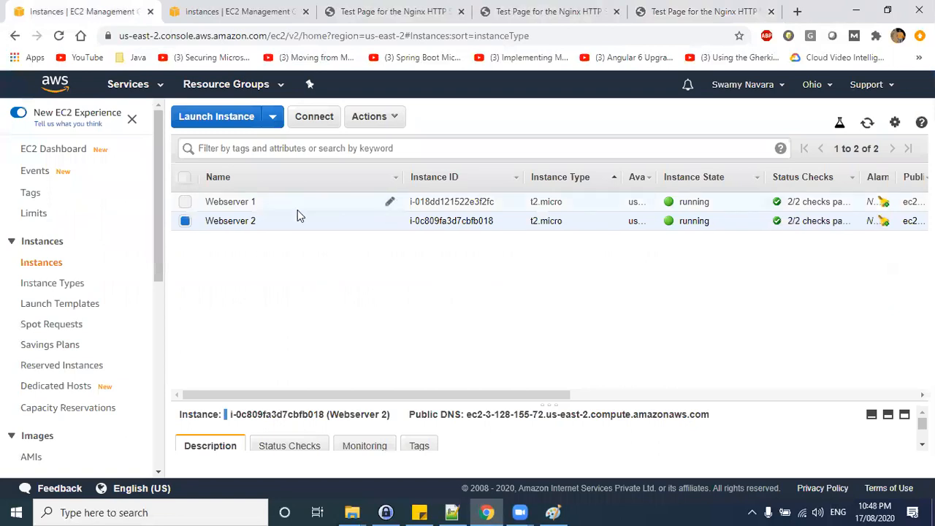
click(501, 203)
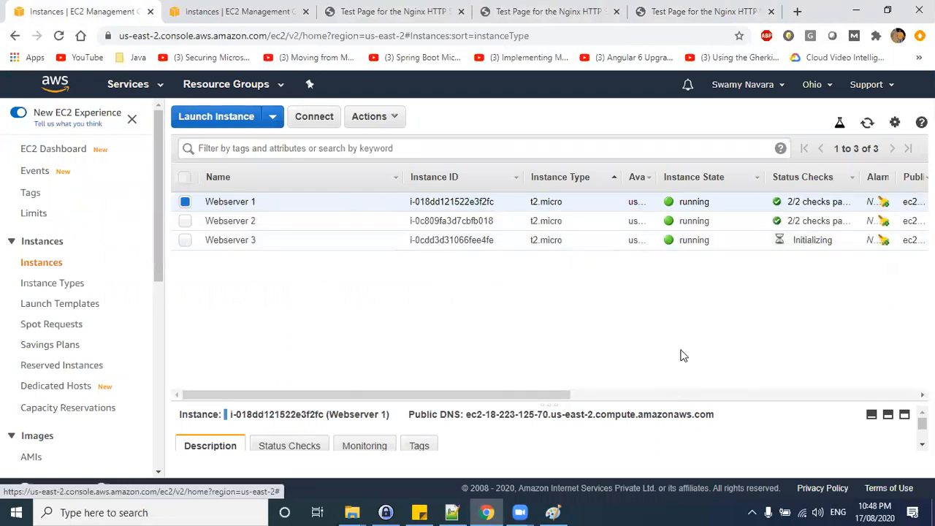
drag(680, 402, 680, 284)
click(816, 365)
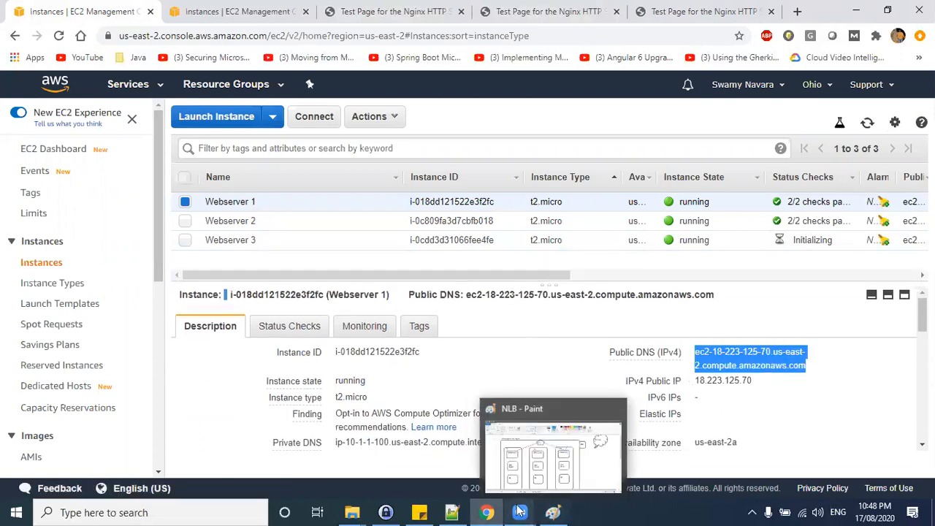
Open PuTTY and enter ec2-user at Webserver 1's public DNS as the host name.
key(super+d)
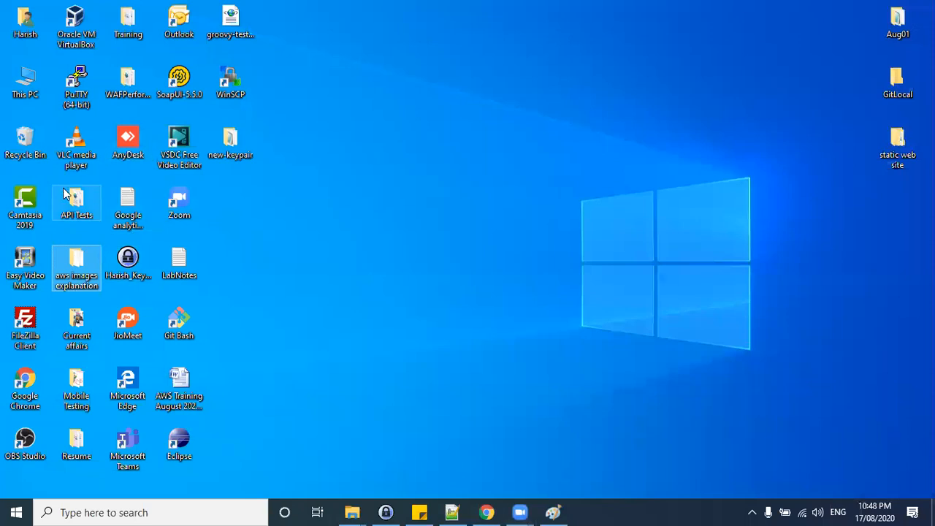
double_click(76, 86)
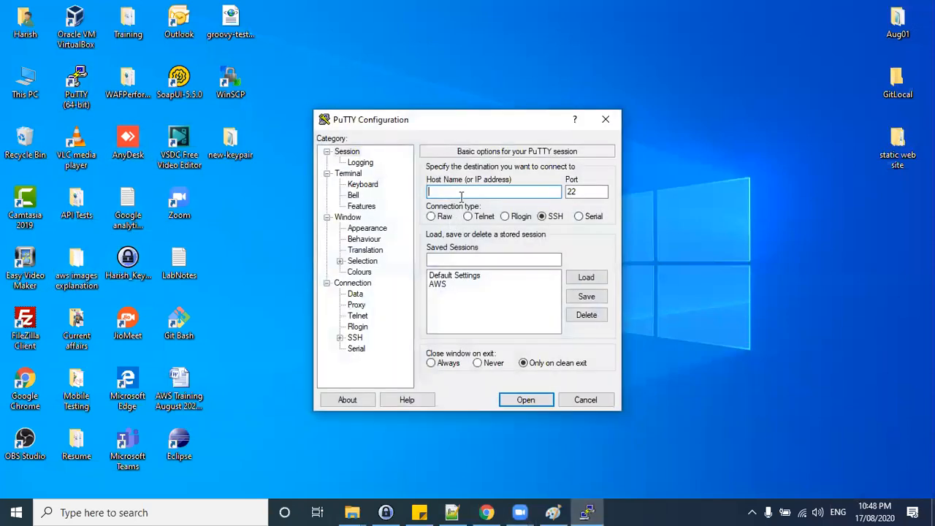
text(ec2-user)
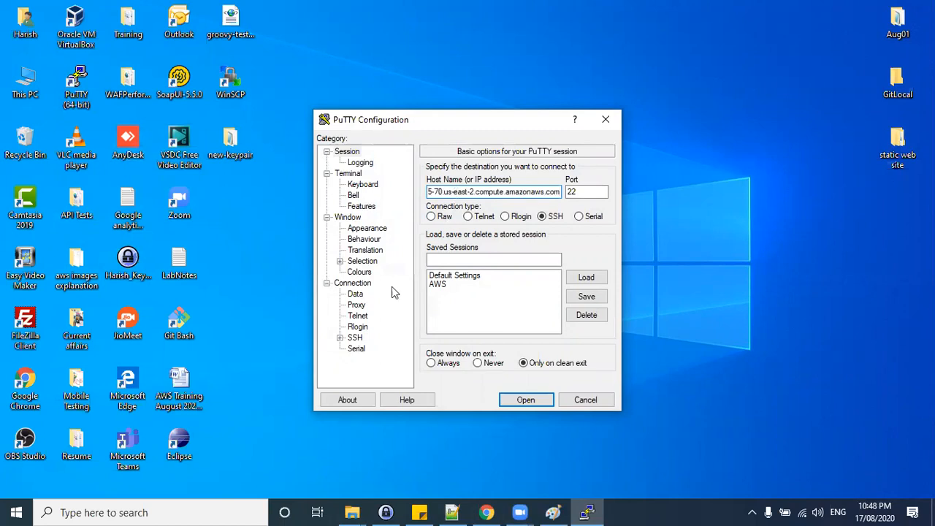
Select the aug01-key private key file for SSH authentication and open the session.
click(340, 337)
click(368, 326)
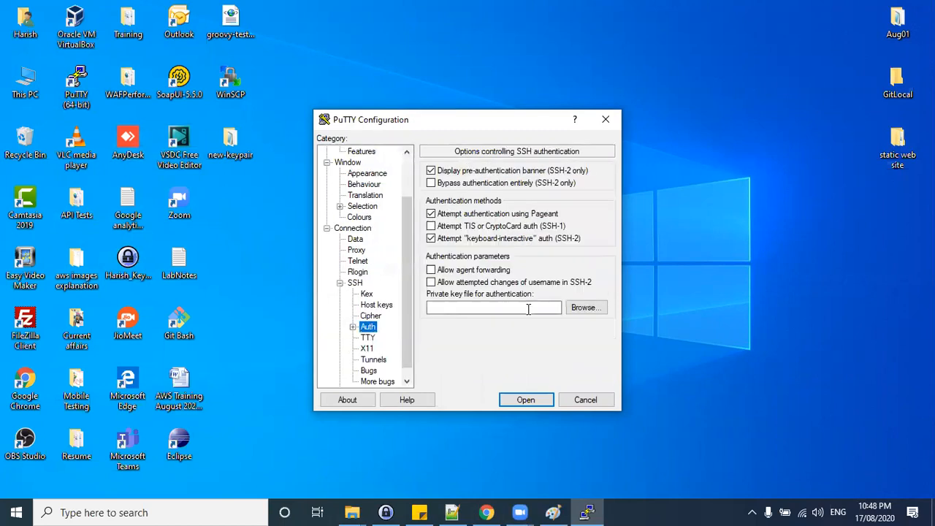
click(587, 310)
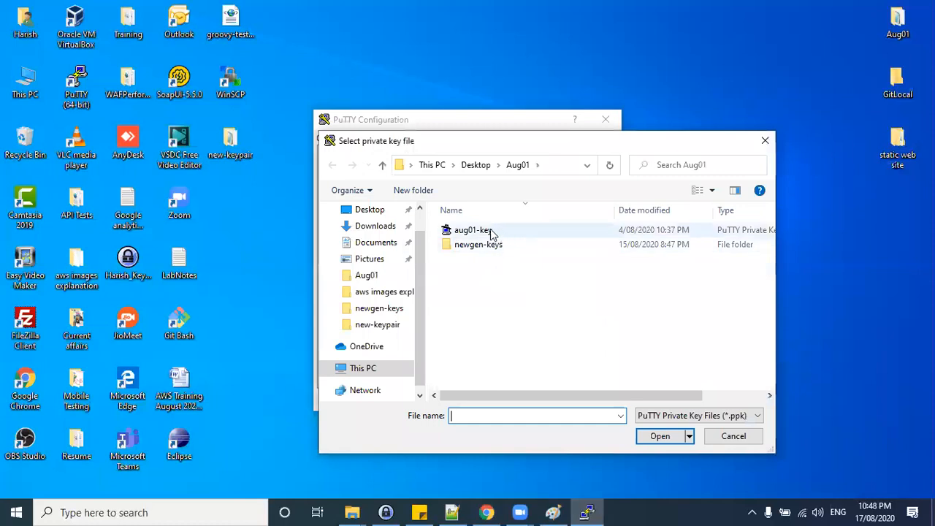
double_click(491, 232)
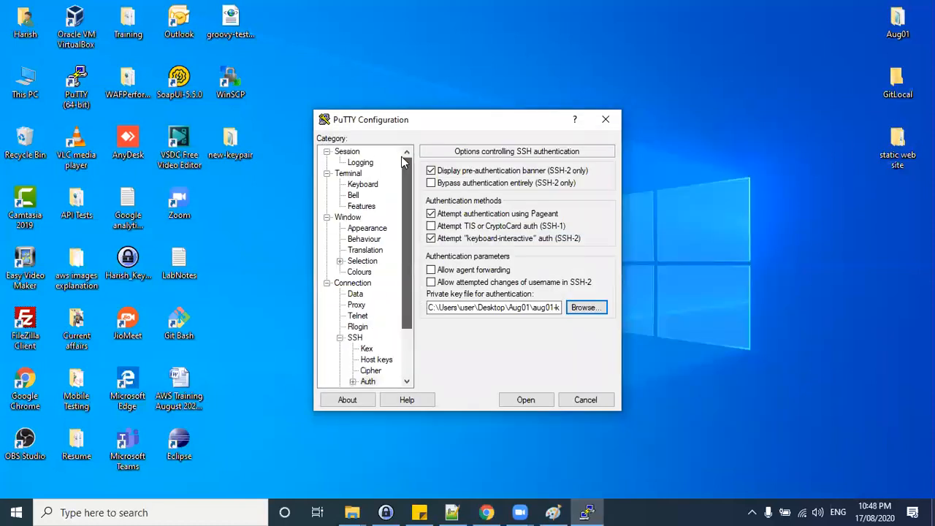
click(347, 152)
click(525, 400)
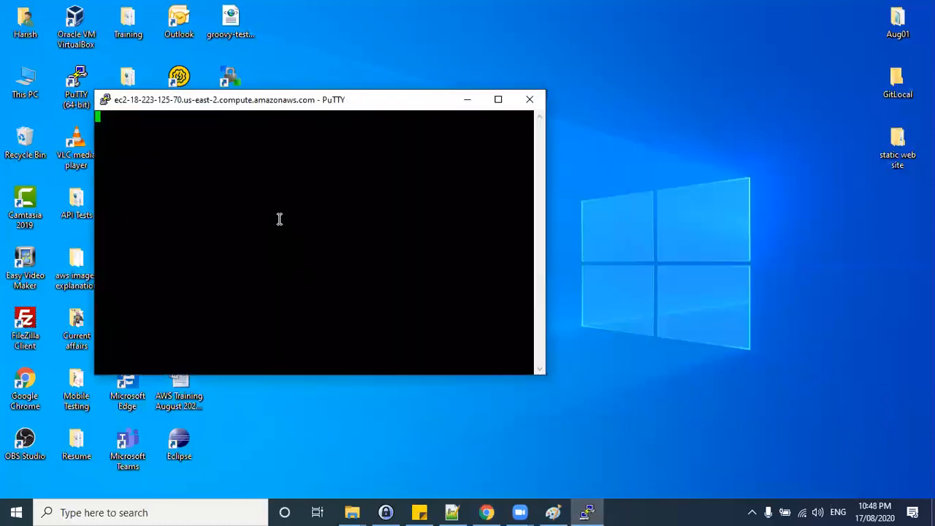
Switch to the root user with sudo su - in the Webserver 1 terminal.
click(385, 348)
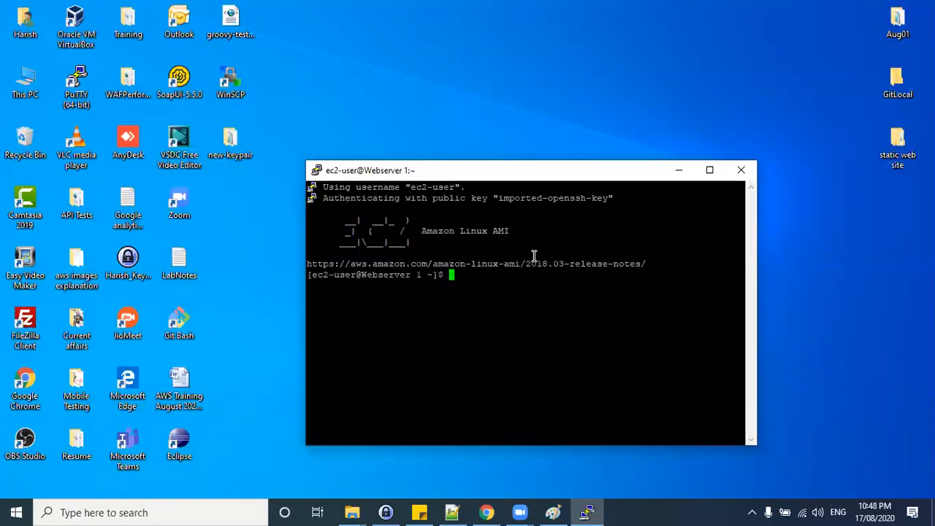
text(udo su -)
key(Return)
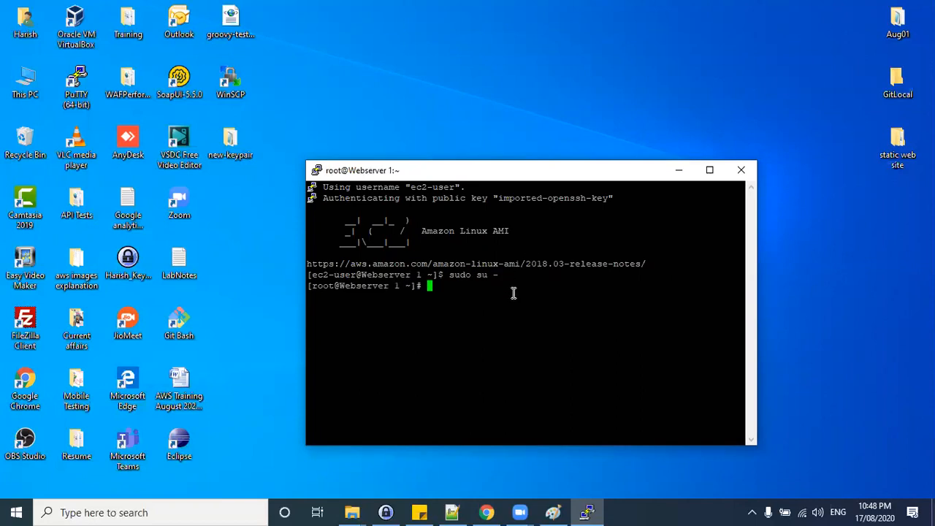
Change into the /usr/share/nginx/html directory.
text(vi /user/share/)
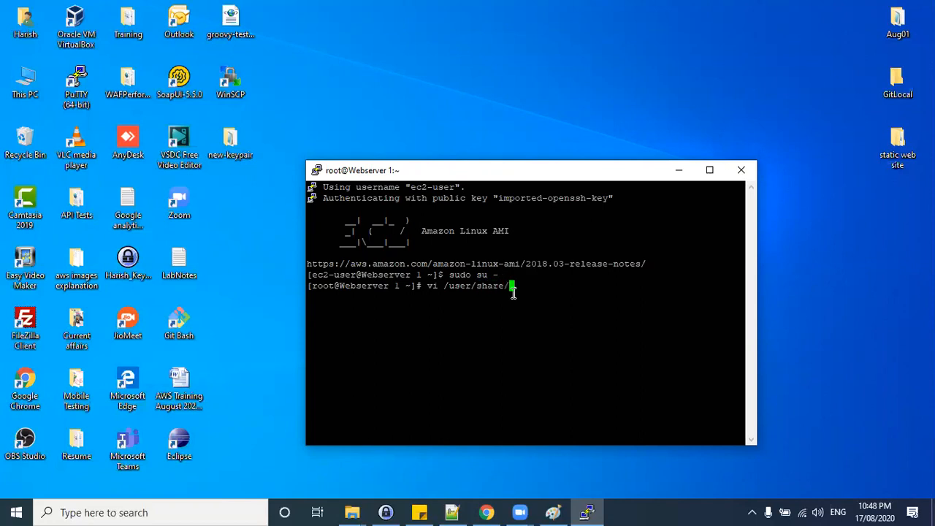
text(h)
text(gi)
key(BackSpace)
key(BackSpace)
key(BackSpace)
key(BackSpace)
key(BackSpace)
key(BackSpace)
key(BackSpace)
key(BackSpace)
key(BackSpace)
key(BackSpace)
key(BackSpace)
key(BackSpace)
key(BackSpace)
key(BackSpace)
key(BackSpace)
key(BackSpace)
key(BackSpace)
key(BackSpace)
text(cd /usr/share/n)
key(Tab)
key(Return)
text(cd h)
key(Tab)
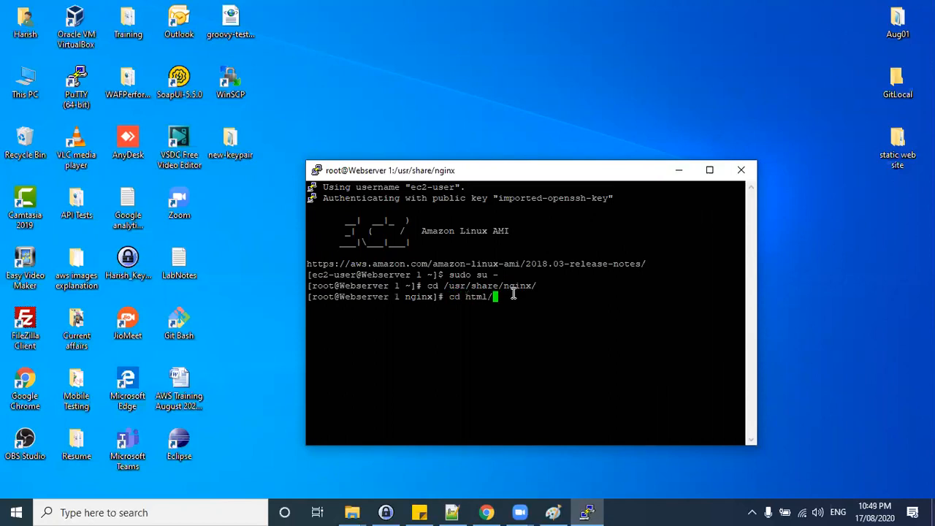
key(Return)
Open index.html in the vi editor and maximize the terminal window.
text(cd)
key(BackSpace)
key(BackSpace)
key(BackSpace)
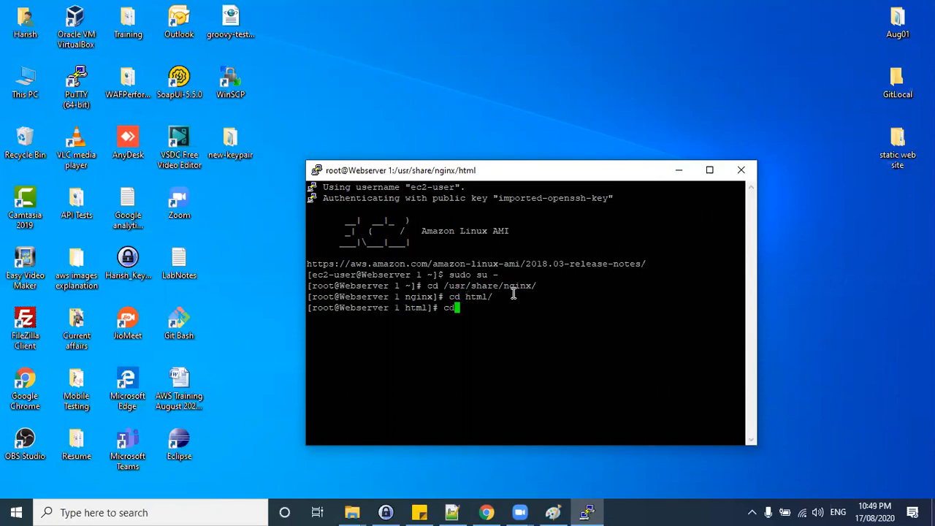
text(vi)
key(BackSpace)
key(BackSpace)
key(BackSpace)
text(vi htm)
key(BackSpace)
key(BackSpace)
key(BackSpace)
text(index.html)
key(Return)
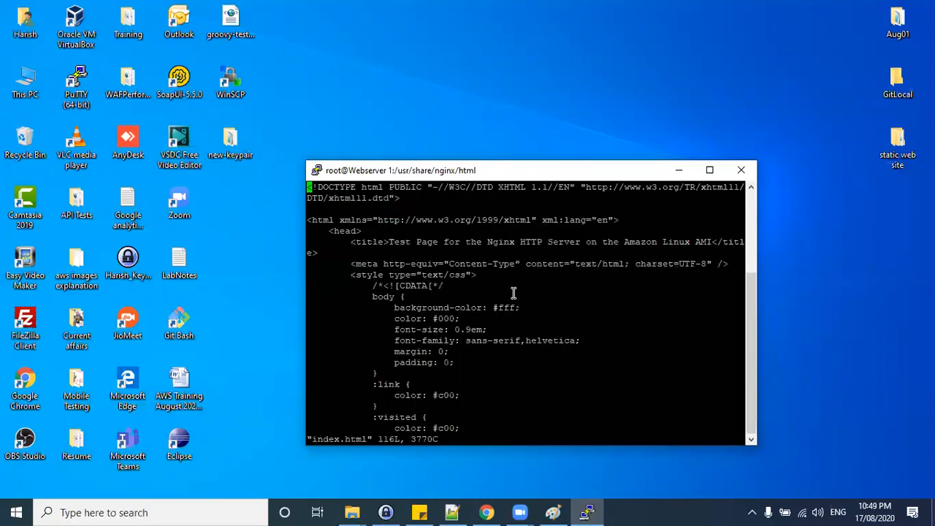
double_click(531, 171)
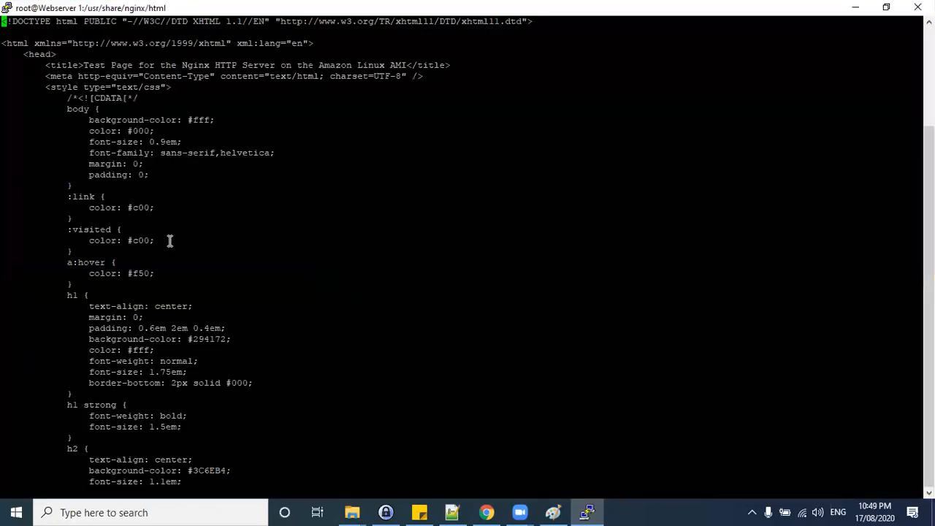
Add the line <h1> This is web server 1 </h1> below the welcome heading, then save and quit.
key(i)
key(Down)
key(Down)
key(Down)
key(Down)
key(Down)
key(Down)
key(Down)
key(Down)
key(Down)
key(Down)
key(Down)
key(Down)
key(Down)
key(Down)
key(Down)
key(Down)
key(Down)
key(Down)
key(Down)
key(Down)
key(Down)
key(Down)
key(Down)
key(Down)
key(Down)
key(Down)
key(Down)
key(Down)
key(Down)
key(Down)
key(Down)
key(Down)
key(Down)
key(Down)
key(Down)
key(Down)
key(Down)
key(Down)
key(Down)
key(Down)
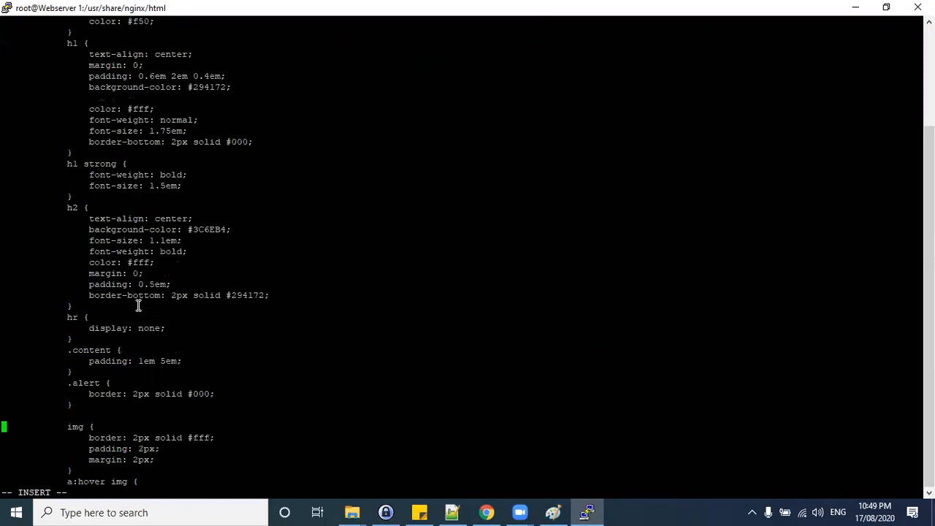
key(Up)
key(Up)
key(Up)
key(Up)
key(Up)
key(Up)
key(Up)
key(Up)
key(Up)
key(Up)
key(Up)
key(Up)
key(Up)
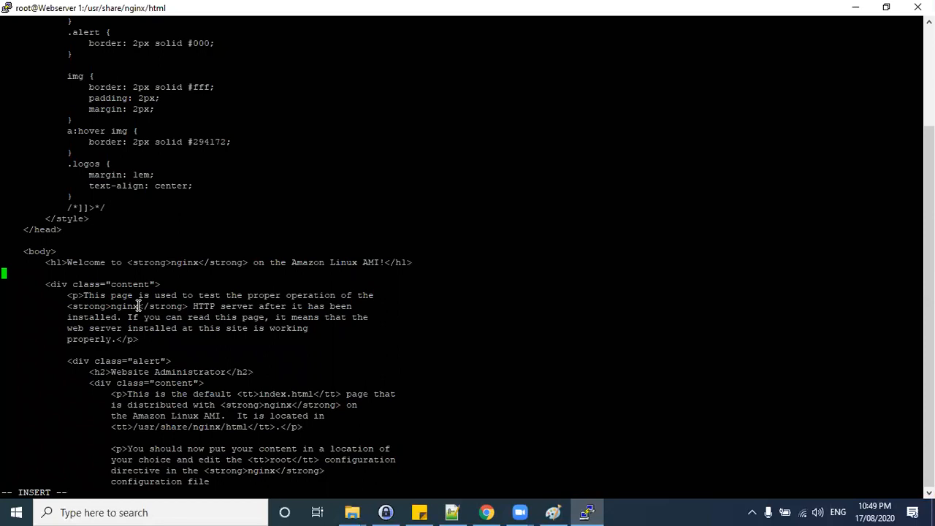
text(<h1> This is web server 1 </h1>)
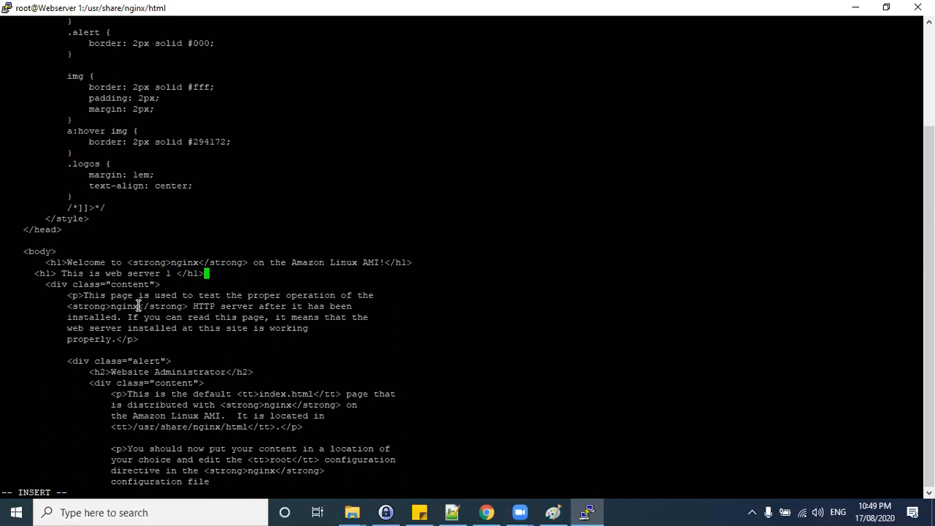
key(Escape)
text(:wq)
key(Return)
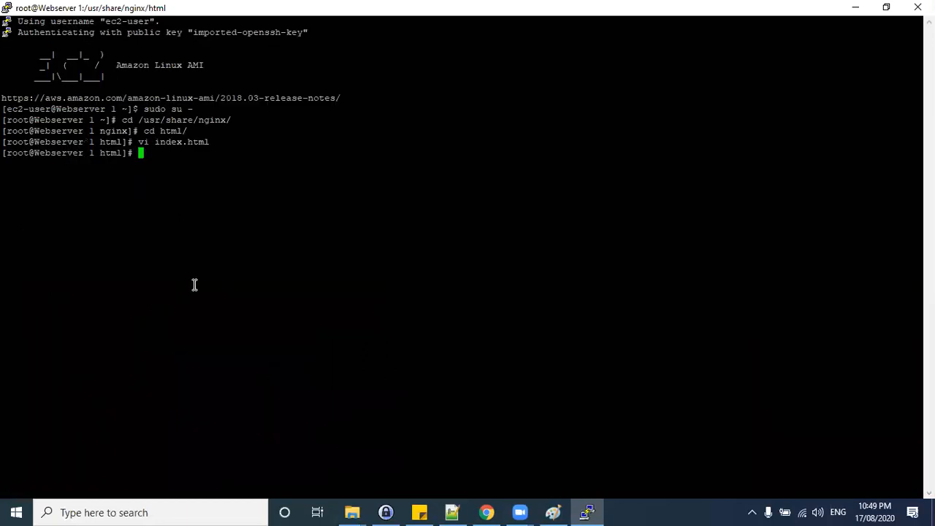
Reload Webserver 1's test page in the browser to check the new heading.
text(service nh)
key(BackSpace)
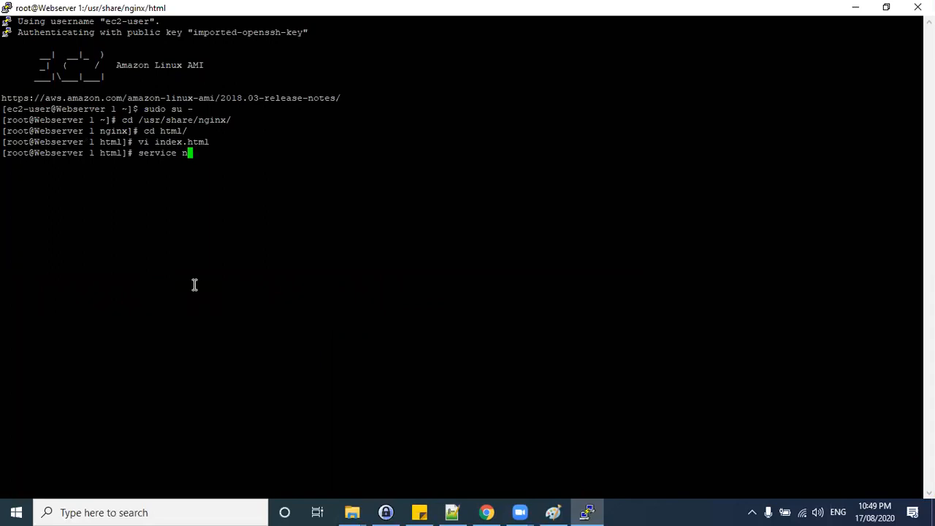
click(855, 8)
click(486, 512)
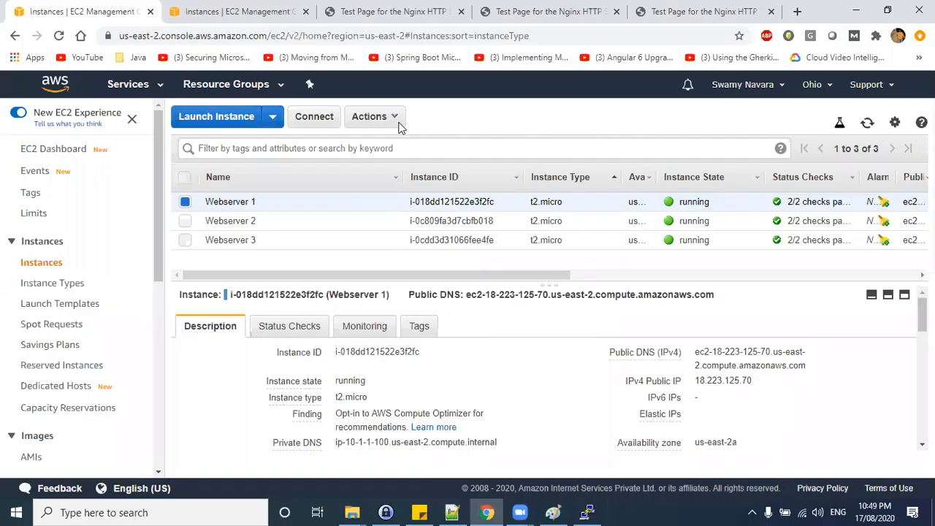
click(350, 11)
click(369, 36)
key(Return)
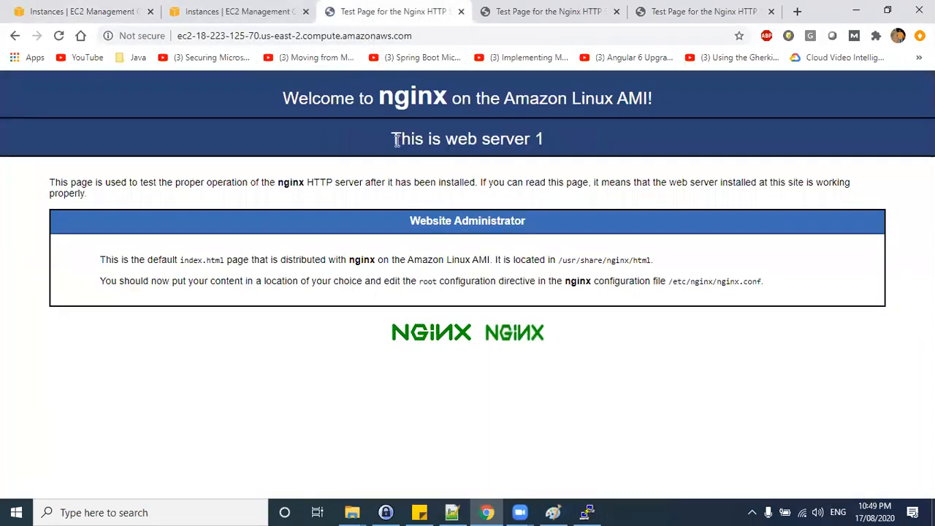
Draw blue, red and yellow freehand traffic lines from Internet through the NLB to the webservers in the diagram.
drag(392, 139, 531, 141)
key(alt+Tab)
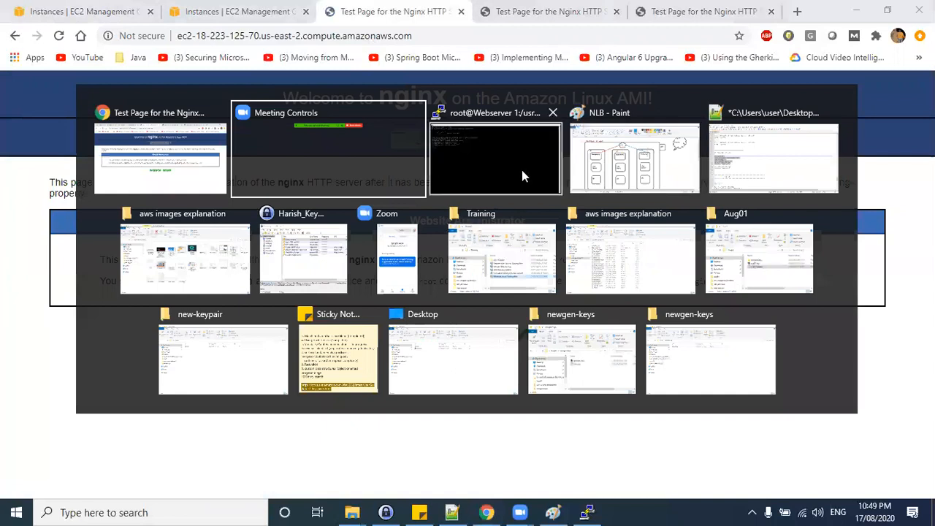
click(629, 168)
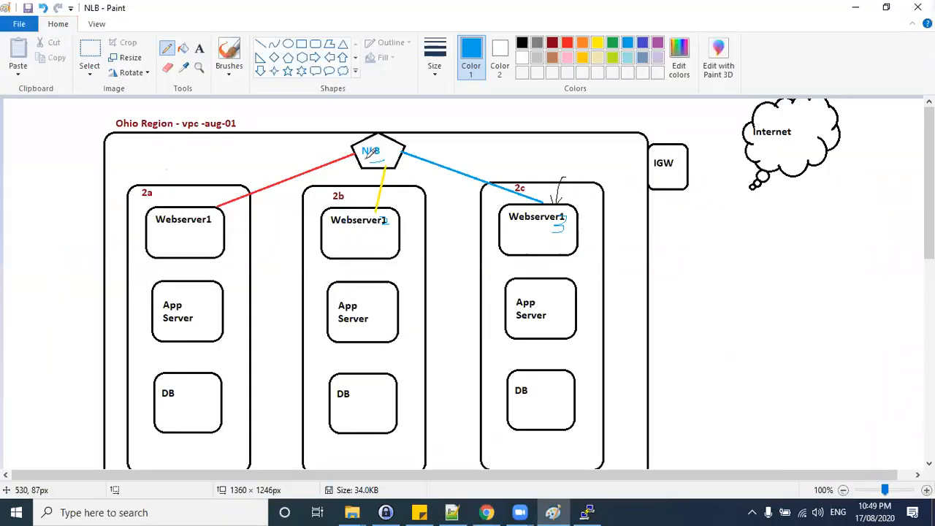
mouse_move(778, 130)
mouse_down()
mouse_move(707, 152)
mouse_move(411, 145)
mouse_up()
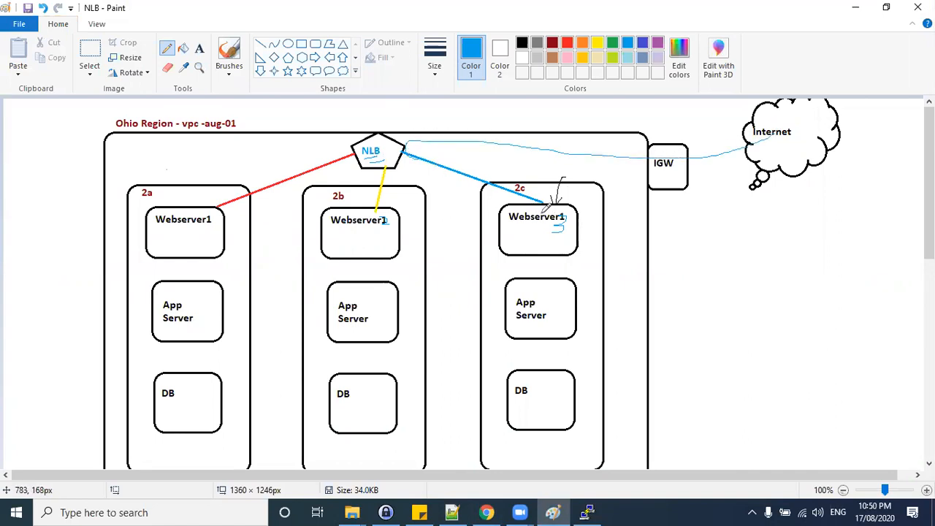
click(568, 43)
mouse_move(780, 123)
mouse_down()
mouse_move(630, 147)
mouse_move(274, 154)
mouse_move(194, 197)
mouse_up()
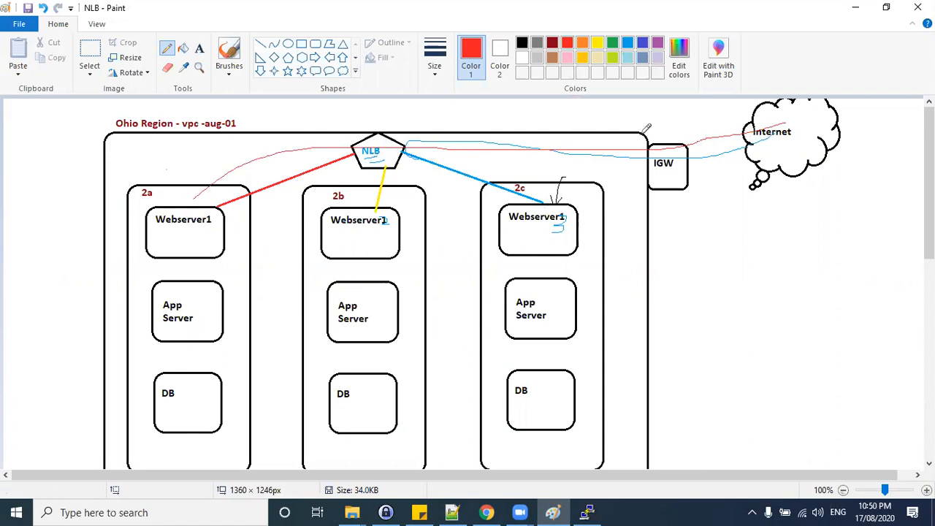
click(597, 42)
mouse_move(799, 122)
mouse_down()
mouse_move(758, 150)
mouse_move(623, 165)
mouse_move(381, 156)
mouse_move(365, 187)
mouse_up()
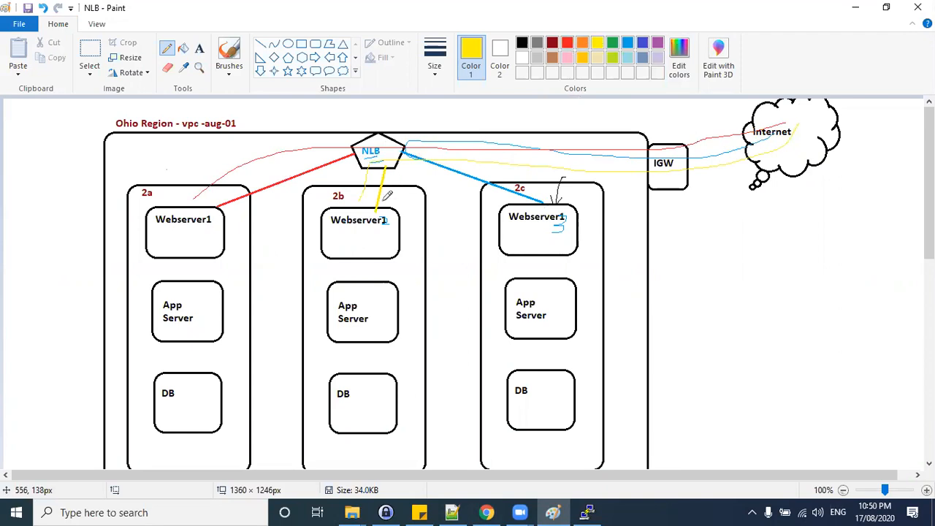
Highlight Webserver 1's page heading and its address in the browser.
click(855, 8)
click(452, 141)
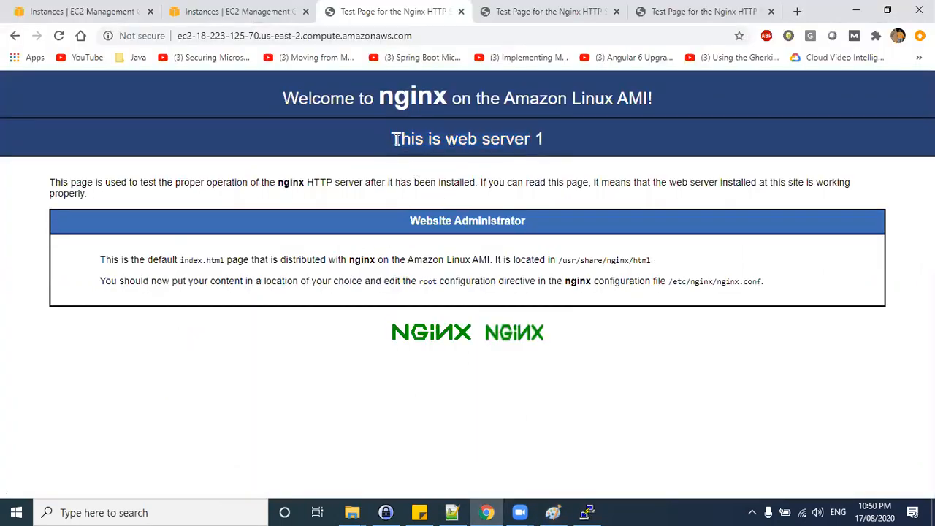
drag(396, 139, 556, 145)
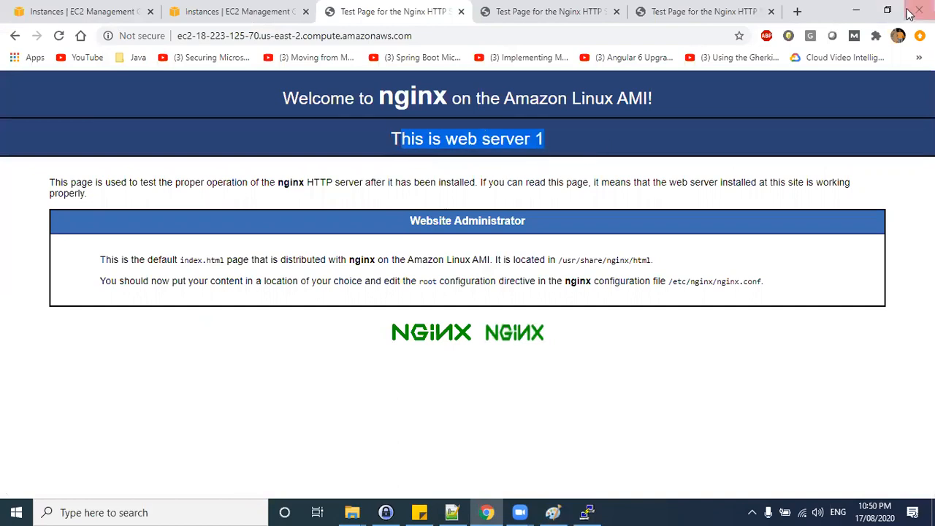
click(450, 35)
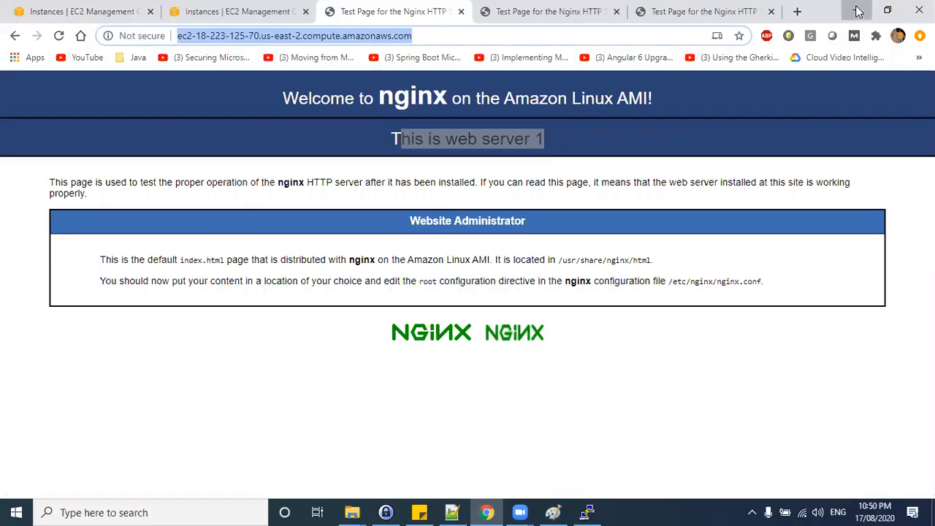
click(858, 11)
Save the NLB diagram and start a new blank Paint canvas.
click(553, 512)
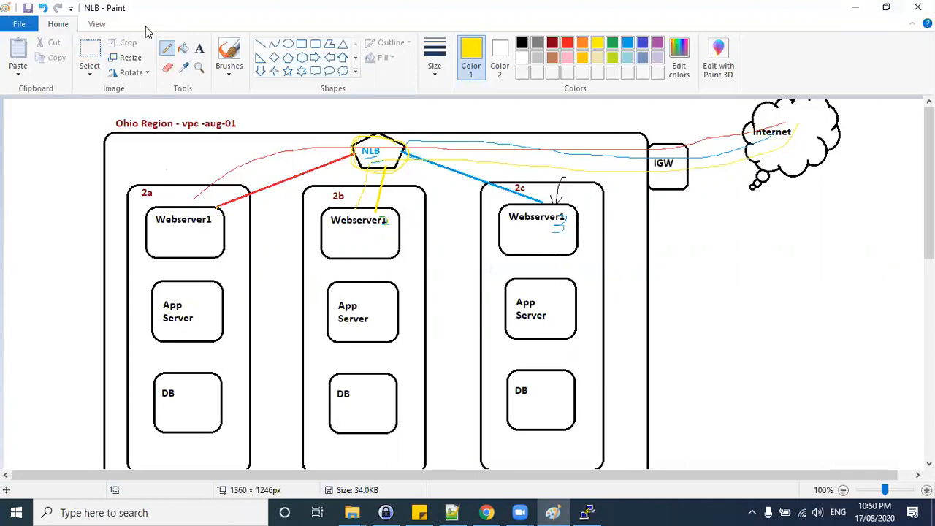
click(19, 24)
click(33, 46)
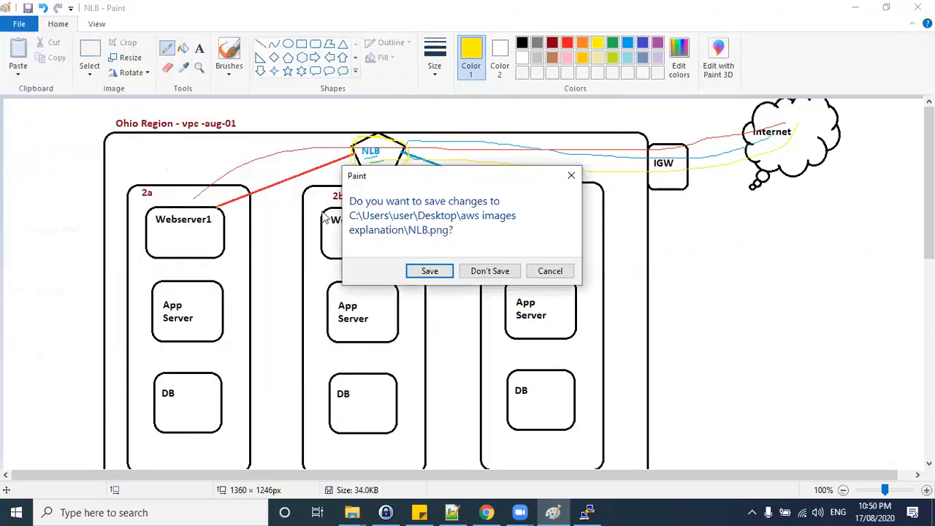
click(410, 271)
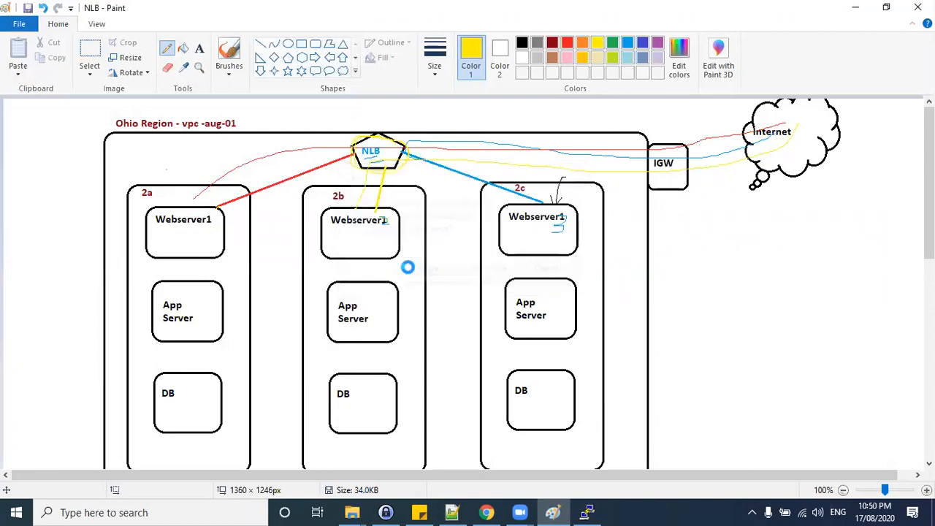
Draw four rounded rectangles: one about 189 × 121 px at the top centre and three in a row below.
click(315, 44)
drag(334, 129, 461, 210)
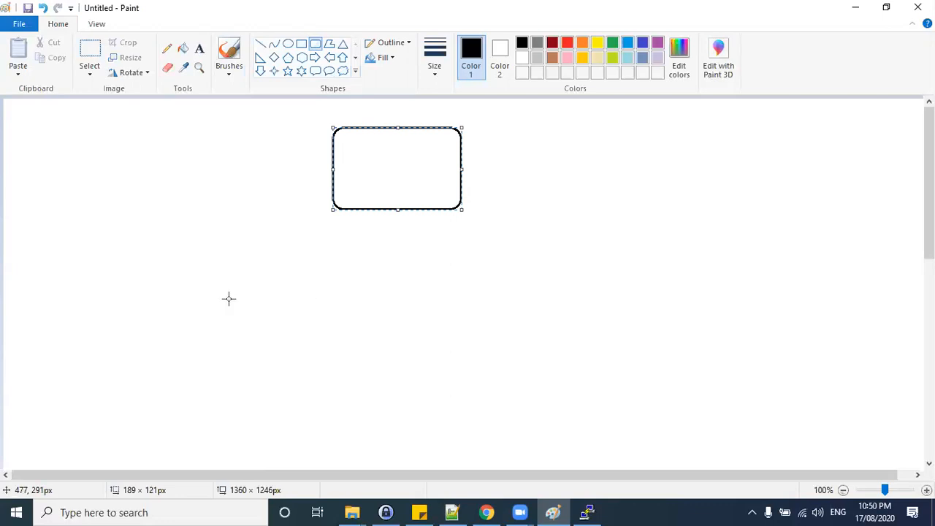
drag(100, 289, 263, 415)
click(330, 312)
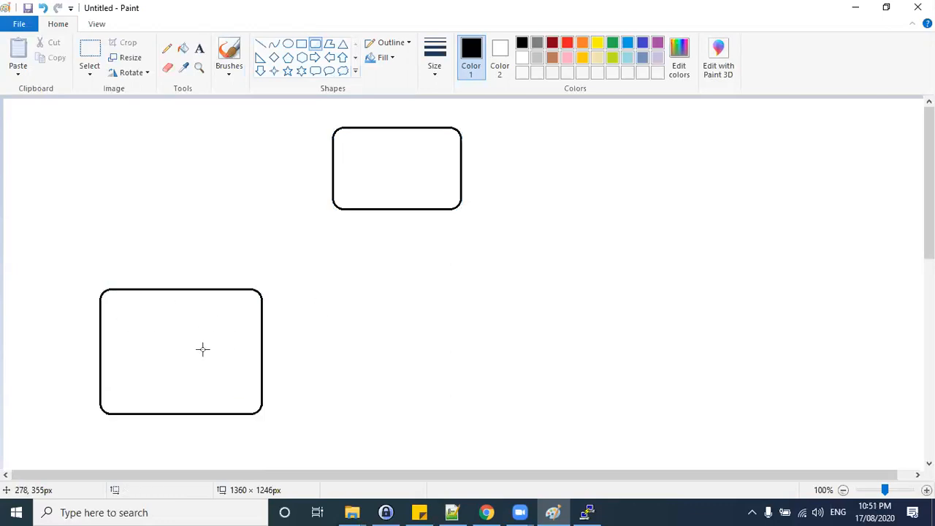
drag(358, 284, 504, 415)
drag(603, 286, 760, 412)
click(816, 325)
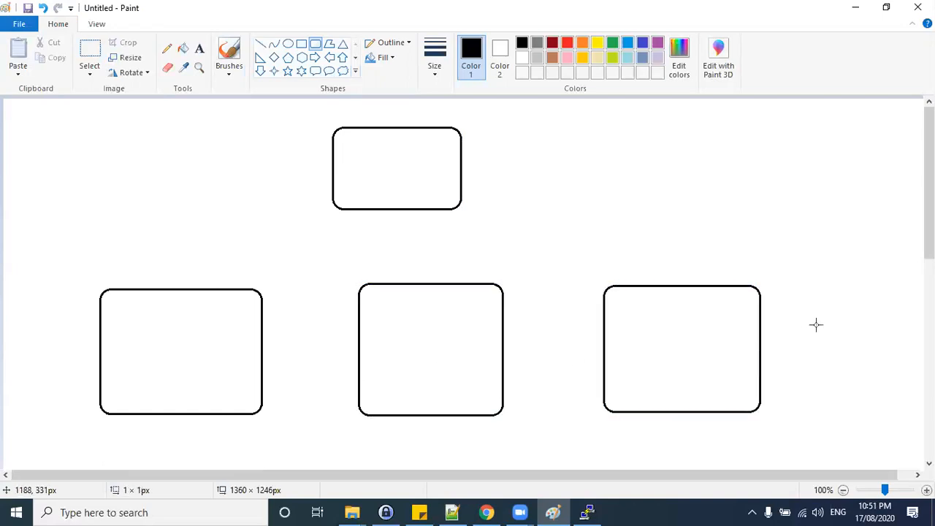
Open the Load Balancers page in the EC2 Management Console.
key(alt+Tab)
click(526, 167)
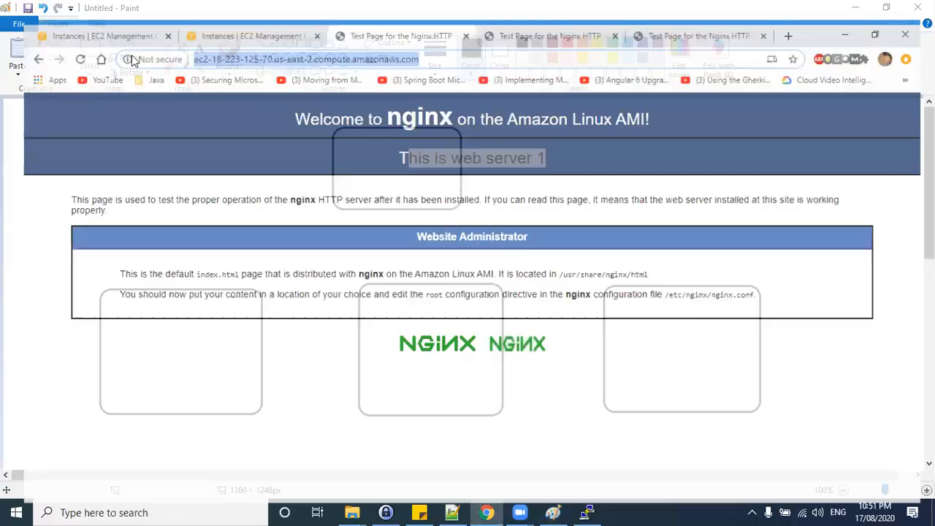
click(51, 8)
scroll(63, 267, down, 5)
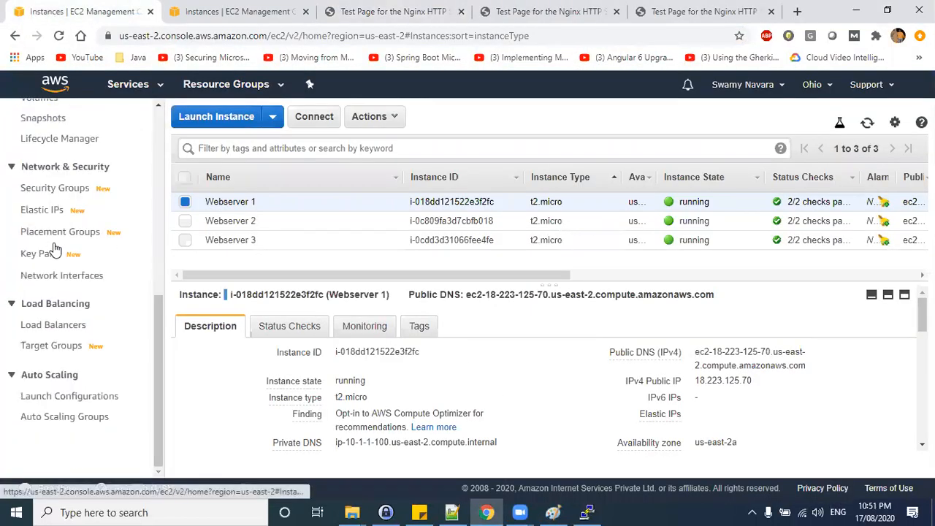
scroll(80, 351, up, 5)
scroll(44, 307, down, 4)
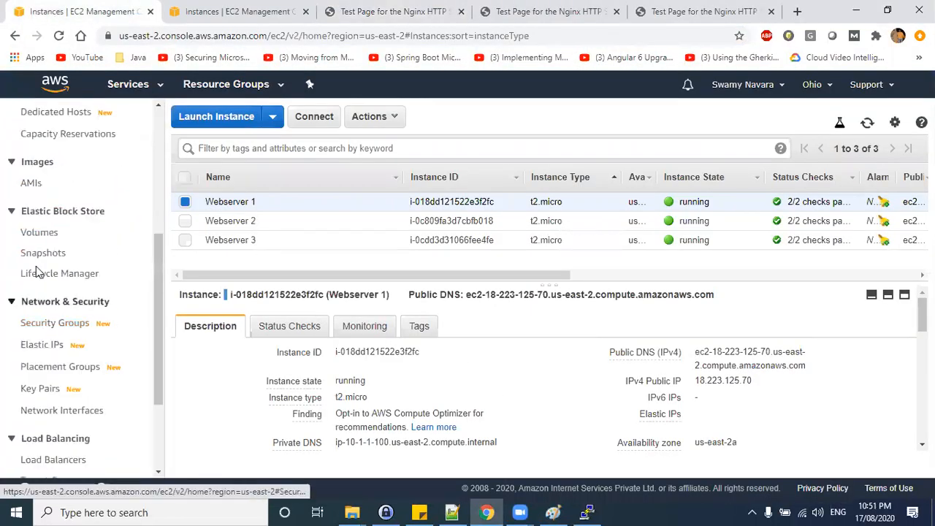
scroll(48, 363, down, 2)
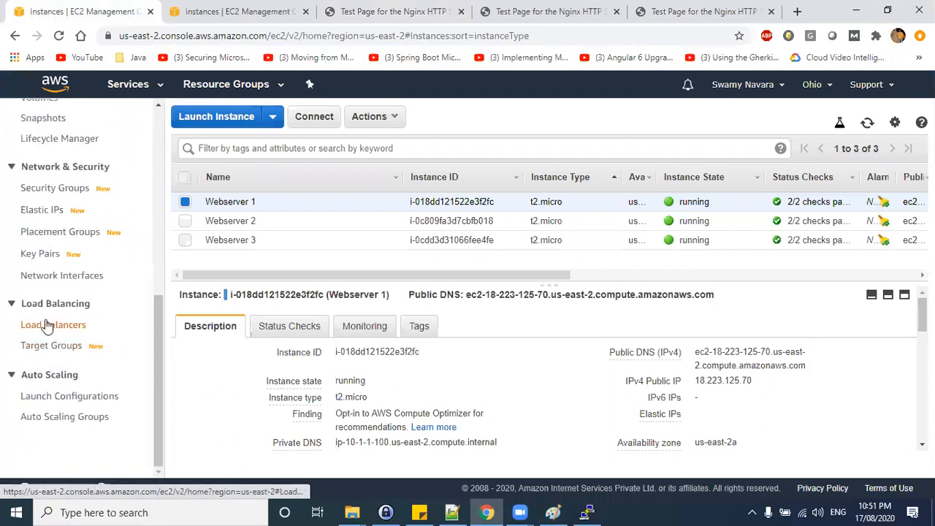
click(51, 325)
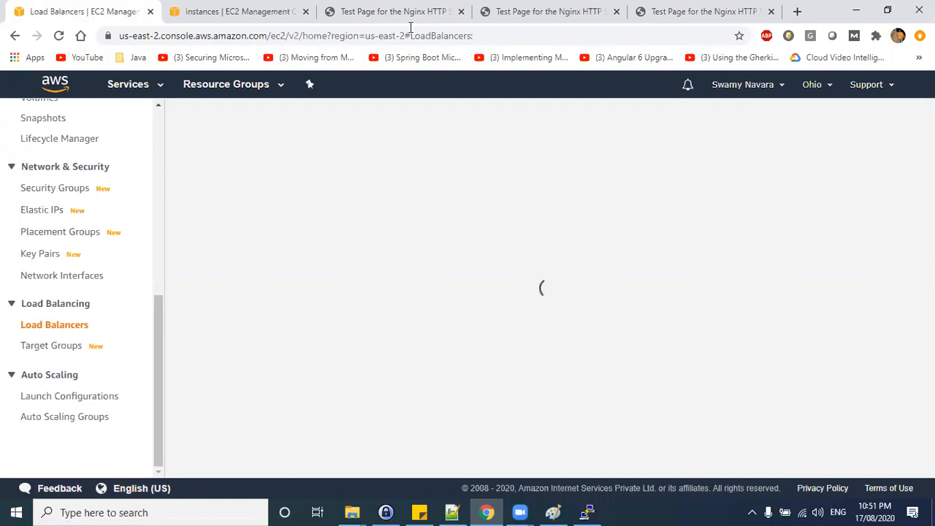
mouse_move(233, 209)
mouse_down()
mouse_move(233, 223)
mouse_move(321, 225)
mouse_up()
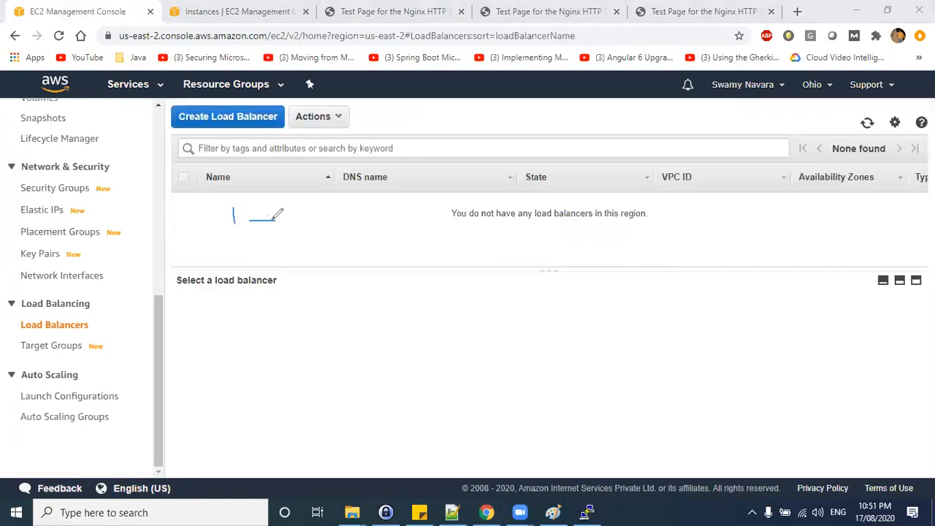
drag(312, 220, 326, 221)
key(alt+Tab)
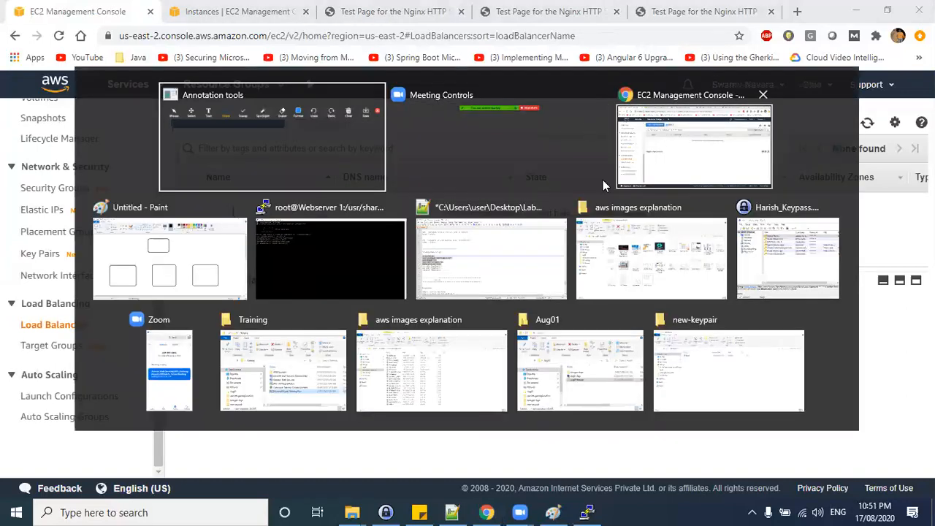
click(183, 282)
key(alt)
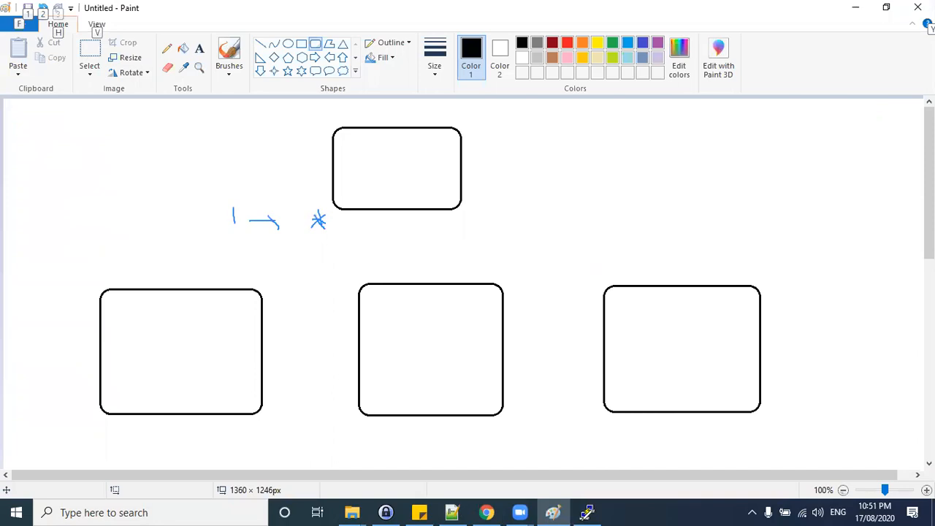
click(587, 512)
click(553, 512)
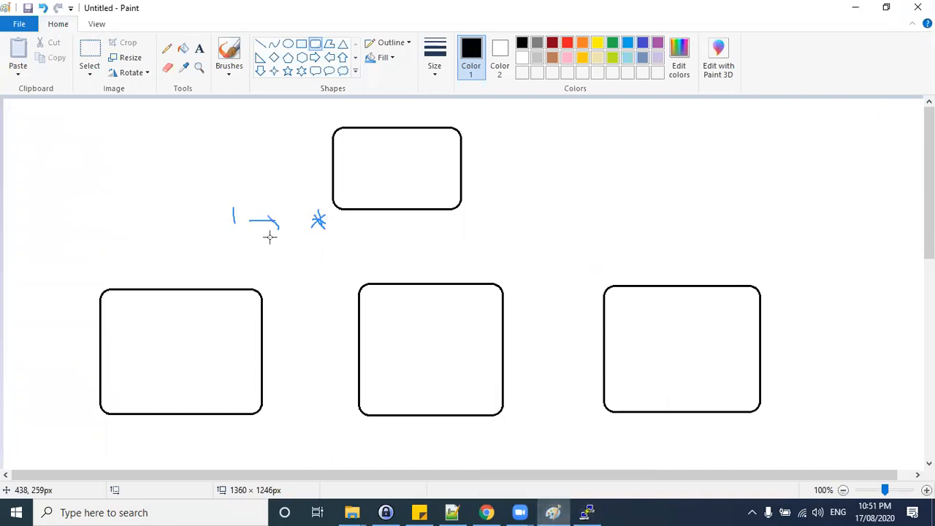
click(551, 511)
click(551, 510)
click(553, 512)
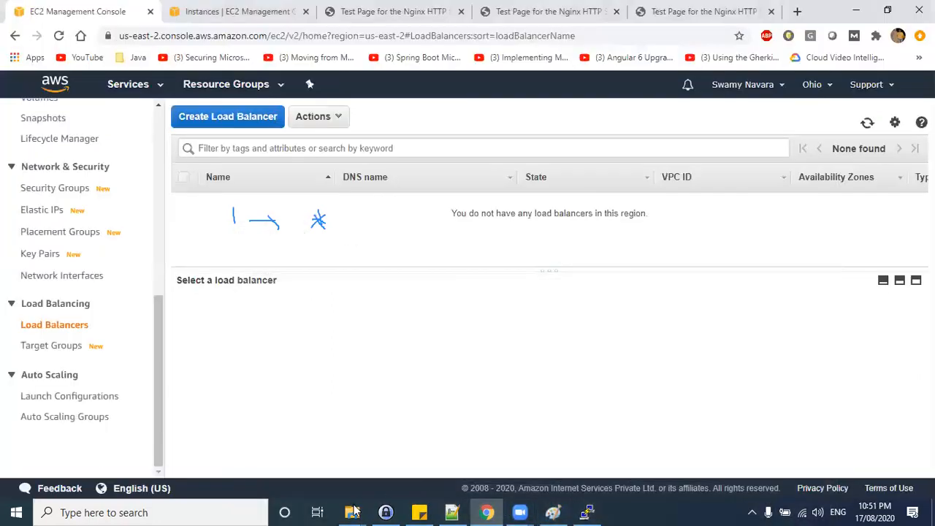
Open the NLB diagram from the aws images explanation folder for editing.
mouse_move(352, 512)
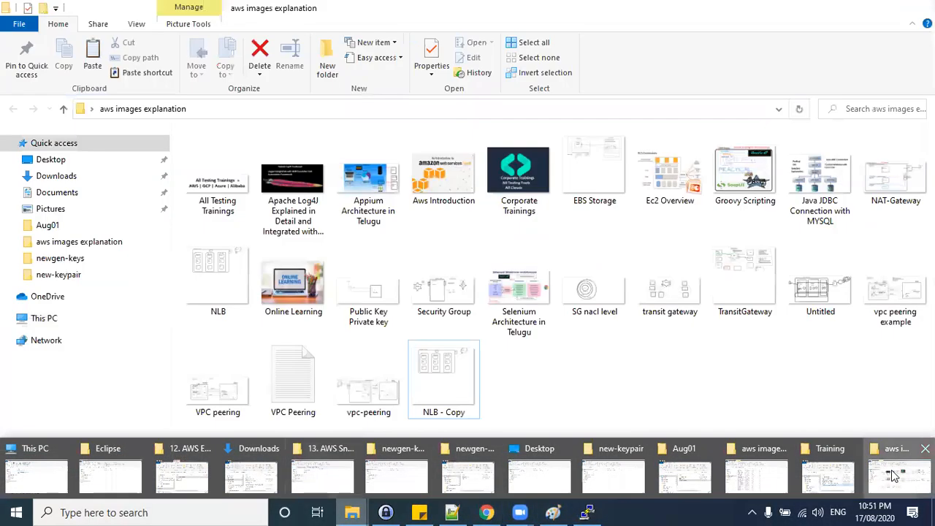
click(897, 477)
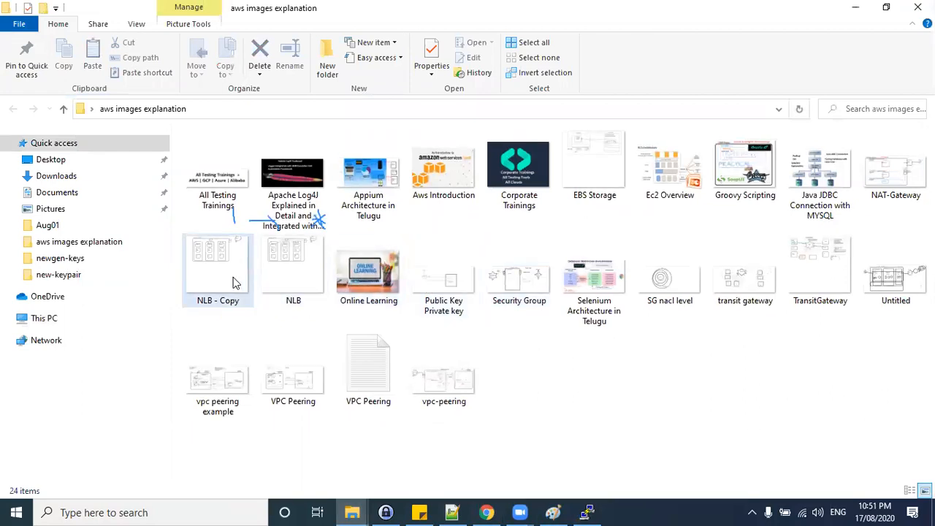
click(297, 277)
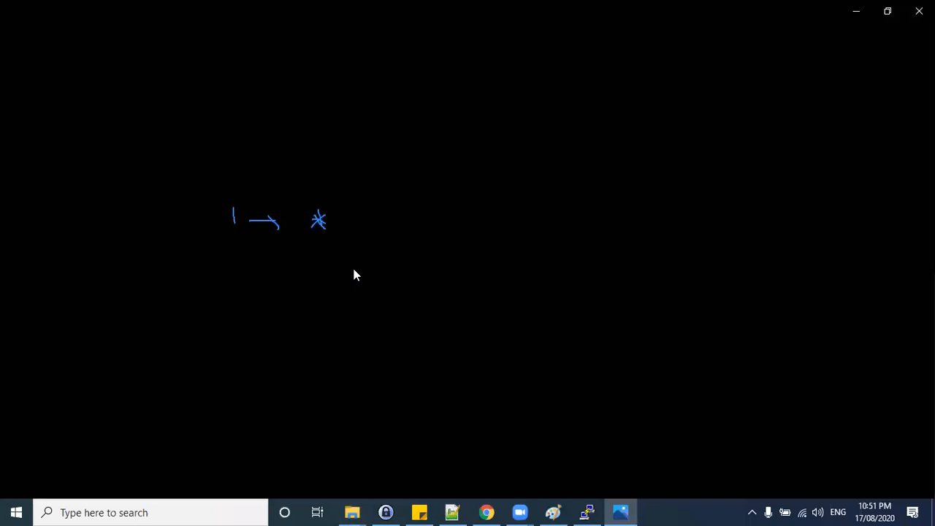
click(919, 11)
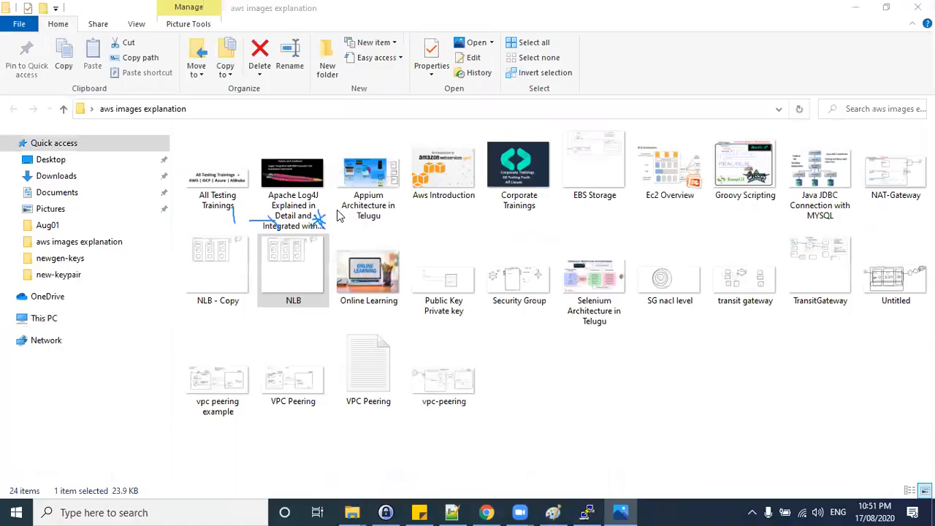
right_click(294, 260)
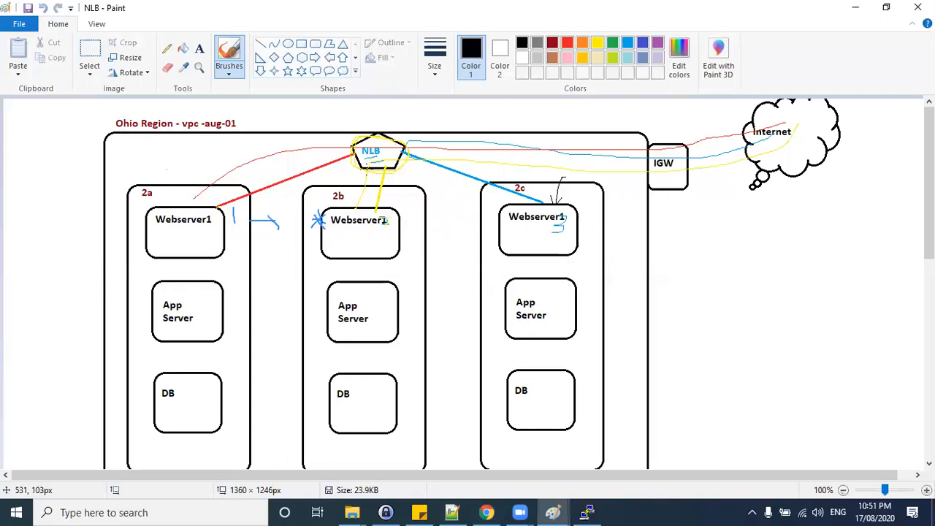
Draw black freehand marks on the NLB diagram: a line from Internet to the NLB and ovals around the server rows with port labels.
drag(755, 150, 395, 160)
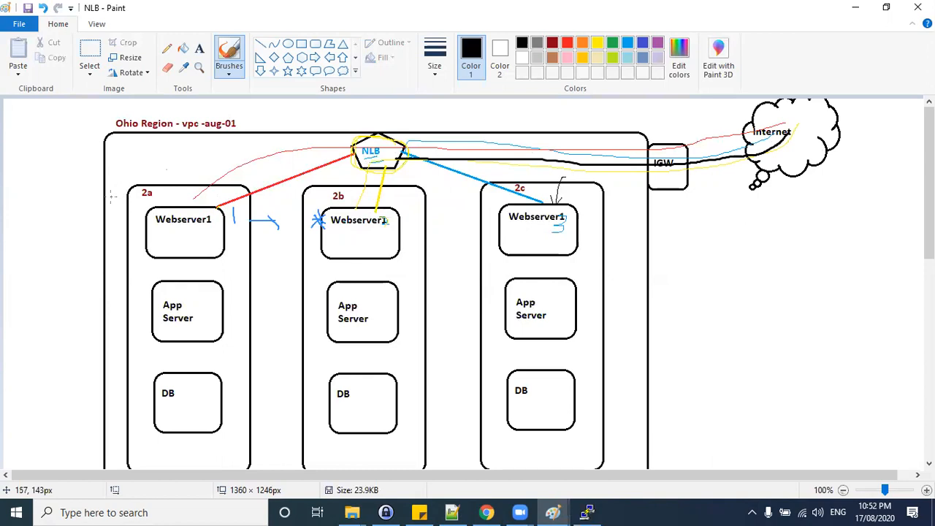
mouse_move(139, 198)
mouse_down()
mouse_move(681, 193)
mouse_move(693, 235)
mouse_move(515, 267)
mouse_move(206, 269)
mouse_move(79, 230)
mouse_move(111, 203)
mouse_up()
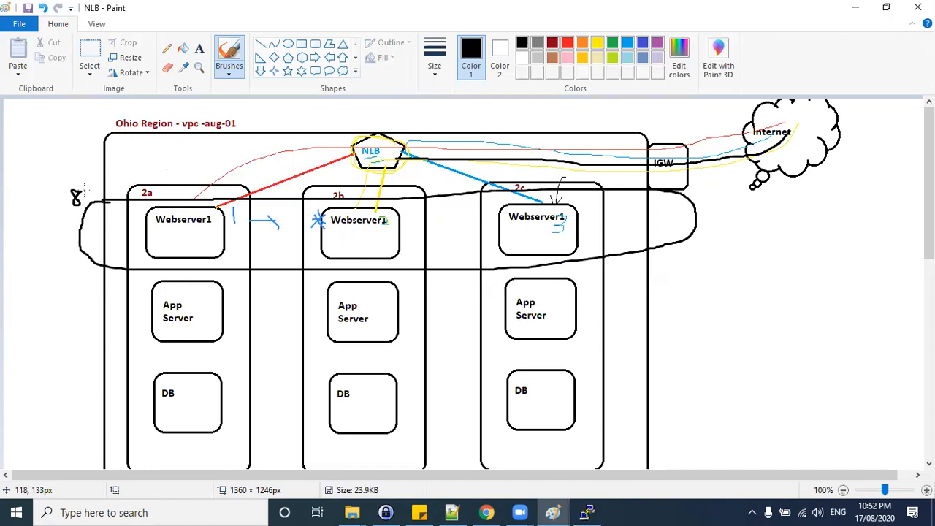
mouse_move(85, 291)
mouse_down()
mouse_move(467, 281)
mouse_move(684, 307)
mouse_move(420, 349)
mouse_move(90, 324)
mouse_move(86, 291)
mouse_move(65, 285)
mouse_up()
drag(84, 279, 83, 280)
mouse_move(103, 377)
mouse_down()
mouse_move(631, 378)
mouse_move(304, 443)
mouse_move(82, 377)
mouse_move(82, 352)
mouse_up()
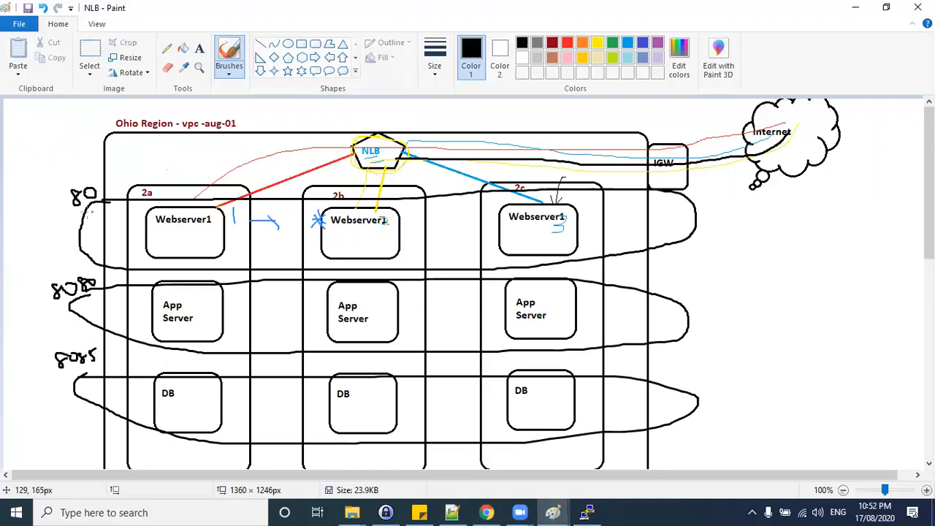
Draw a few more strokes on the NLB diagram, then undo the last six strokes.
drag(123, 179, 361, 161)
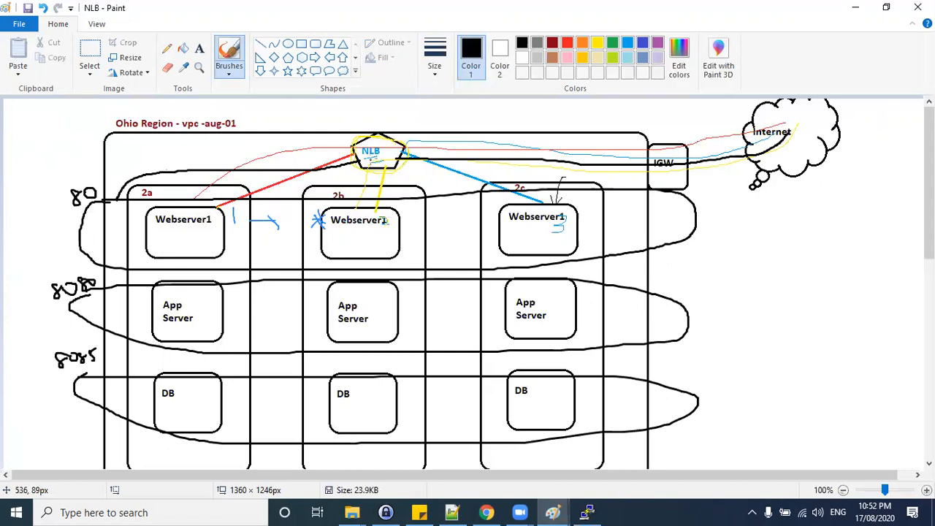
mouse_move(827, 136)
mouse_down()
mouse_move(632, 158)
mouse_move(176, 179)
mouse_move(138, 208)
mouse_move(163, 224)
mouse_move(364, 202)
mouse_up()
drag(159, 203, 581, 229)
key(ctrl+z)
key(ctrl+z)
key(ctrl+z)
key(ctrl+z)
Undo three more strokes and switch back to the Untitled diagram canvas.
key(ctrl+z)
key(ctrl+z)
key(ctrl+z)
key(ctrl+z)
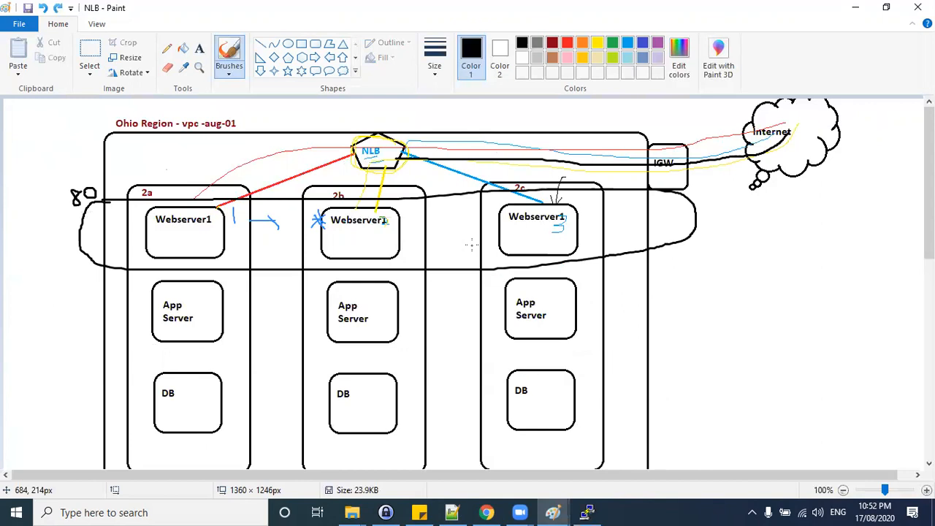
key(alt+Tab)
key(alt+Tab)
key(ctrl+z)
key(ctrl+z)
key(ctrl+z)
key(alt+Tab)
key(alt+Tab)
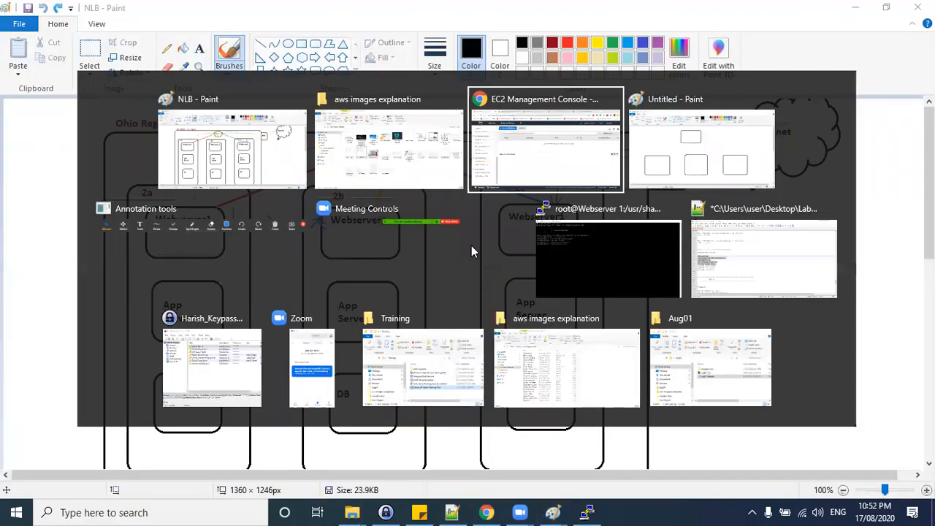
click(654, 169)
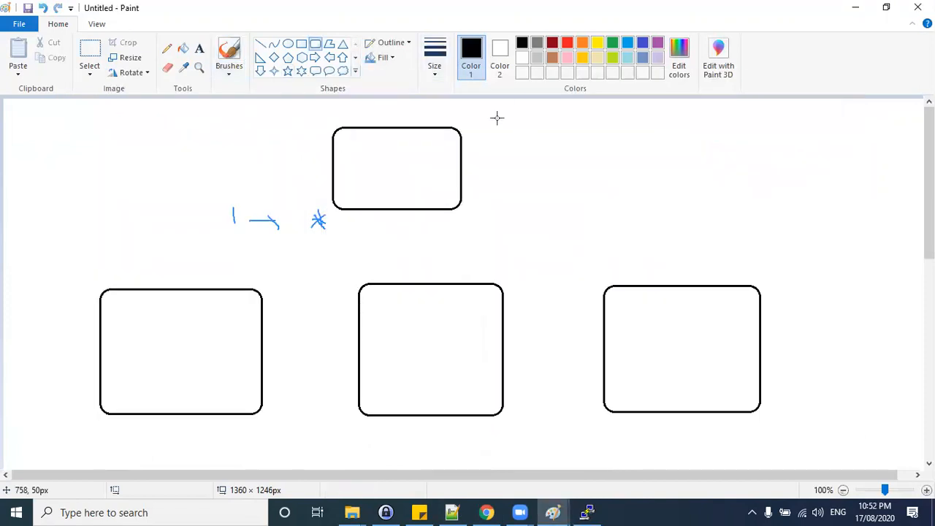
Label the top rounded box ELB.
click(398, 87)
click(347, 152)
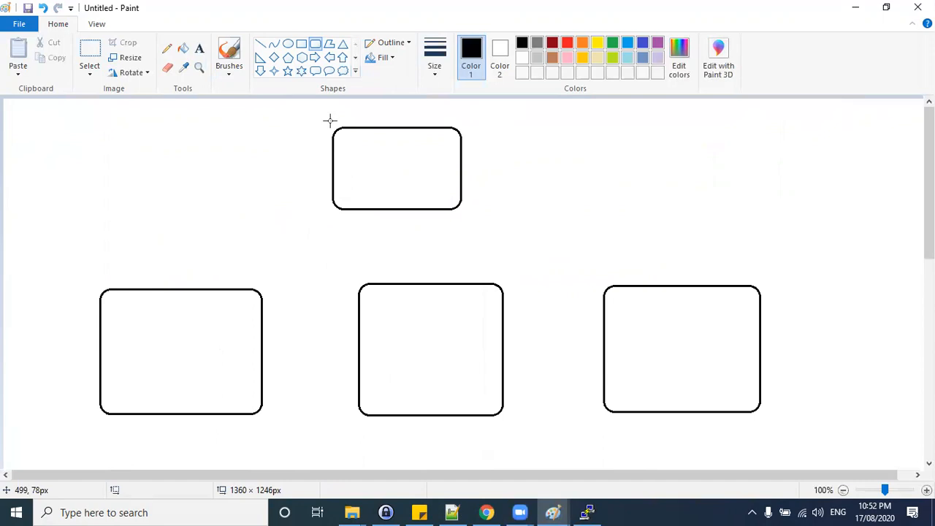
click(199, 48)
click(351, 136)
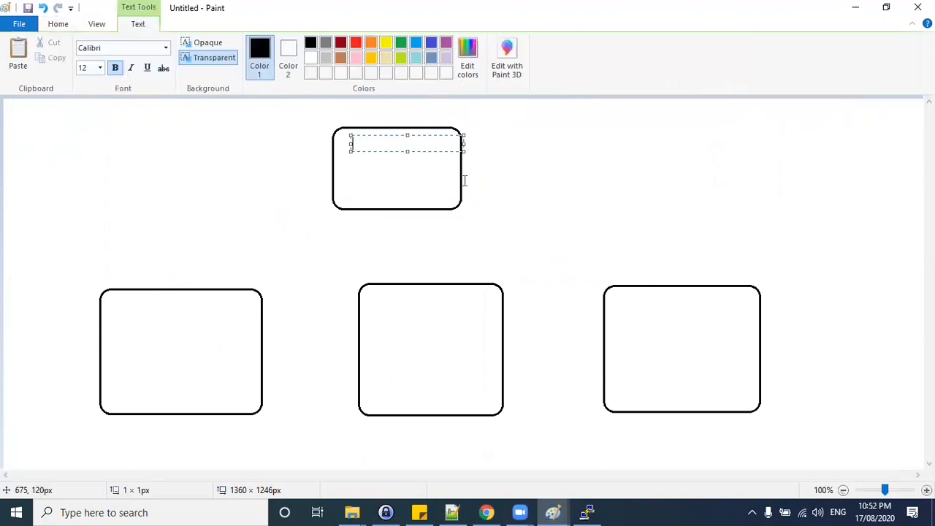
text(ELB)
Add port labels 80, 8081 and 8090 above the left, middle and right boxes.
click(119, 263)
click(101, 263)
click(459, 264)
click(458, 260)
text(8081)
click(733, 270)
click(732, 264)
text(8090)
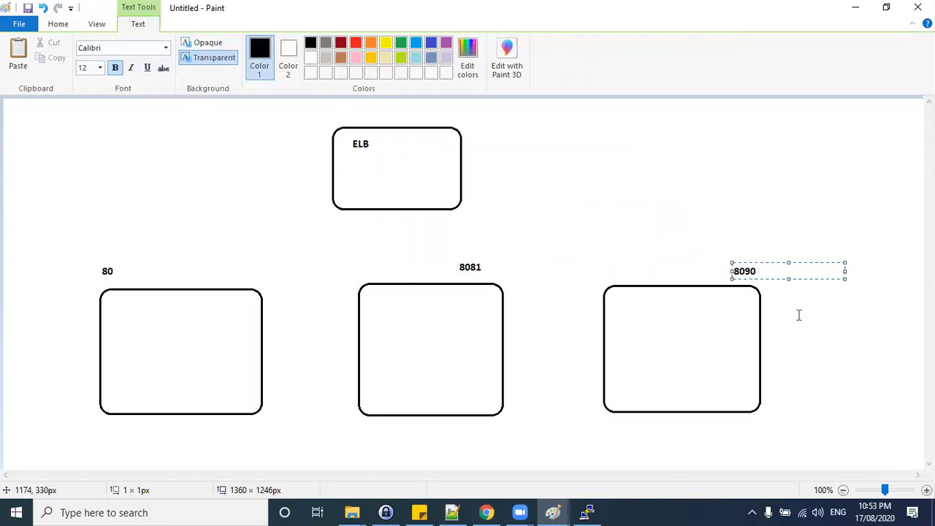
click(797, 315)
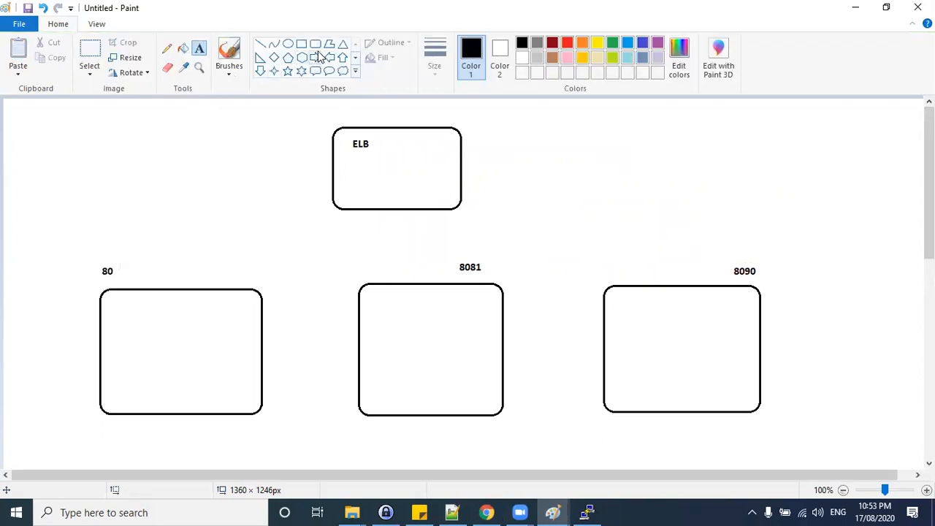
Draw six small rounded rectangles in two rows inside the left box.
drag(108, 308, 143, 350)
click(226, 172)
click(314, 44)
drag(112, 301, 147, 340)
drag(161, 302, 195, 337)
drag(213, 301, 244, 339)
drag(121, 356, 150, 390)
drag(164, 357, 193, 396)
drag(205, 353, 240, 394)
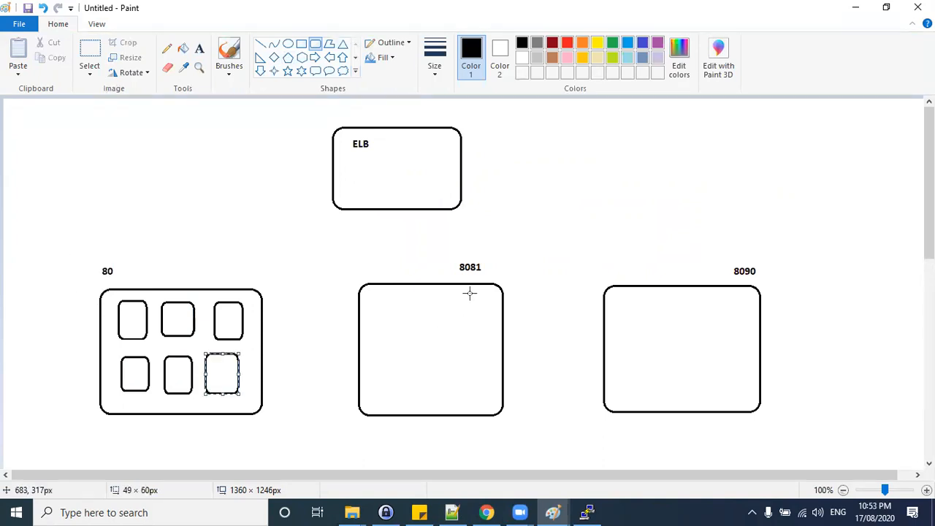
Draw two small rounded rectangles in the middle box and four in the right box.
drag(372, 301, 415, 336)
click(441, 305)
drag(440, 305, 483, 344)
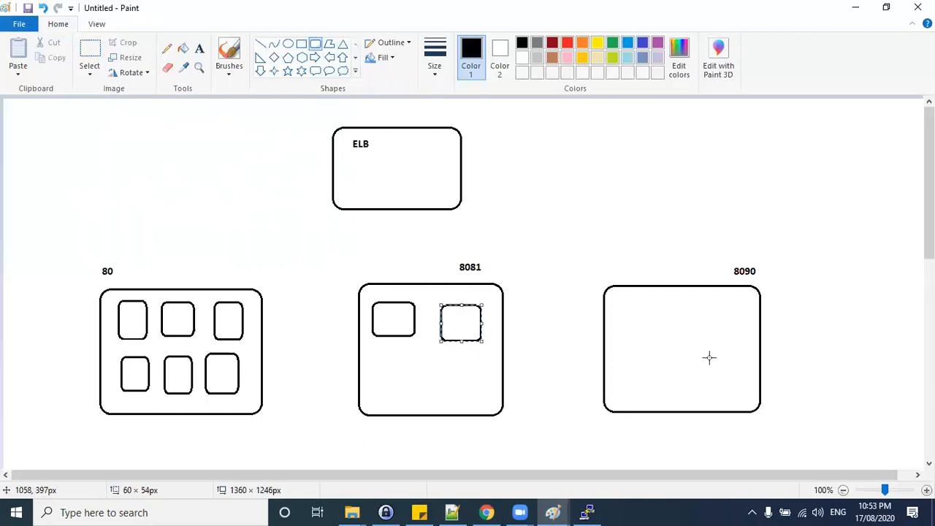
drag(636, 300, 679, 347)
drag(688, 304, 730, 355)
mouse_move(633, 368)
mouse_down()
mouse_move(671, 398)
mouse_move(697, 385)
mouse_move(720, 398)
mouse_up()
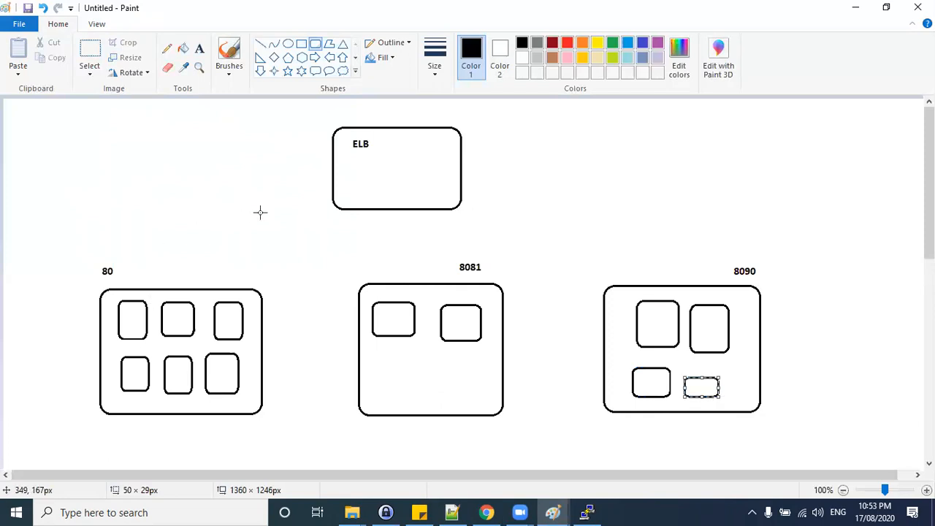
Draw a pencil line from the ELB box to a cloud shape on the right.
click(167, 48)
mouse_move(713, 126)
mouse_down()
mouse_move(778, 168)
mouse_move(710, 143)
mouse_move(495, 141)
mouse_move(409, 156)
mouse_up()
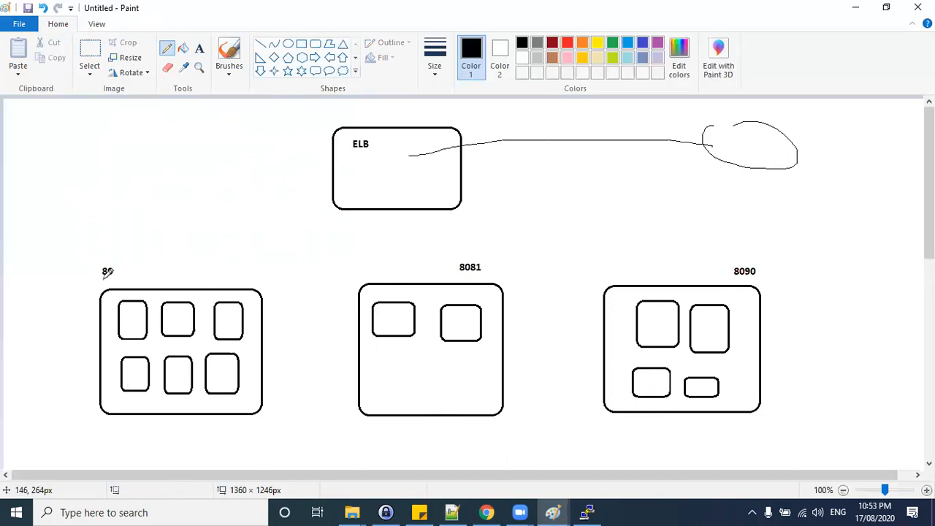
Label the left box Target Group and the middle and right boxes TG.
click(198, 48)
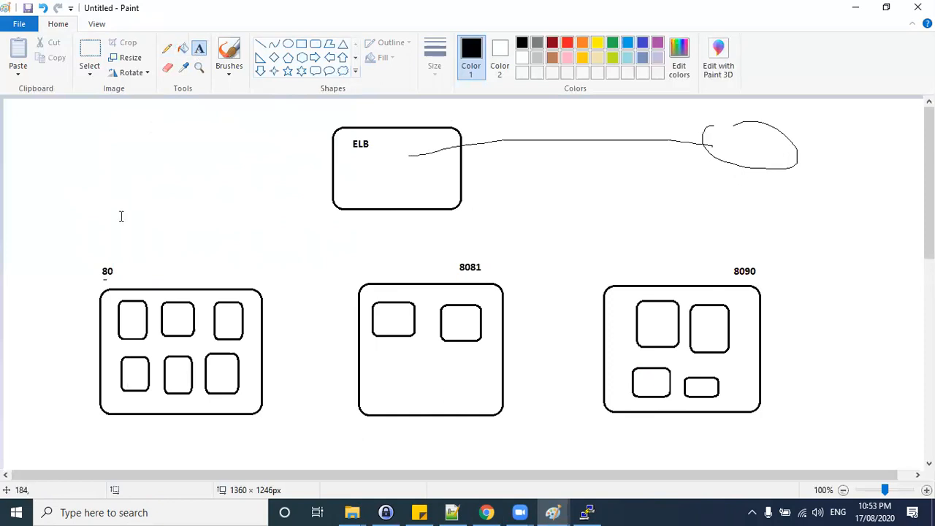
click(122, 278)
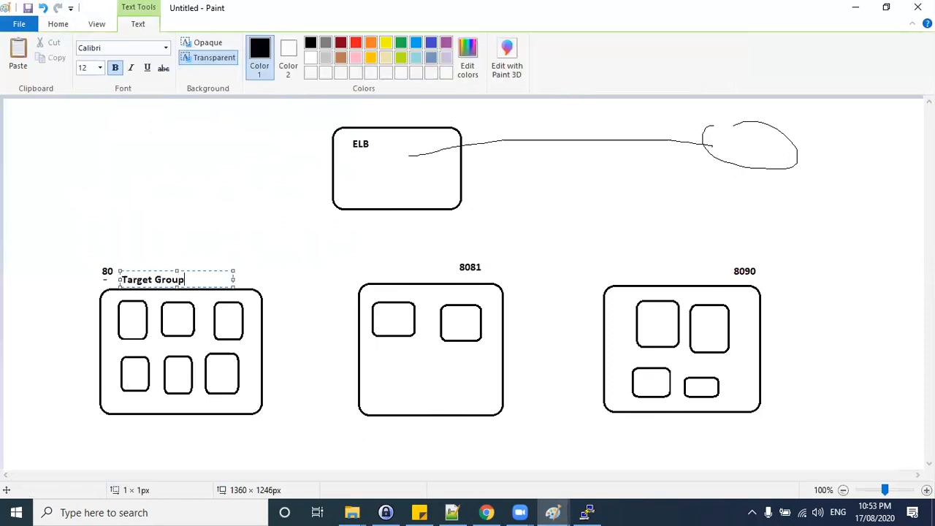
click(420, 271)
click(378, 268)
text(TG)
click(646, 272)
click(645, 273)
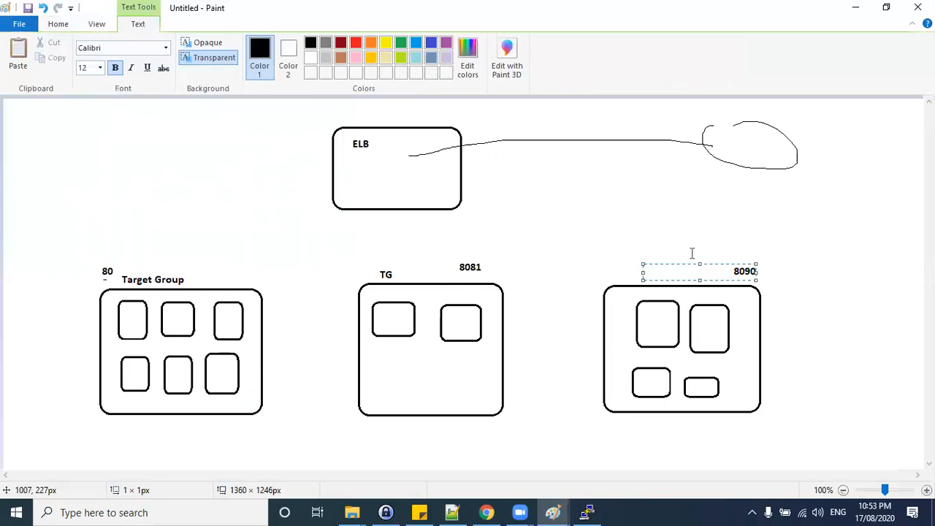
text(TG)
click(616, 276)
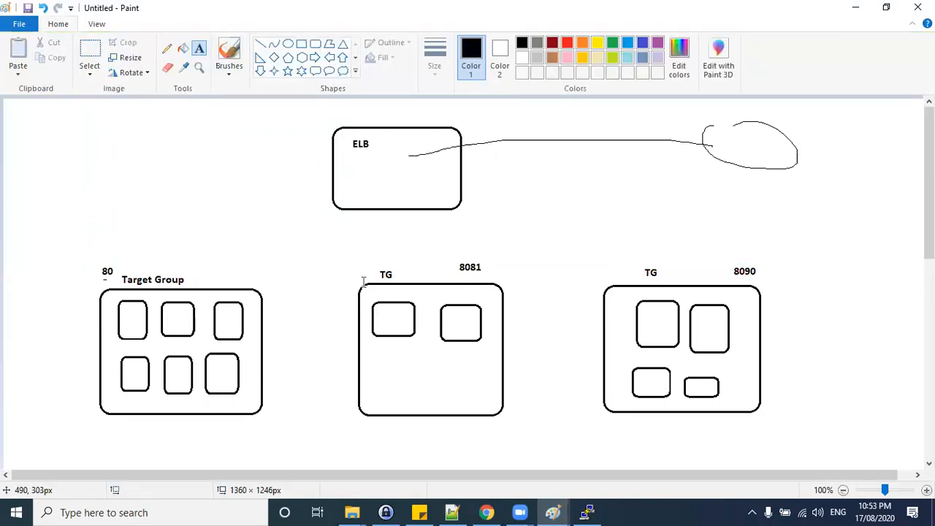
Fill the three target group boxes with red, green and blue using the Fill tool.
click(228, 59)
click(183, 48)
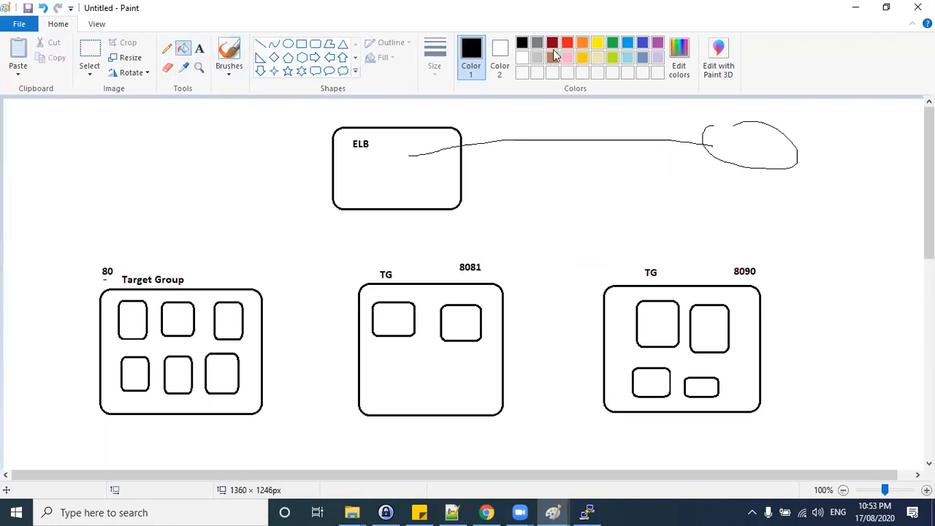
click(567, 42)
click(250, 365)
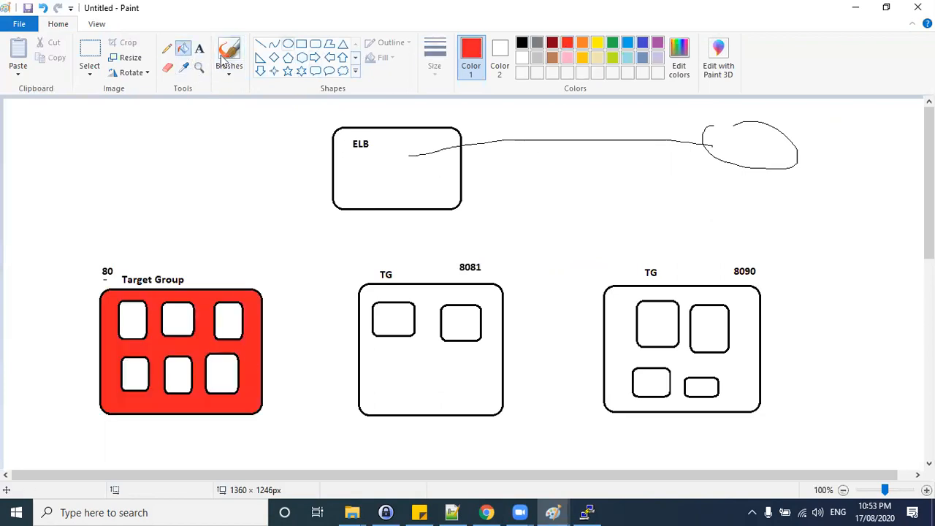
click(612, 42)
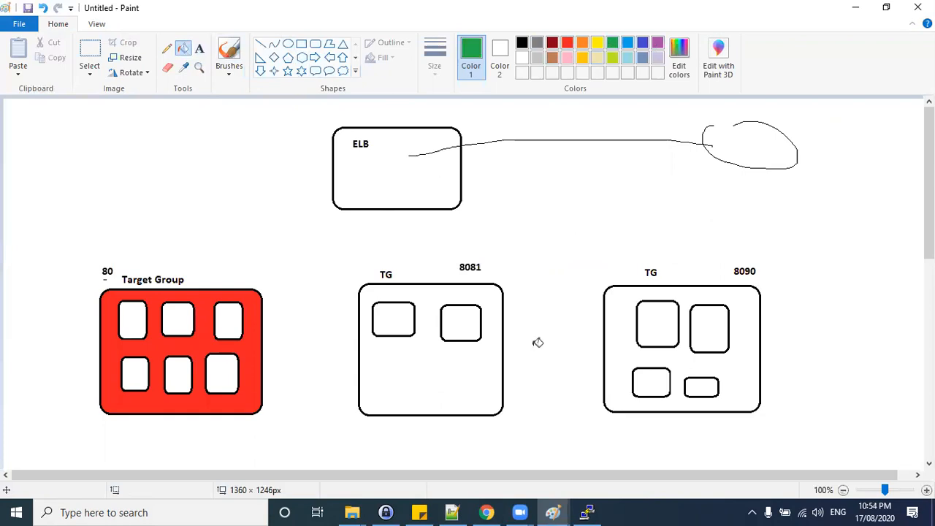
click(486, 364)
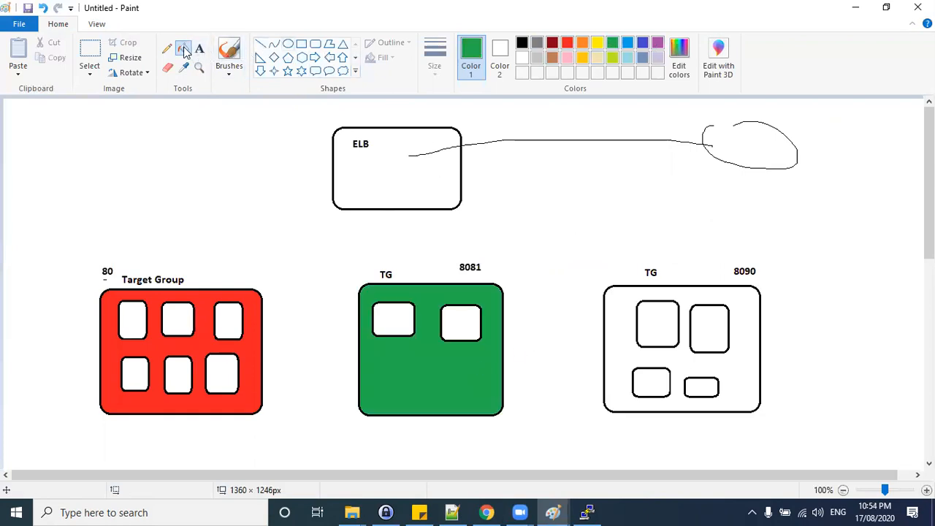
click(642, 42)
click(626, 337)
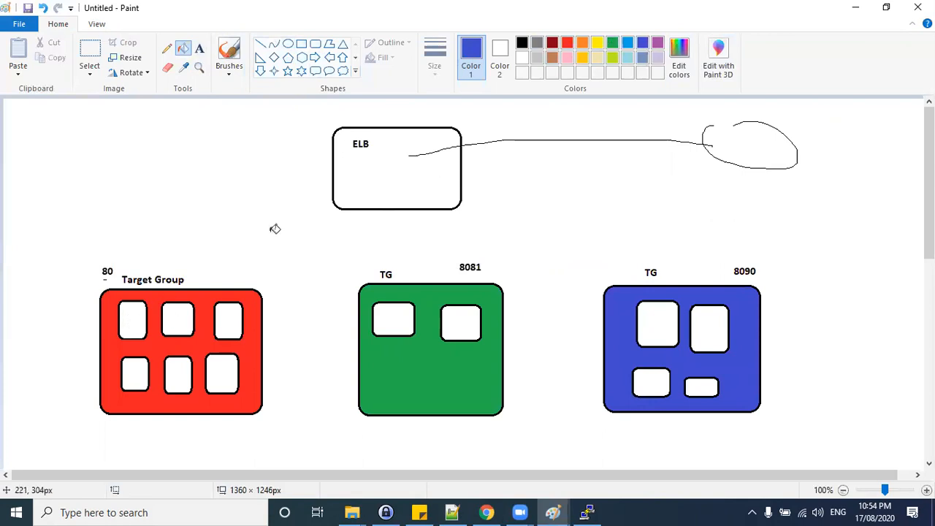
Fill the three top small rectangles in the red box with yellow.
click(597, 42)
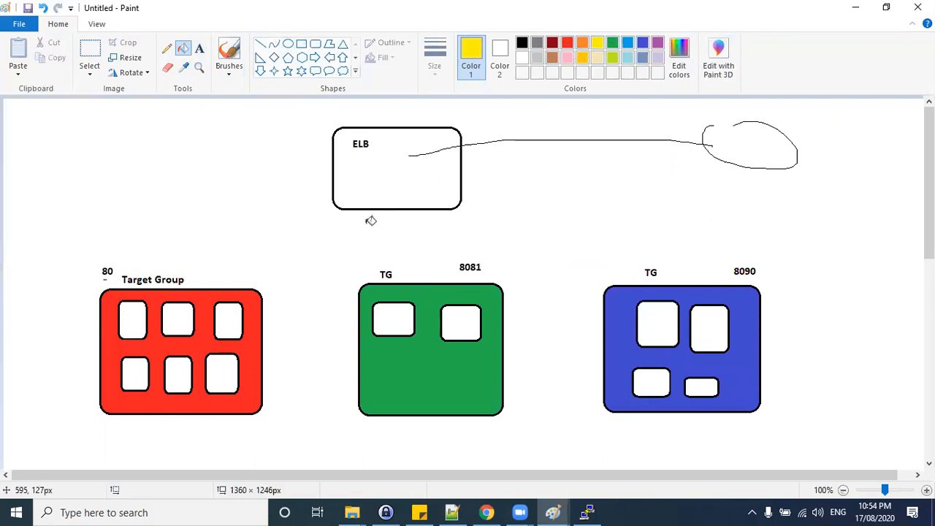
click(129, 318)
click(178, 319)
click(229, 318)
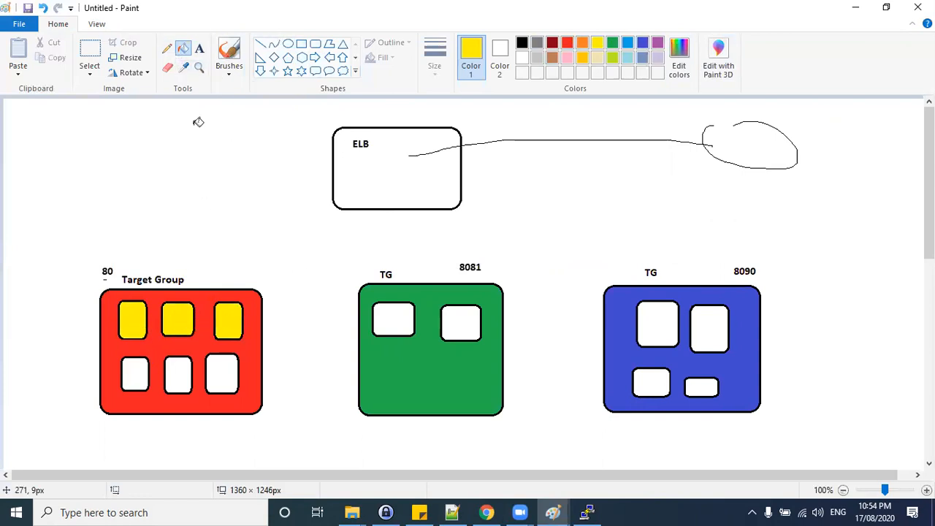
Circle the 80 port label with the yellow pencil.
click(167, 49)
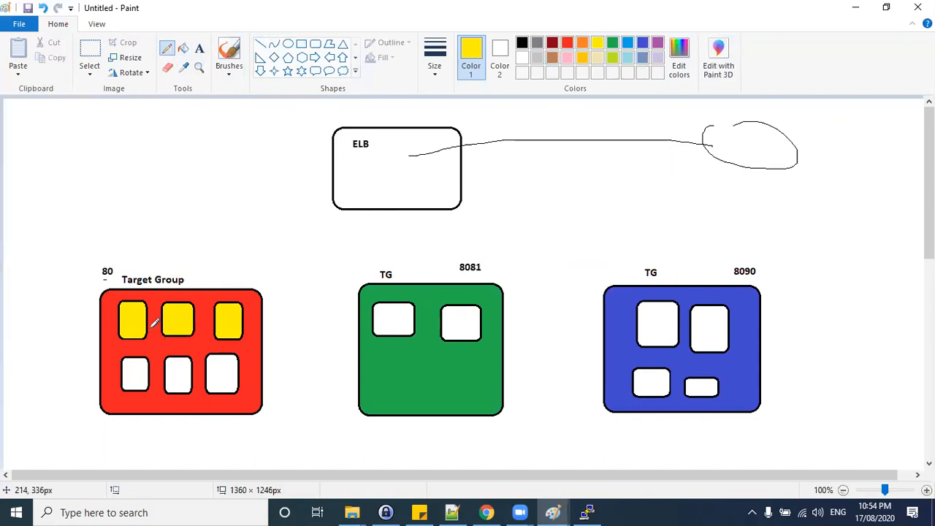
mouse_move(119, 275)
mouse_down()
mouse_move(103, 262)
mouse_move(101, 280)
mouse_up()
Review the load balancers page, the EC2 instances and the Nginx web server test pages in the browser.
key(alt+Tab)
click(743, 146)
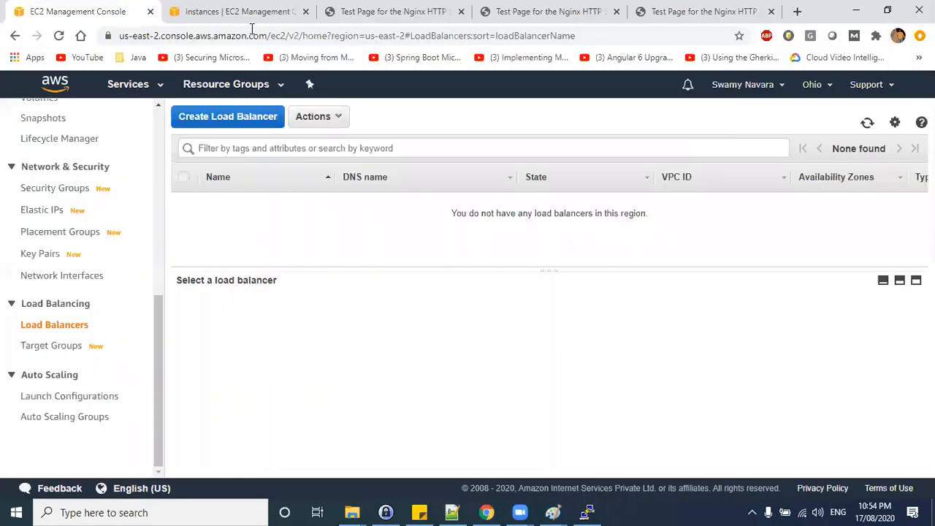
click(241, 11)
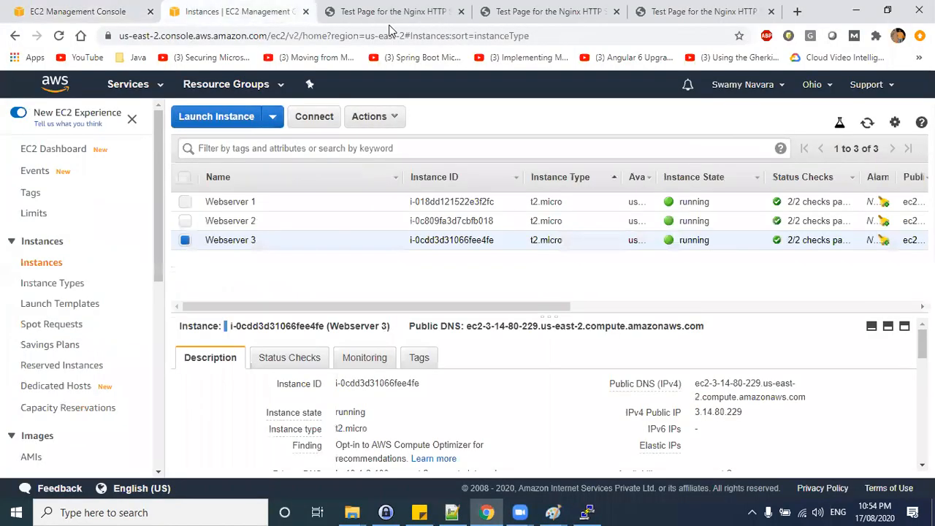
click(683, 11)
click(515, 13)
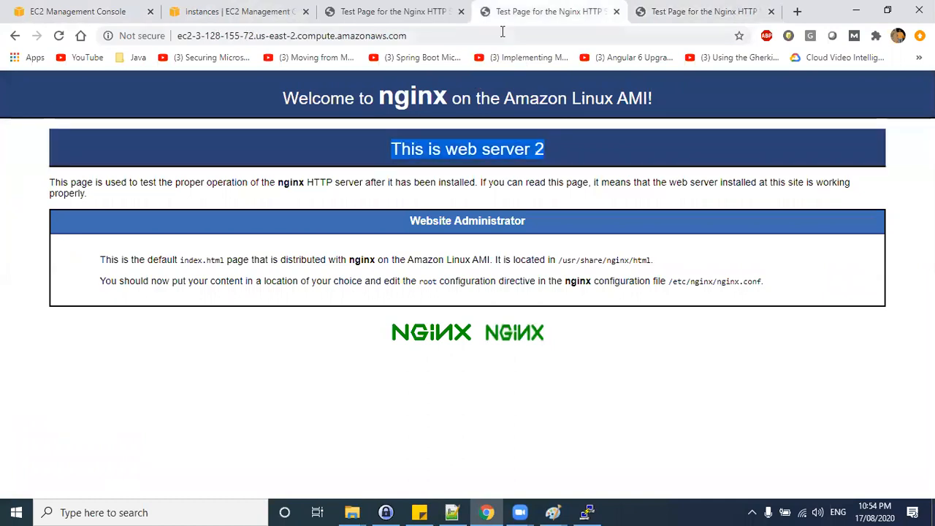
click(398, 16)
click(418, 36)
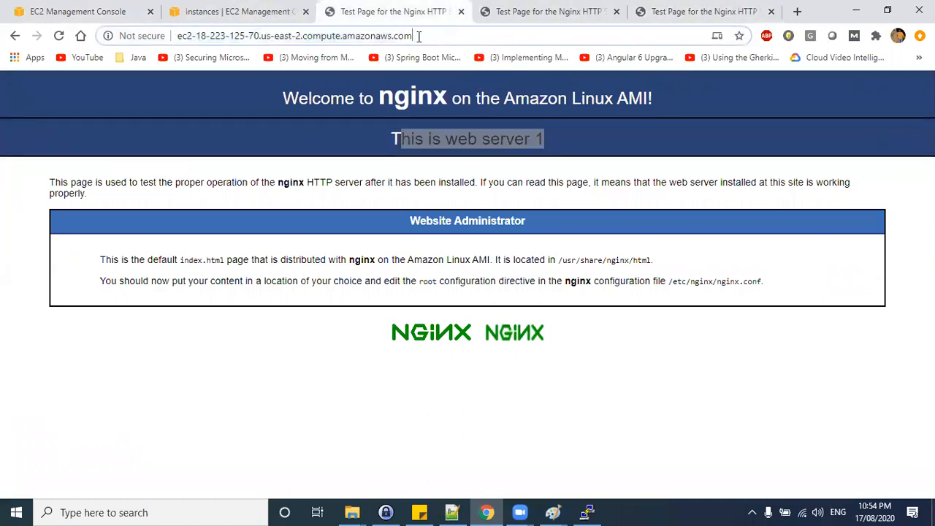
drag(428, 39, 173, 36)
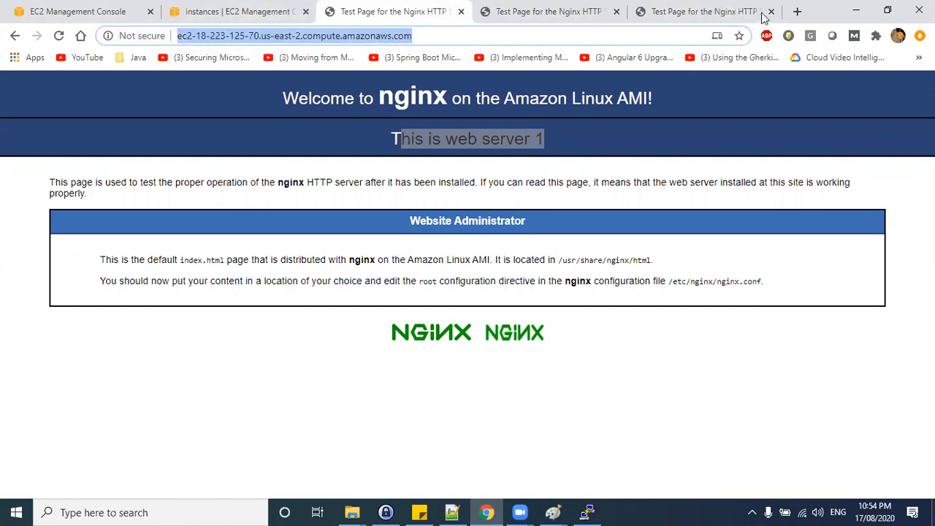
click(856, 11)
Handwrite http/TCP beside port 80, circle the middle TG label and write a protocol note inside the ELB box.
mouse_move(63, 253)
mouse_down()
mouse_move(64, 263)
mouse_move(75, 238)
mouse_move(70, 251)
mouse_move(87, 243)
mouse_up()
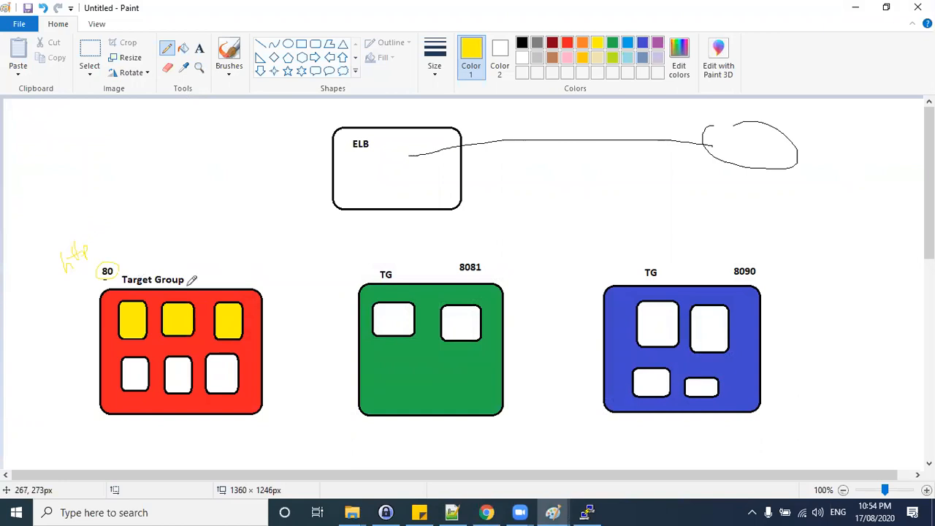
mouse_move(55, 275)
mouse_down()
mouse_move(101, 235)
mouse_move(99, 249)
mouse_move(116, 243)
mouse_up()
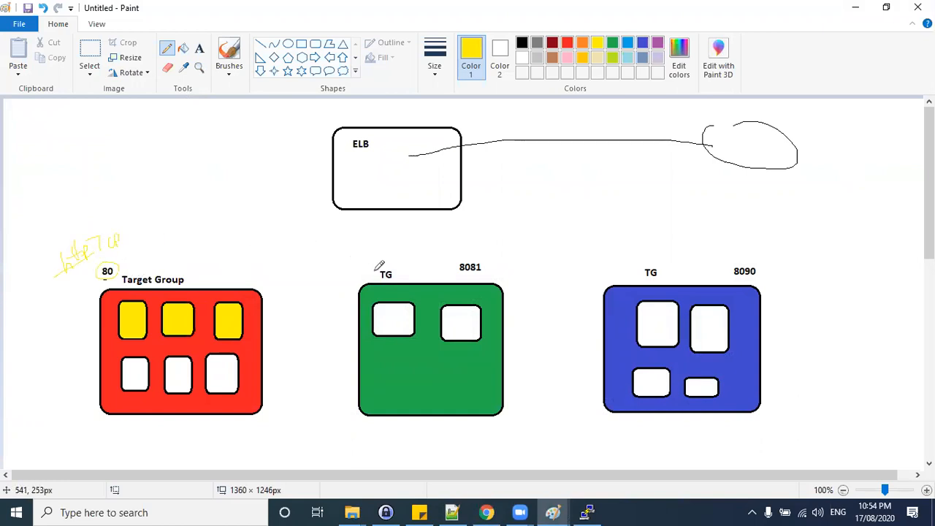
mouse_move(385, 259)
mouse_down()
mouse_move(401, 280)
mouse_move(377, 263)
mouse_up()
mouse_move(371, 163)
mouse_down()
mouse_move(385, 152)
mouse_move(418, 161)
mouse_move(432, 143)
mouse_up()
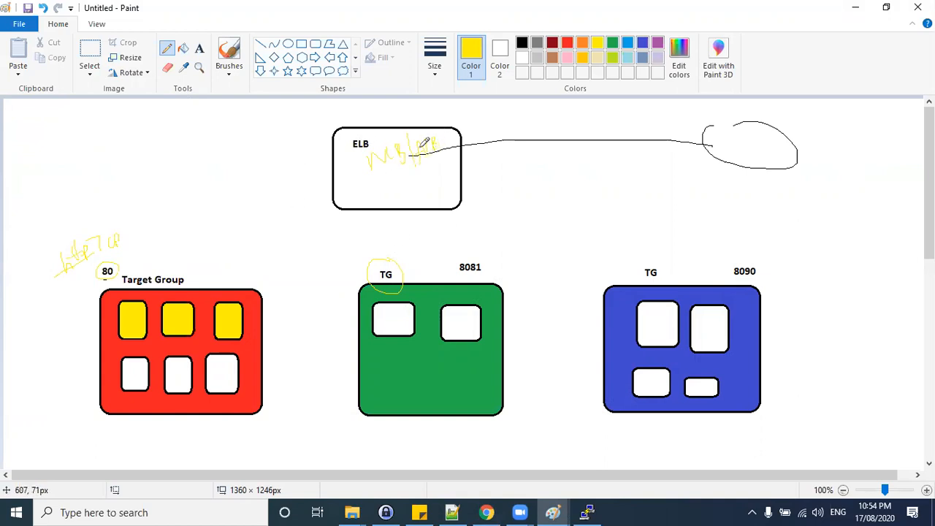
Draw black straight lines from the ELB box to each of the three target group boxes.
click(260, 44)
mouse_move(249, 288)
mouse_down()
mouse_move(268, 255)
mouse_move(335, 209)
mouse_up()
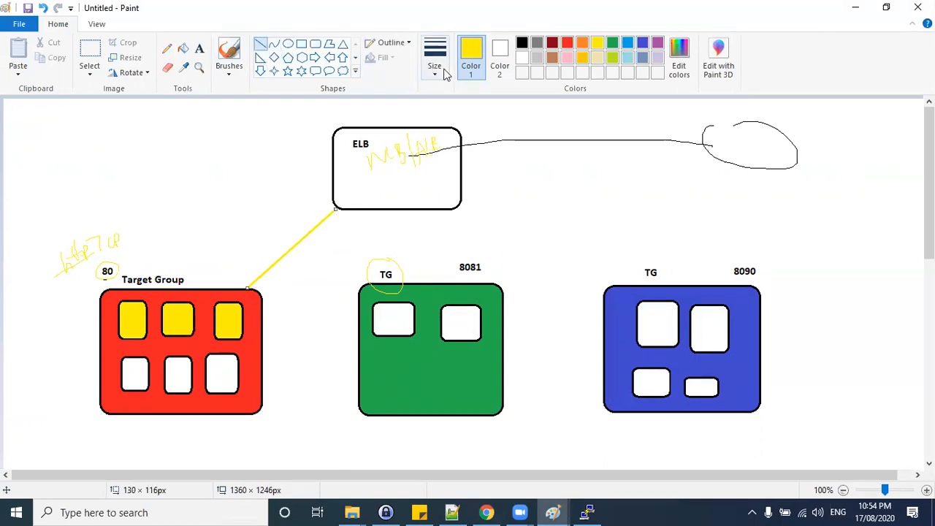
click(523, 45)
drag(405, 204, 446, 283)
drag(498, 214, 619, 288)
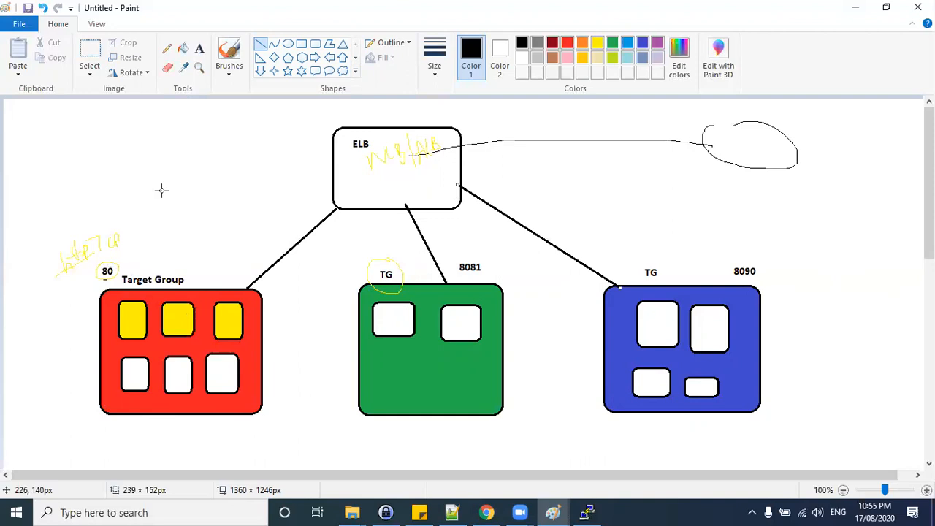
Add pencil check marks next to the 80, 8081 and 8090 port labels.
click(166, 49)
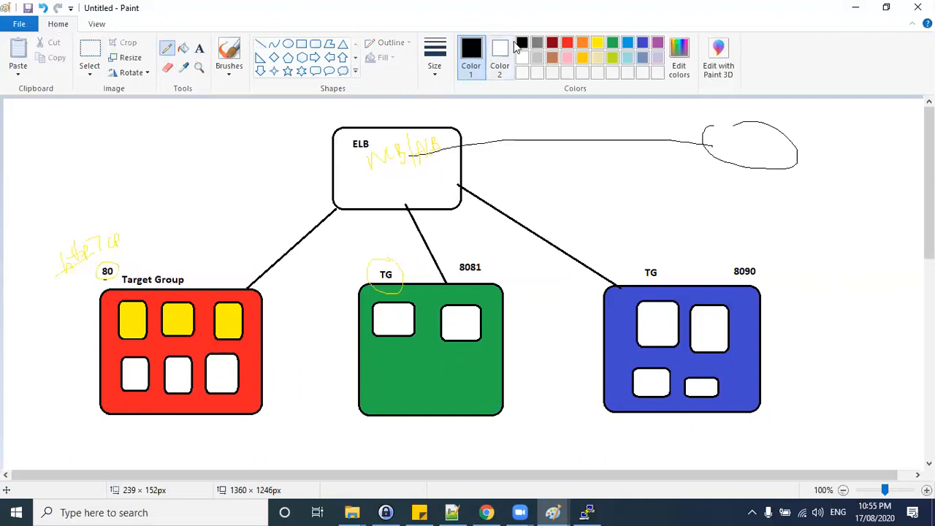
drag(488, 271, 507, 257)
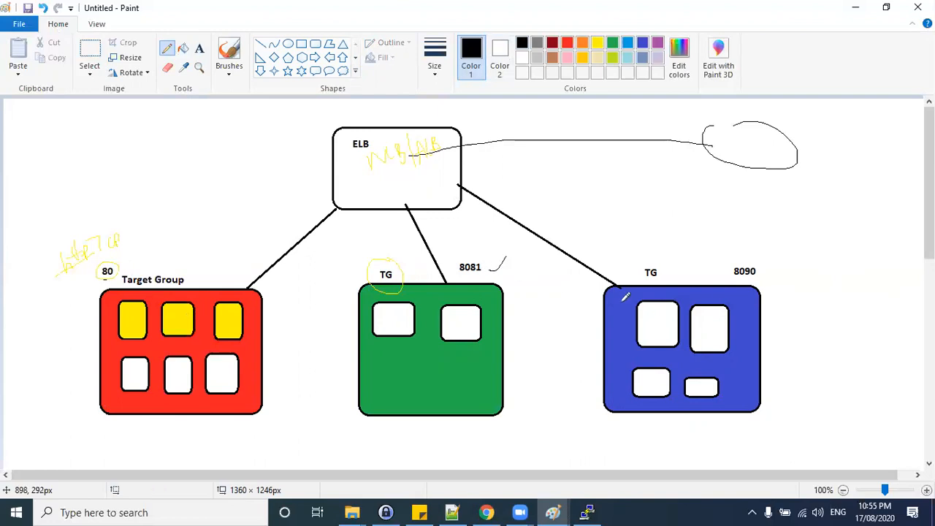
drag(766, 272, 793, 255)
drag(122, 264, 133, 255)
Underline the note in the ELB box and number the yellow rectangles 1, 2 and 3.
drag(369, 173, 446, 157)
mouse_move(128, 316)
mouse_down()
mouse_move(185, 327)
mouse_move(230, 320)
mouse_move(243, 330)
mouse_move(219, 335)
mouse_up()
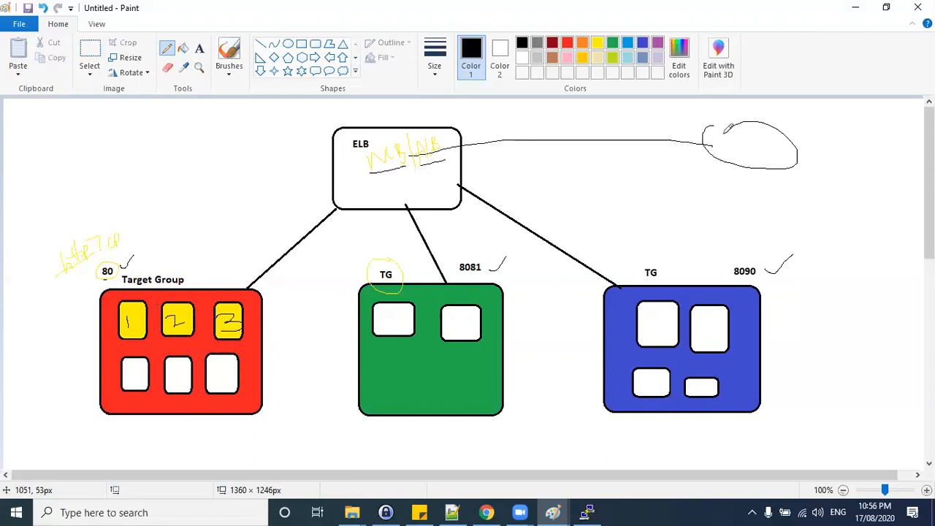
Annotate around the ELB box with an extra internet line, an NLB label, an arrow to port 80 and numbered circles.
mouse_move(706, 139)
mouse_down()
mouse_move(484, 129)
mouse_move(439, 148)
mouse_up()
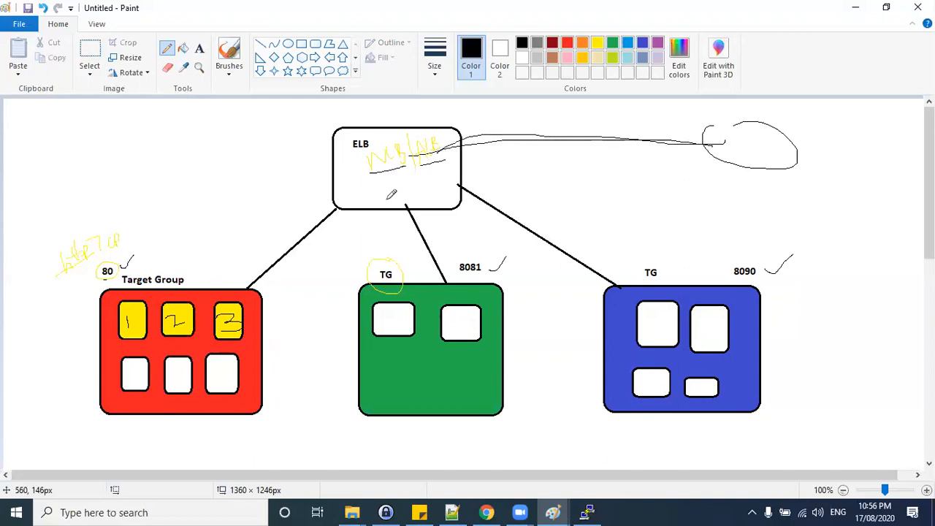
mouse_move(387, 196)
mouse_down()
mouse_move(409, 183)
mouse_move(423, 184)
mouse_move(418, 194)
mouse_up()
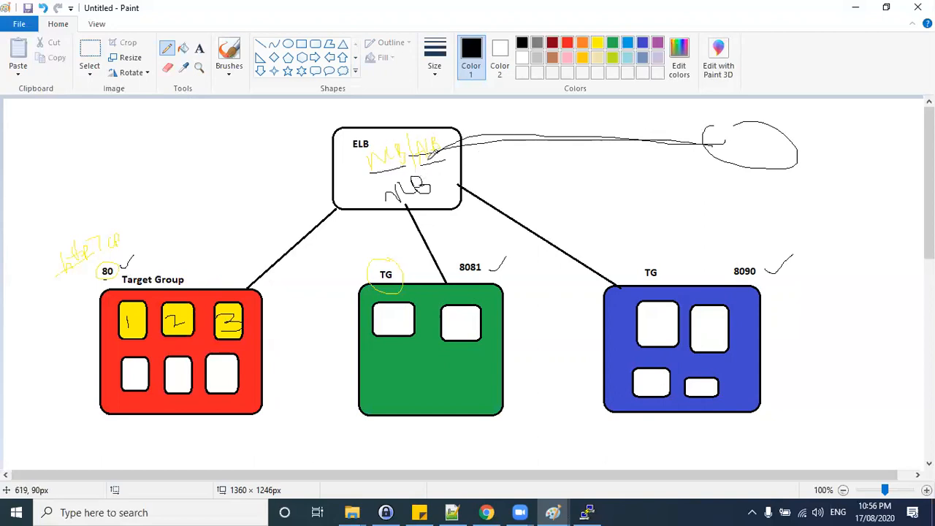
mouse_move(612, 134)
mouse_down()
mouse_move(456, 139)
mouse_move(373, 178)
mouse_move(336, 209)
mouse_move(119, 260)
mouse_move(118, 268)
mouse_up()
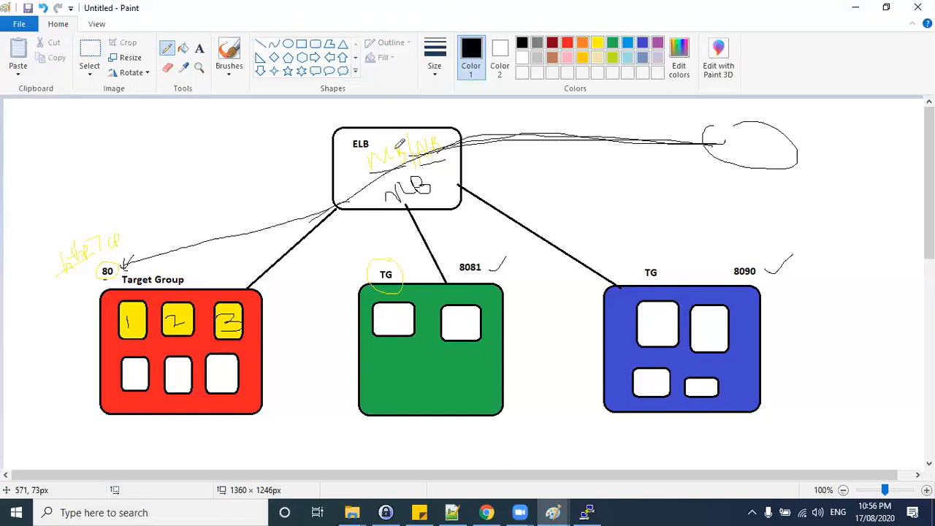
drag(164, 137, 189, 192)
mouse_move(189, 168)
mouse_down()
mouse_move(162, 182)
mouse_move(192, 168)
mouse_up()
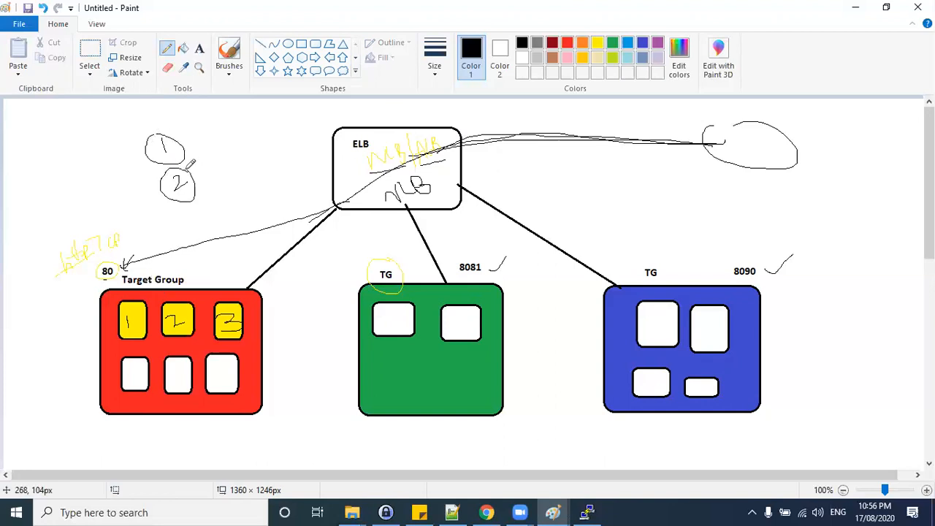
mouse_move(313, 127)
mouse_down()
mouse_move(349, 106)
mouse_move(357, 130)
mouse_move(345, 145)
mouse_move(379, 146)
mouse_move(369, 131)
mouse_move(354, 163)
mouse_move(257, 203)
mouse_move(264, 219)
mouse_up()
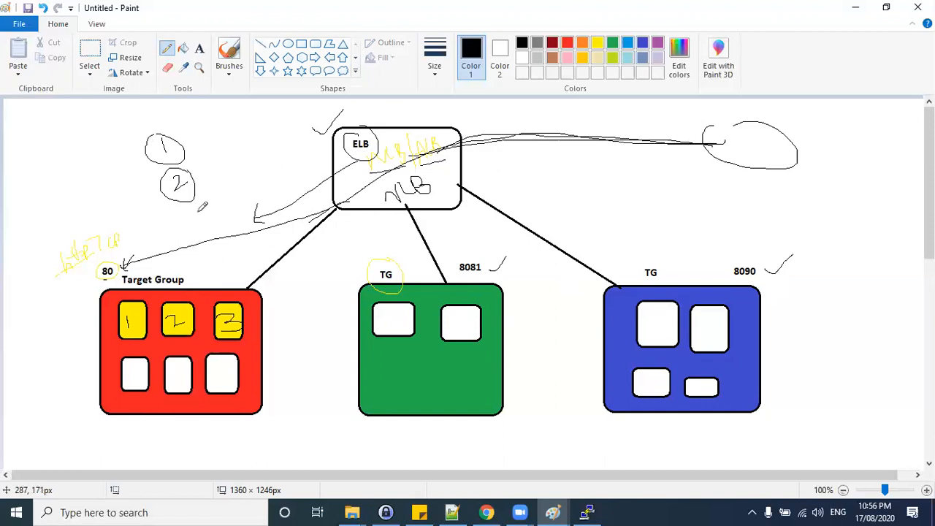
mouse_move(196, 134)
mouse_down()
mouse_move(211, 145)
mouse_move(200, 175)
mouse_up()
Undo the recent annotations around the ELB box.
key(ctrl+z)
key(ctrl+z)
key(ctrl+z)
key(ctrl+z)
key(ctrl+z)
key(ctrl+z)
key(ctrl+z)
key(ctrl+z)
key(ctrl+z)
key(ctrl+z)
key(ctrl+z)
key(ctrl+z)
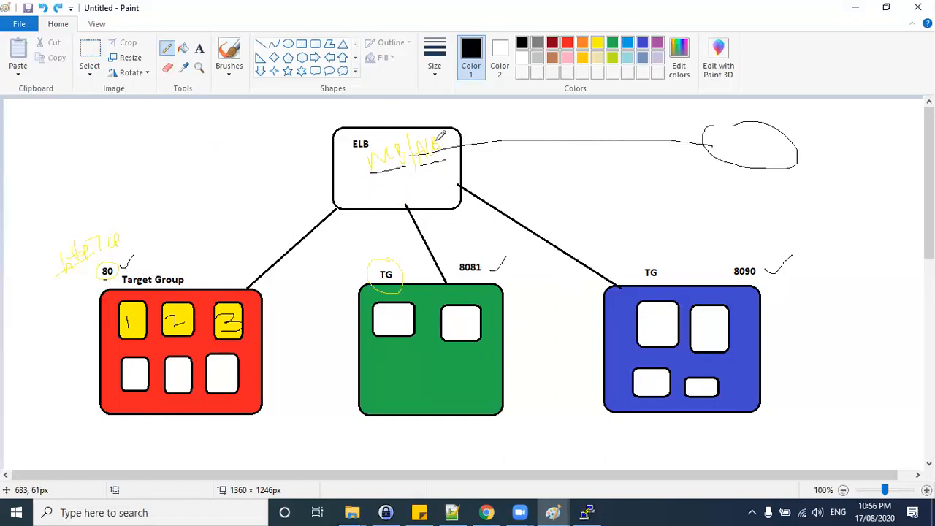
Underline the ELB note, draw a curved arrow leftward from the ELB box and write select beside it.
drag(372, 172, 403, 166)
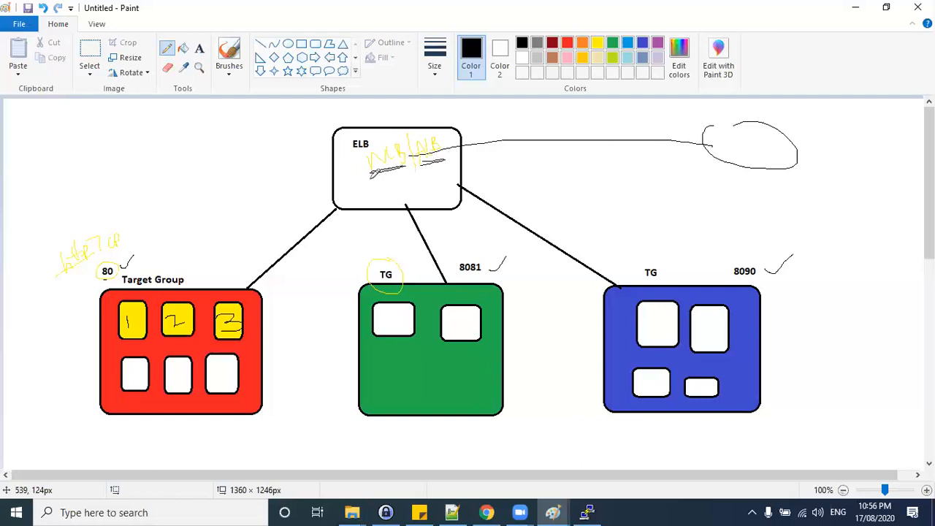
drag(386, 173, 292, 167)
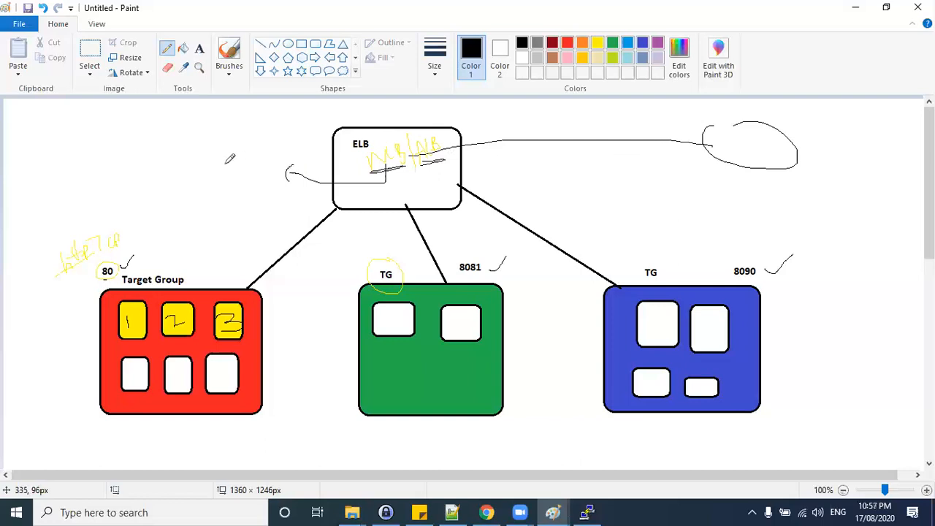
mouse_move(213, 153)
mouse_down()
mouse_move(209, 167)
mouse_move(253, 156)
mouse_up()
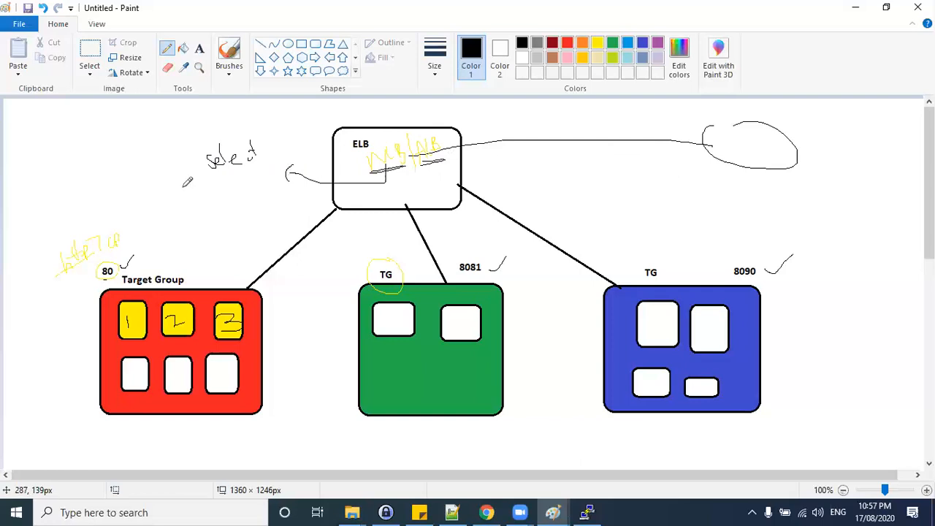
Switch to the NLB diagram and tick the VPC and availability zones 2a, 2b and 2c.
click(317, 513)
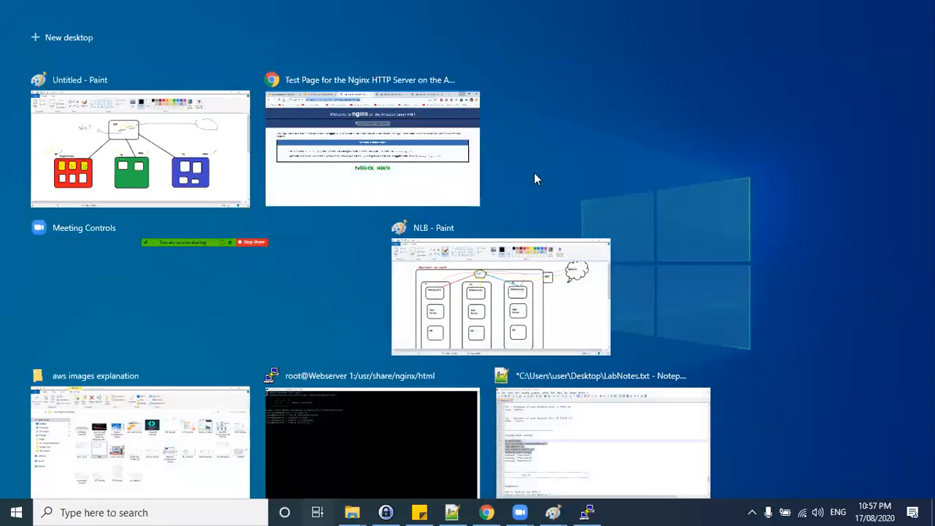
click(480, 274)
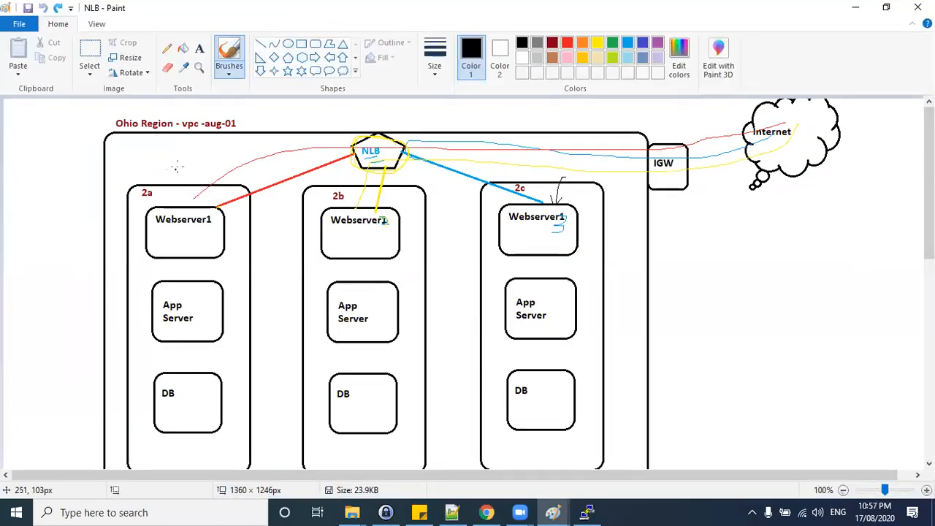
drag(114, 171, 133, 157)
drag(299, 187, 324, 176)
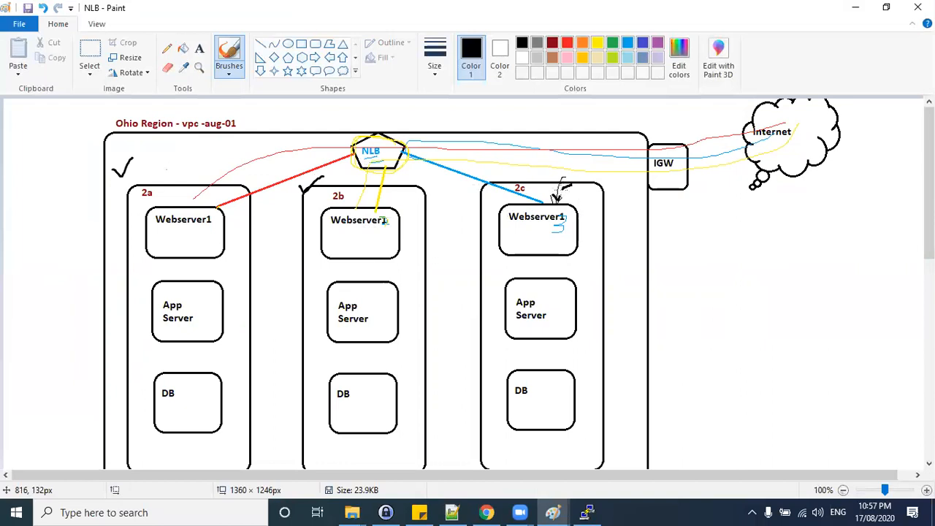
key(ctrl+z)
drag(121, 173, 132, 157)
drag(528, 175, 559, 168)
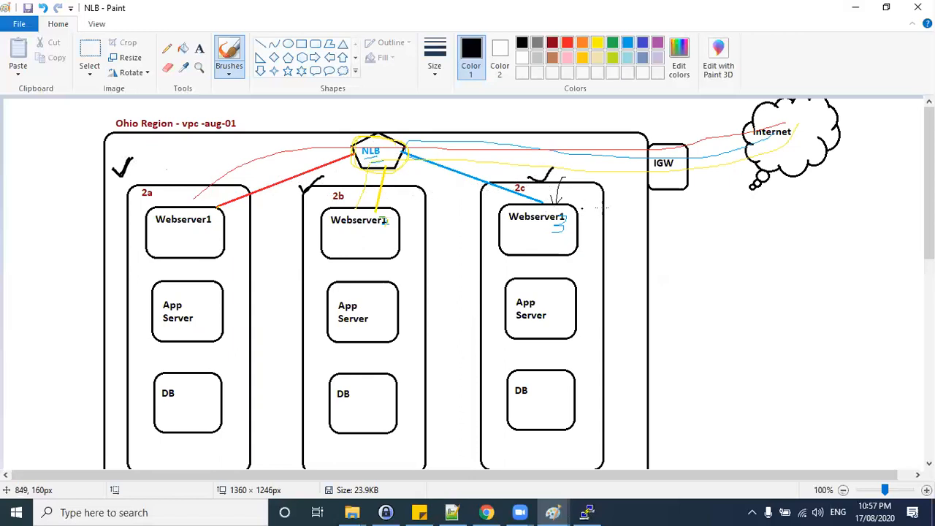
Switch to the browser tab showing the web server 1 test page.
key(alt+Tab)
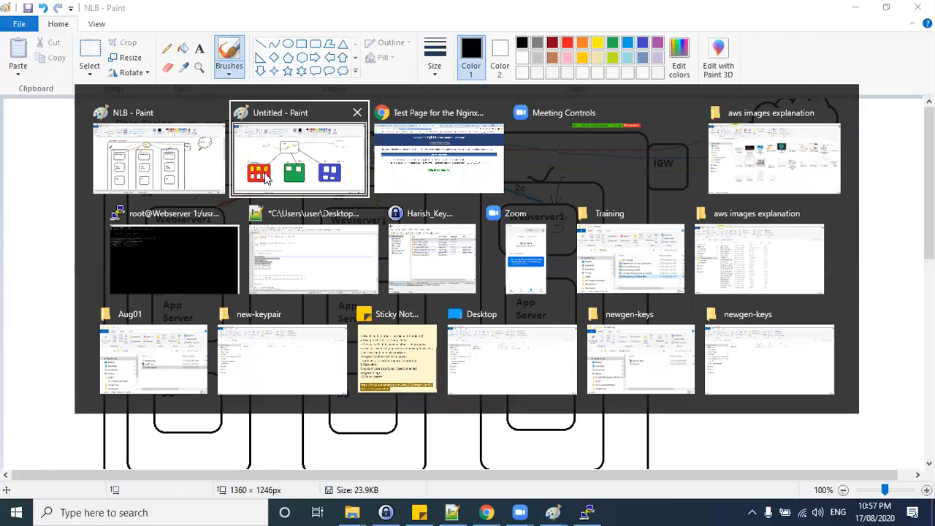
click(856, 8)
click(856, 7)
click(856, 7)
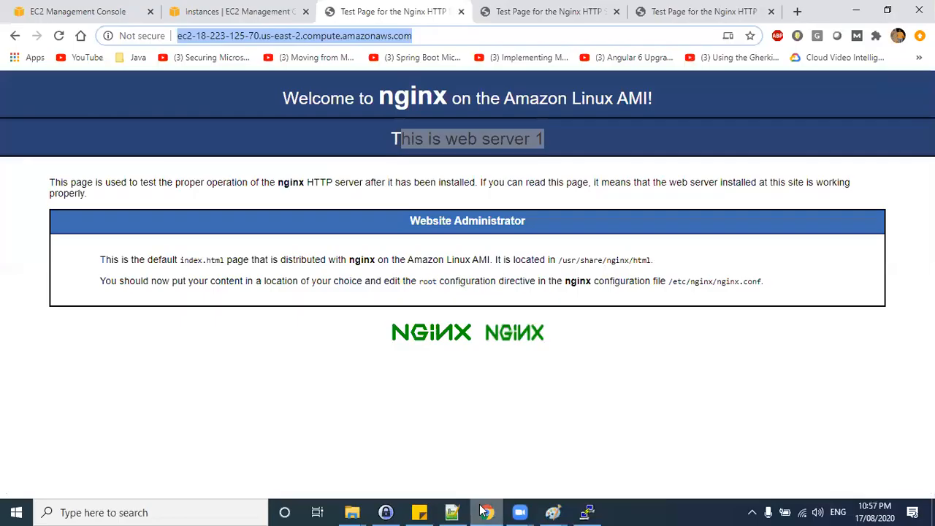
click(486, 512)
click(379, 254)
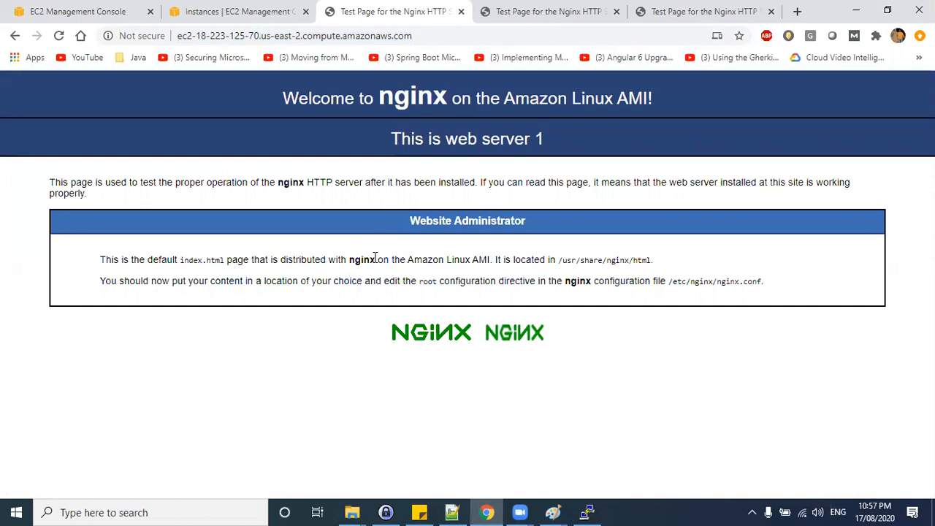
Open a new browser tab and enter nlb in the address bar.
click(797, 11)
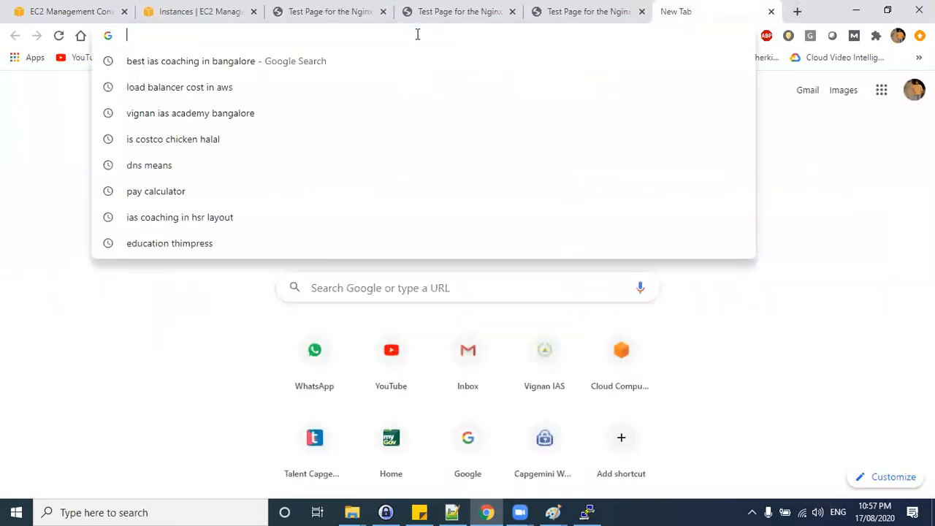
text(nlb)
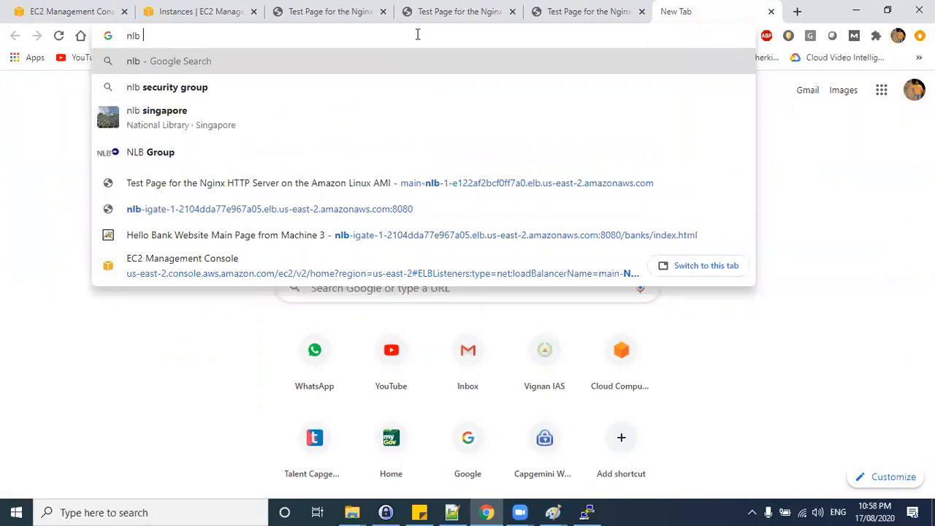
double_click(159, 35)
Switch to the Untitled Paint diagram and draw a large freehand loop enclosing the ELB box and all three target groups.
key(super+d)
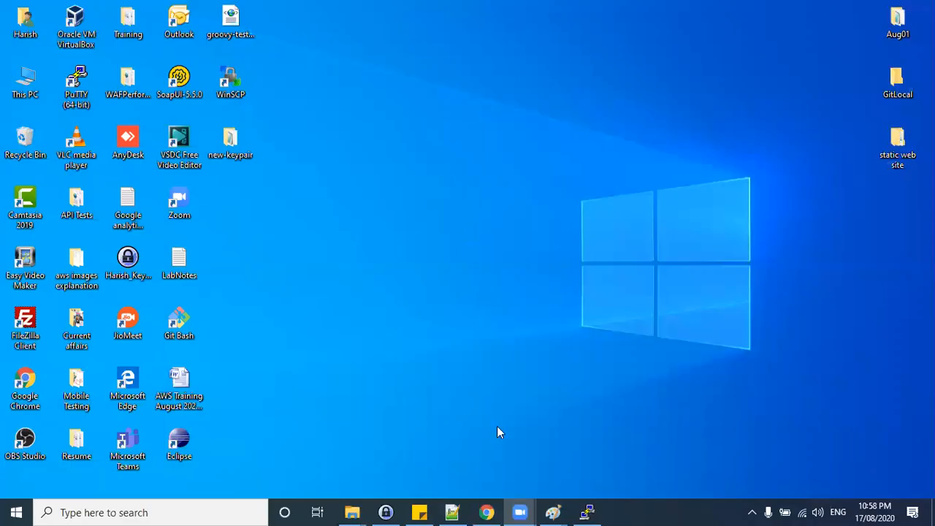
mouse_move(557, 510)
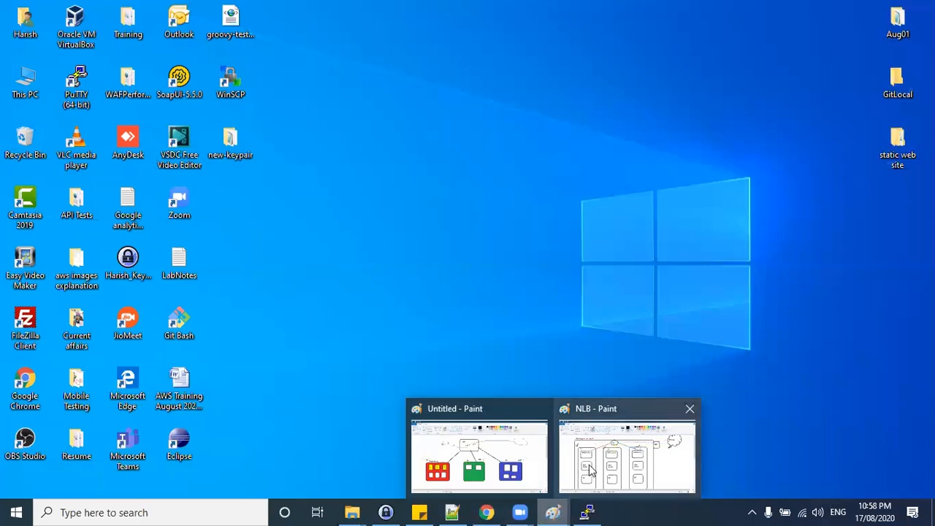
click(494, 467)
mouse_move(564, 120)
mouse_down()
mouse_move(279, 109)
mouse_move(27, 337)
mouse_up()
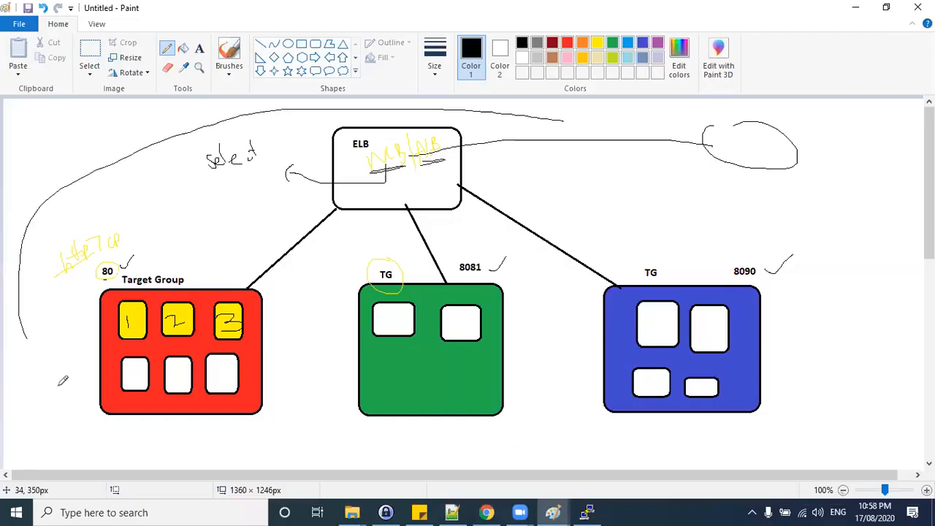
drag(63, 381, 549, 119)
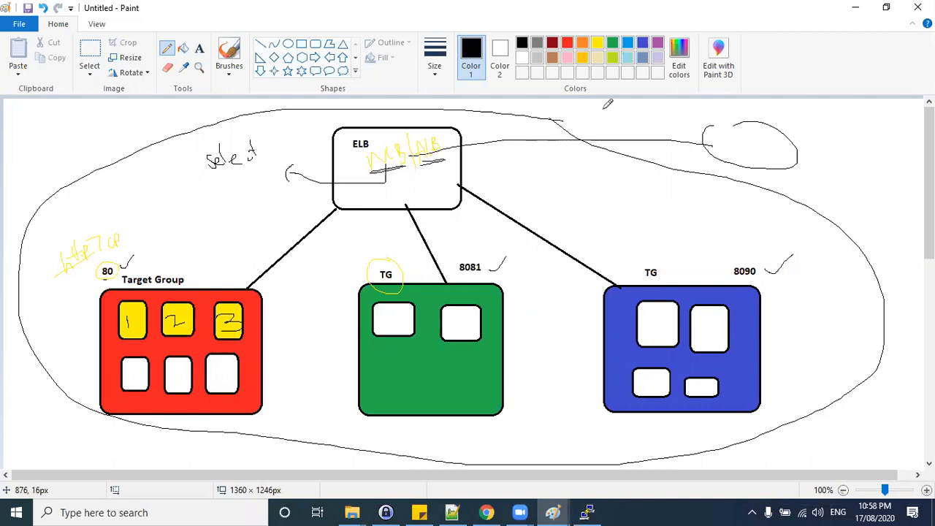
Switch back to the NLB Paint diagram.
key(alt+Tab)
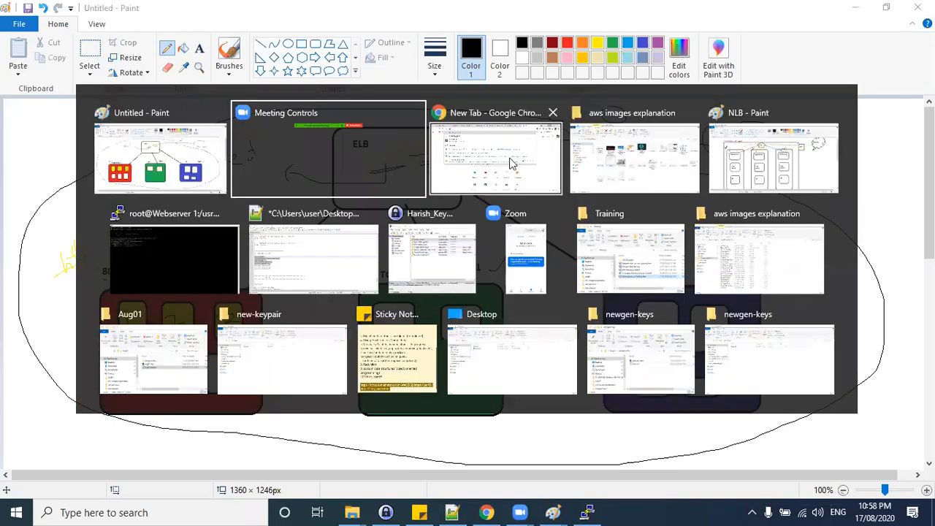
click(752, 164)
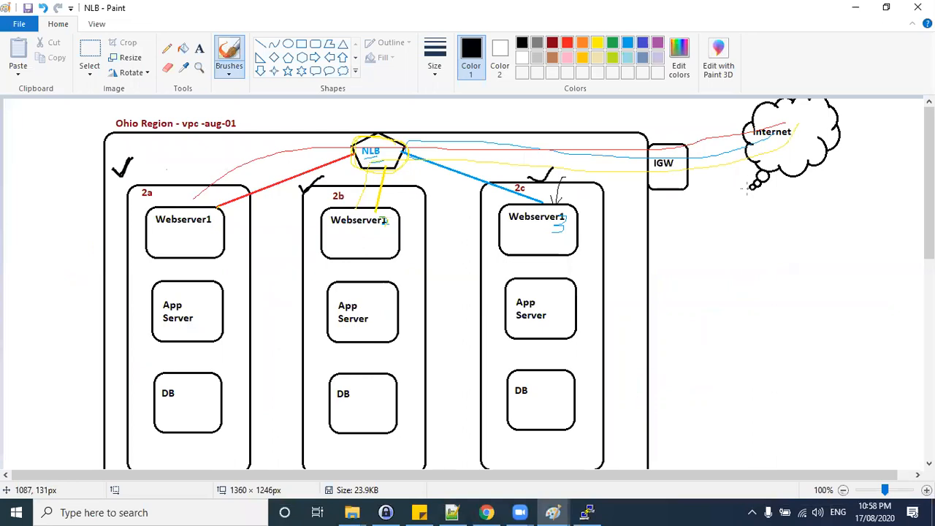
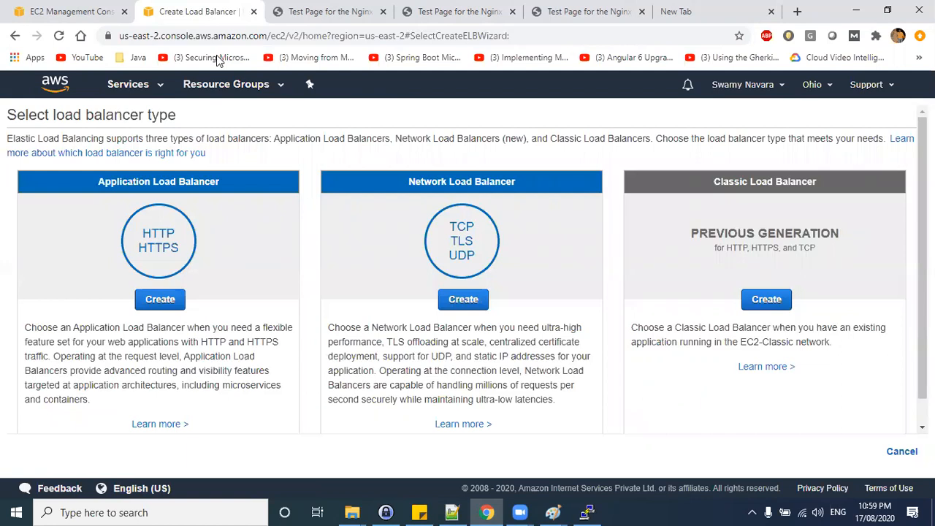
click(566, 219)
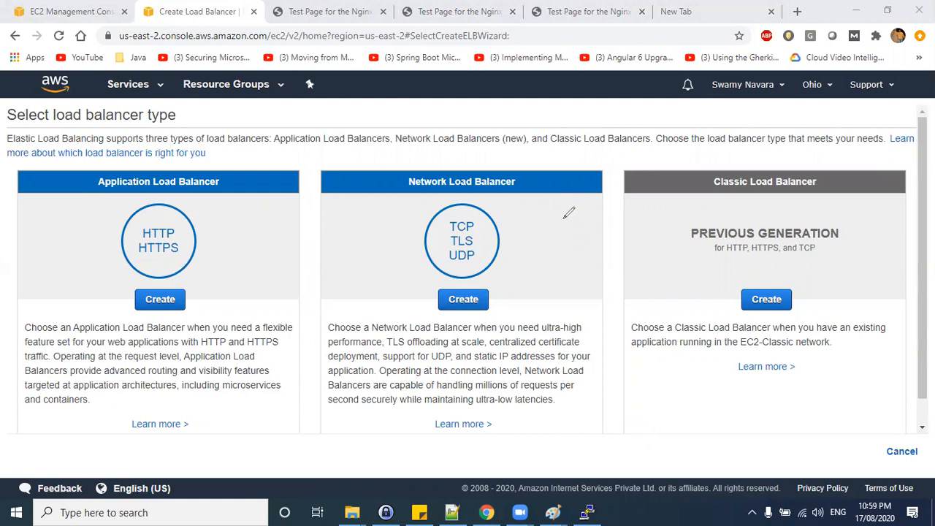
mouse_move(513, 207)
mouse_down()
mouse_move(553, 198)
mouse_move(577, 212)
mouse_move(564, 209)
mouse_up()
drag(180, 231, 220, 220)
drag(223, 220, 232, 221)
mouse_move(170, 251)
mouse_down()
mouse_move(253, 254)
mouse_move(217, 256)
mouse_move(219, 241)
mouse_move(278, 275)
mouse_move(211, 237)
mouse_up()
drag(220, 232, 223, 225)
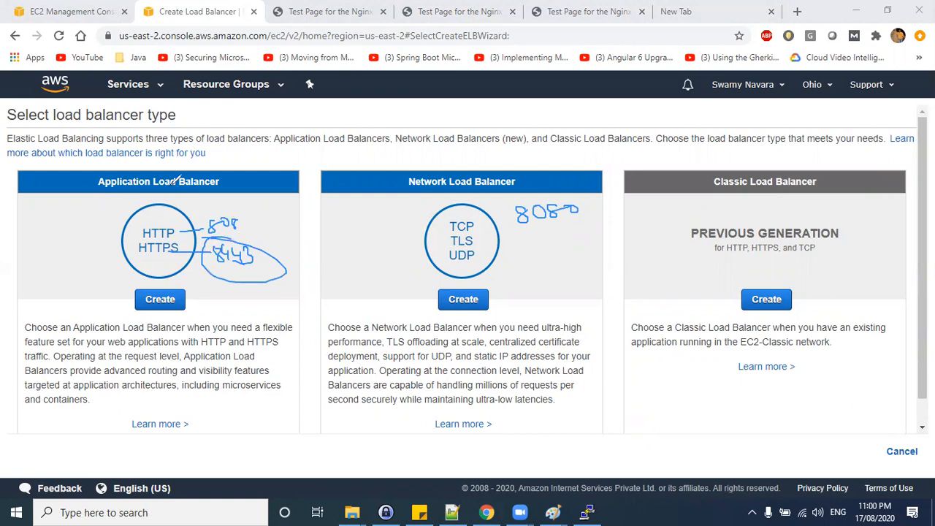
mouse_move(87, 193)
mouse_down()
mouse_move(142, 225)
mouse_move(189, 279)
mouse_up()
drag(189, 203, 120, 278)
drag(30, 337, 292, 333)
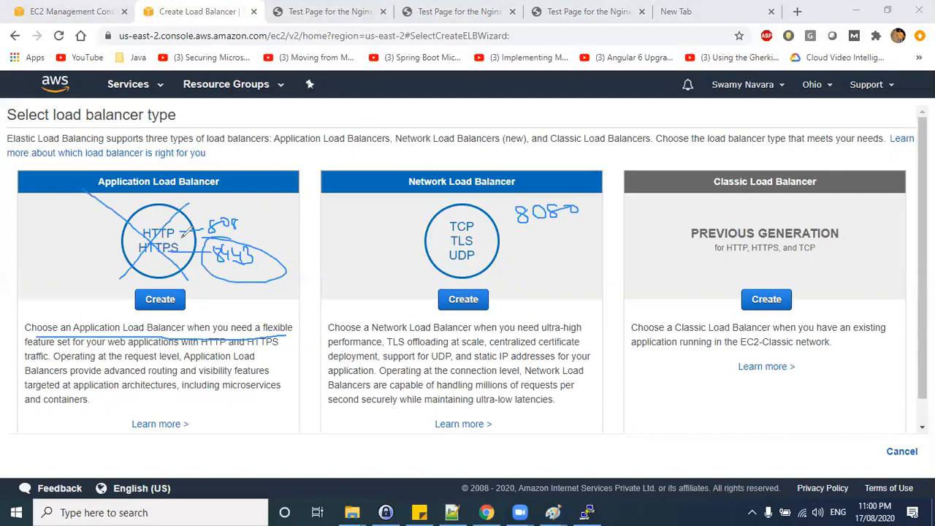
mouse_move(47, 234)
mouse_down()
mouse_move(65, 231)
mouse_move(58, 246)
mouse_move(83, 226)
mouse_up()
drag(81, 219, 93, 239)
key(Escape)
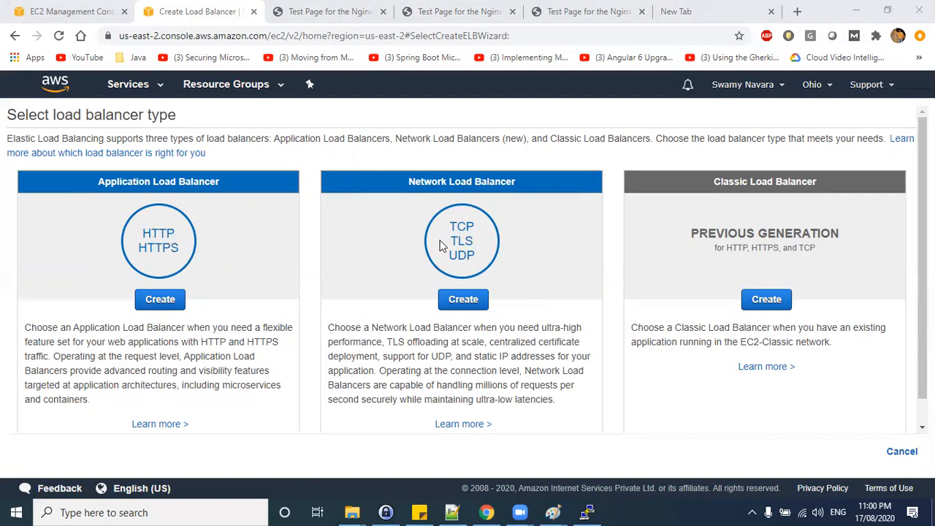
Start creating a new Network Load Balancer.
drag(143, 234, 175, 237)
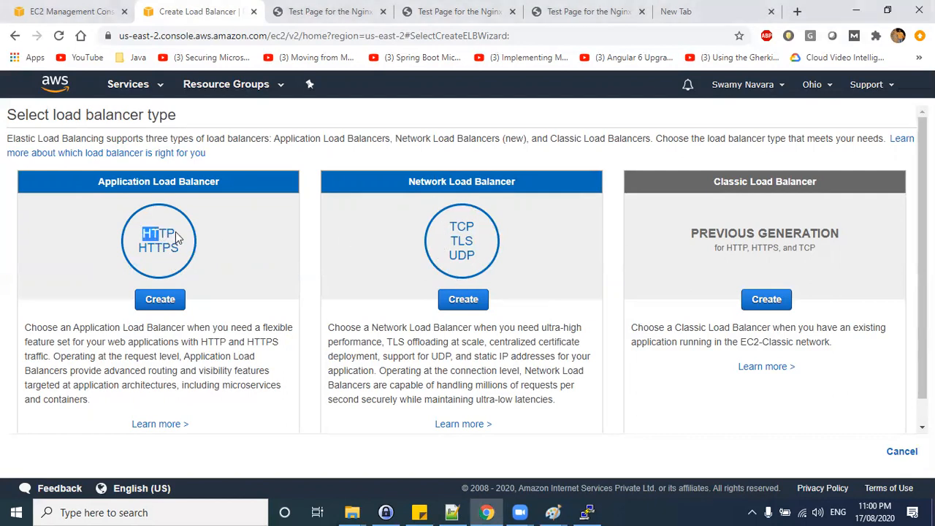
click(465, 300)
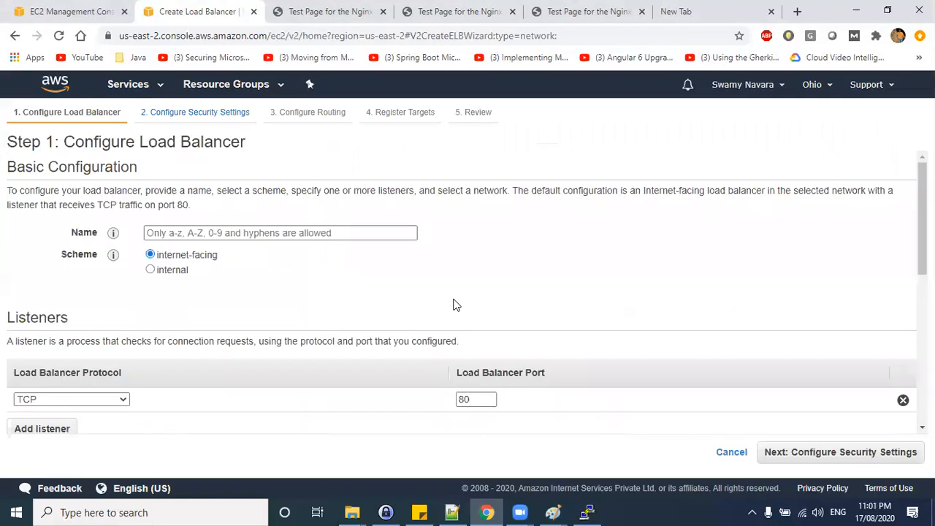
Name the load balancer aug01-nlb.
click(212, 234)
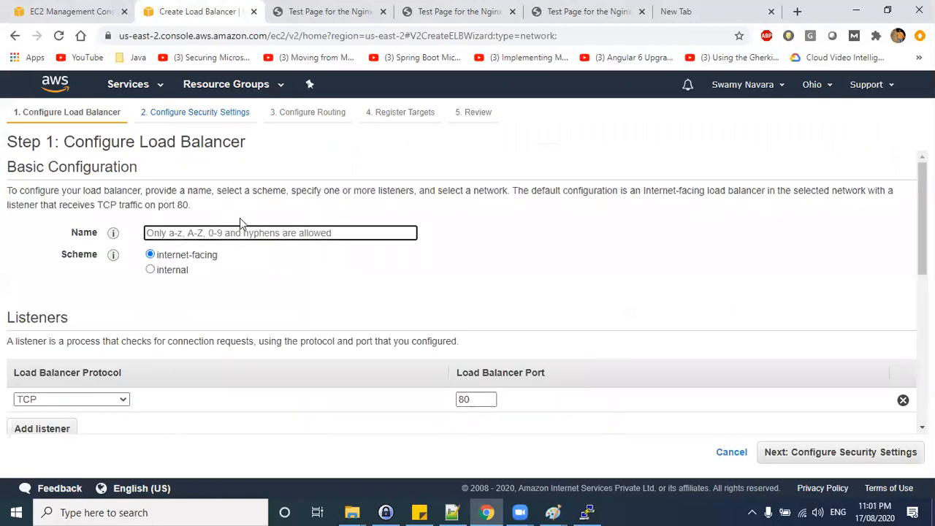
text(Network Load Bal)
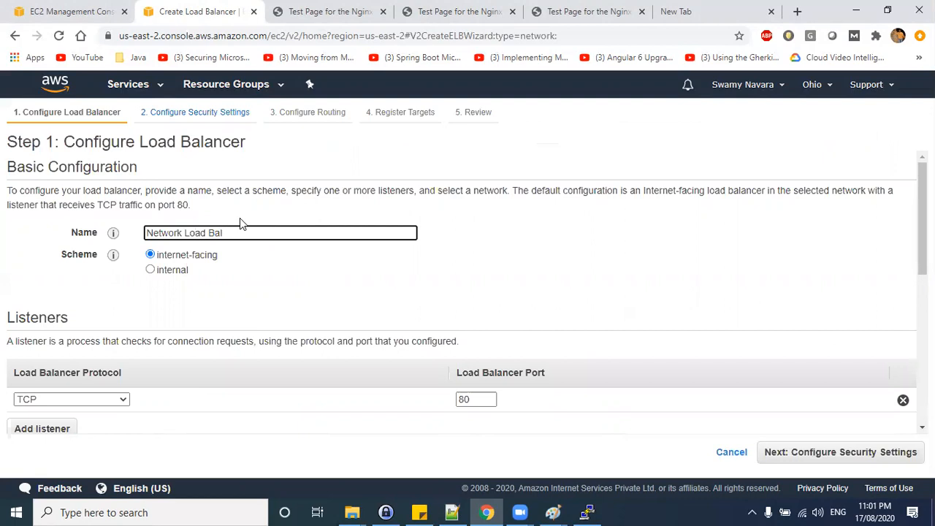
key(BackSpace)
key(BackSpace)
key(BackSpace)
key(BackSpace)
key(BackSpace)
key(BackSpace)
key(BackSpace)
key(BackSpace)
key(BackSpace)
key(BackSpace)
key(BackSpace)
key(BackSpace)
key(BackSpace)
key(BackSpace)
key(BackSpace)
key(BackSpace)
text(N)
key(BackSpace)
text(aug01-nlb)
key(ctrl+a)
scroll(265, 256, down, 1)
scroll(265, 255, down, 2)
scroll(216, 228, up, 3)
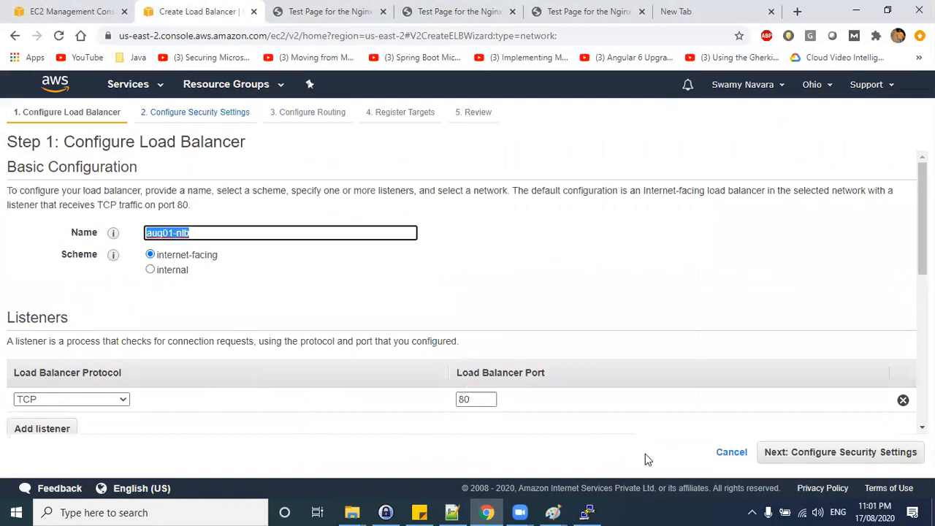
Switch to the NLB Paint diagram and draw small arrow marks above each of the three webserver boxes.
mouse_move(560, 511)
click(621, 453)
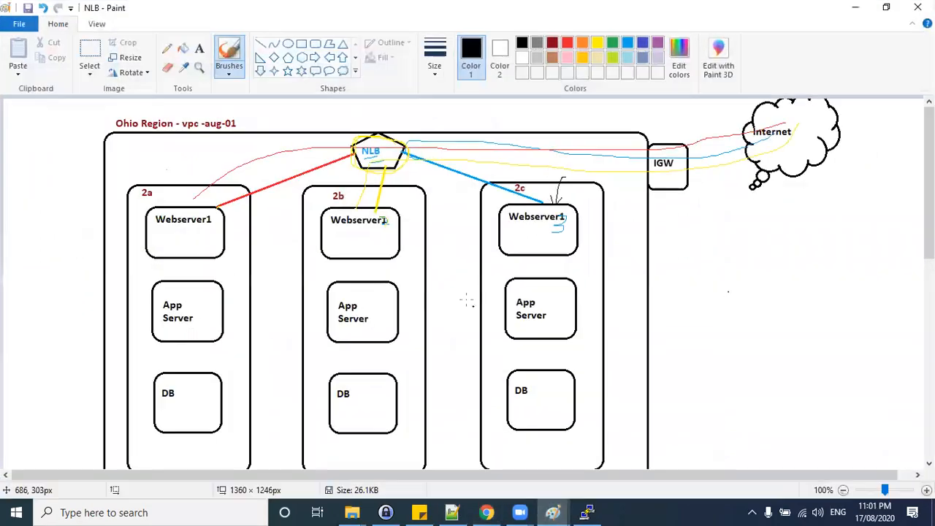
mouse_move(560, 179)
mouse_down()
mouse_move(561, 196)
mouse_move(561, 184)
mouse_up()
drag(386, 188, 392, 207)
drag(384, 188, 381, 195)
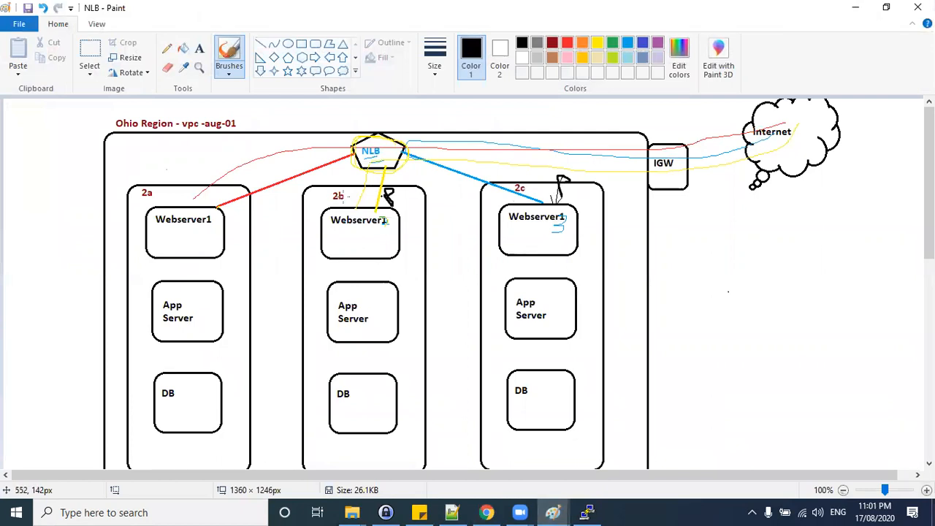
drag(219, 182, 227, 204)
drag(218, 180, 216, 184)
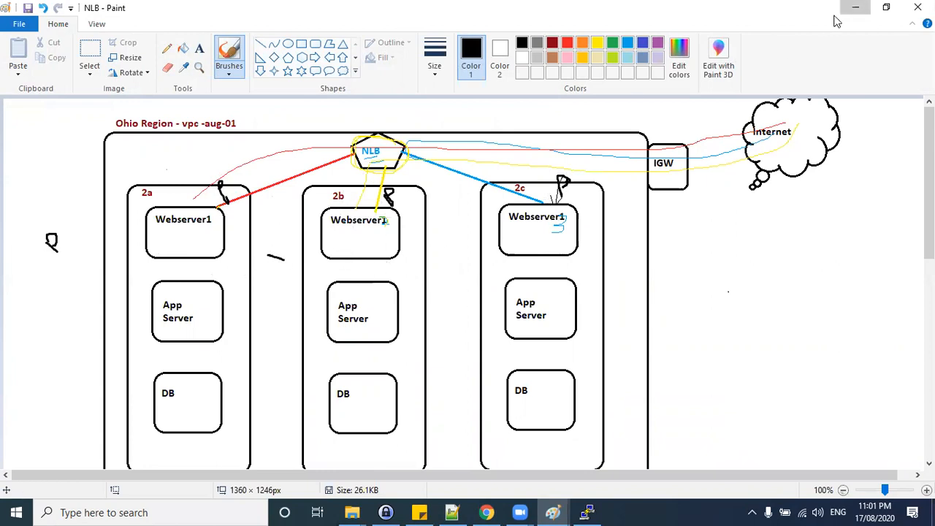
Return to the load balancer wizard and set the scheme to internet-facing after briefly selecting internal.
click(855, 8)
click(151, 270)
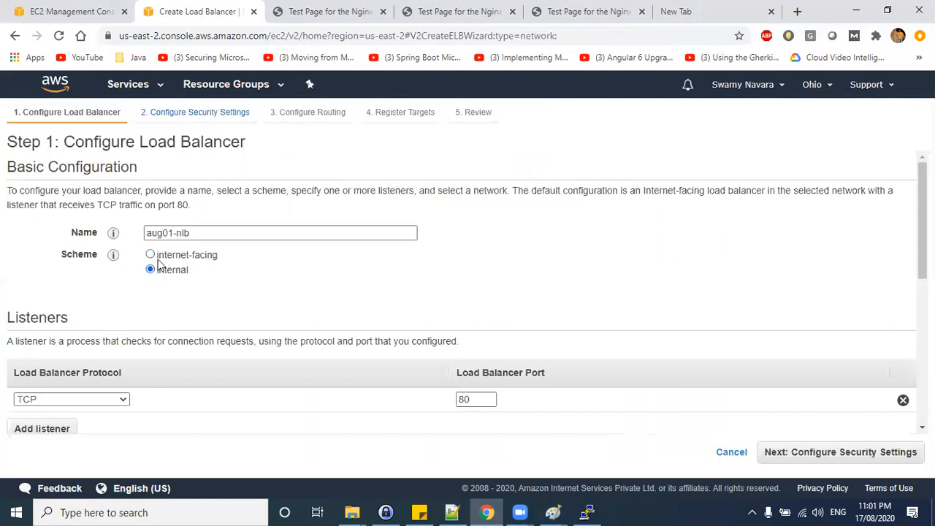
click(150, 255)
Try adding a second TCP listener on port 8080 and remove it again.
scroll(189, 271, down, 2)
drag(473, 263, 194, 329)
click(681, 269)
click(440, 290)
click(178, 303)
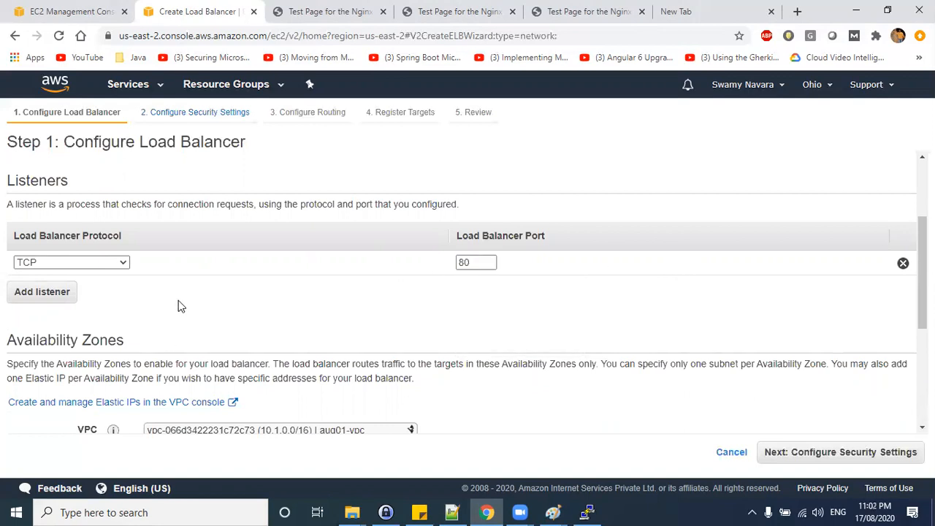
click(25, 296)
click(100, 290)
click(88, 309)
click(483, 287)
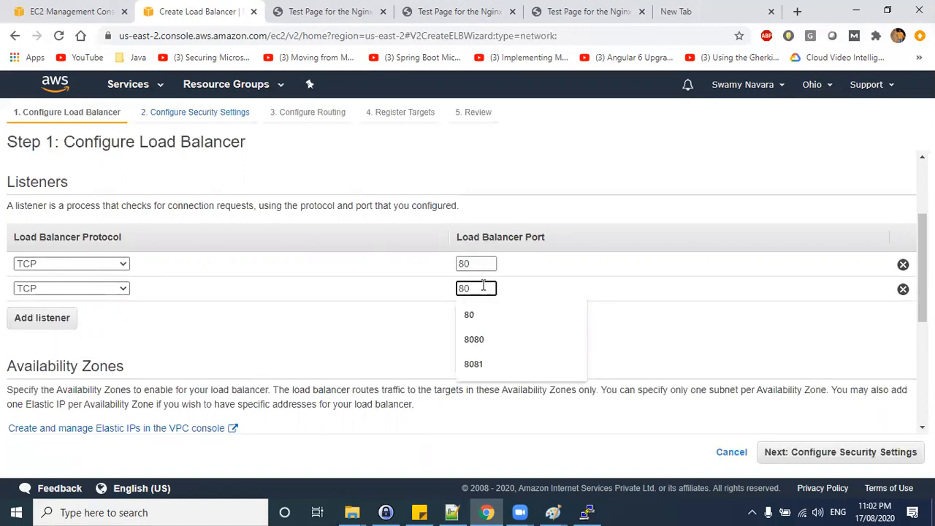
text(80)
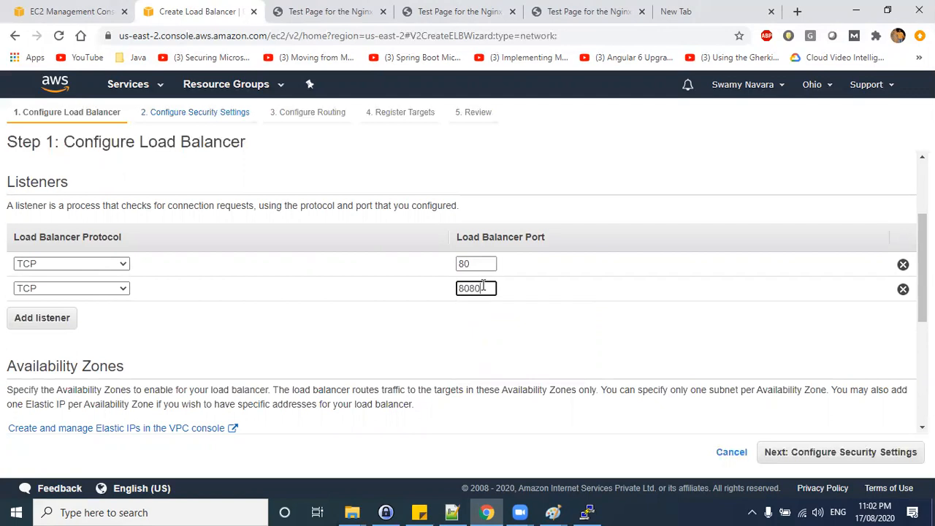
click(477, 319)
click(478, 265)
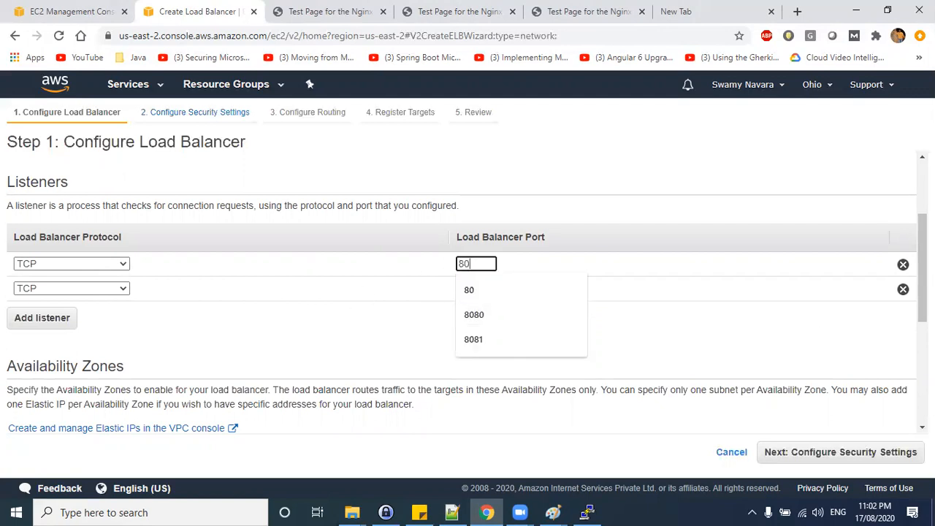
click(902, 287)
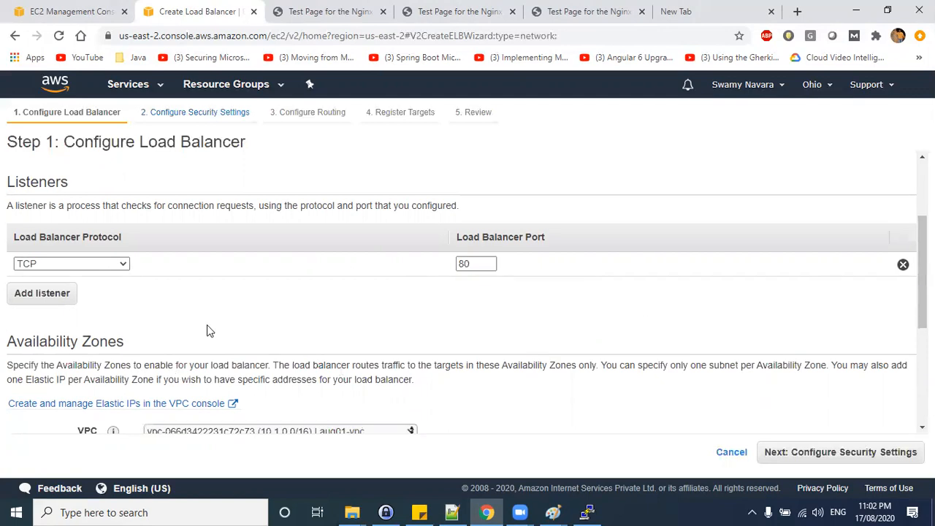
Select the aug01-vpc VPC and enable the us-east-2a, us-east-2b and us-east-2c availability zones.
scroll(303, 314, down, 3)
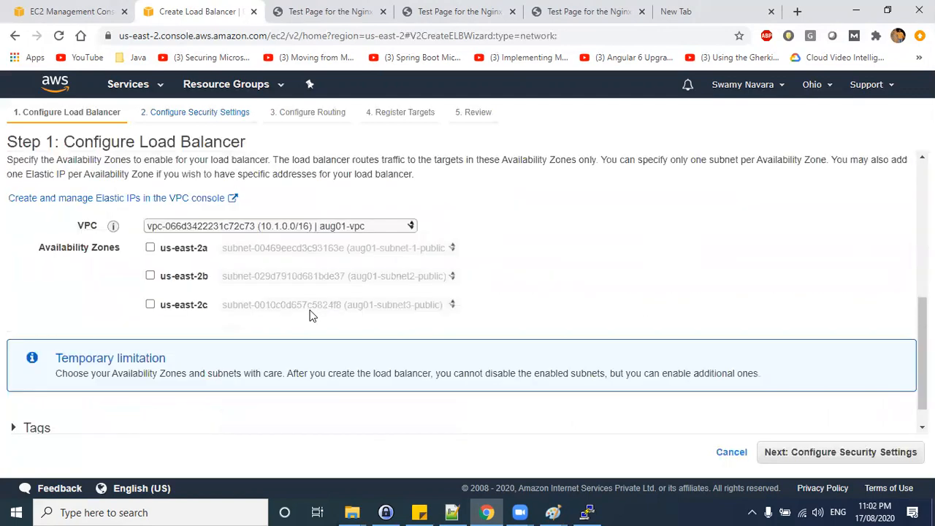
click(355, 226)
click(322, 251)
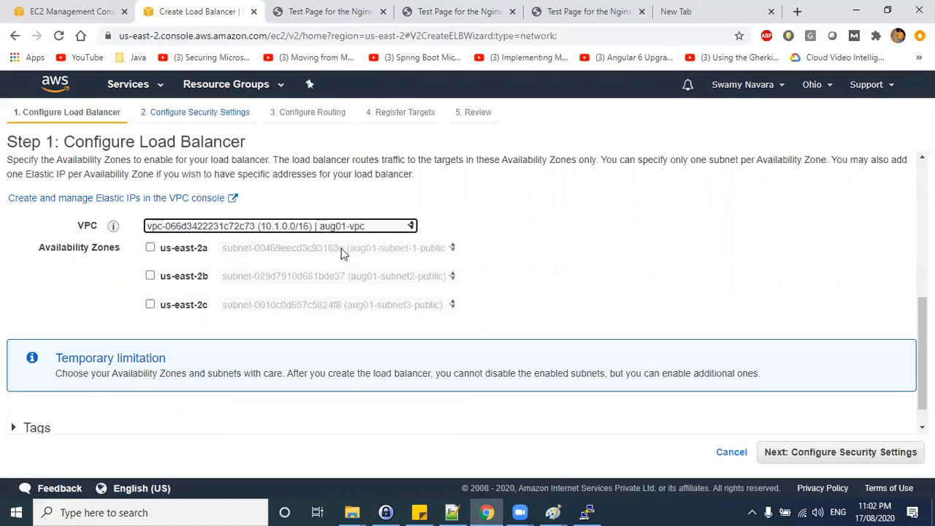
click(150, 249)
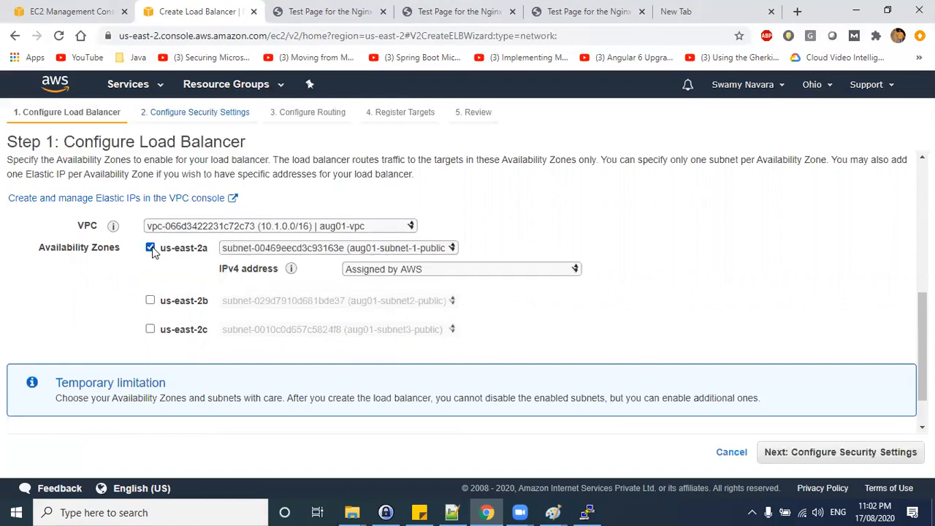
click(151, 301)
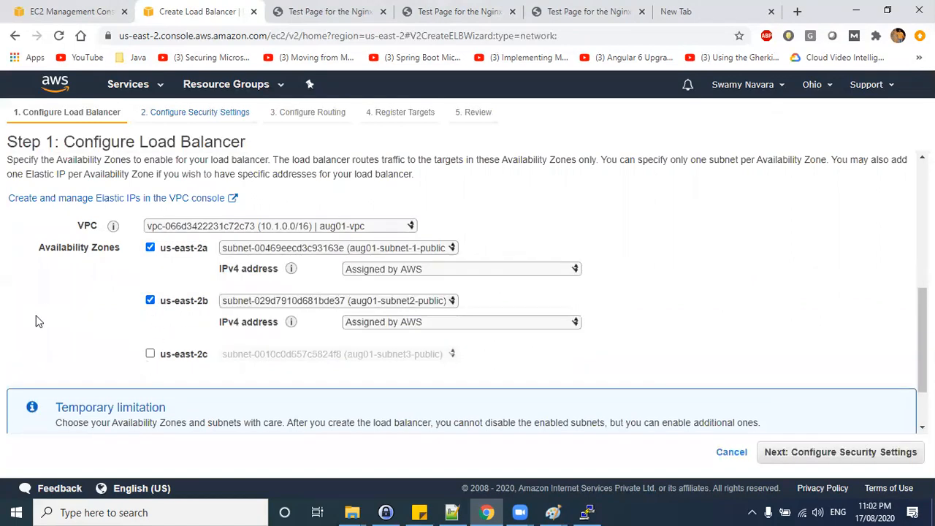
click(150, 354)
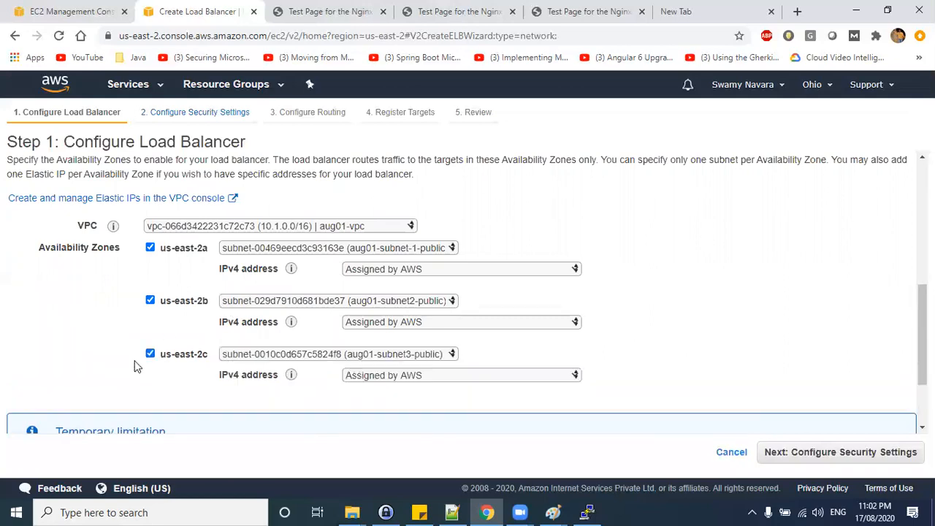
Add a load balancer tag with key Name and value aug01-nlb.
scroll(233, 335, down, 1)
mouse_move(291, 306)
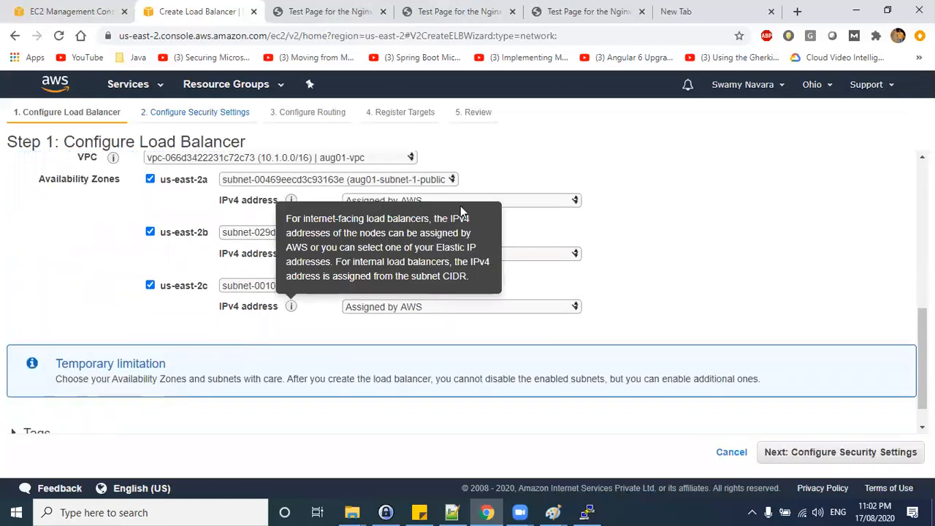
click(503, 202)
click(700, 240)
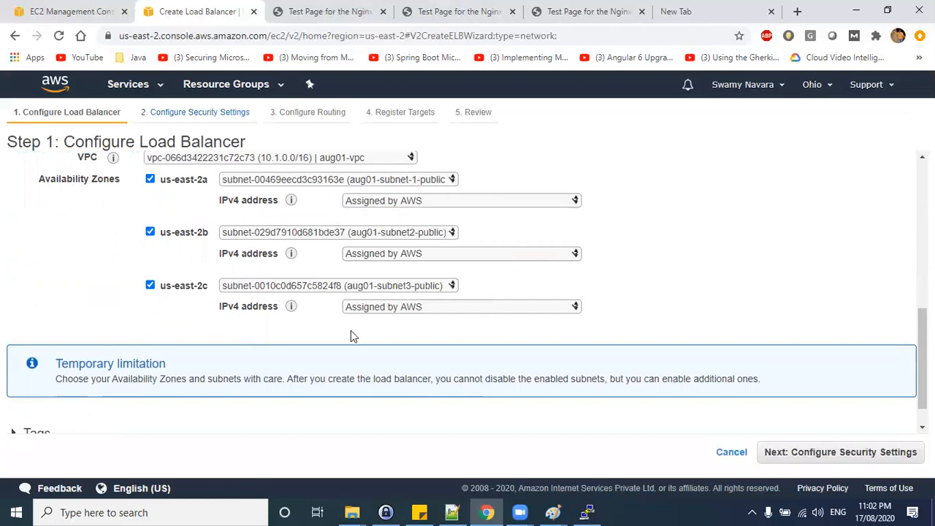
scroll(351, 335, down, 1)
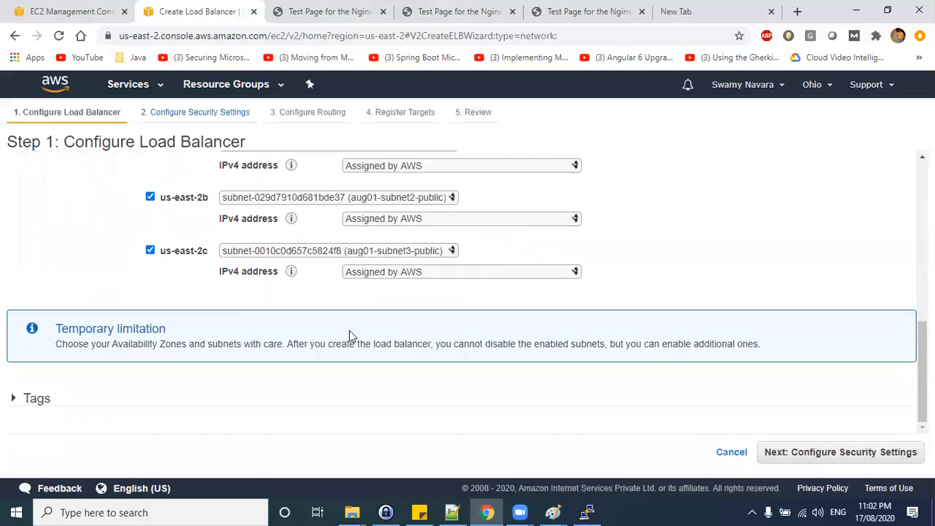
click(13, 399)
scroll(494, 431, down, 2)
click(96, 355)
text(Name)
key(Tab)
text(aug01-nlb)
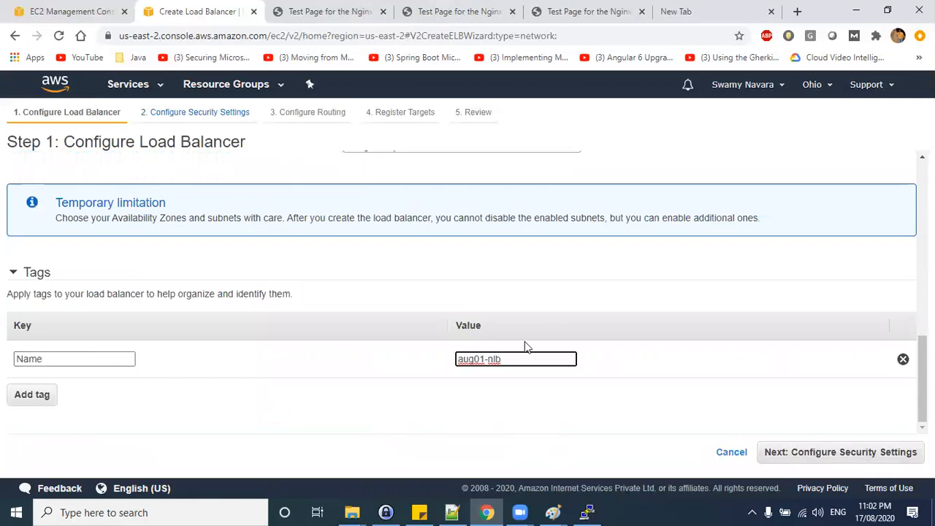
Review the listener's protocol options and suggested load balancer ports.
scroll(526, 344, up, 2)
scroll(526, 344, up, 1)
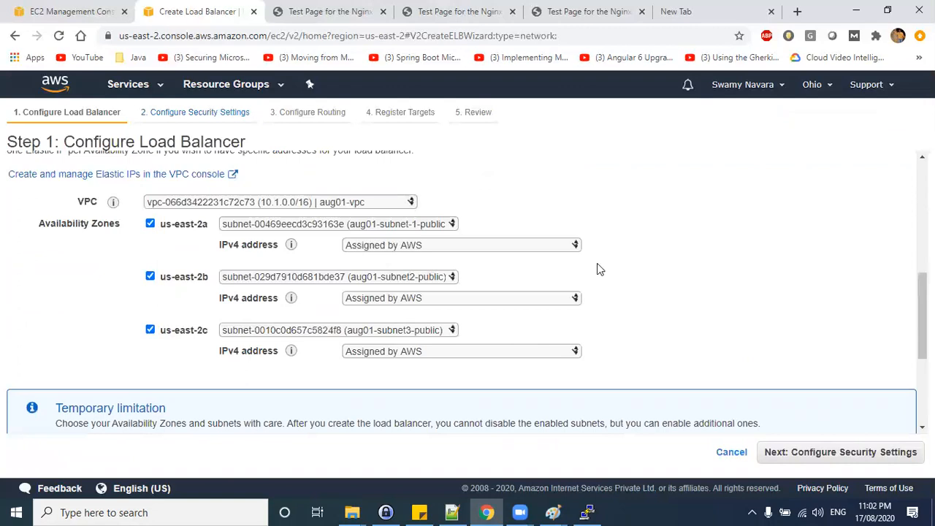
scroll(574, 268, up, 4)
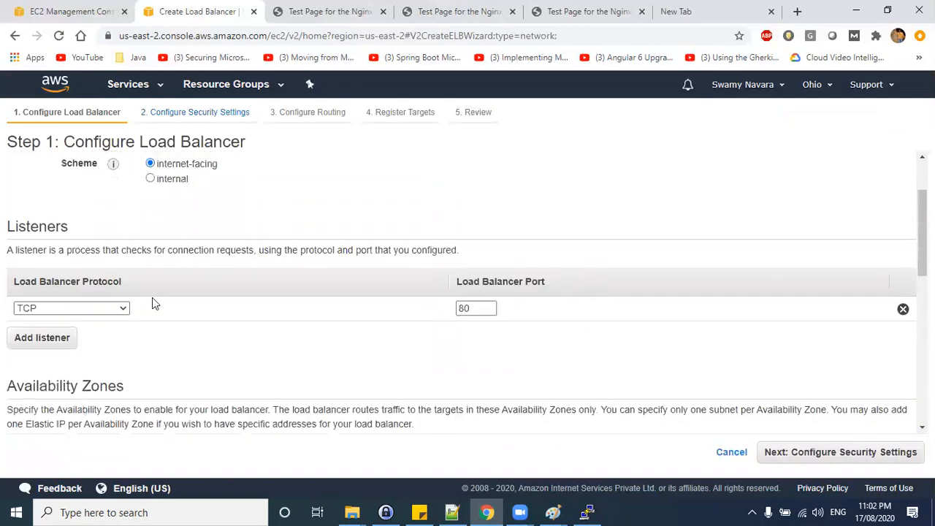
click(39, 310)
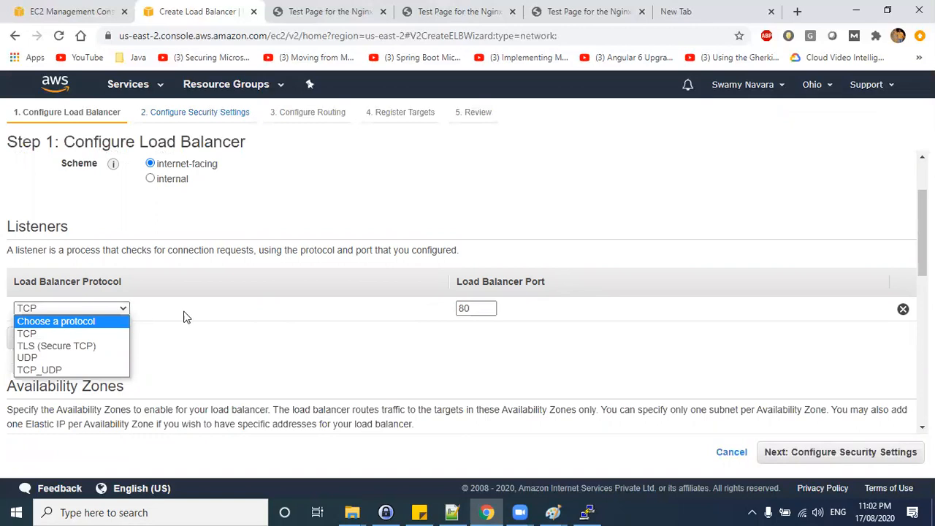
click(203, 328)
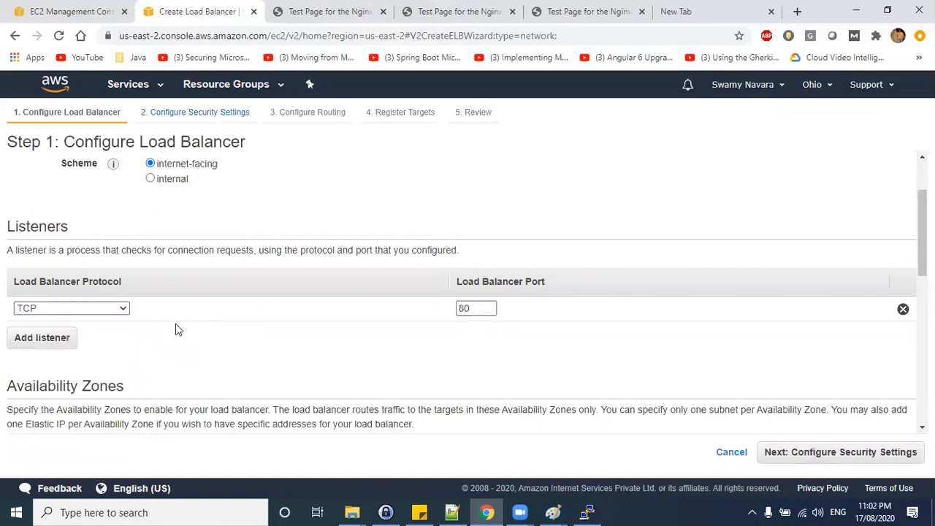
double_click(481, 309)
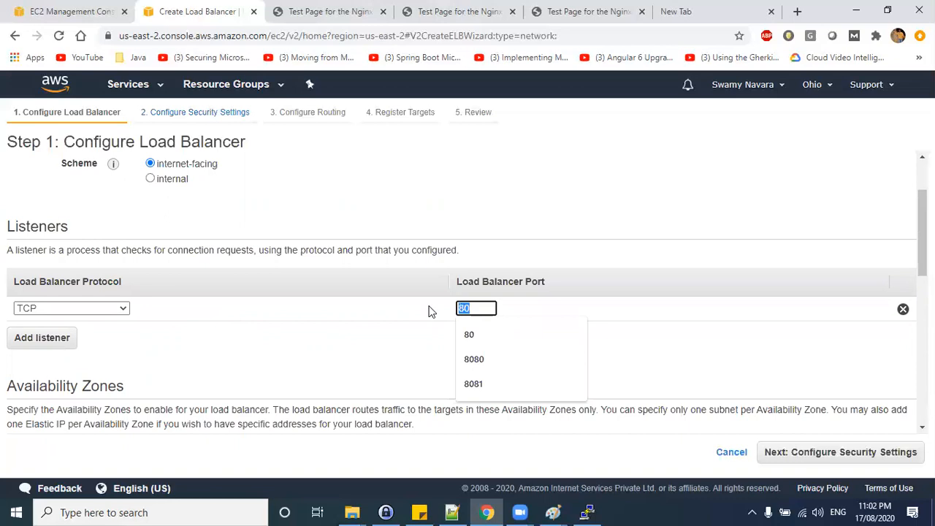
click(478, 308)
click(320, 353)
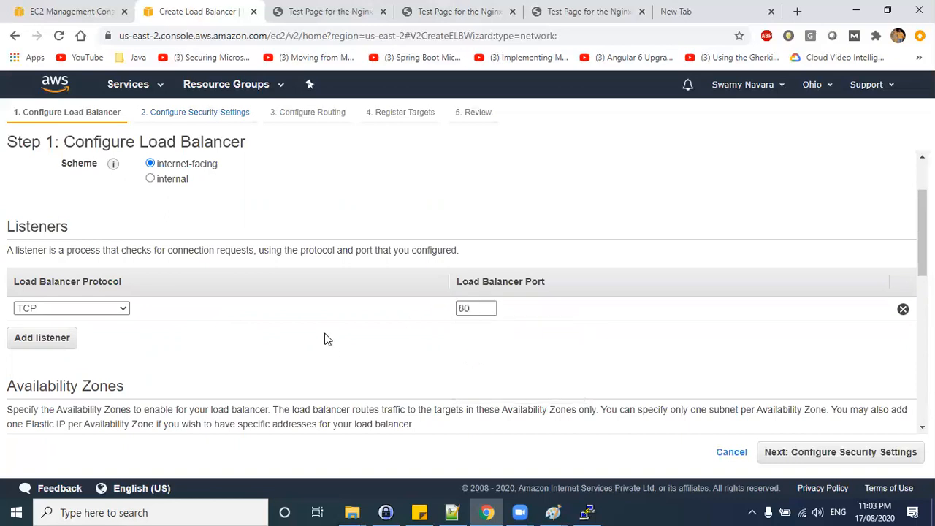
scroll(332, 332, down, 1)
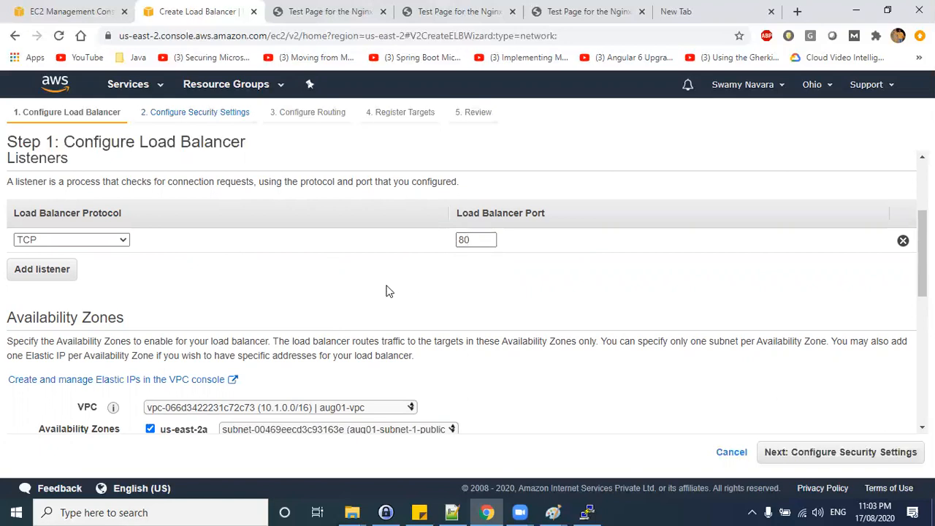
scroll(387, 290, down, 4)
scroll(628, 299, down, 1)
scroll(526, 249, up, 6)
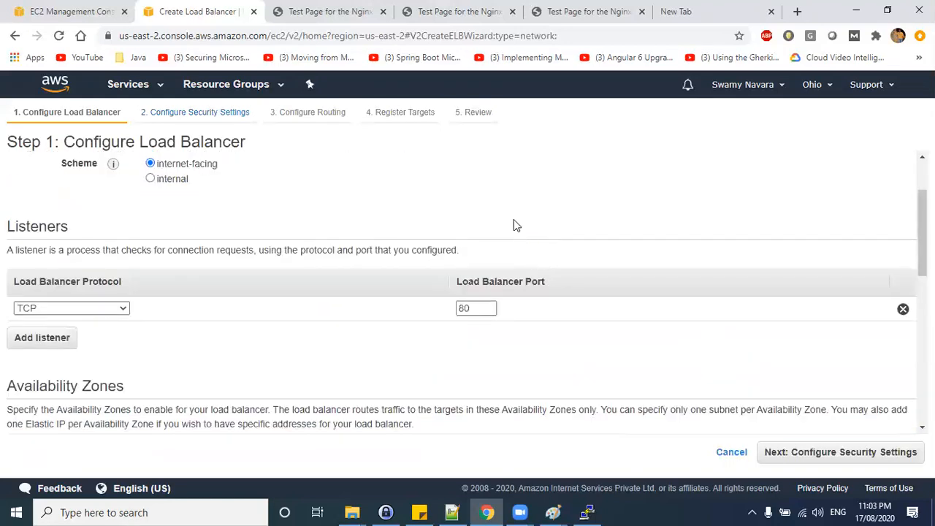
Try changing the TCP listener's port to 8080 and set it back to 80.
double_click(473, 308)
click(753, 329)
click(484, 307)
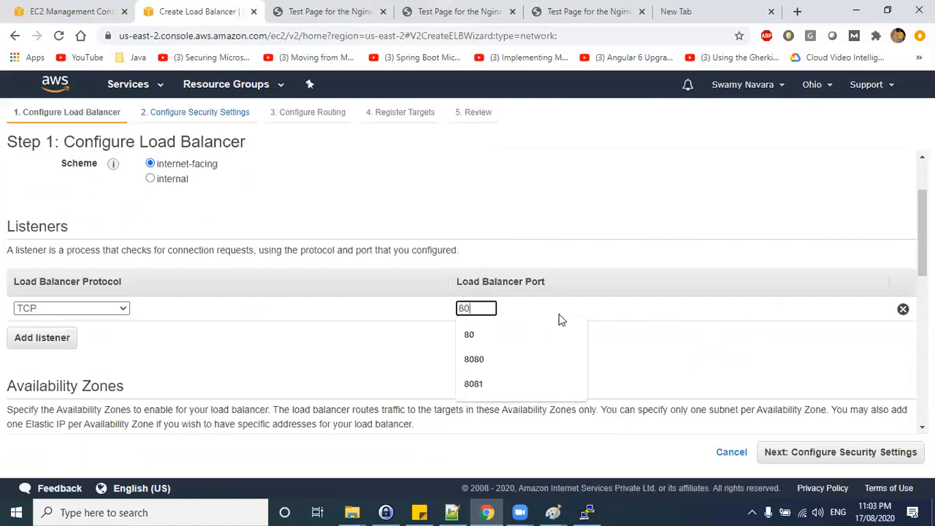
text(80)
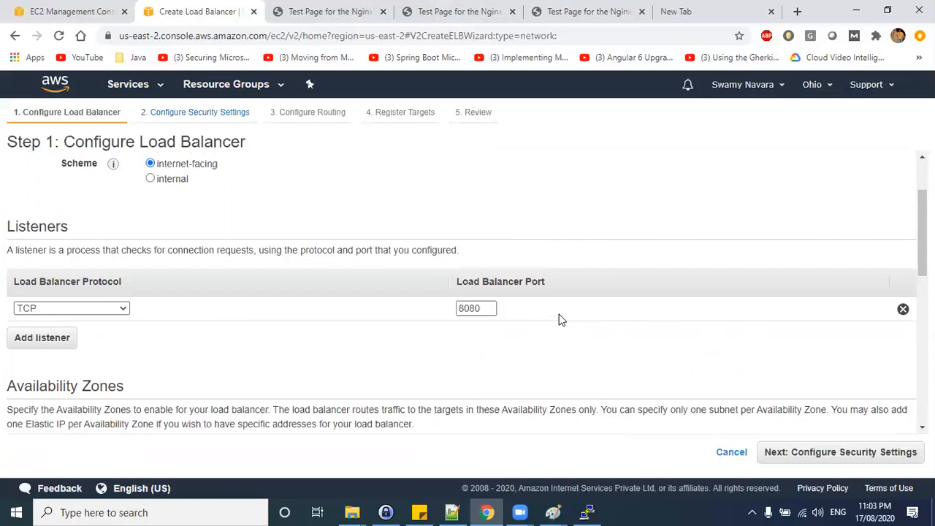
drag(470, 307, 490, 347)
key(BackSpace)
click(595, 271)
Review the basic configuration, open the security settings step and return to the basic configuration.
scroll(541, 332, down, 3)
scroll(548, 333, down, 4)
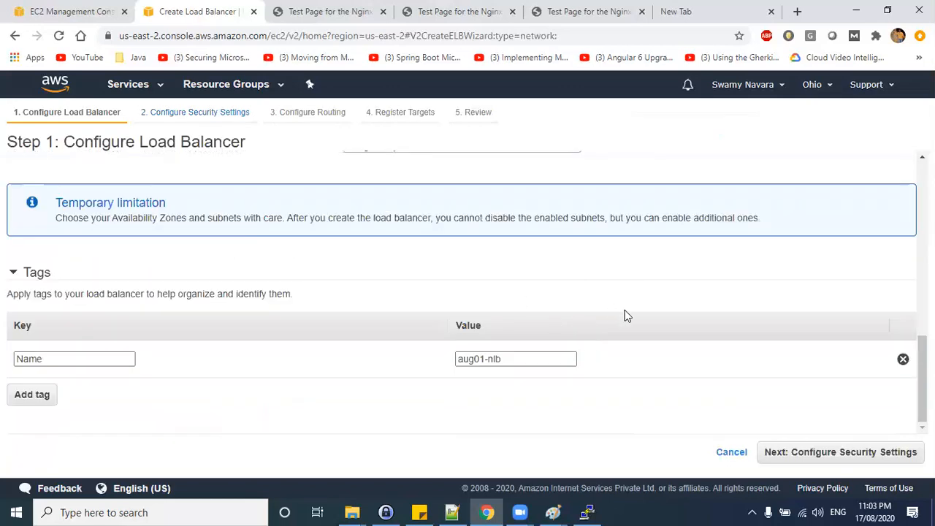
scroll(511, 378, up, 10)
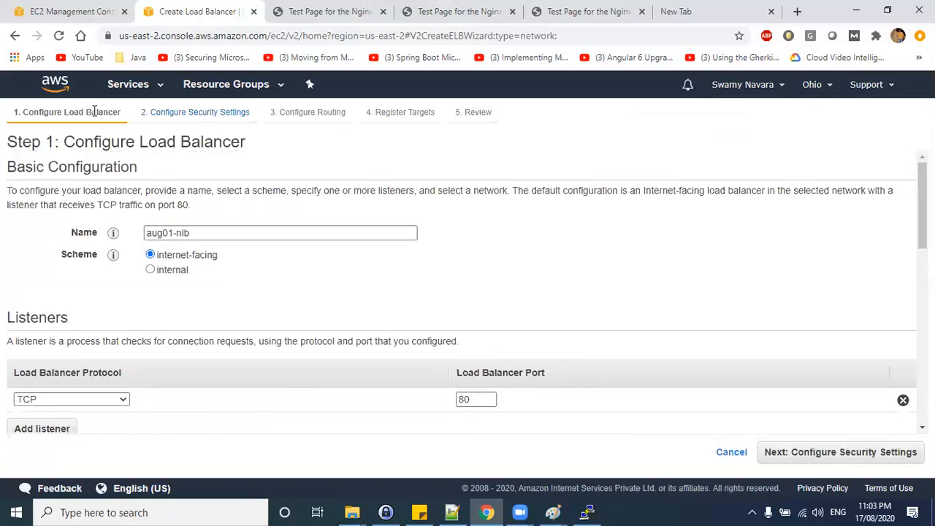
scroll(585, 388, down, 8)
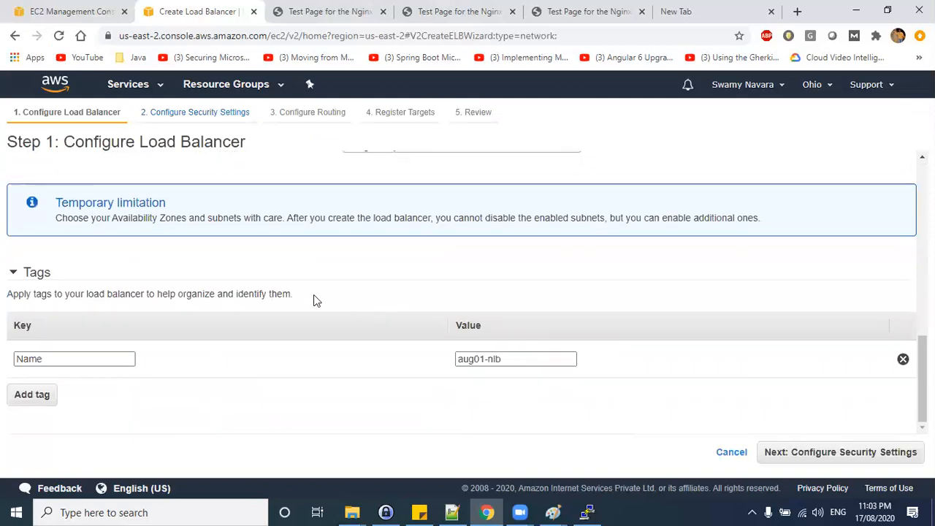
click(825, 455)
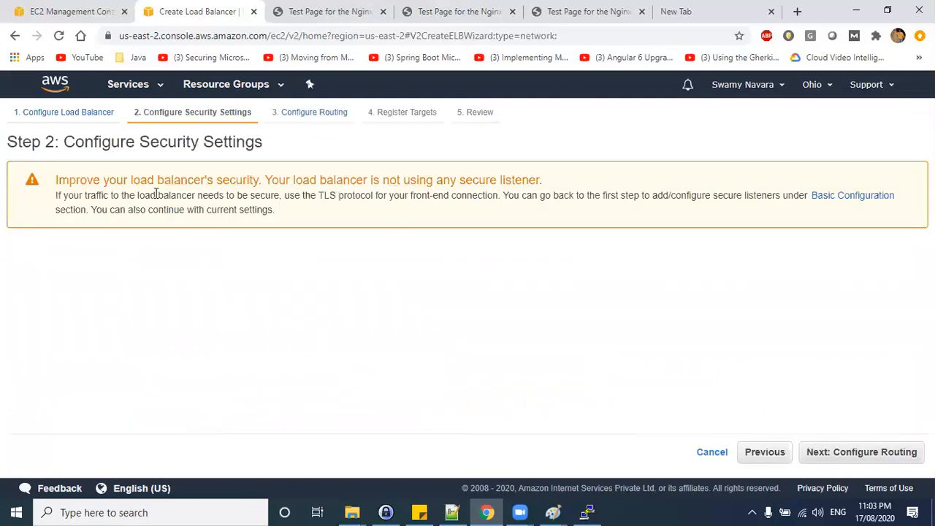
click(847, 198)
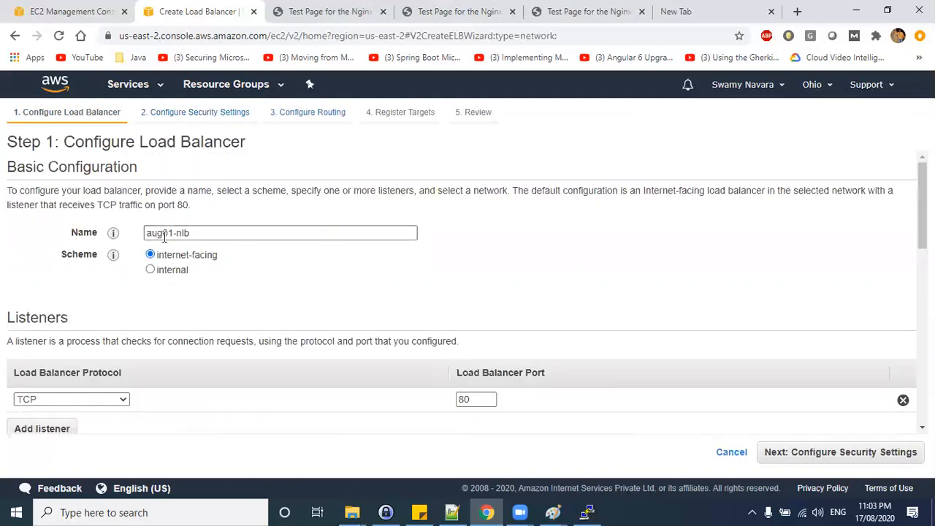
Proceed past the security settings to the Configure Routing step.
scroll(449, 419, down, 5)
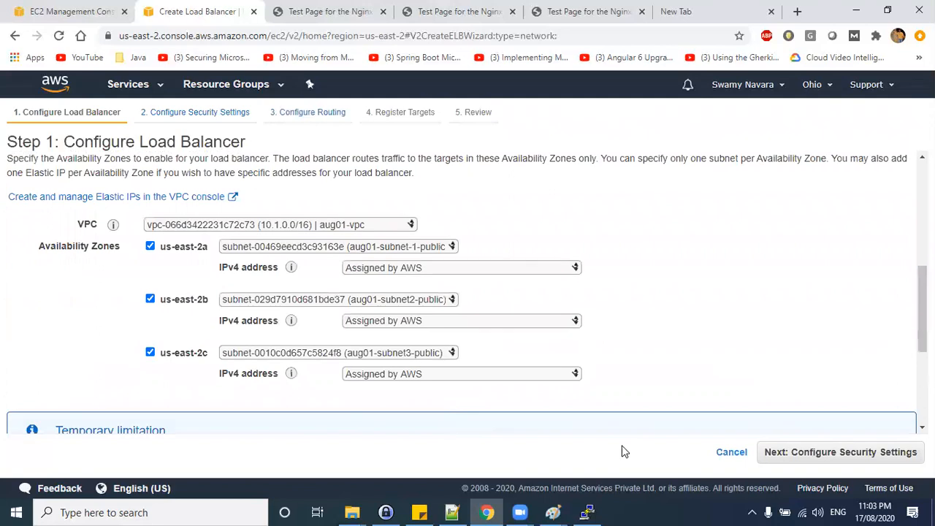
click(824, 453)
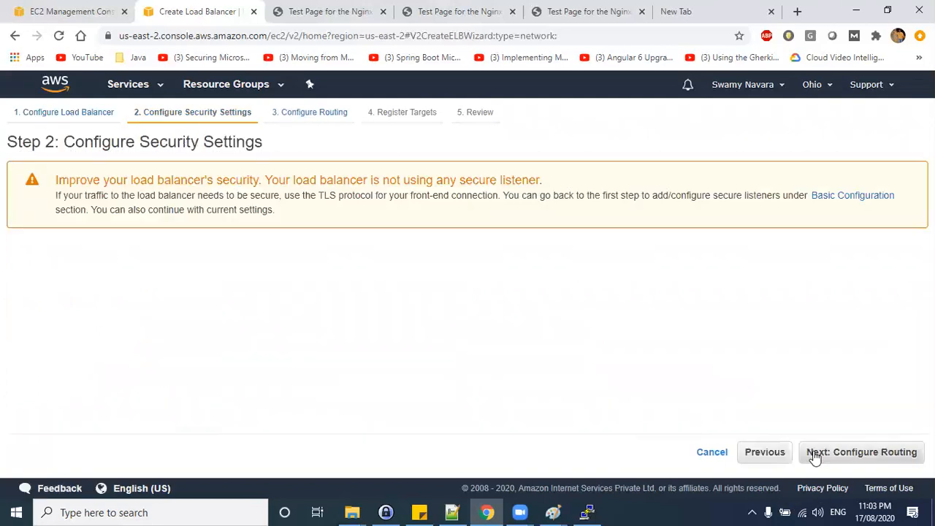
click(819, 452)
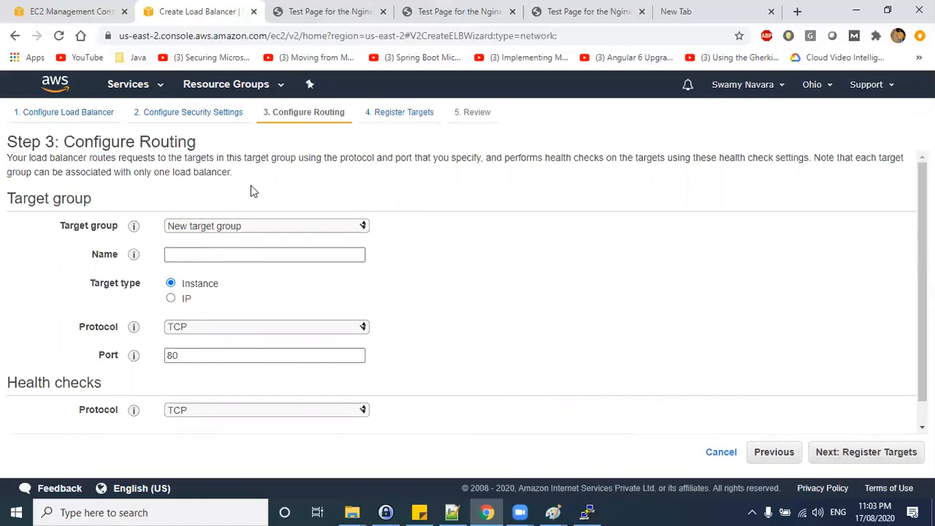
Check the existing target groups in the EC2 console and return to the load balancer wizard.
click(66, 7)
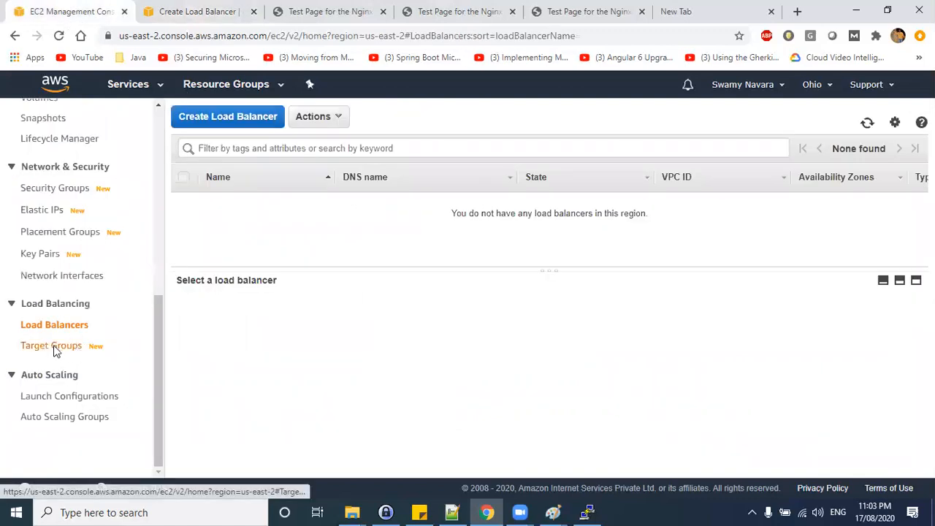
click(73, 349)
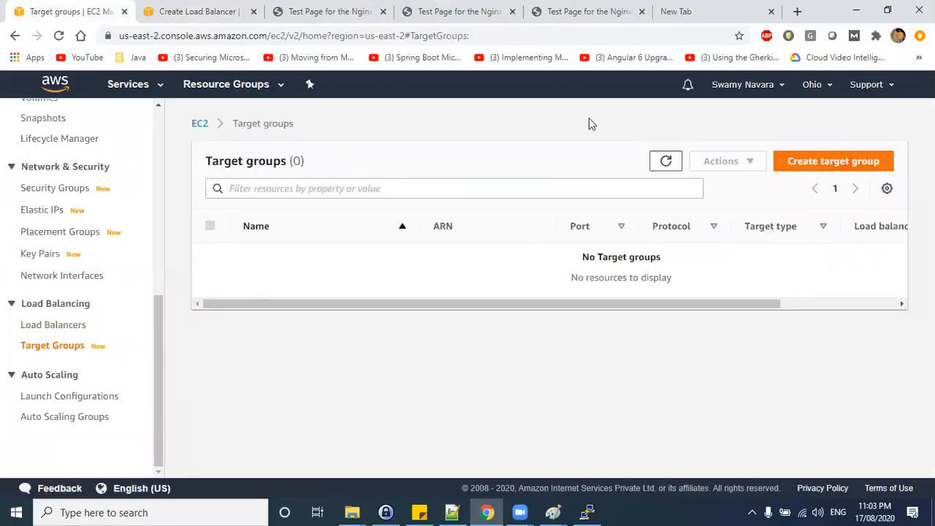
key(ctrl+Tab)
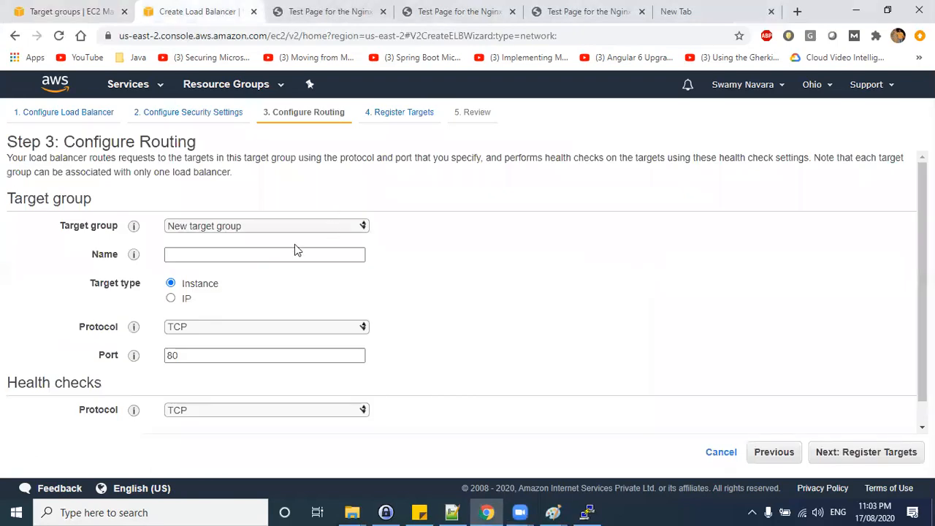
Create a new target group named nginx-traffic-redirection.
click(220, 229)
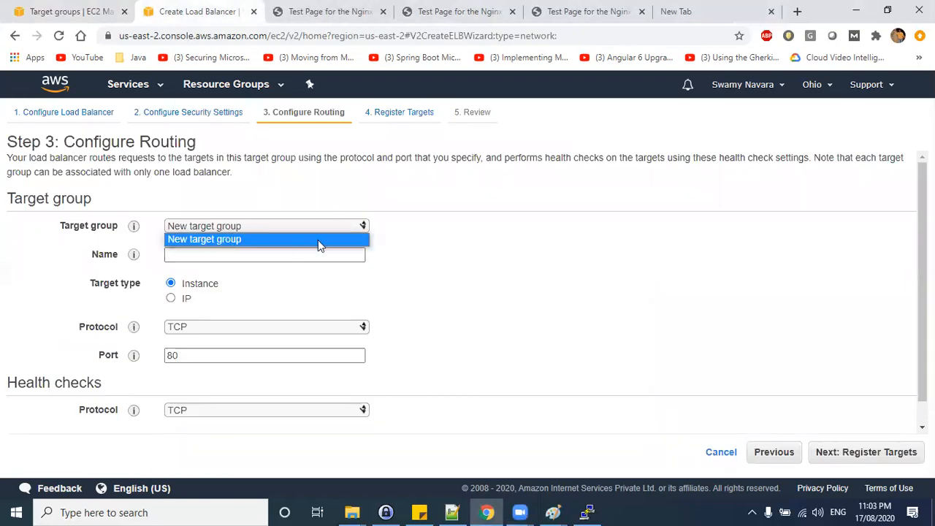
click(233, 226)
click(198, 253)
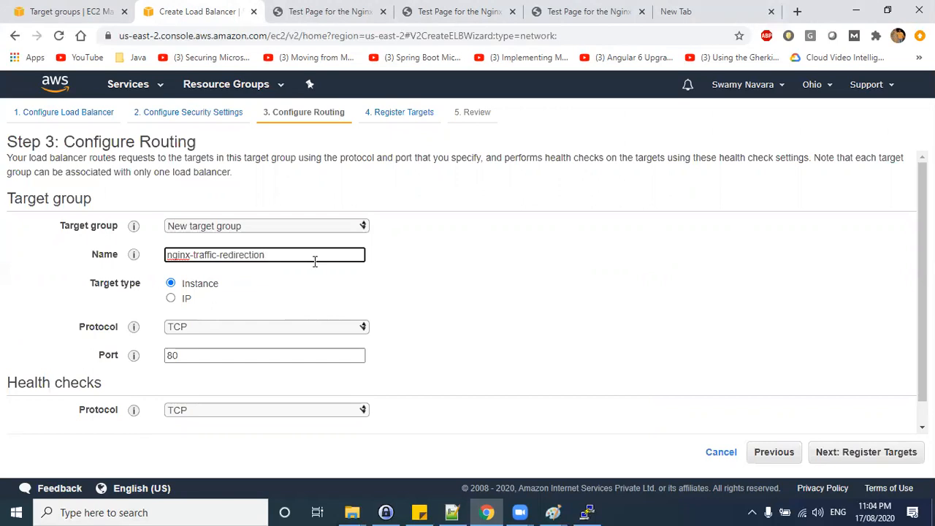
drag(315, 262, 47, 239)
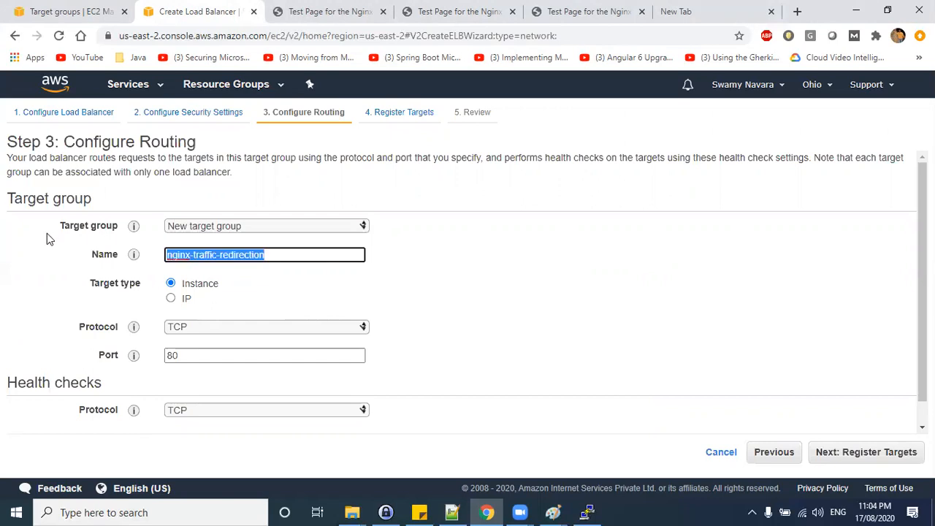
Try switching the target type to IP.
click(170, 301)
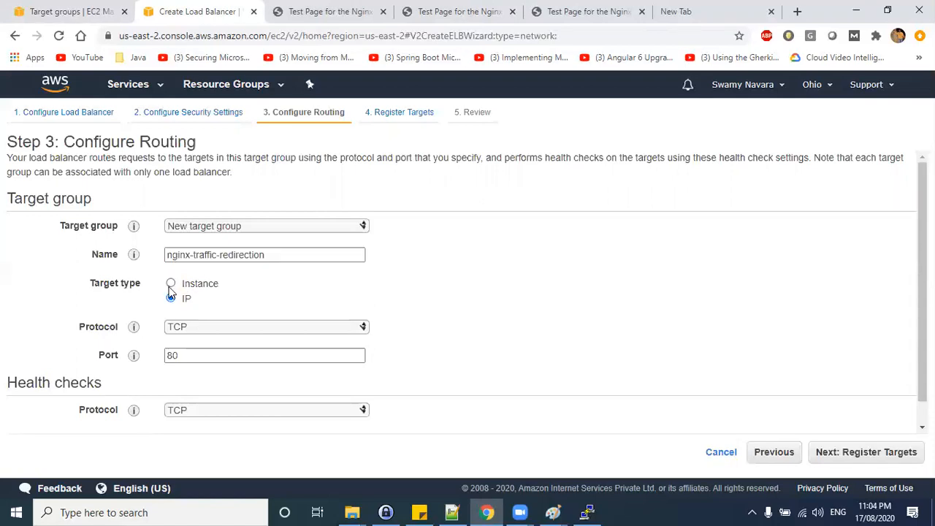
key(alt+Tab)
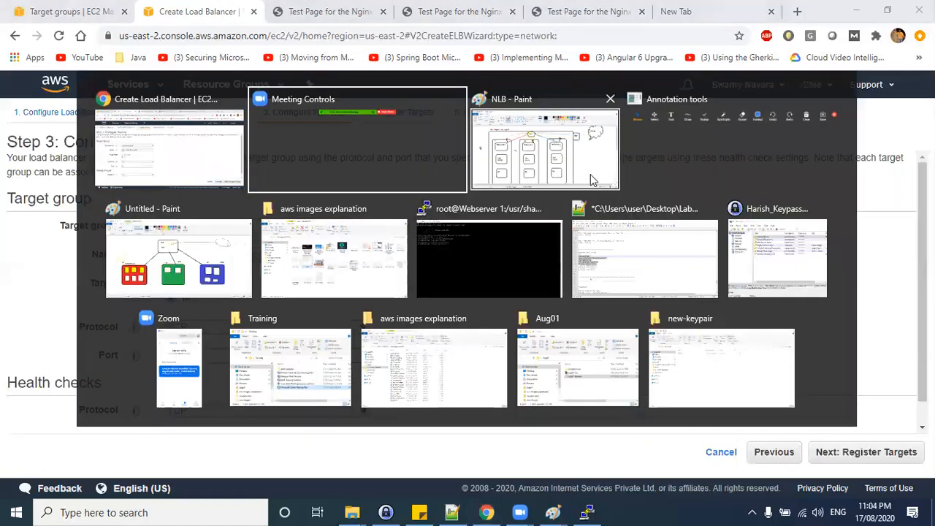
In Paint, sketch a user stick figure beside availability zone 2a in the NLB diagram.
drag(95, 224, 67, 192)
drag(67, 190, 76, 189)
drag(78, 181, 80, 190)
drag(82, 181, 86, 185)
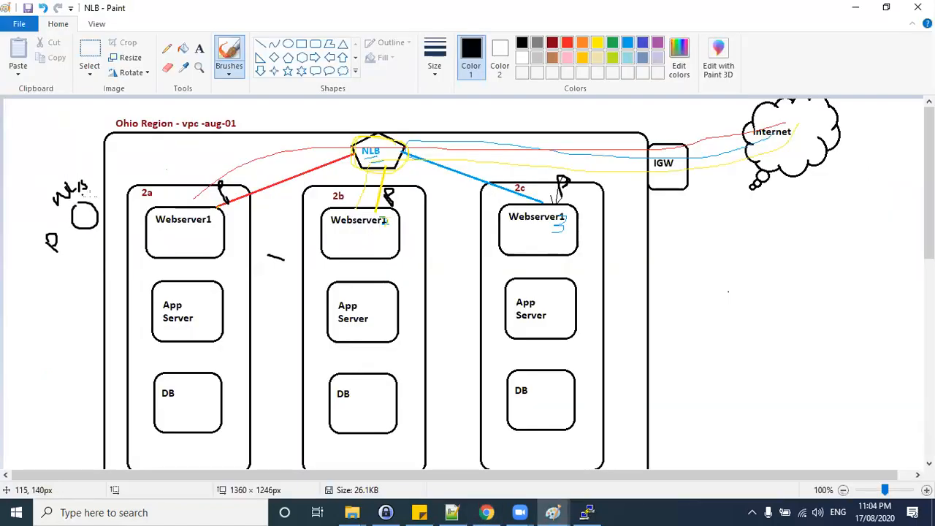
mouse_move(88, 234)
mouse_down()
mouse_move(88, 256)
mouse_move(103, 242)
mouse_up()
mouse_move(85, 279)
mouse_down()
mouse_move(110, 299)
mouse_move(124, 267)
mouse_up()
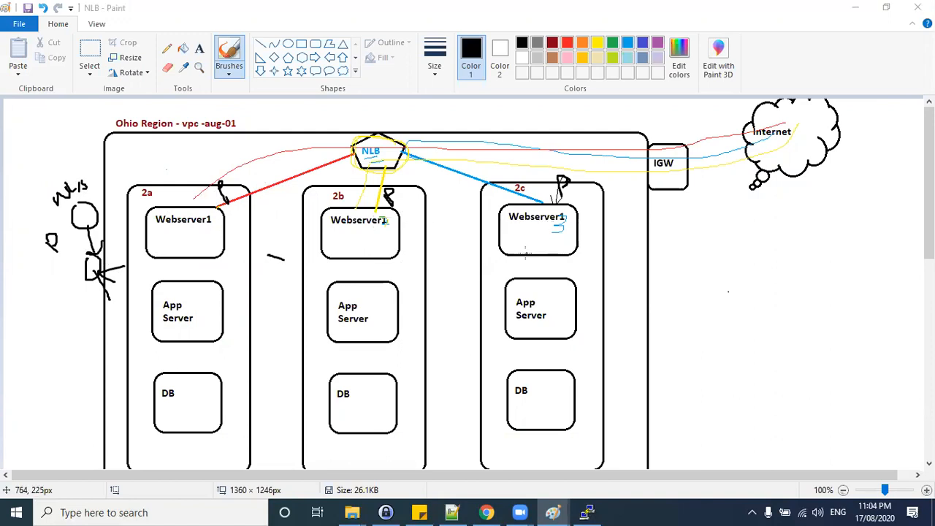
Return to the wizard, keep the Instance target type, and review the target group's TCP protocol and port 80.
key(alt+Tab)
click(172, 283)
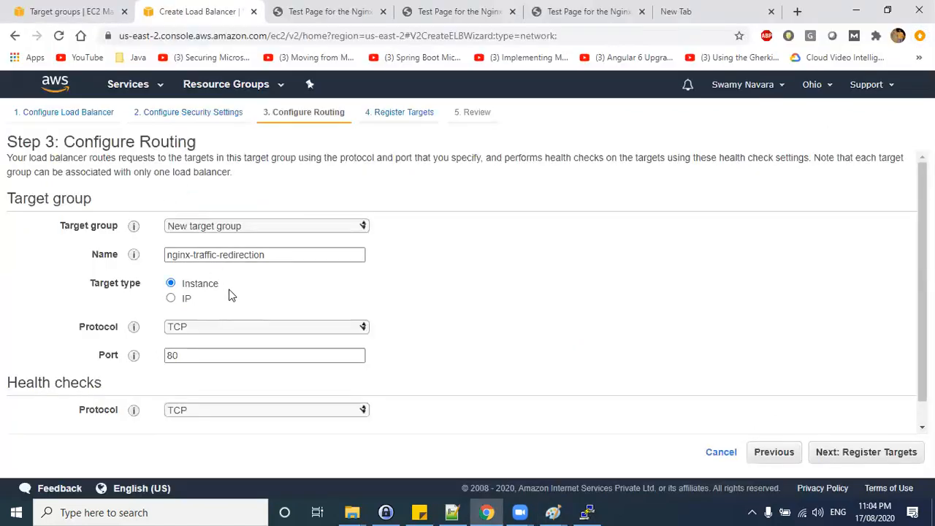
scroll(229, 295, down, 2)
click(188, 302)
click(182, 317)
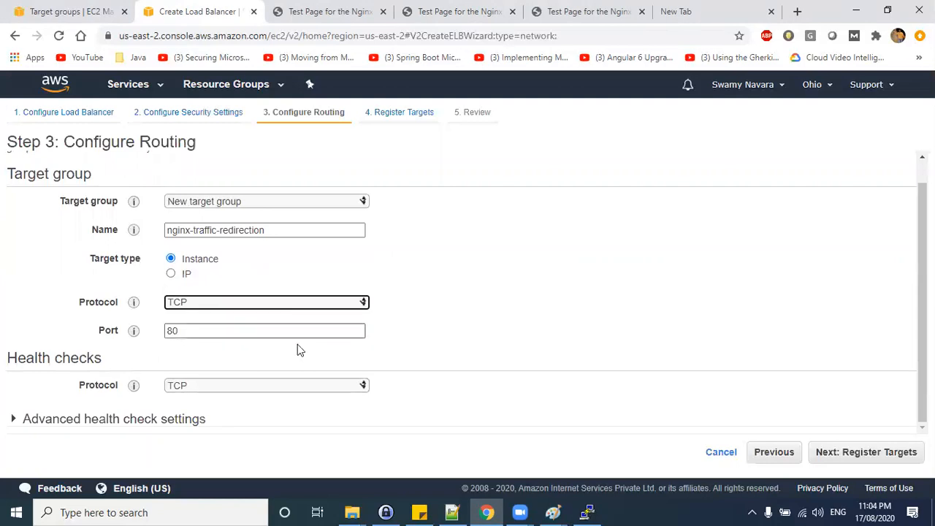
click(179, 331)
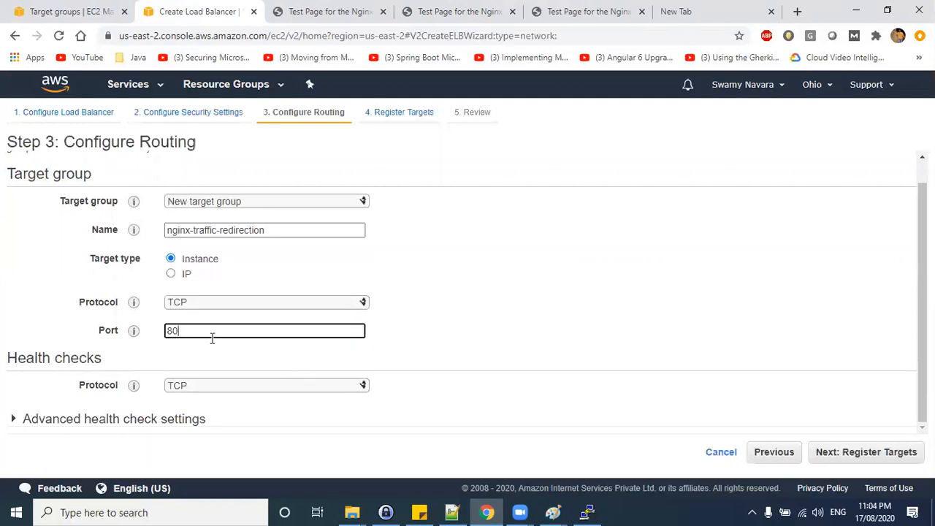
Expand the advanced health check settings and read the healthy threshold description.
click(432, 379)
click(191, 386)
click(517, 377)
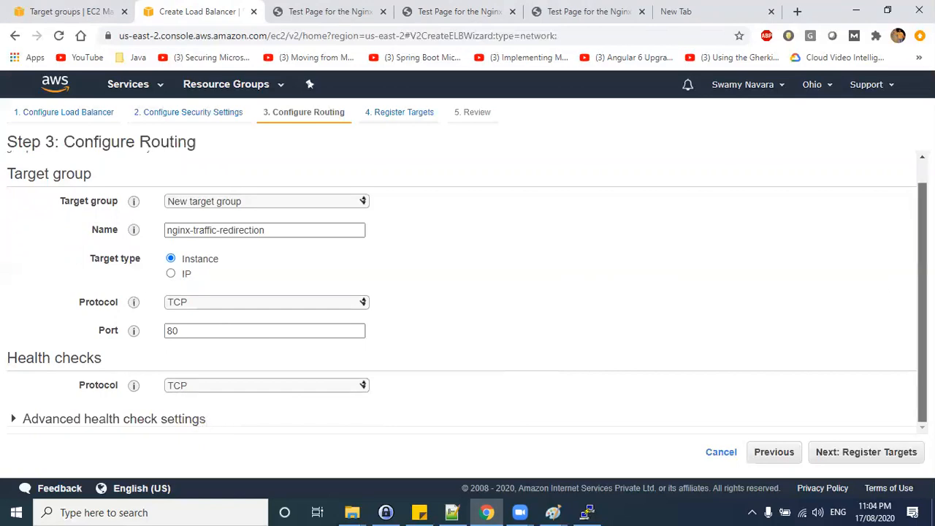
drag(18, 358, 115, 364)
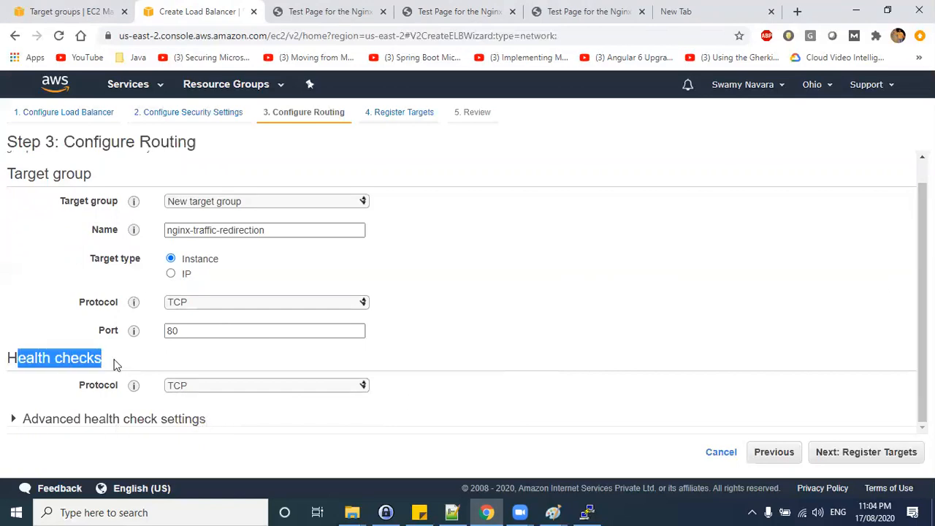
click(114, 363)
click(14, 418)
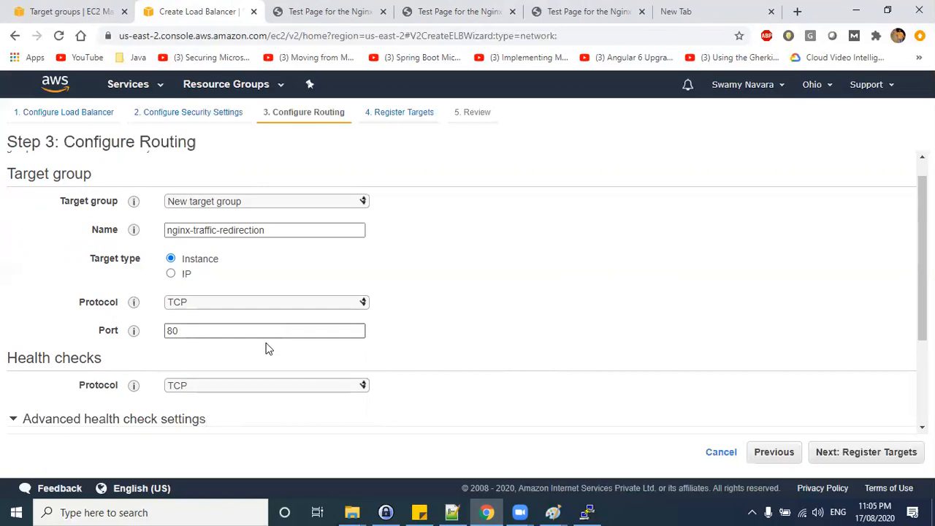
scroll(267, 348, down, 2)
mouse_move(134, 341)
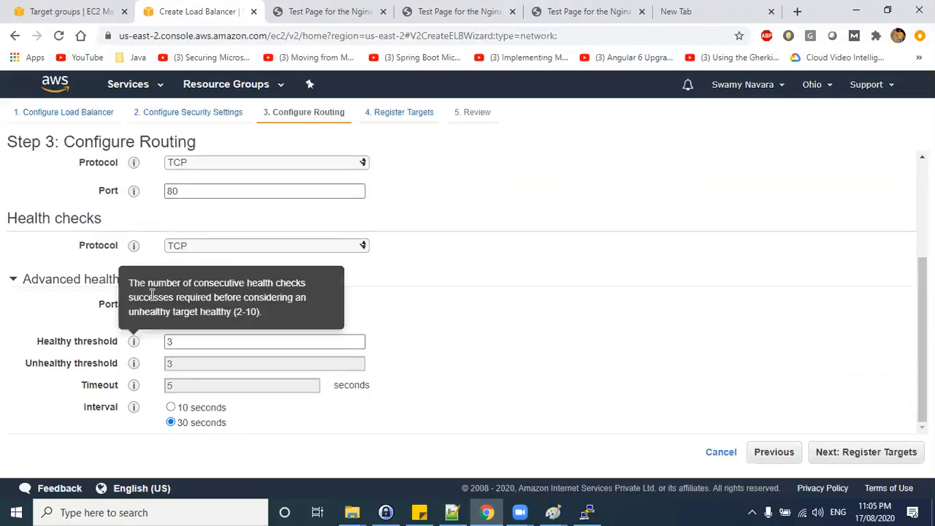
Override the health check port with 80.
click(194, 320)
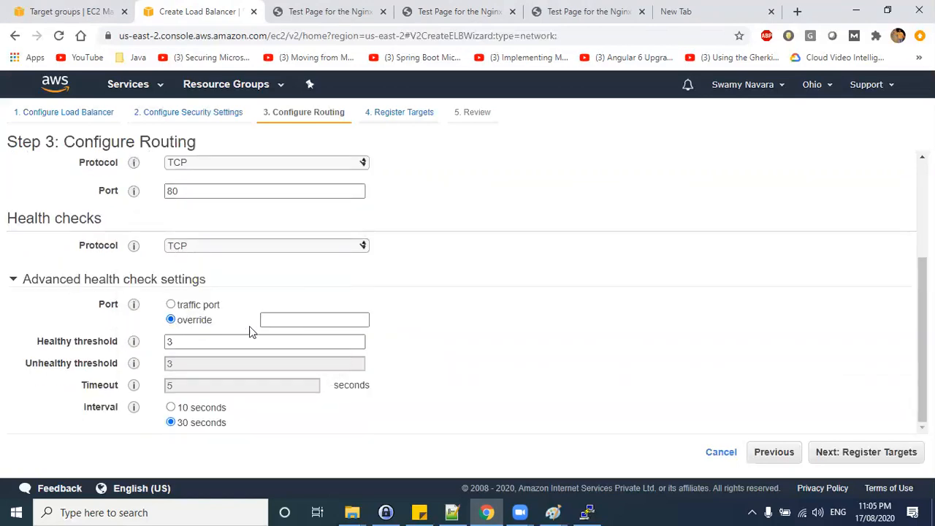
click(291, 325)
text(80)
Set the health check interval to 10 seconds.
click(175, 342)
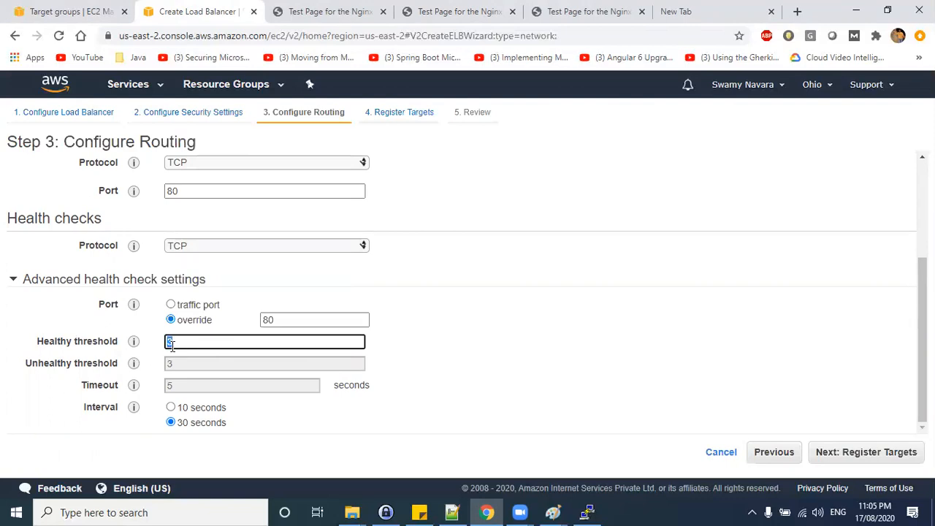
click(171, 408)
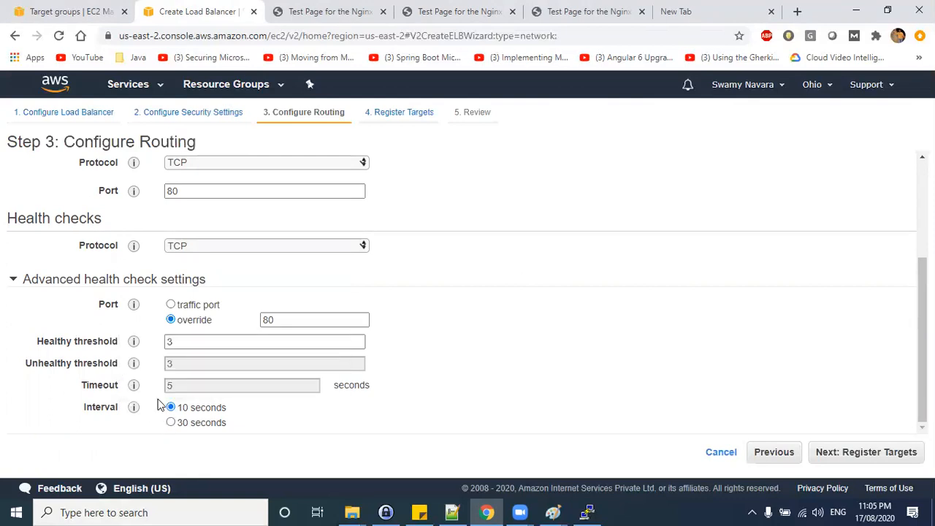
Switch the health check port back to traffic port.
click(171, 342)
double_click(168, 341)
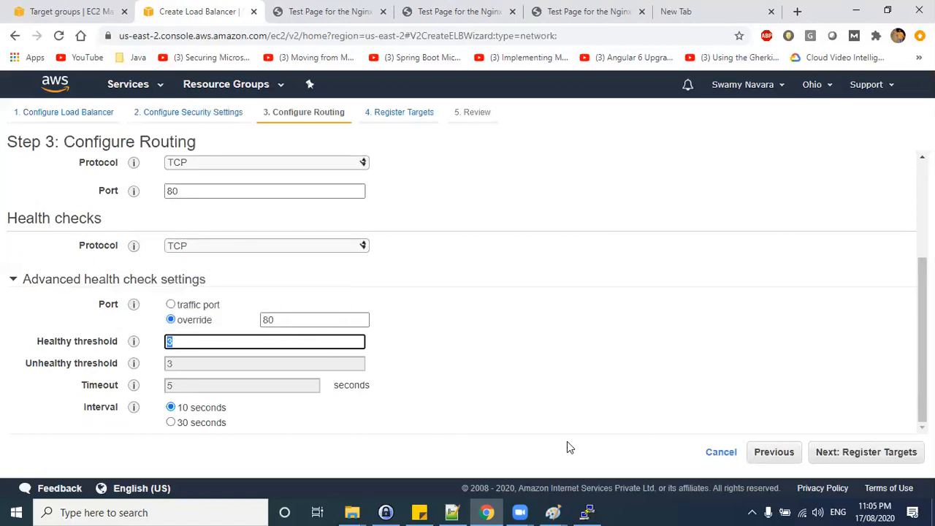
scroll(280, 356, up, 3)
scroll(397, 375, down, 3)
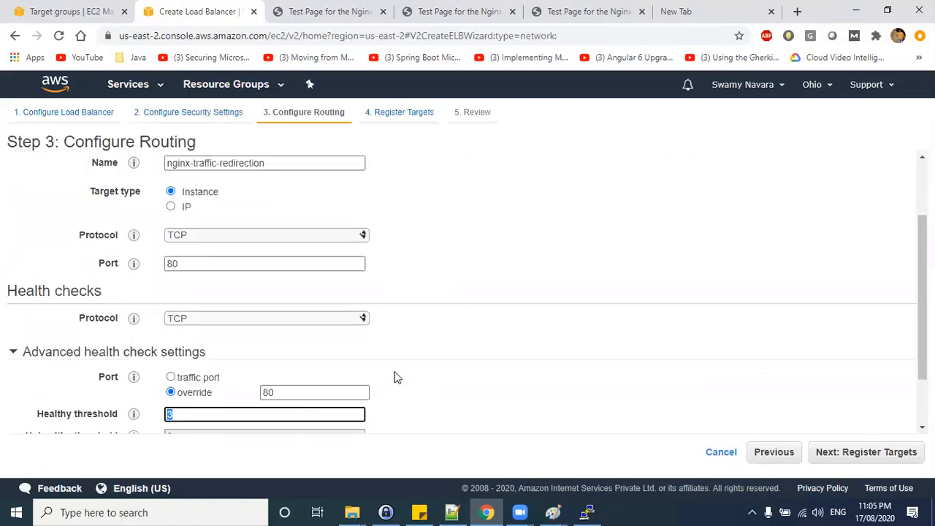
click(171, 306)
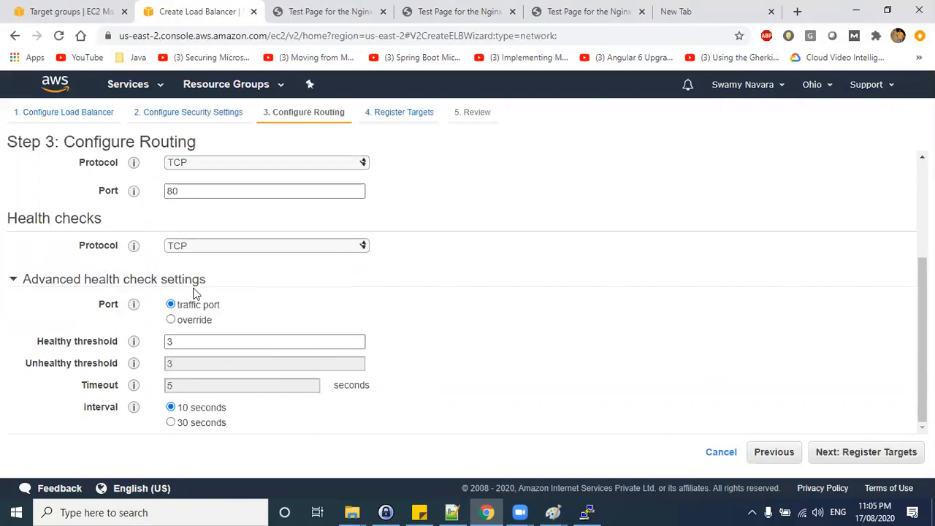
scroll(219, 307, up, 2)
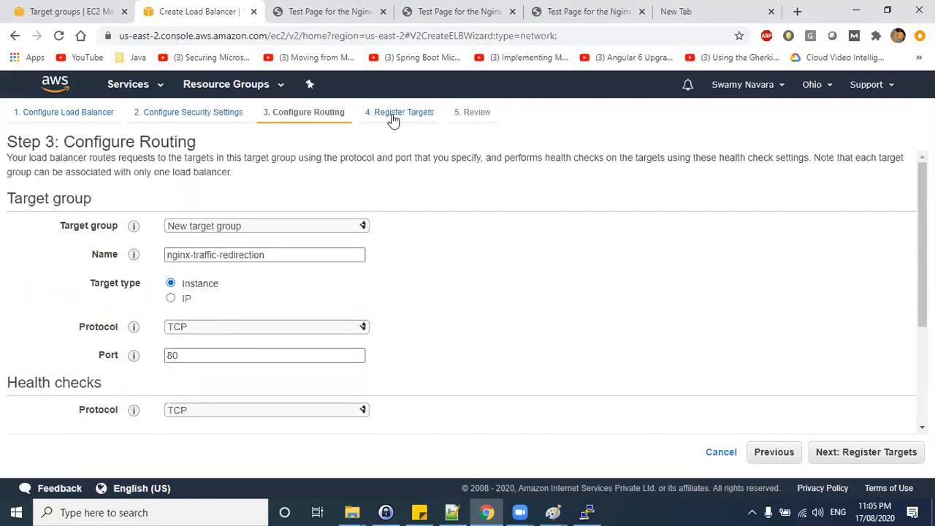
scroll(657, 405, down, 3)
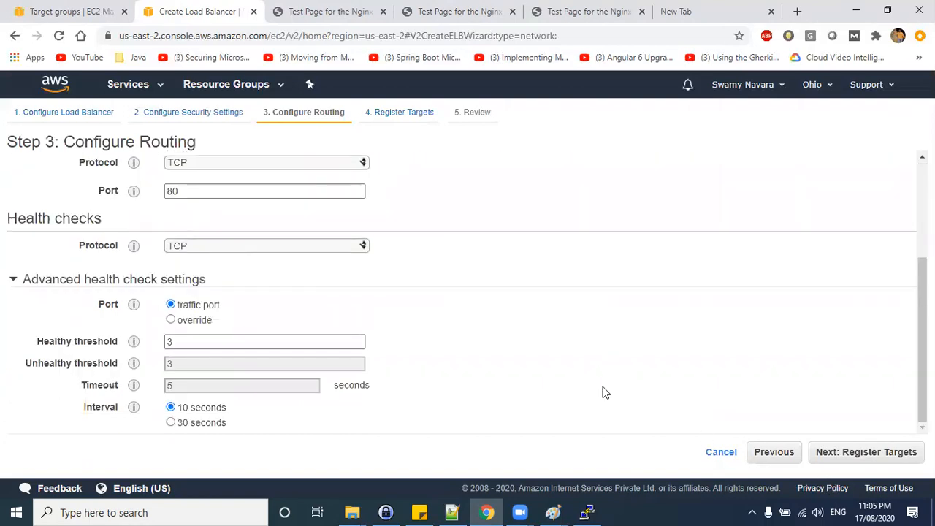
In the Paint diagram, delete the three lower white instance boxes from the red target group.
key(alt+Tab)
click(199, 270)
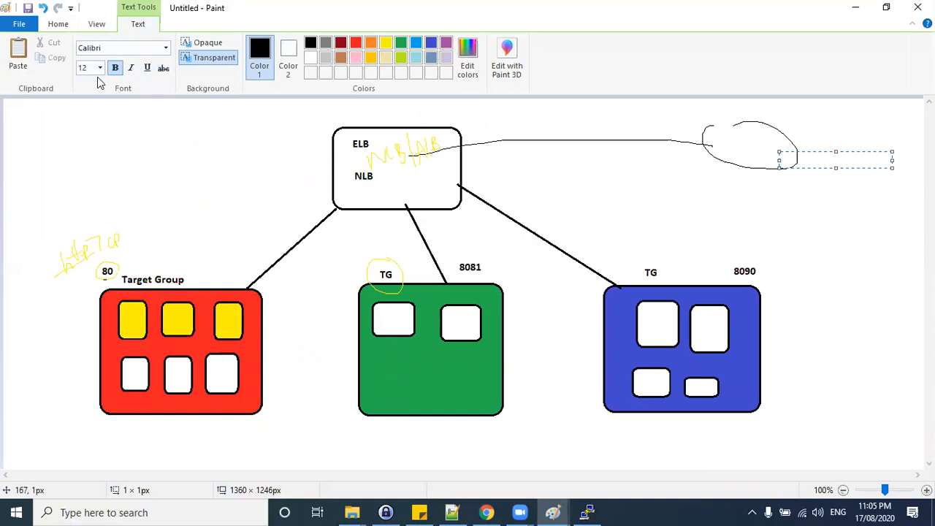
click(58, 24)
click(90, 55)
drag(121, 346, 257, 401)
key(Delete)
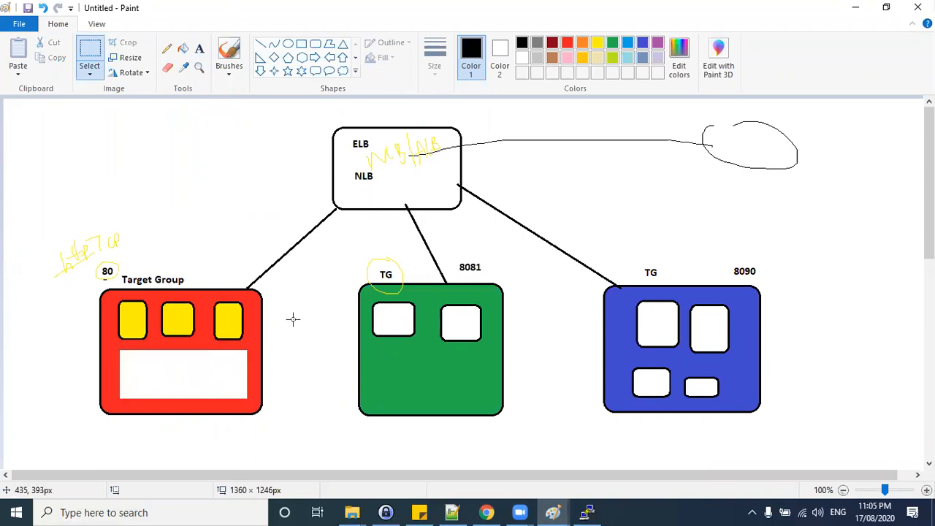
Fill the cleared area of the target group box with red.
click(184, 50)
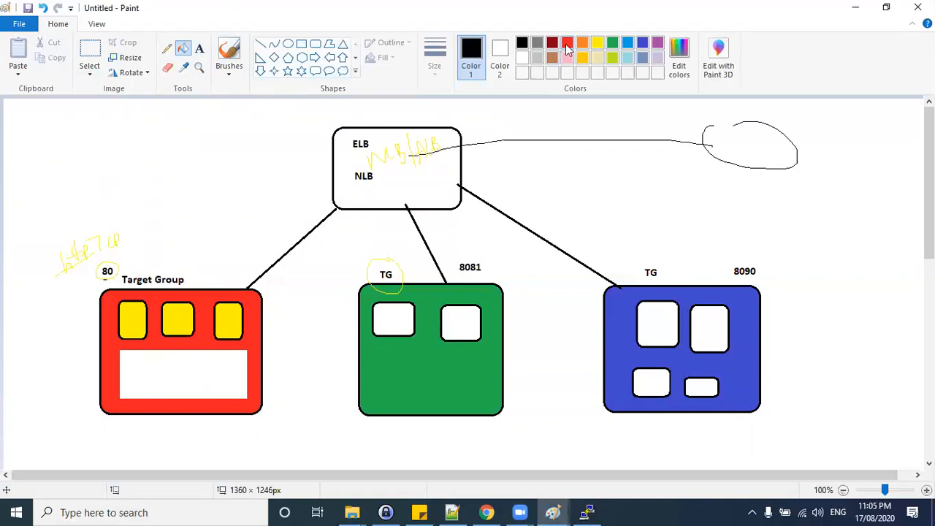
click(196, 386)
click(282, 397)
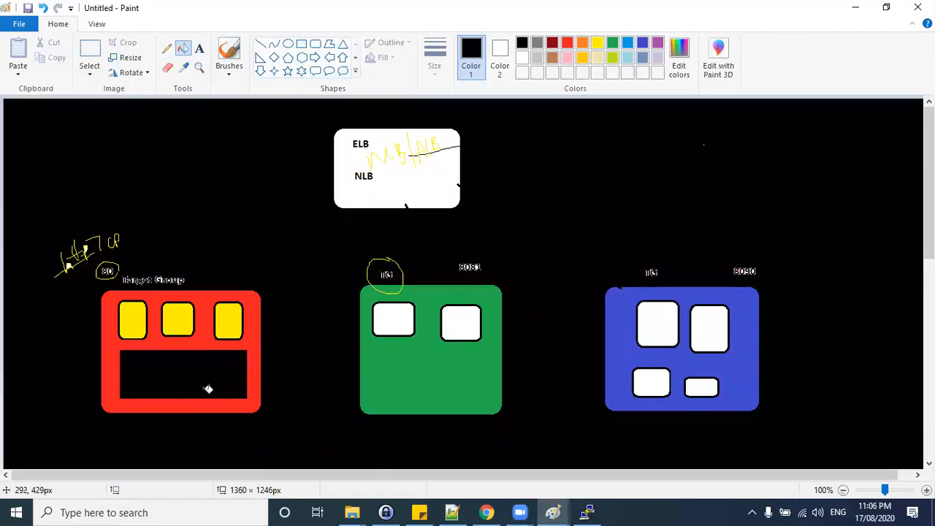
key(ctrl+z)
key(ctrl+z)
click(567, 42)
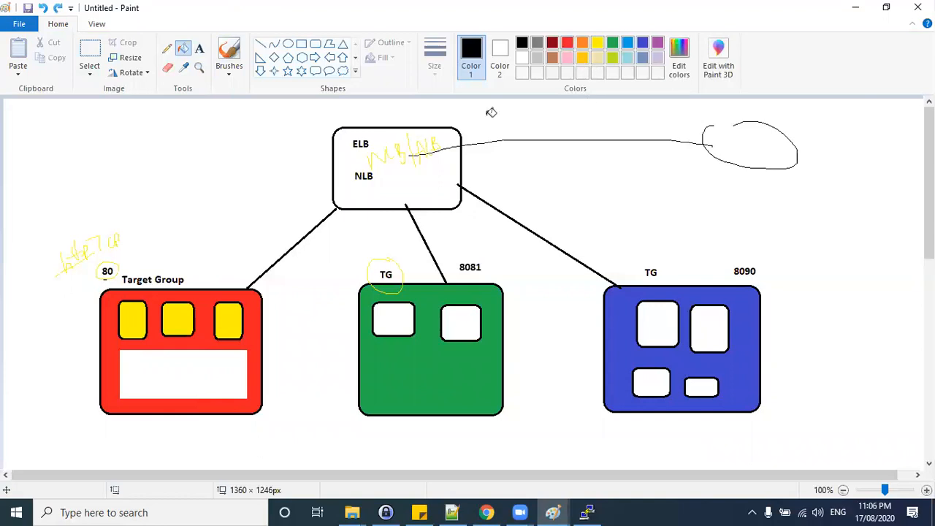
click(186, 376)
right_click(262, 353)
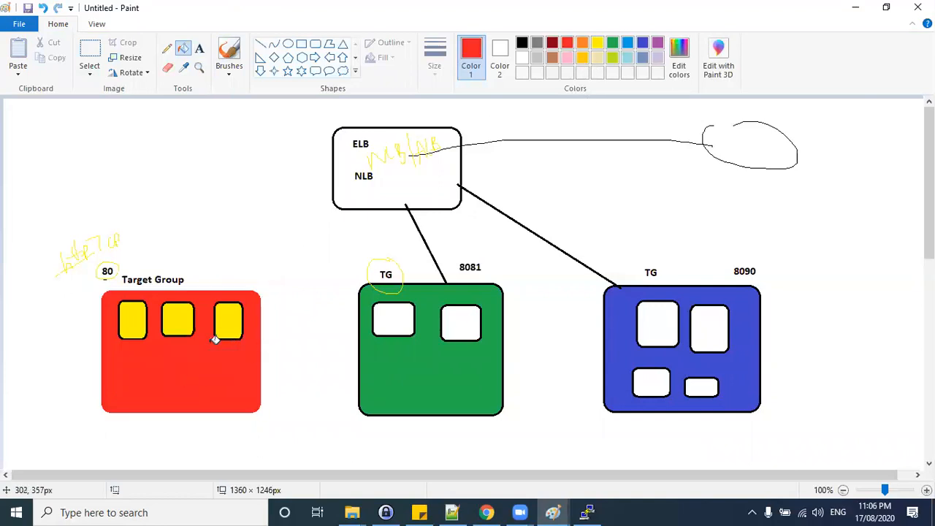
key(ctrl+z)
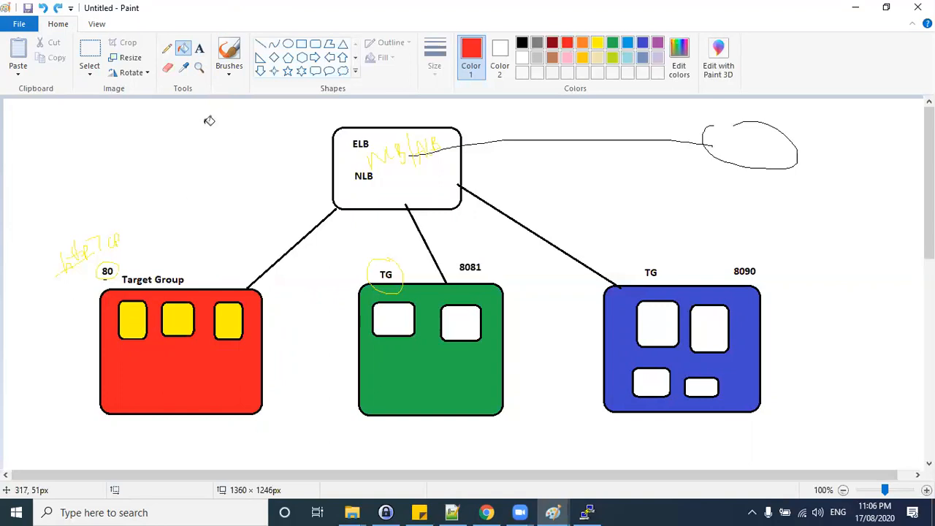
Number the yellow instances 1, 2, 3 and draw a red arrow from the target group up to a circled NLB.
click(167, 49)
mouse_move(130, 313)
mouse_down()
mouse_move(130, 330)
mouse_move(233, 321)
mouse_move(219, 333)
mouse_up()
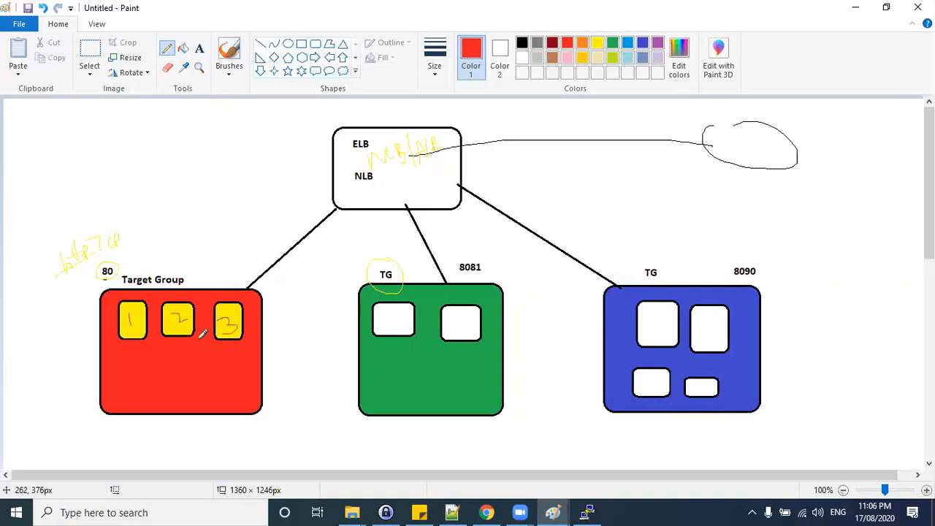
mouse_move(185, 282)
mouse_down()
mouse_move(122, 287)
mouse_move(206, 280)
mouse_move(329, 192)
mouse_move(324, 206)
mouse_up()
drag(378, 172, 355, 178)
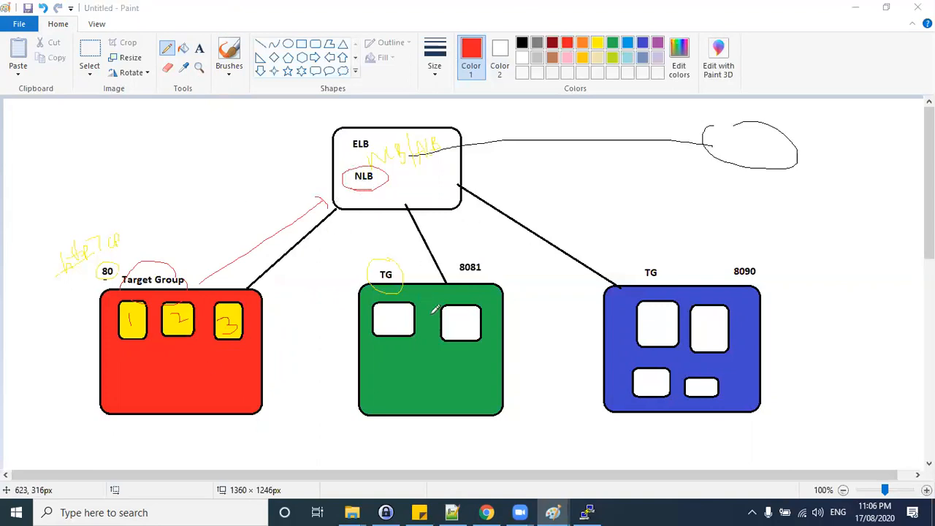
Rename the new target group to external-traffic-redirection and continue to target registration.
key(alt+Tab)
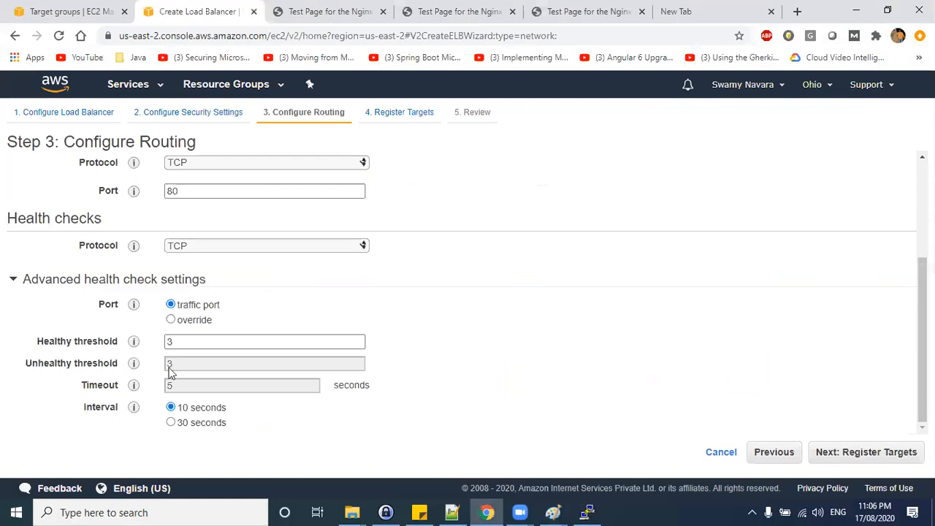
scroll(211, 212, up, 3)
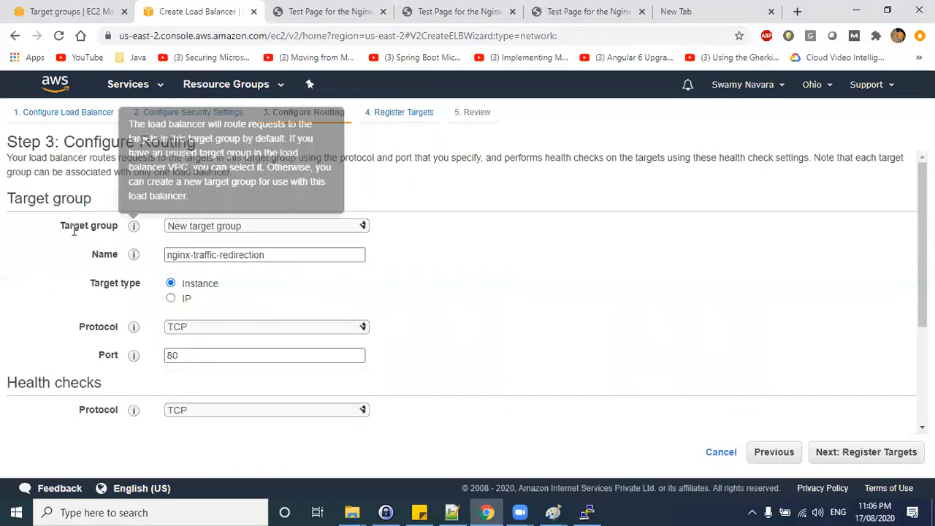
drag(65, 227, 118, 226)
drag(171, 254, 280, 260)
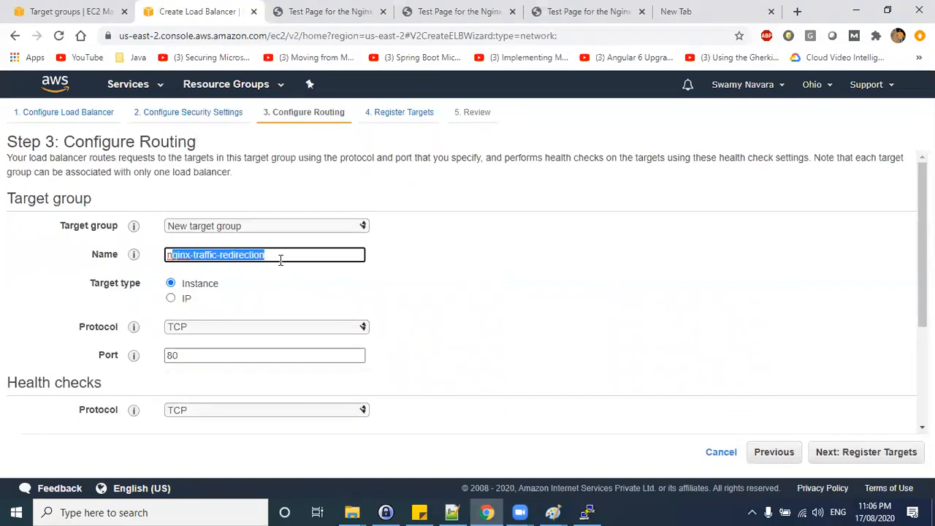
double_click(182, 255)
text(external)
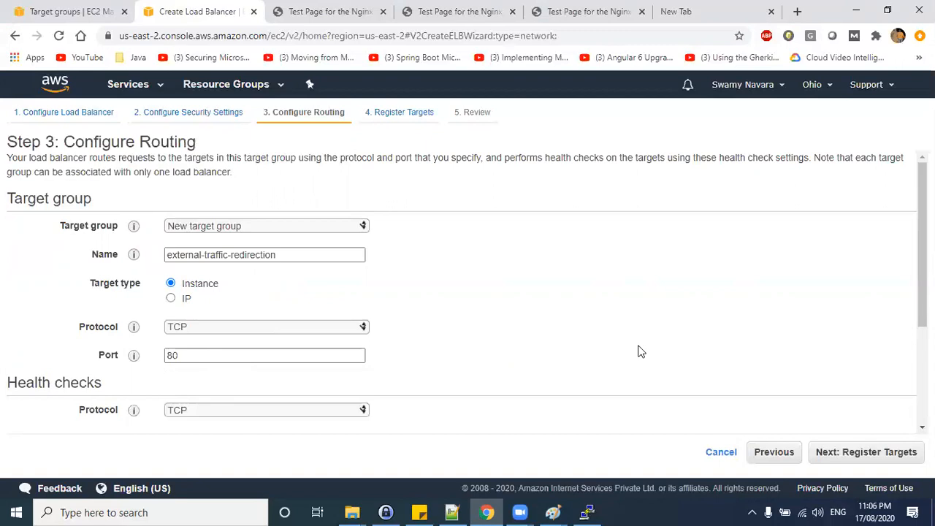
scroll(638, 350, down, 3)
click(852, 453)
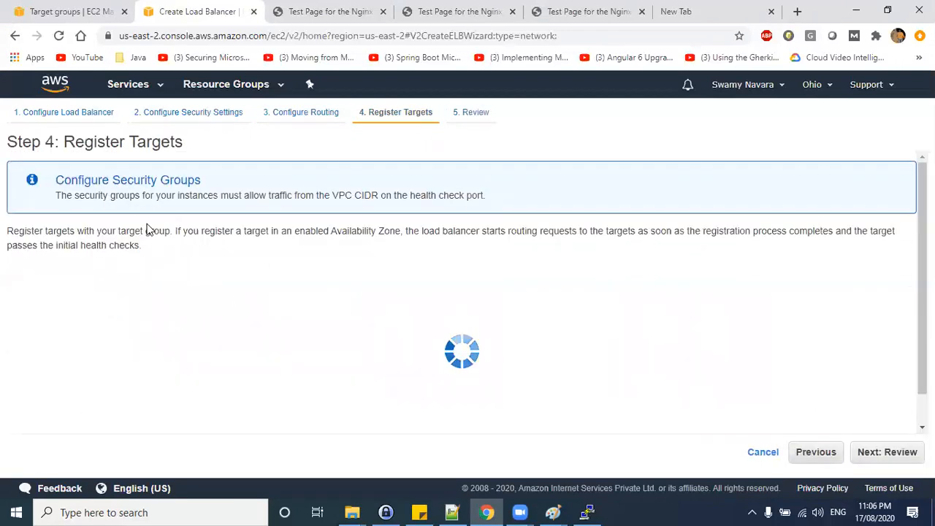
Select the Webserver 1 and Webserver 2 instances for registration.
scroll(110, 383, down, 3)
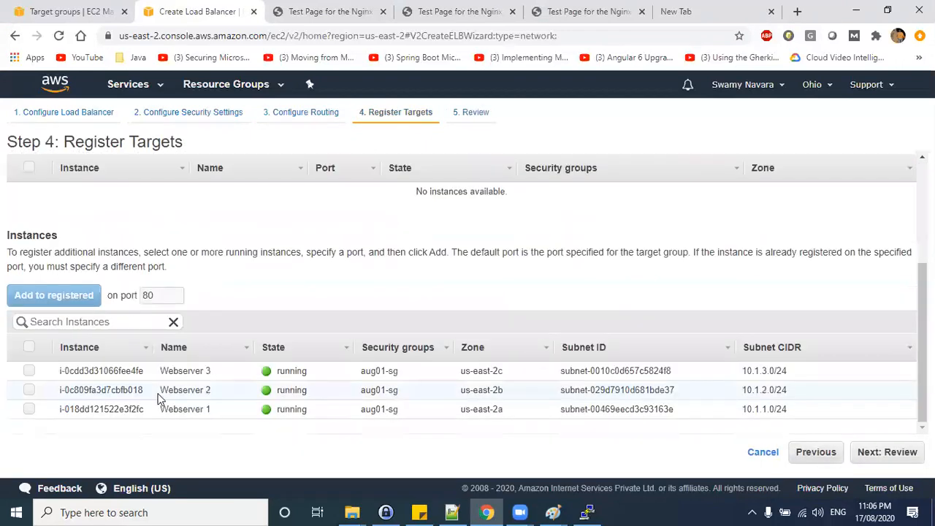
scroll(98, 205, up, 3)
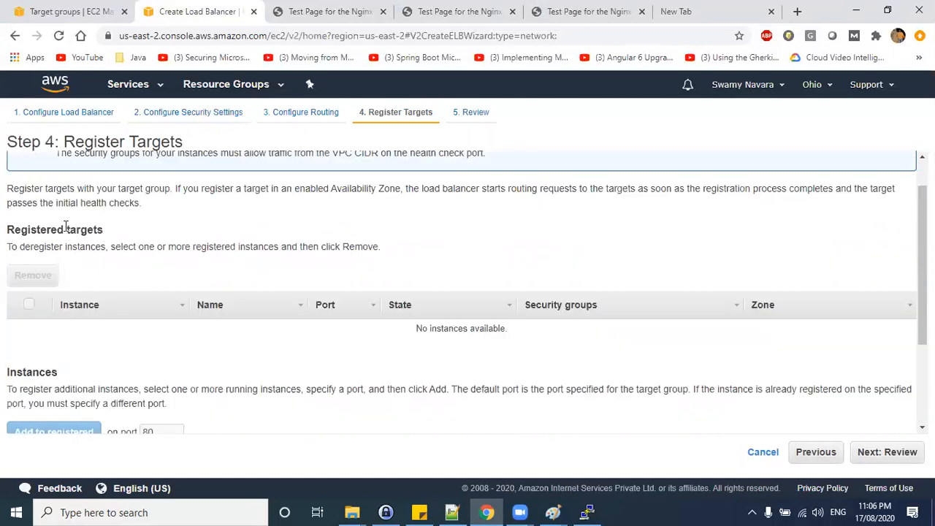
drag(15, 230, 100, 229)
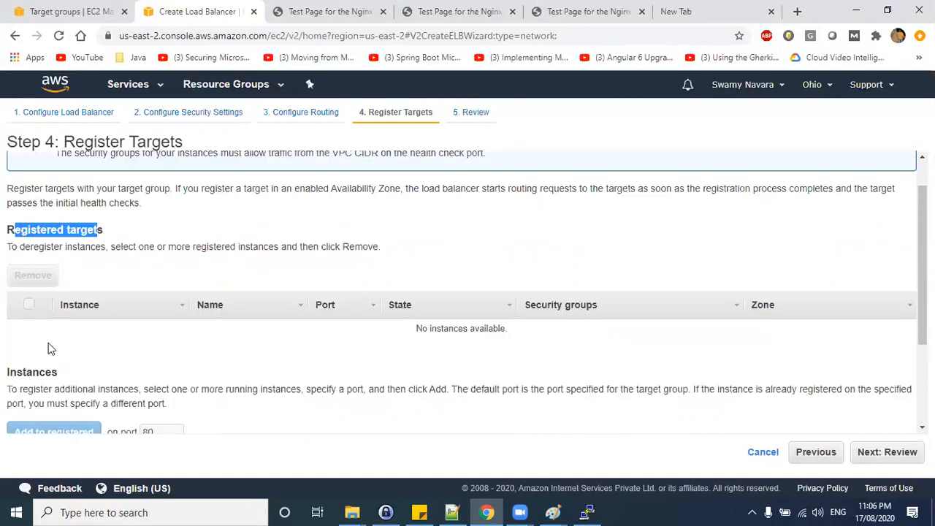
scroll(83, 349, down, 2)
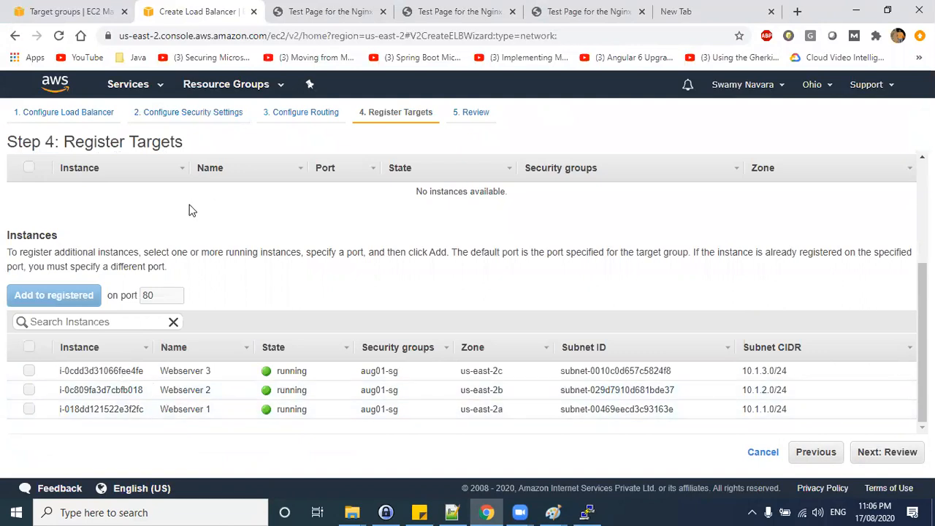
click(29, 371)
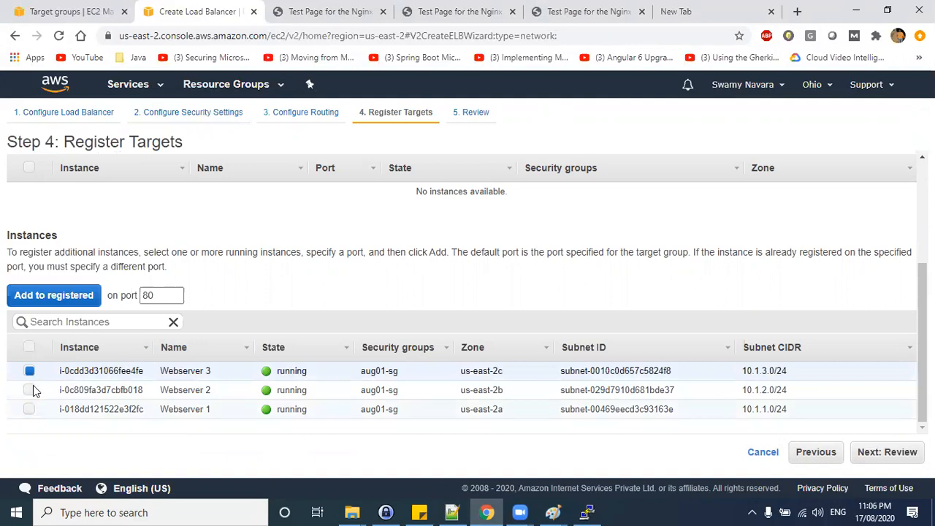
click(30, 409)
click(29, 390)
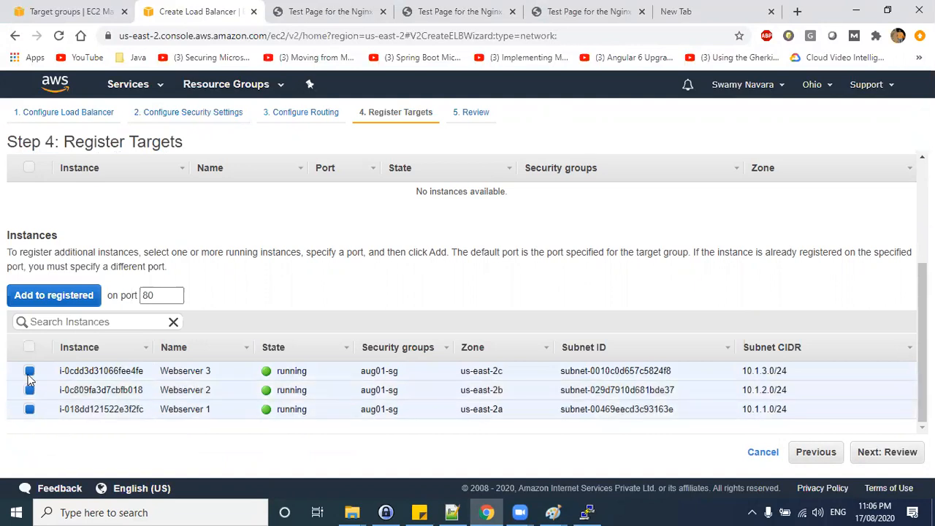
click(30, 371)
drag(209, 372, 93, 376)
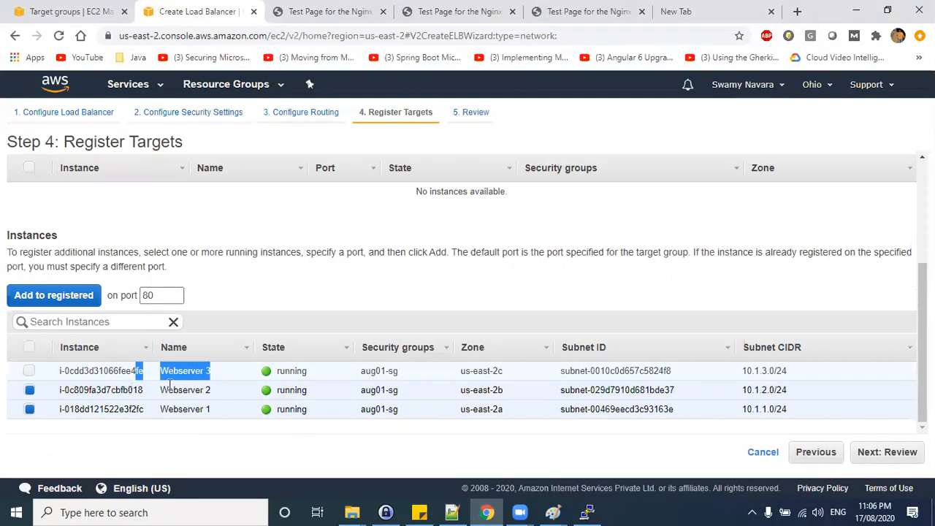
In the NLB diagram, draw black traffic lines from the internet through the NLB to the web servers.
key(alt+Tab)
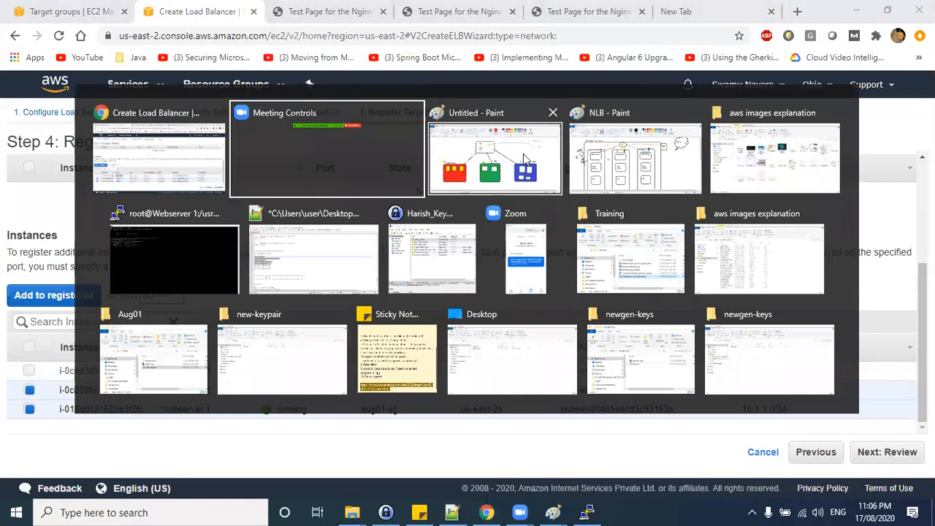
click(151, 175)
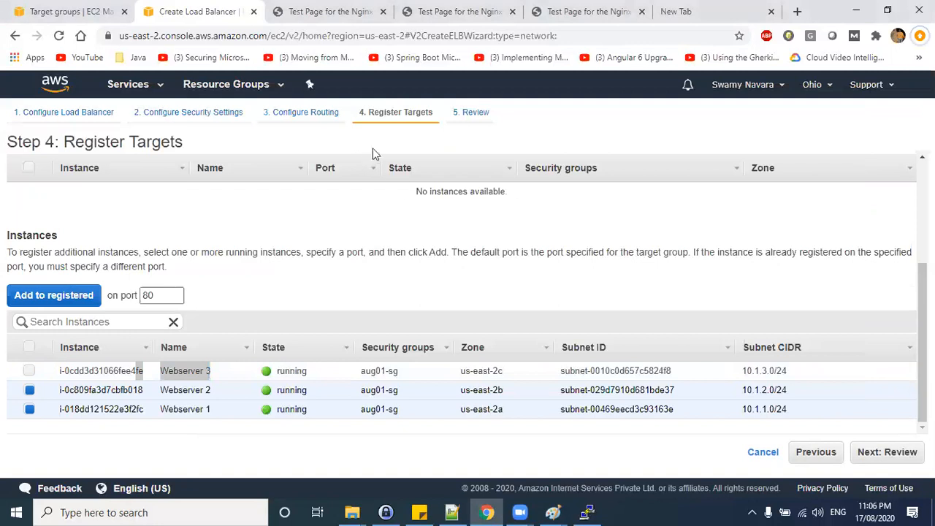
key(alt+Tab)
click(526, 166)
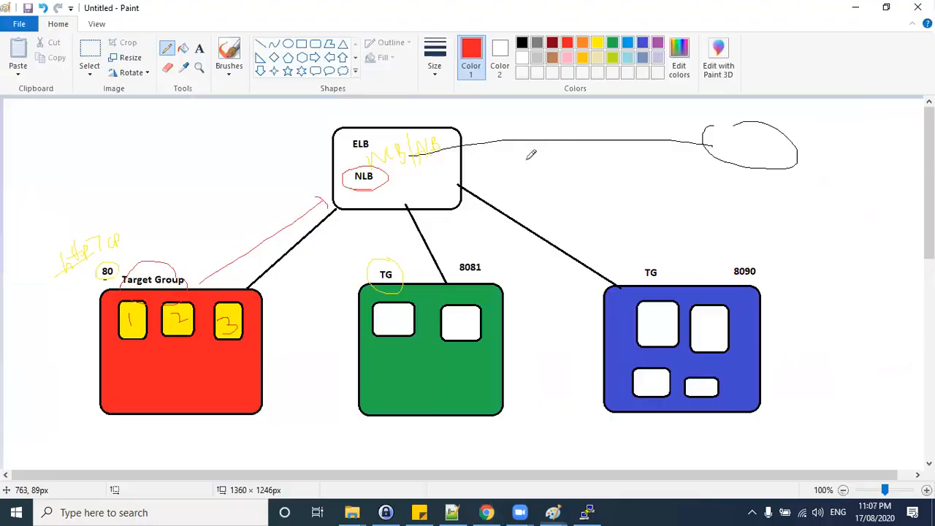
key(alt+Tab)
click(749, 147)
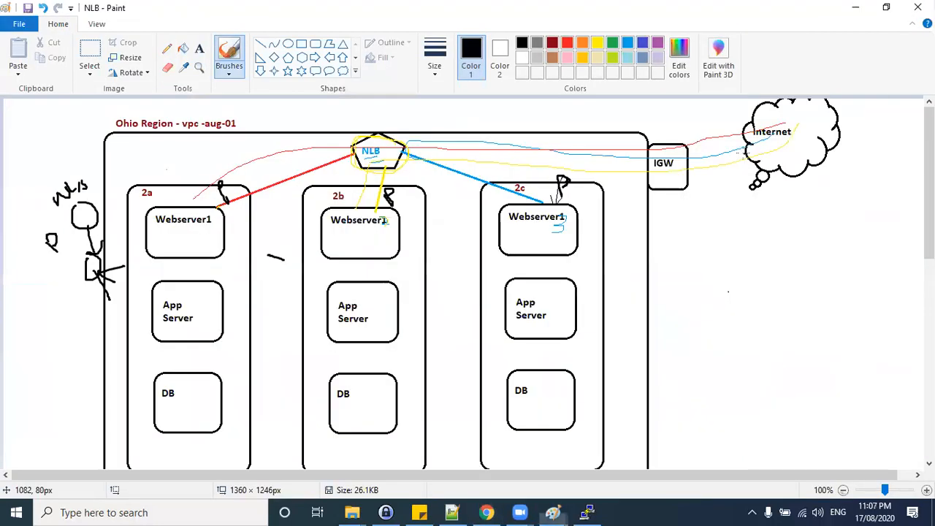
mouse_move(779, 126)
mouse_down()
mouse_move(284, 166)
mouse_move(213, 208)
mouse_up()
drag(557, 146, 365, 208)
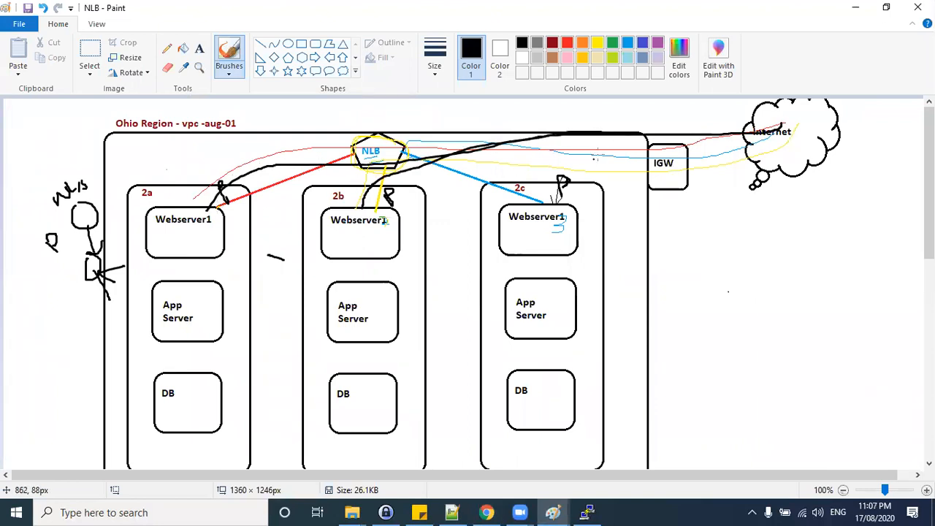
mouse_move(778, 120)
mouse_down()
mouse_move(560, 147)
mouse_move(401, 151)
mouse_move(473, 210)
mouse_up()
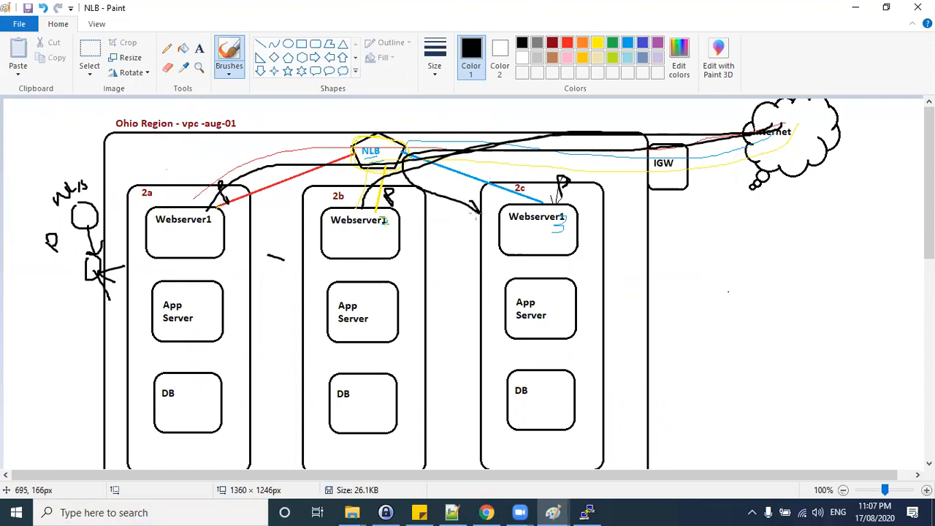
Add the selected web servers to the registered targets on port 80.
key(alt+Tab)
click(435, 149)
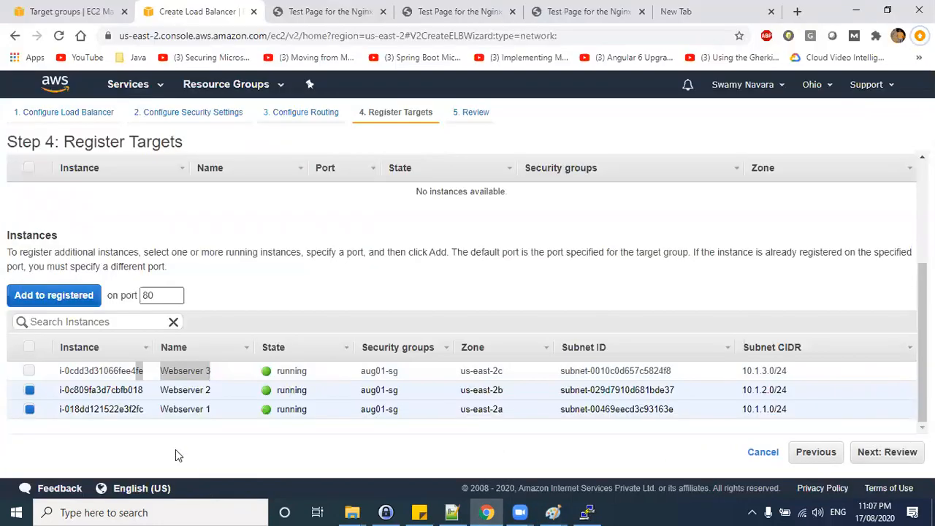
click(57, 428)
click(45, 299)
scroll(235, 261, up, 3)
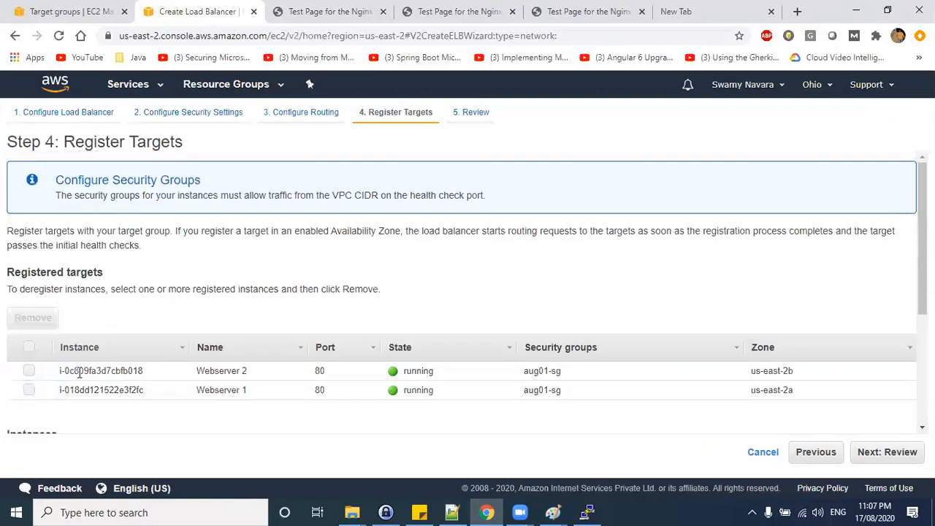
Review the load balancer settings, create it, and close the creation status page.
scroll(274, 363, down, 2)
drag(199, 253, 243, 234)
scroll(720, 351, down, 1)
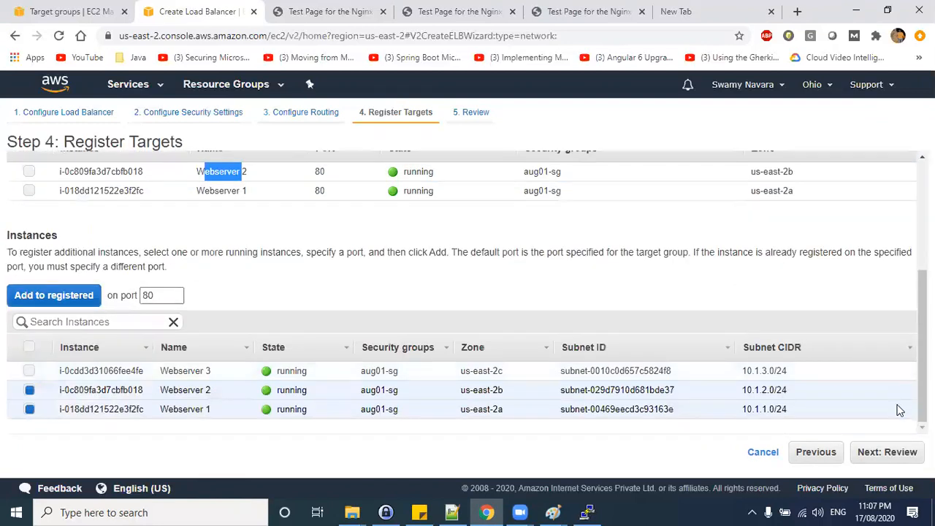
click(900, 451)
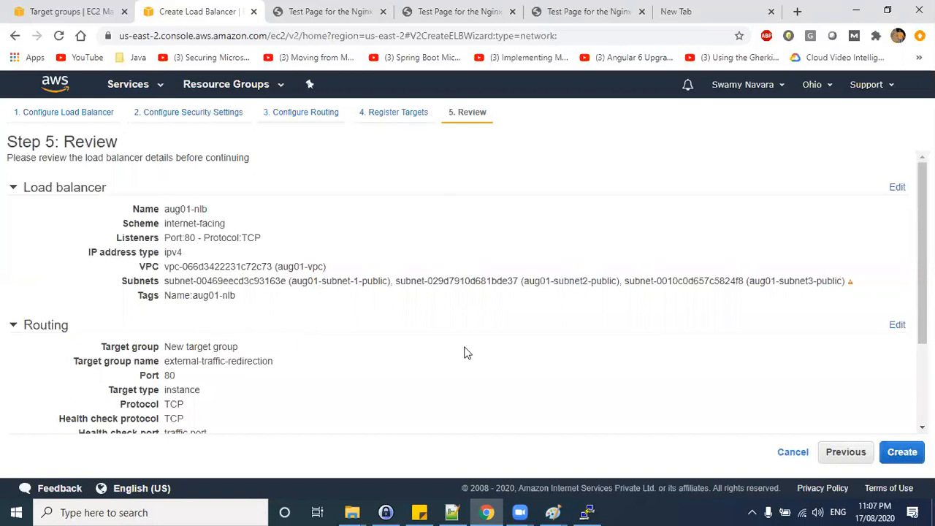
scroll(262, 293, down, 2)
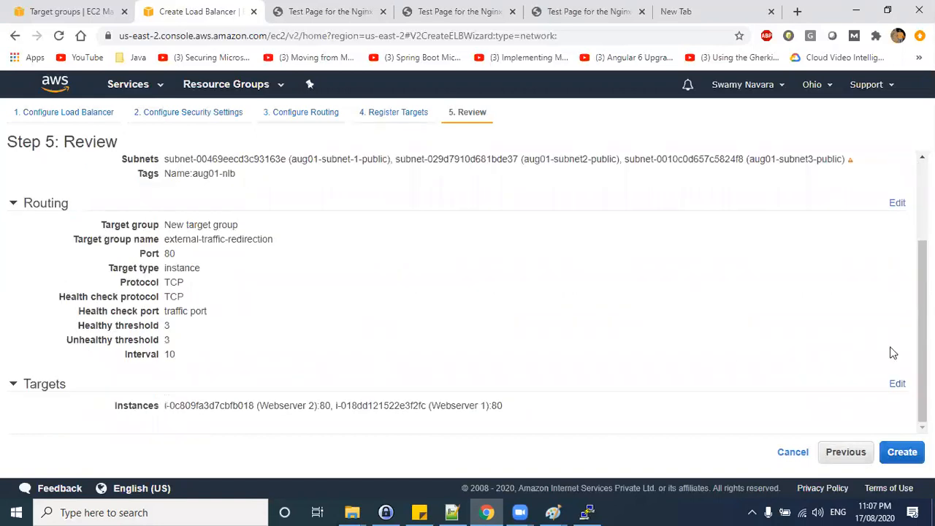
click(902, 451)
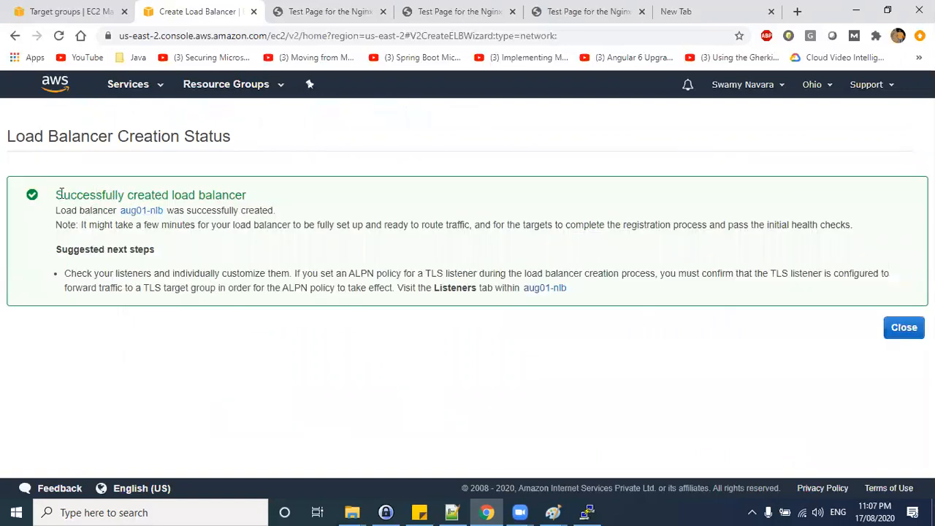
drag(62, 192, 229, 197)
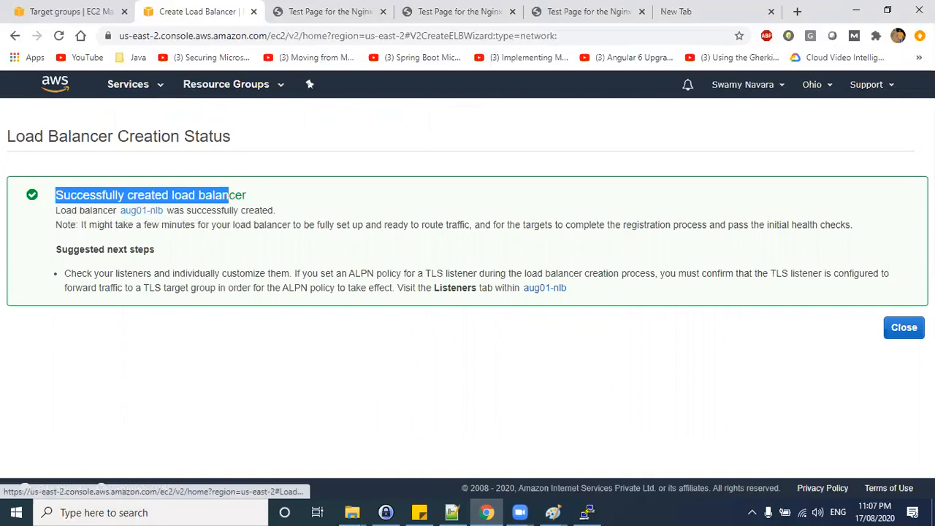
click(904, 328)
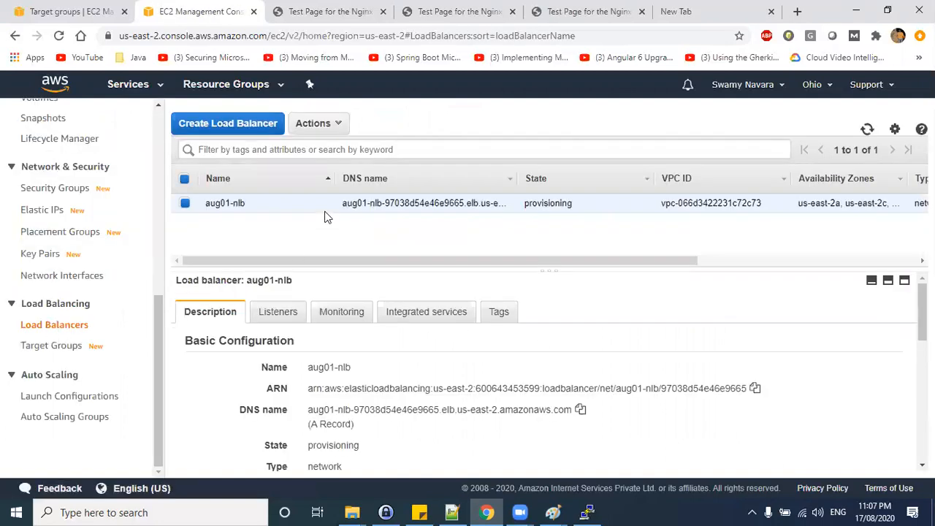
Check the new load balancer's provisioning state and its TCP:80 listener forwarding to the target group.
drag(582, 208, 528, 204)
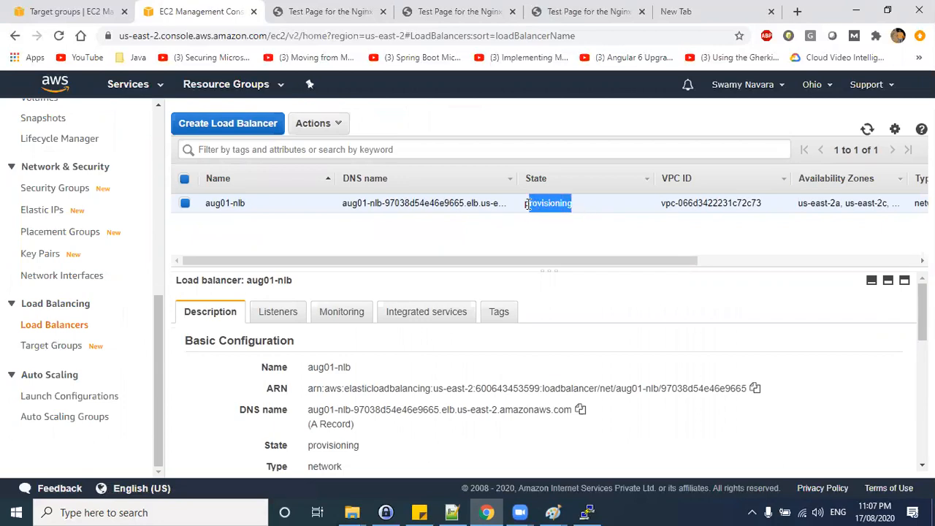
click(533, 206)
drag(588, 207, 527, 204)
scroll(369, 413, down, 5)
scroll(358, 395, up, 5)
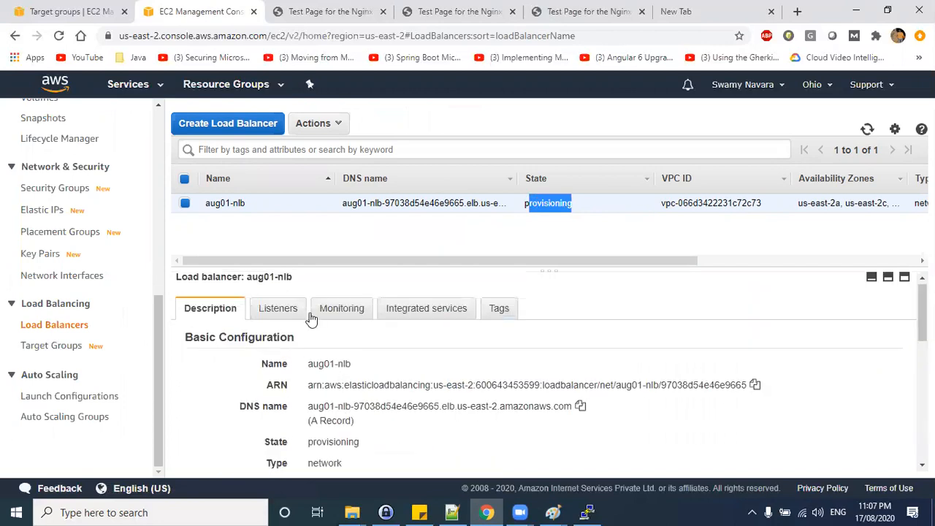
scroll(361, 329, down, 3)
scroll(361, 330, up, 3)
click(277, 312)
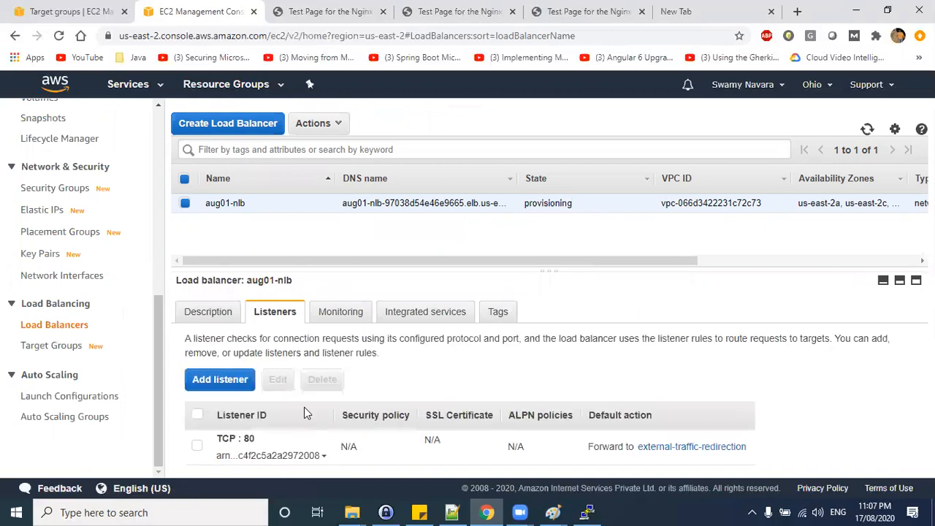
drag(223, 442, 259, 446)
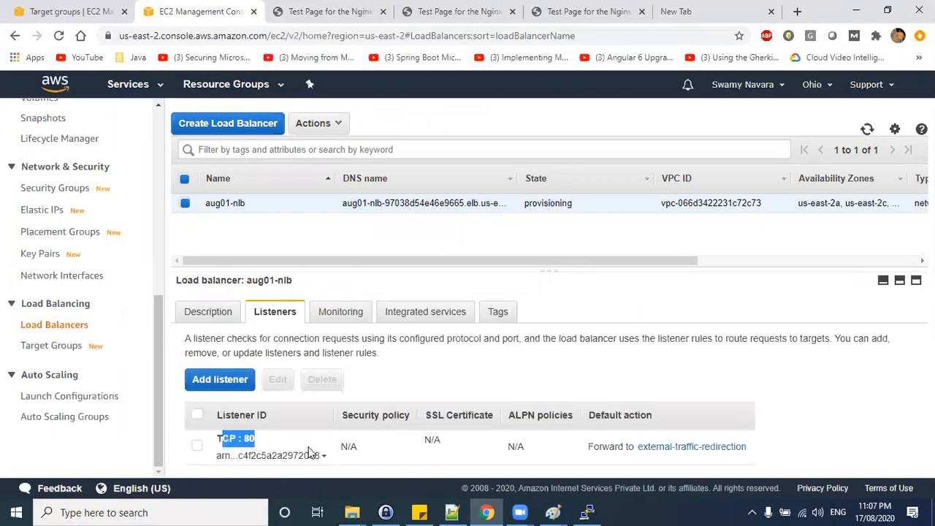
Browse the load balancer's Monitoring, Integrated services and Tags details, returning to its listener.
click(342, 313)
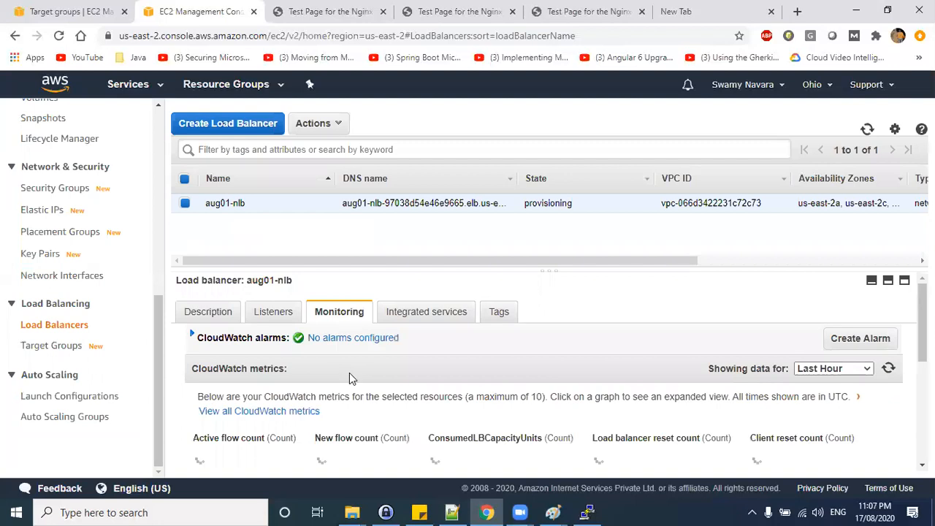
scroll(349, 372, down, 5)
scroll(409, 355, up, 5)
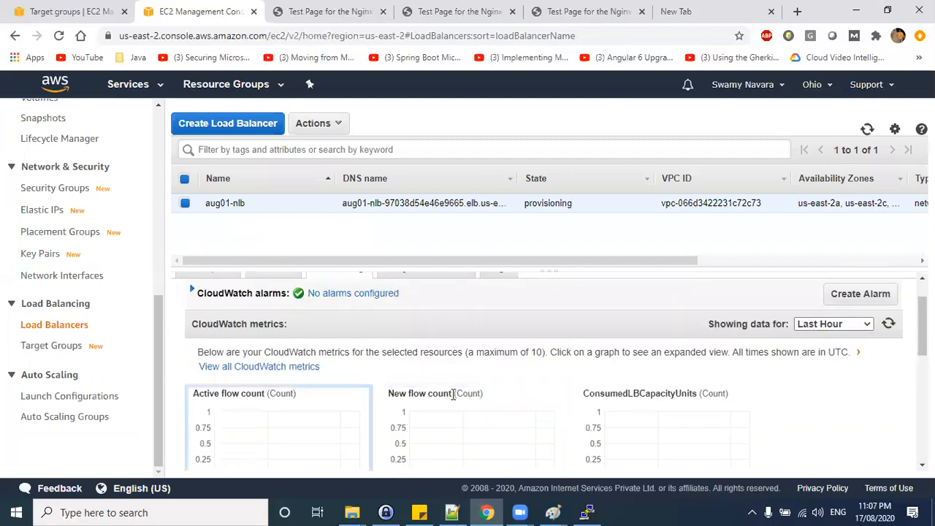
scroll(386, 321, up, 1)
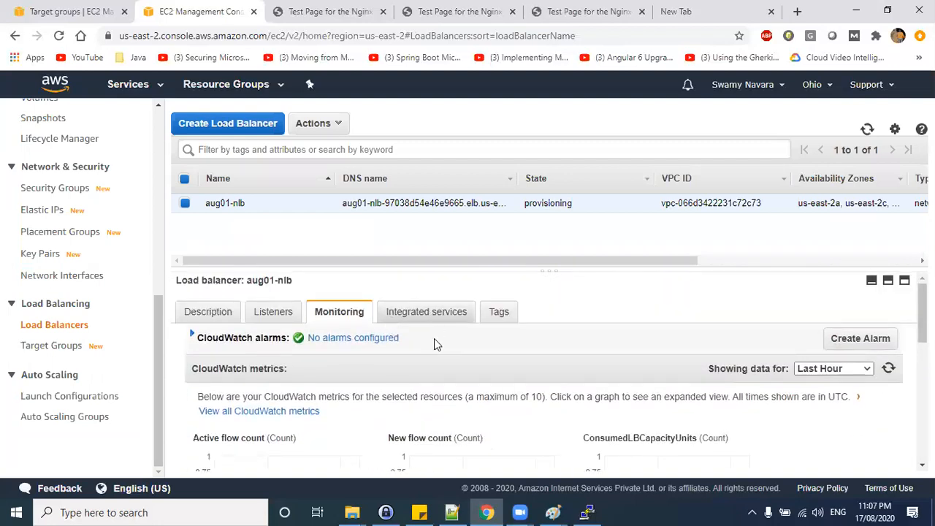
click(425, 312)
scroll(521, 364, down, 5)
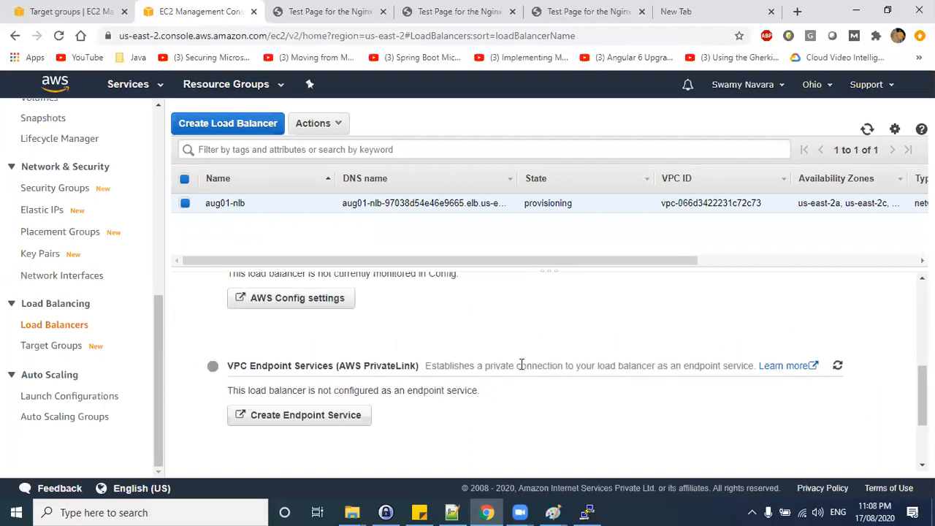
scroll(521, 364, up, 5)
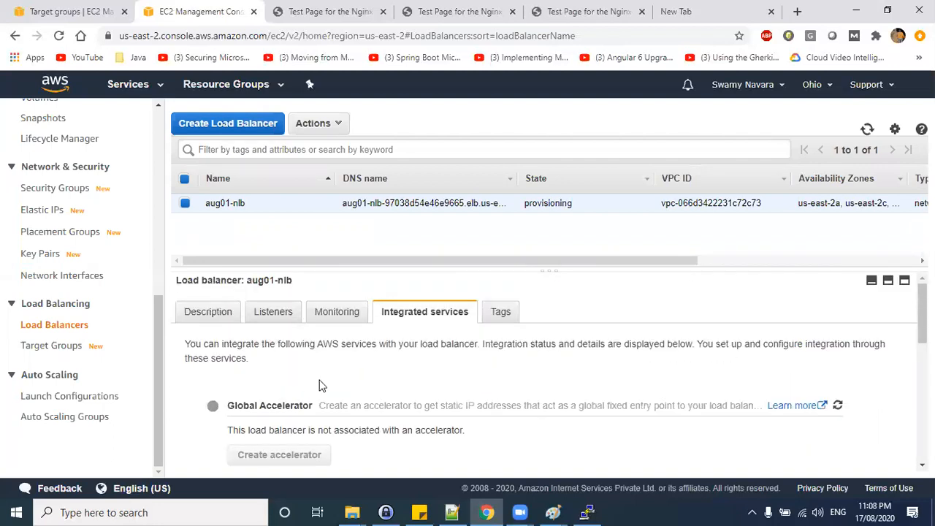
click(503, 314)
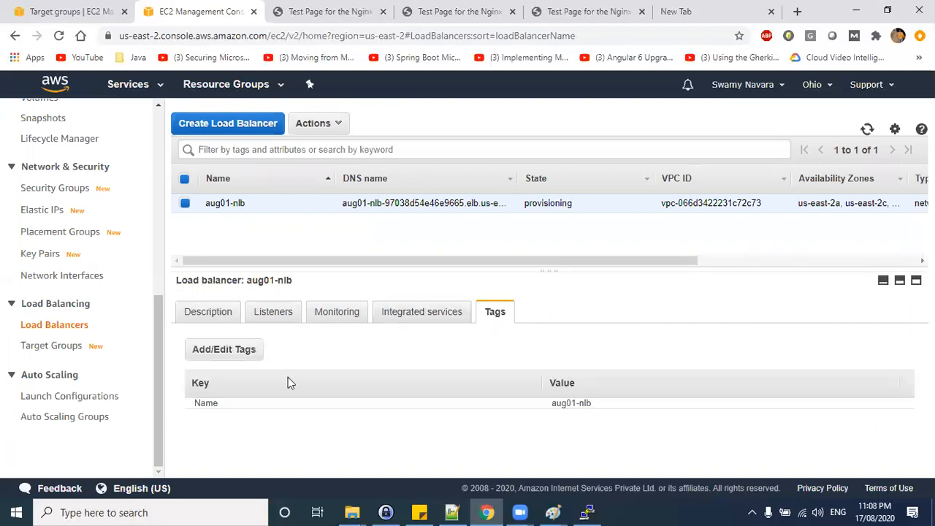
click(261, 318)
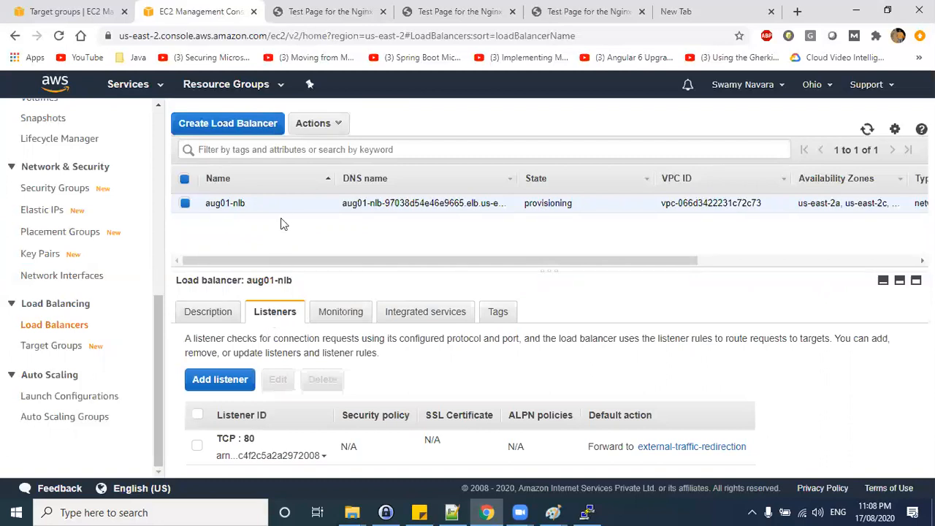
drag(255, 438, 222, 439)
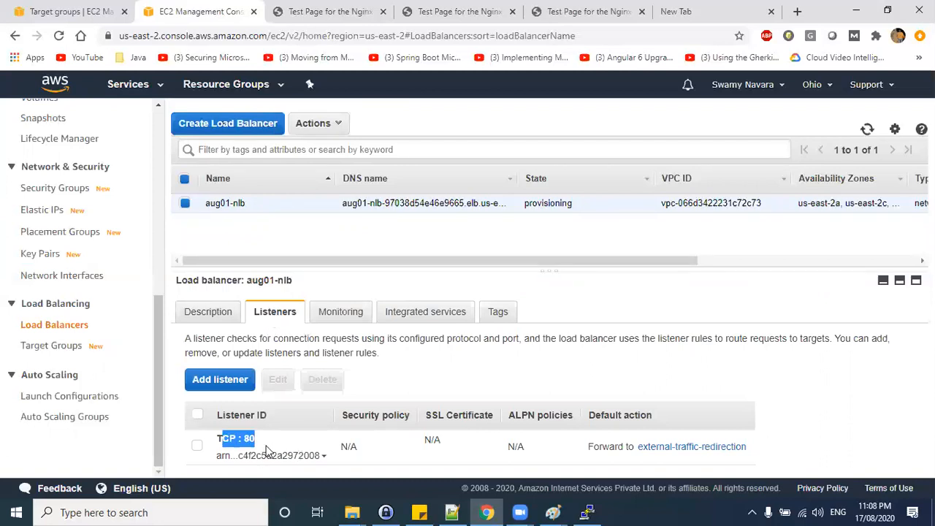
Open the target groups list and compare it with the target group drawn in the NLB diagram.
click(68, 345)
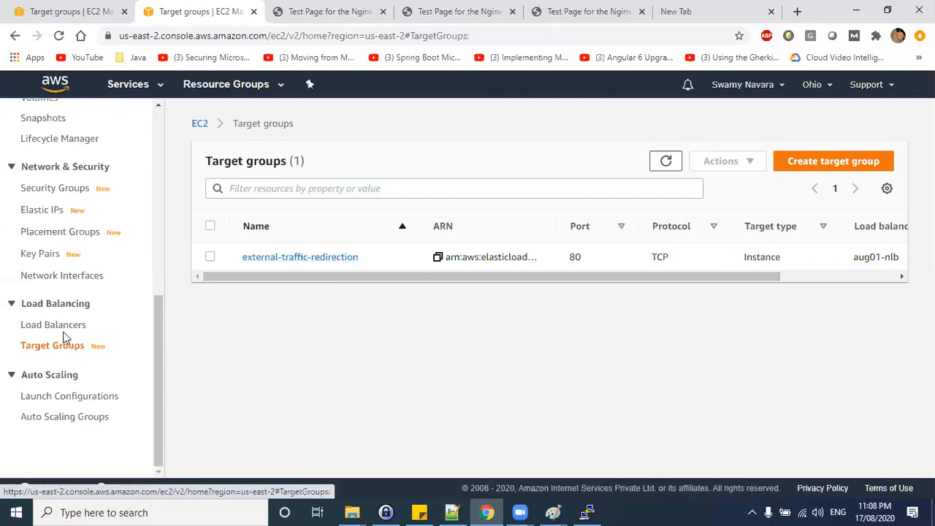
key(alt+Tab)
key(alt+Tab)
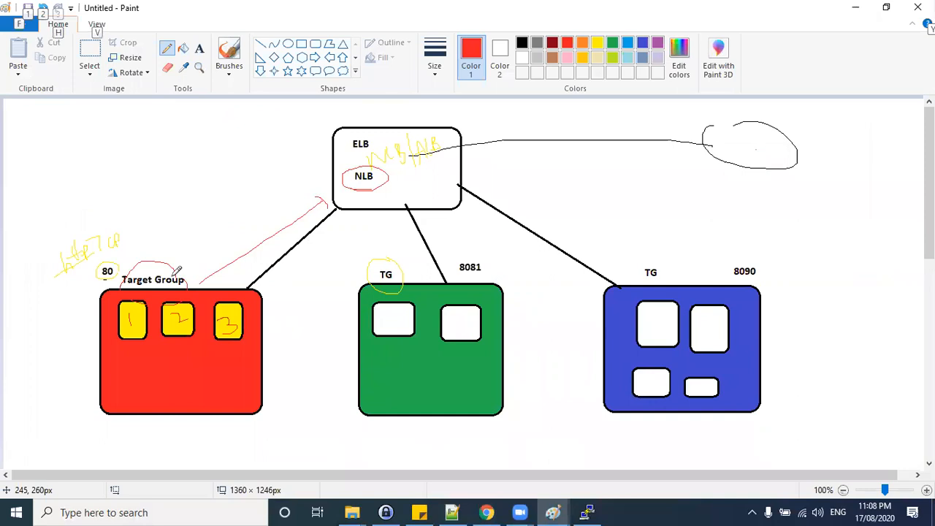
click(141, 273)
drag(139, 266, 141, 273)
drag(144, 265, 146, 271)
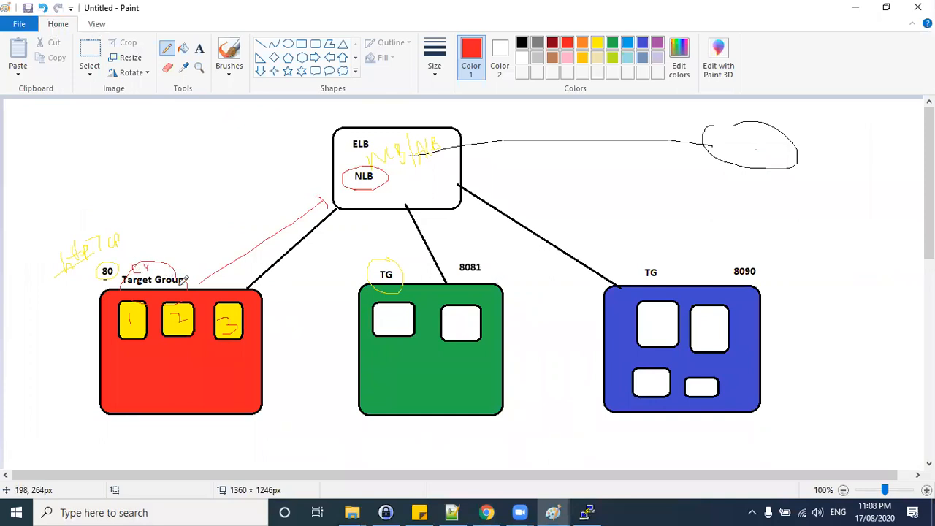
key(alt+Tab)
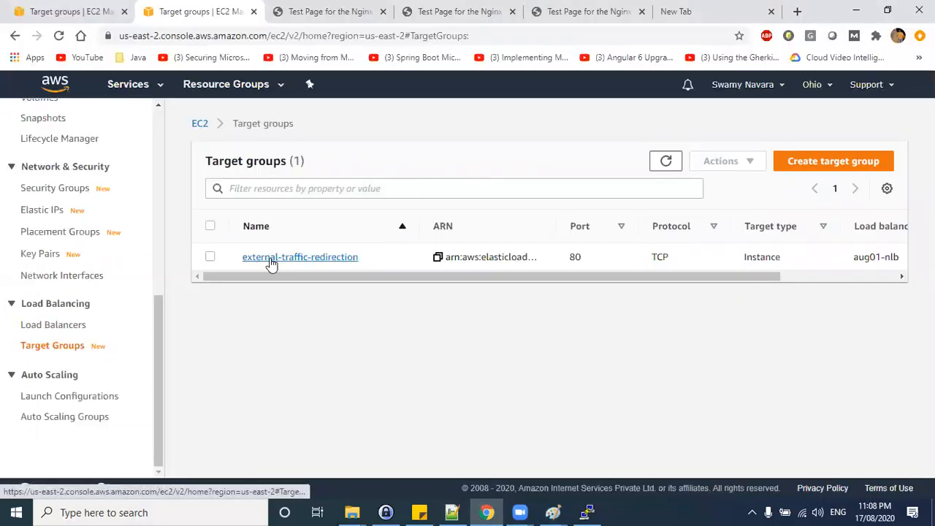
Open the external-traffic-redirection target group and review its health check settings and registered targets' status.
click(271, 257)
scroll(478, 346, down, 3)
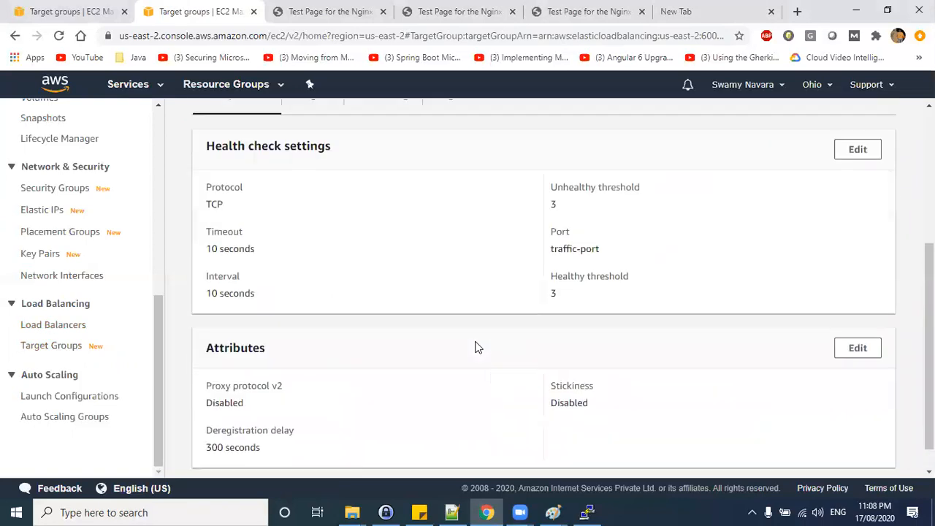
scroll(511, 358, up, 2)
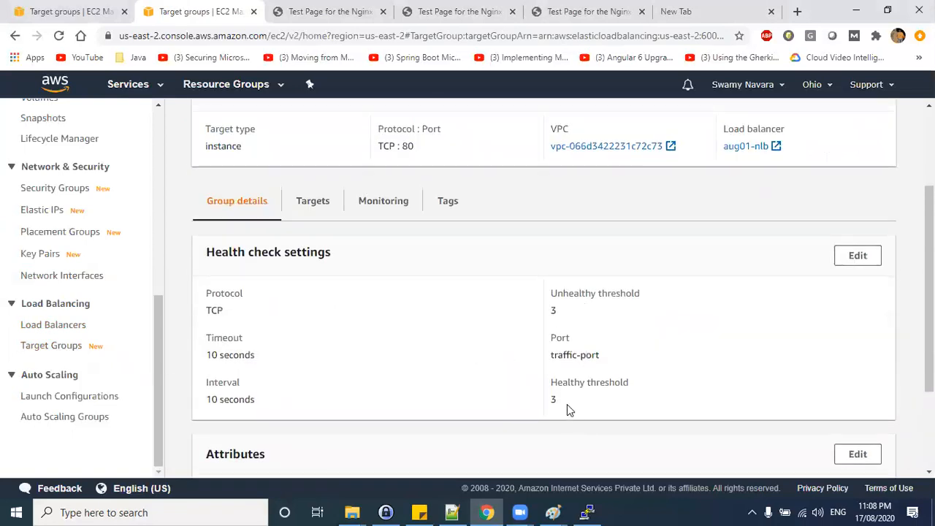
drag(569, 409, 542, 403)
scroll(385, 343, up, 3)
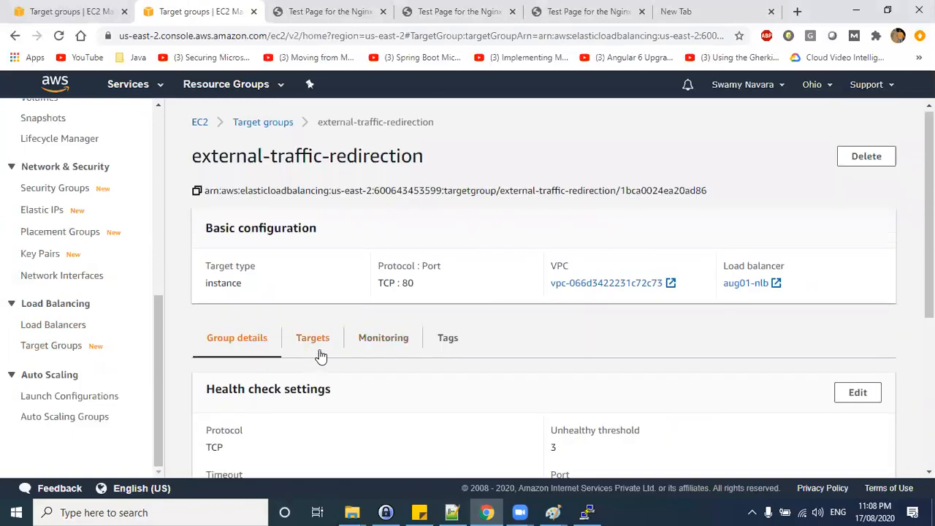
click(315, 342)
scroll(588, 365, down, 1)
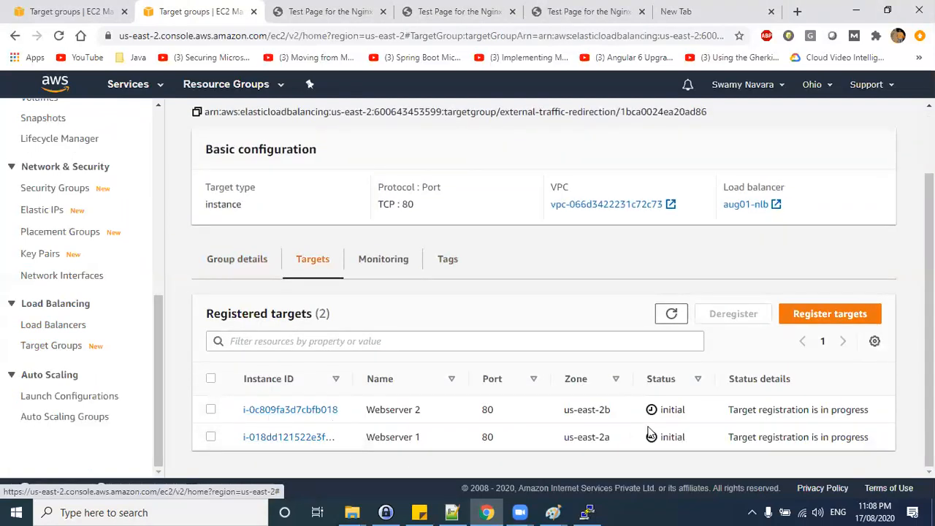
drag(686, 415, 661, 411)
drag(702, 438, 661, 436)
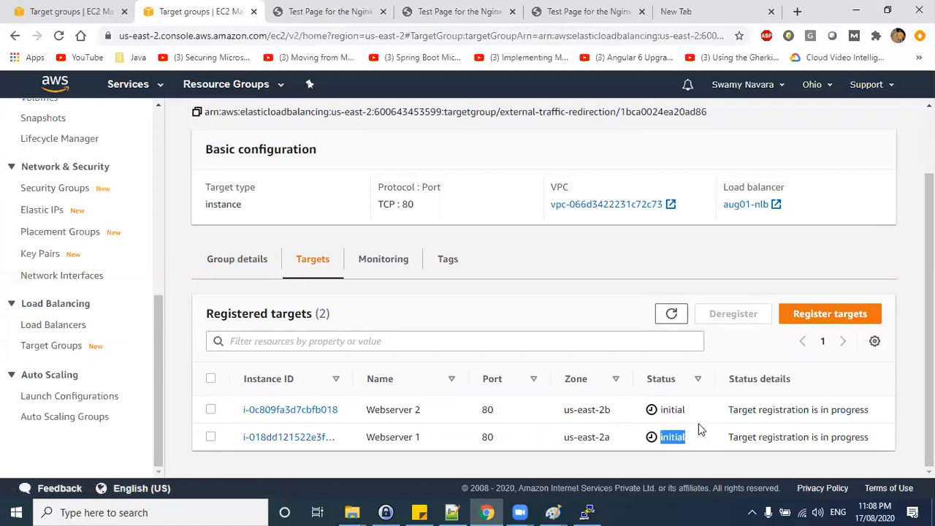
Edit the target group's health check, set the healthy threshold to 2, and save the changes.
click(257, 271)
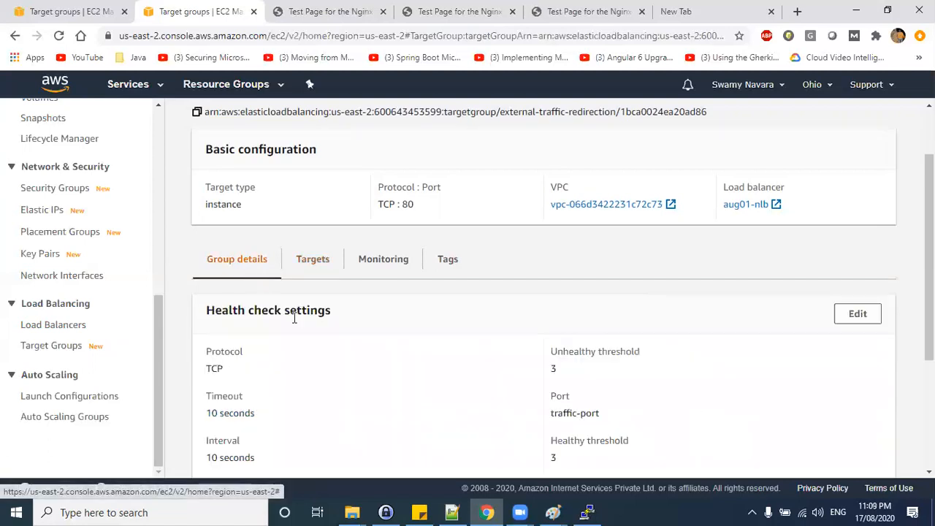
scroll(305, 392, down, 2)
scroll(312, 395, up, 3)
click(858, 394)
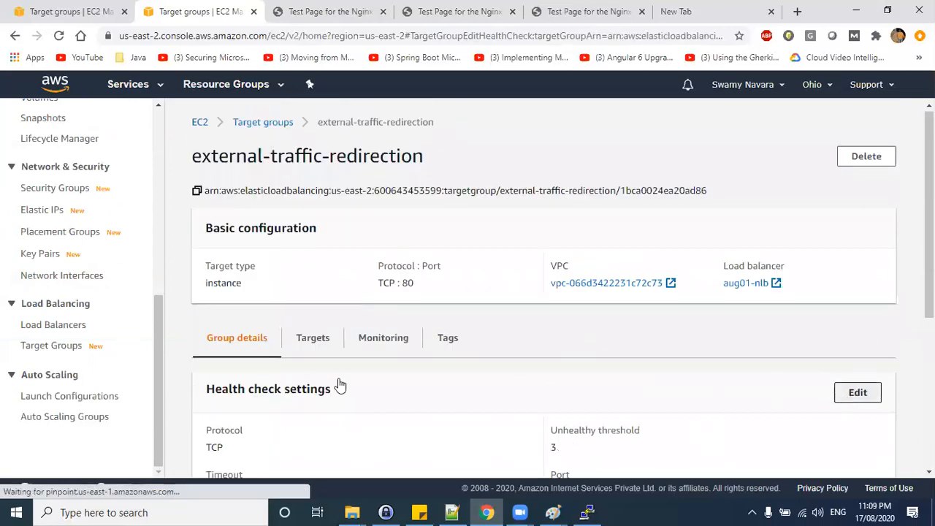
click(59, 326)
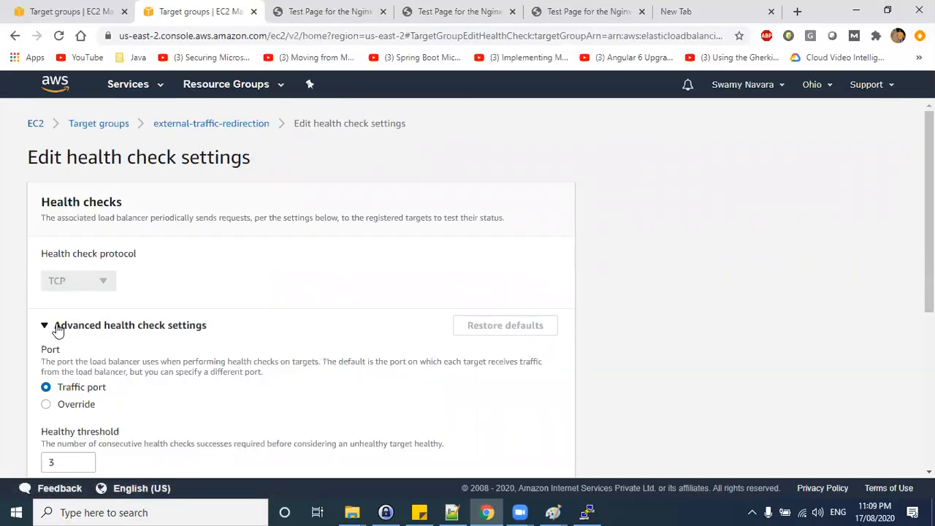
scroll(230, 351, down, 3)
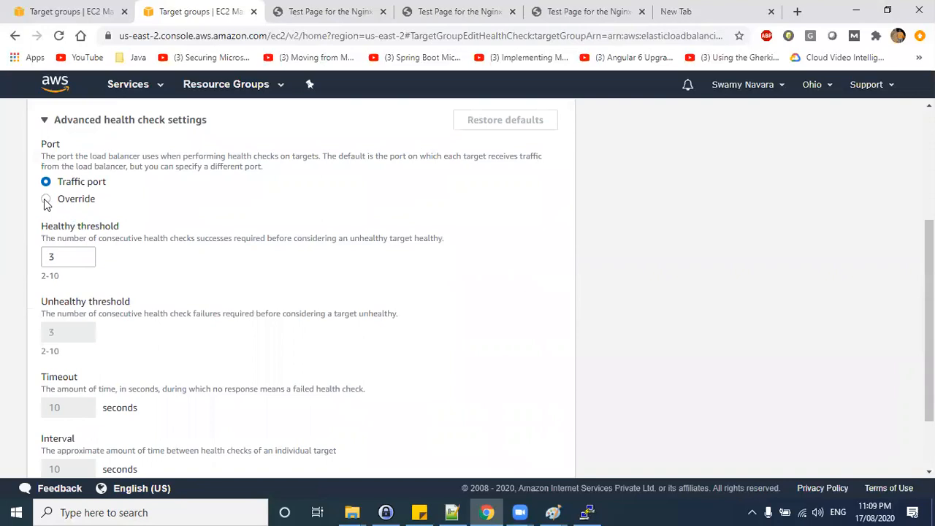
scroll(100, 290, down, 1)
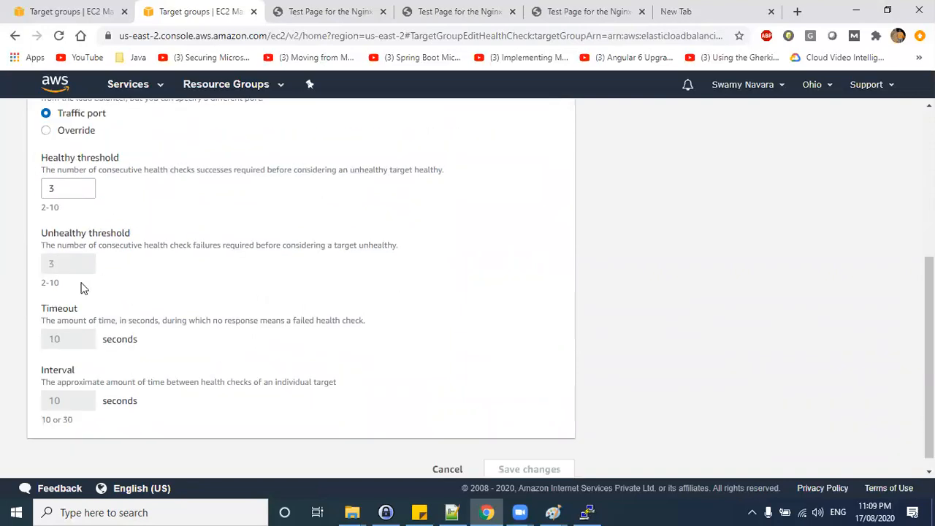
double_click(86, 179)
mouse_move(170, 169)
mouse_down()
mouse_move(248, 179)
mouse_move(300, 167)
mouse_move(340, 179)
mouse_up()
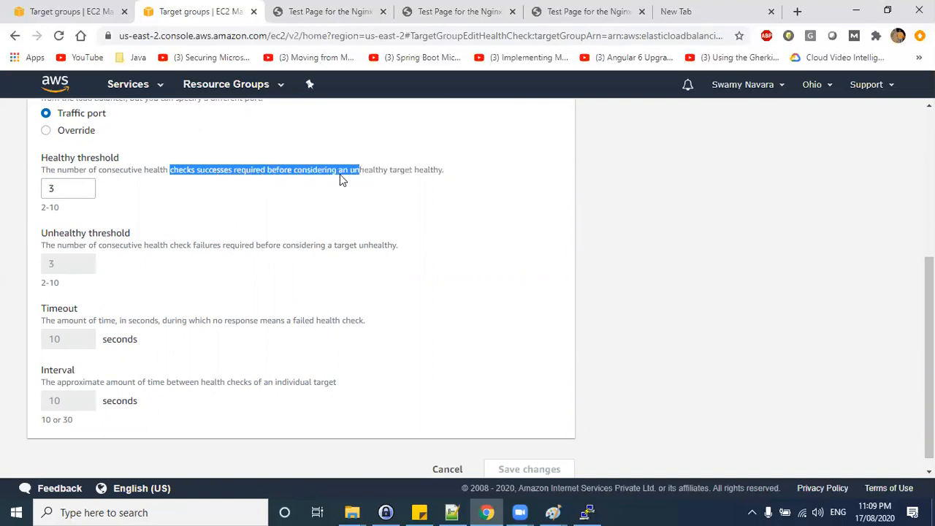
click(82, 192)
click(82, 192)
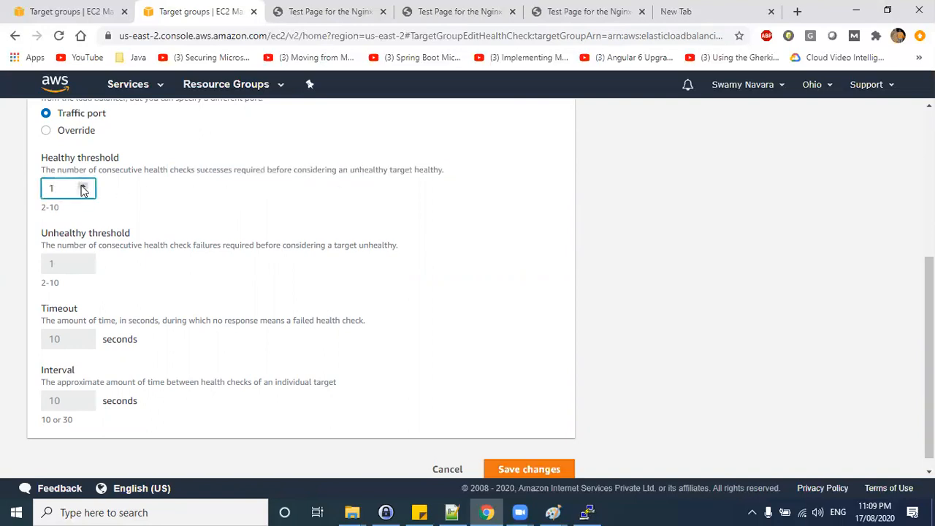
double_click(44, 209)
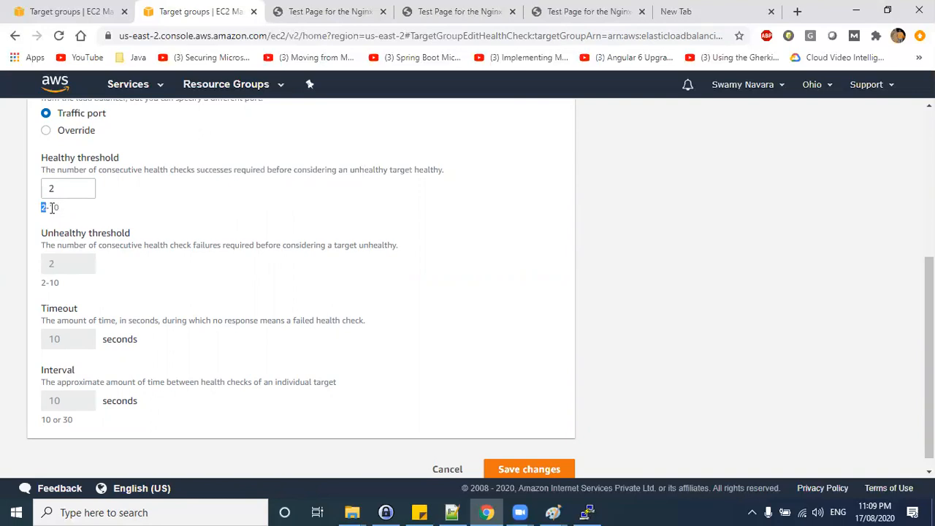
click(97, 220)
mouse_move(46, 188)
drag(57, 189, 46, 187)
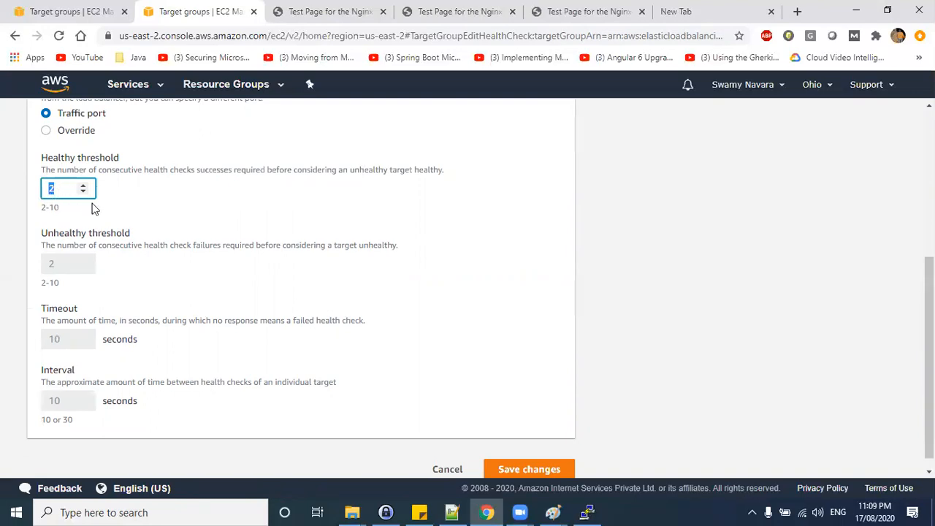
scroll(399, 426, down, 1)
click(538, 455)
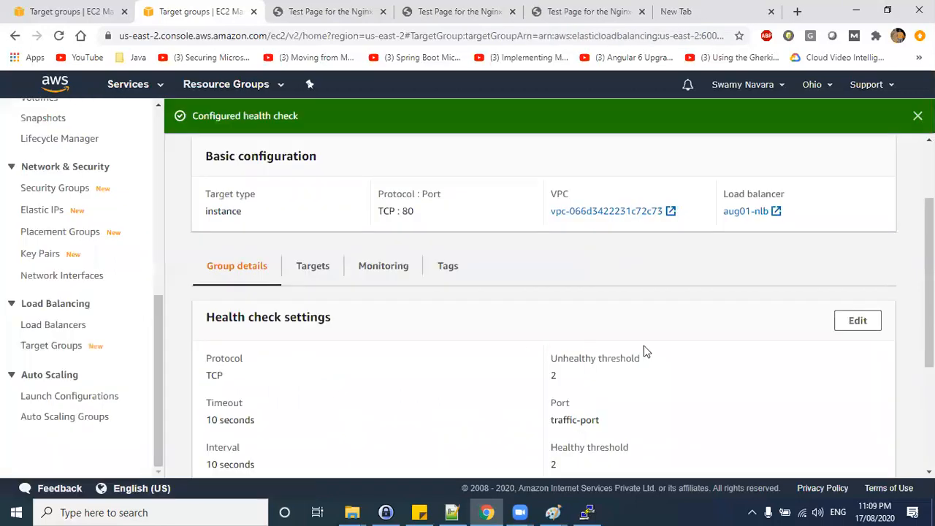
Open the target group's Targets tab and refresh the registered targets' status.
scroll(645, 352, down, 2)
scroll(636, 351, up, 4)
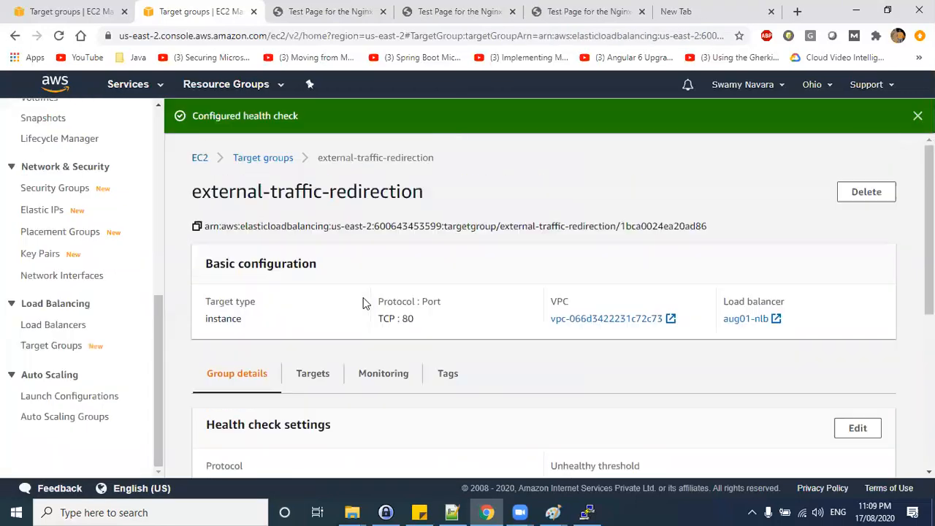
click(312, 379)
scroll(849, 396, down, 2)
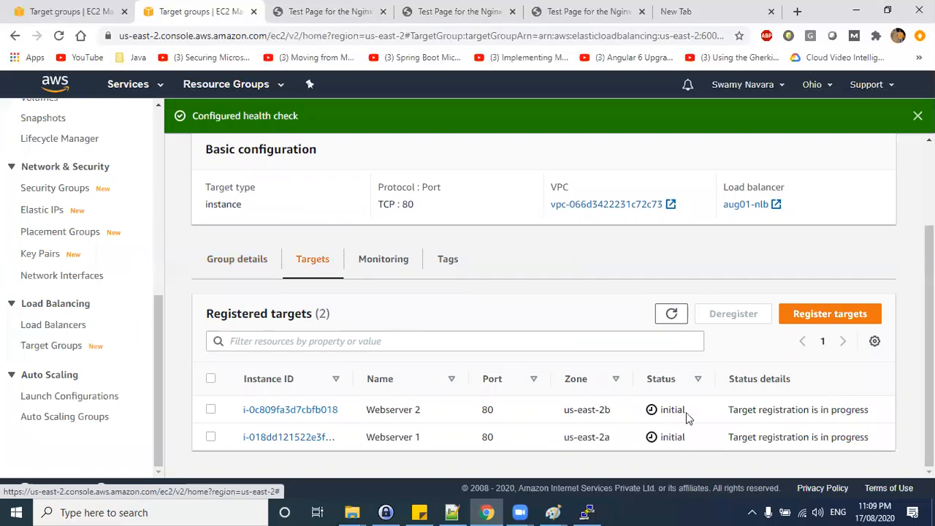
click(672, 314)
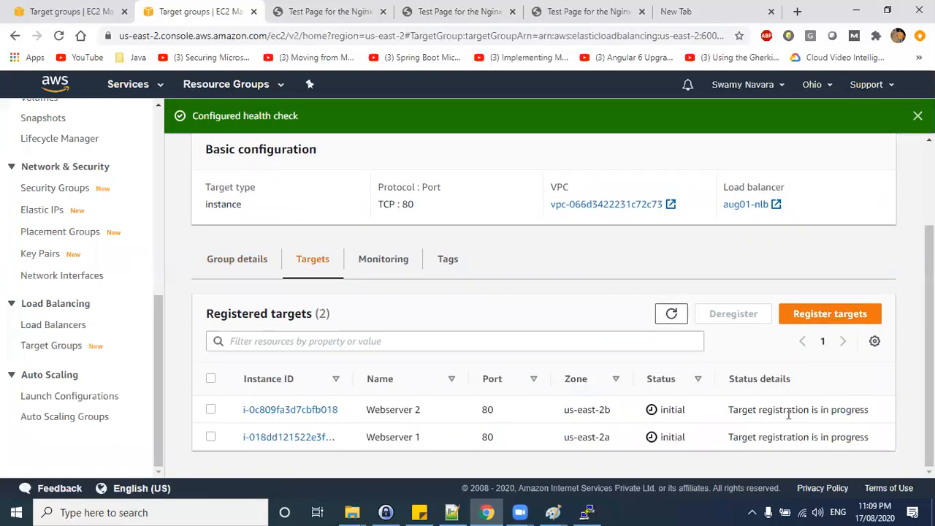
triple_click(797, 411)
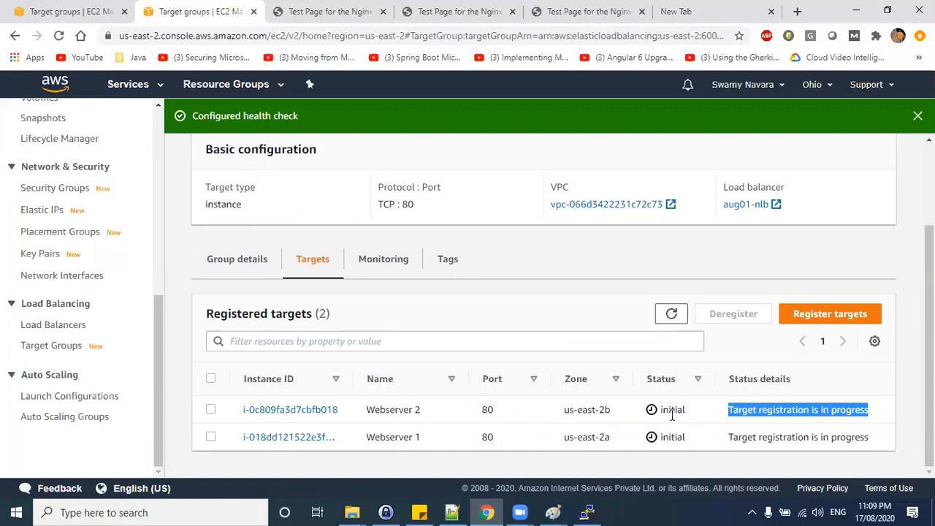
Open the aug01-nlb load balancer's description and highlight its ARN and DNS name.
click(392, 264)
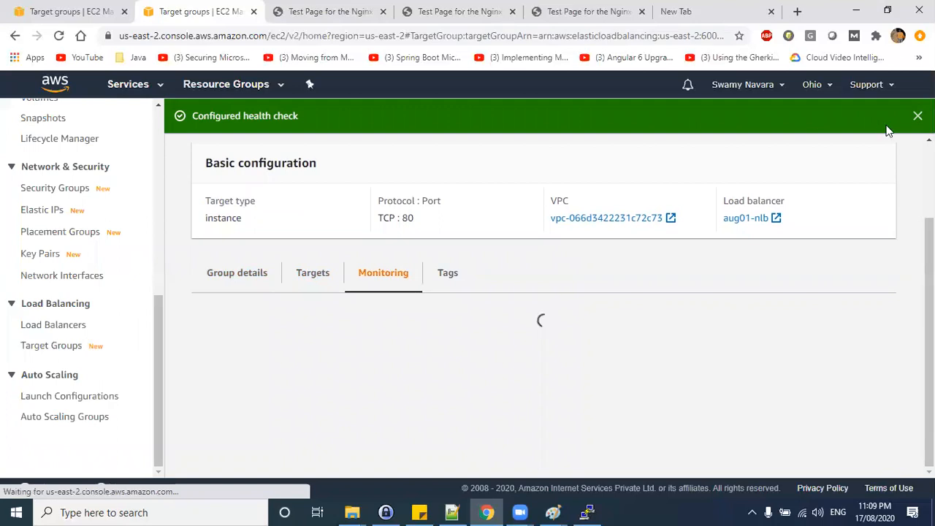
click(51, 325)
click(212, 314)
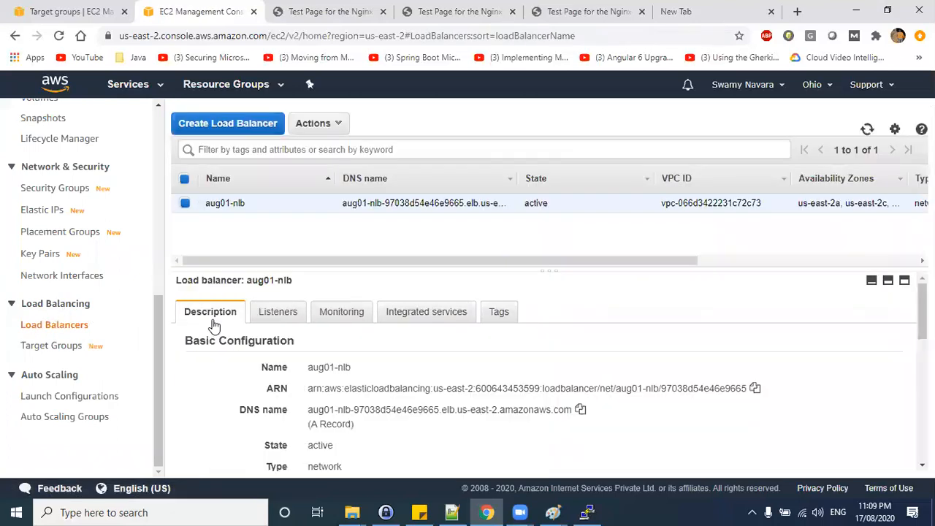
drag(358, 301, 749, 321)
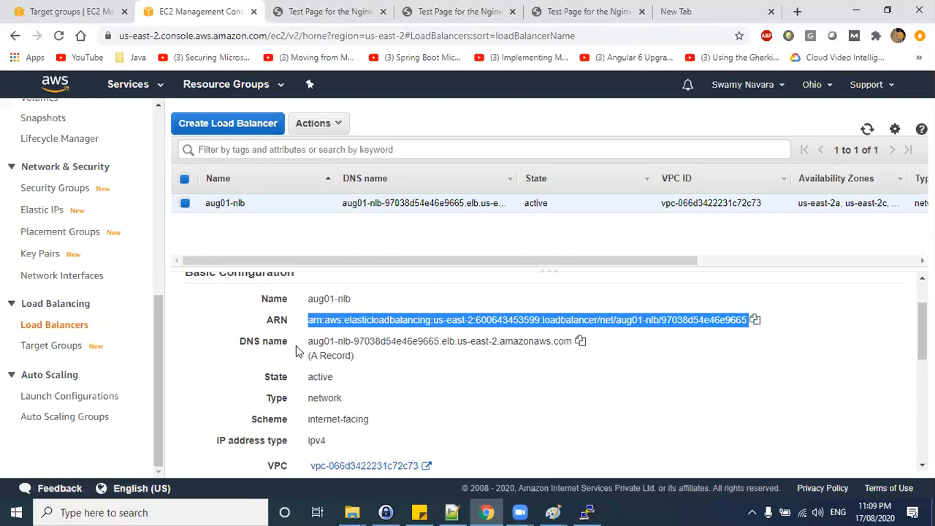
drag(309, 341, 573, 342)
drag(314, 356, 351, 356)
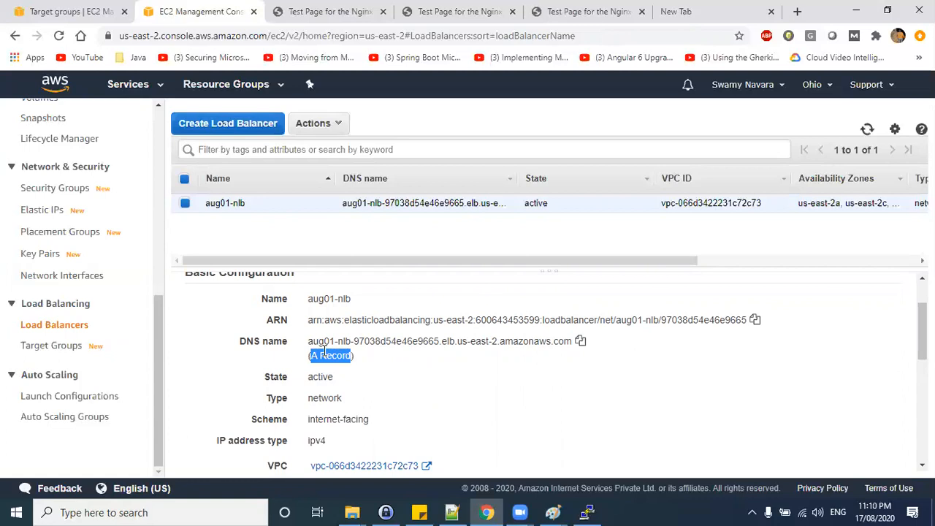
drag(307, 341, 481, 342)
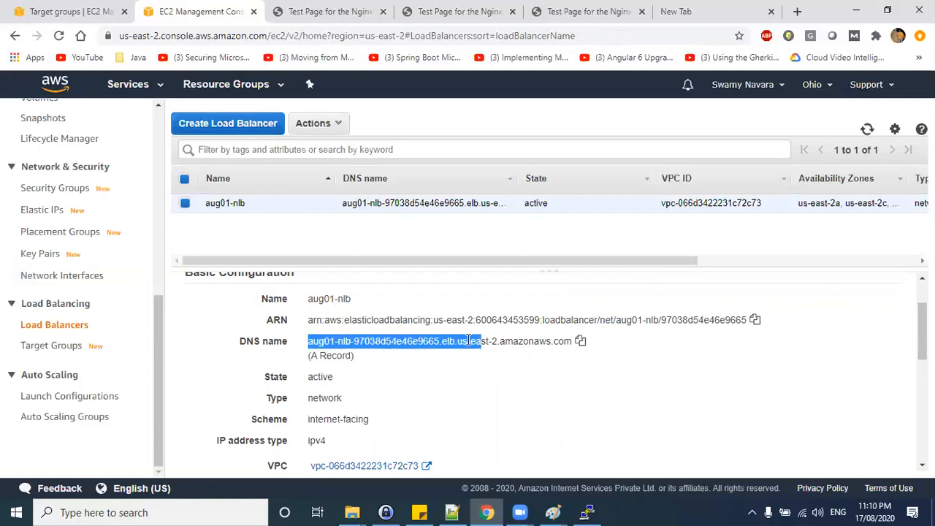
Review the nginx test pages of web servers 1, 2 and 3 in the browser tabs.
click(341, 18)
drag(176, 35, 413, 40)
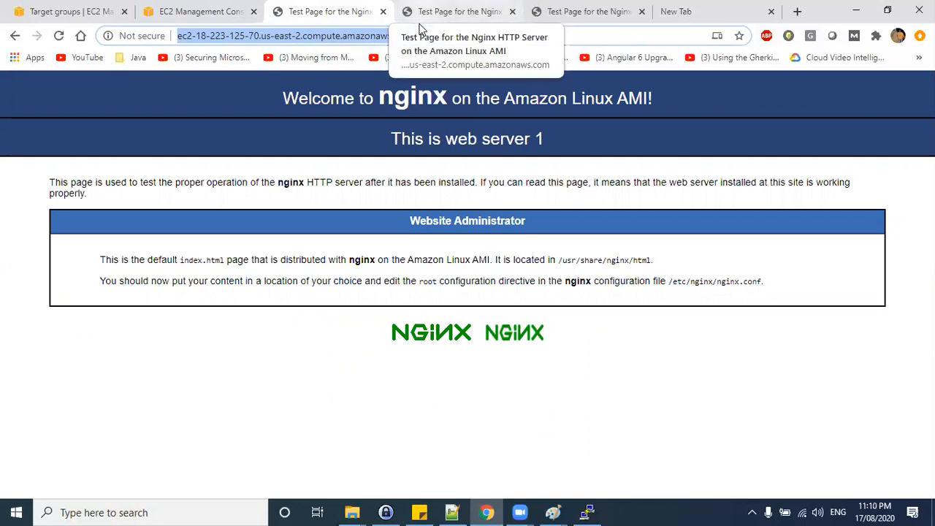
click(420, 27)
click(379, 42)
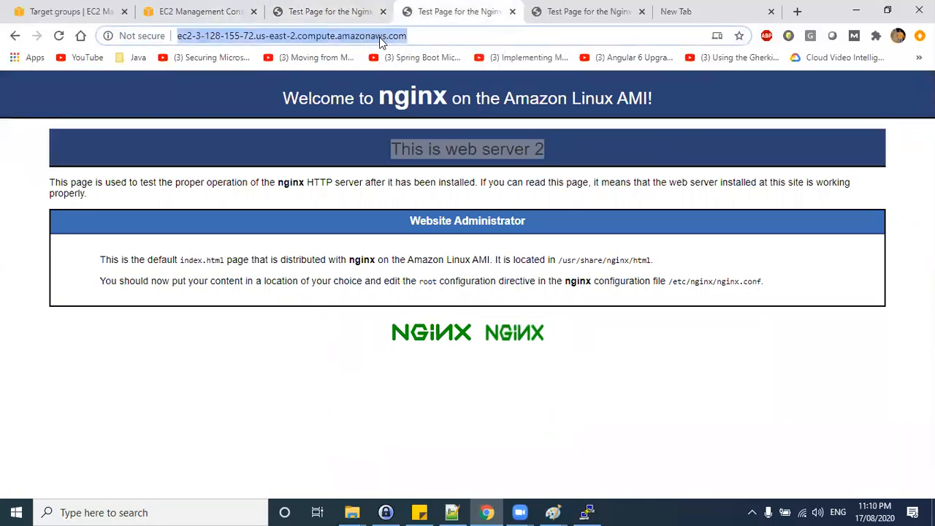
click(555, 21)
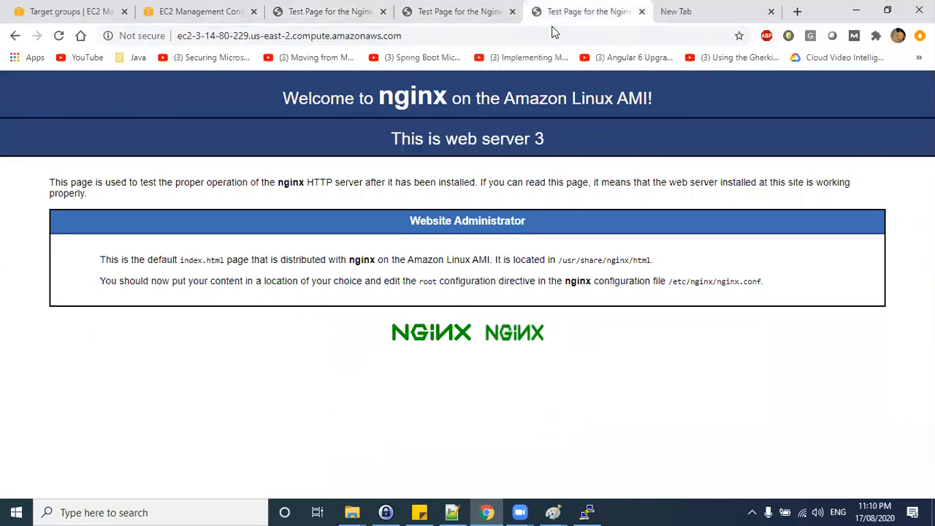
click(428, 37)
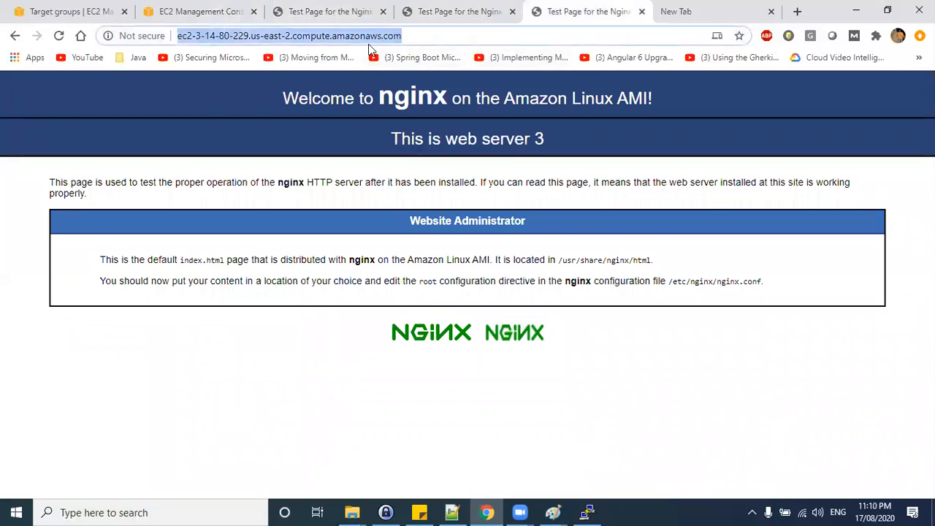
click(856, 9)
Sketch numbers above the 2a and 2b zones in the NLB diagram.
mouse_move(557, 510)
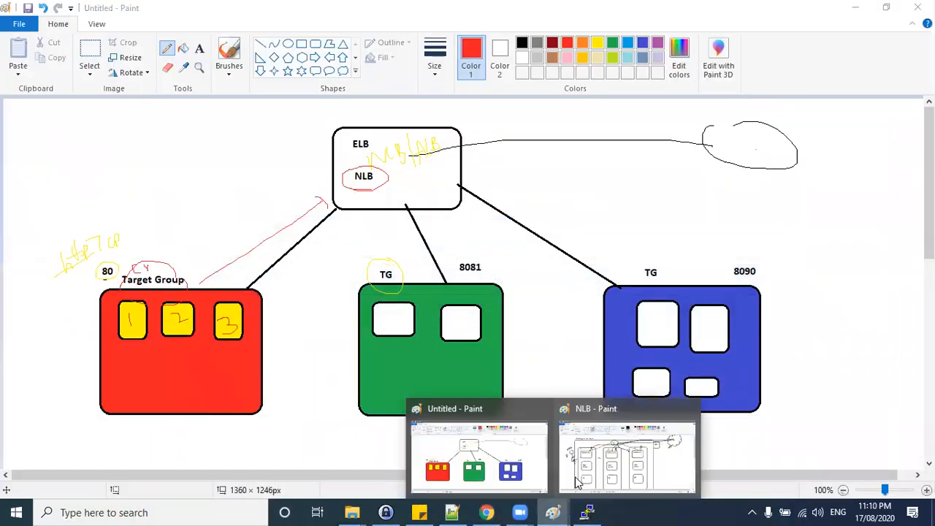
click(577, 467)
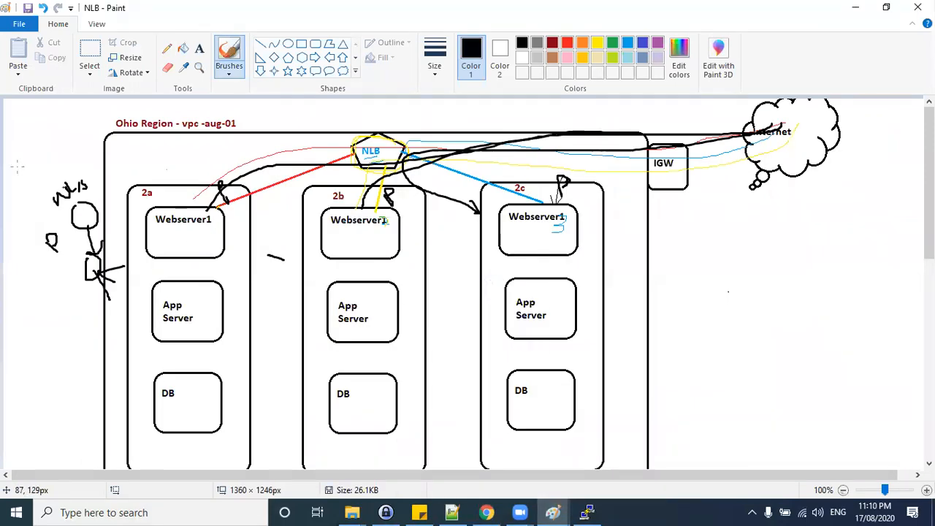
mouse_move(152, 168)
mouse_down()
mouse_move(176, 173)
mouse_move(158, 192)
mouse_up()
drag(187, 159, 196, 169)
mouse_move(307, 181)
mouse_down()
mouse_move(321, 189)
mouse_move(309, 199)
mouse_up()
drag(325, 181, 324, 188)
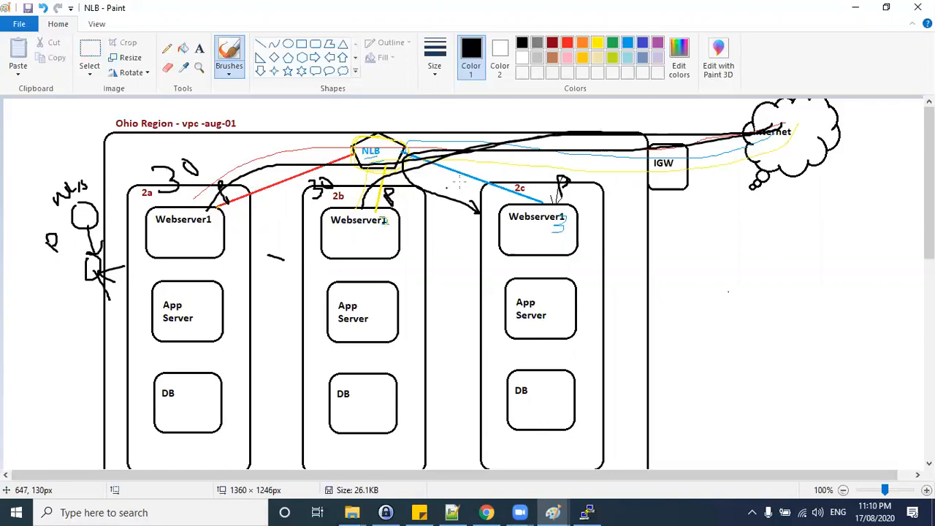
mouse_move(492, 194)
mouse_down()
mouse_move(504, 205)
mouse_move(495, 215)
mouse_move(503, 203)
mouse_up()
Undo the recent pen annotations on the NLB diagram.
key(ctrl+z)
key(ctrl+z)
key(ctrl+z)
key(ctrl+z)
key(ctrl+z)
key(ctrl+z)
key(ctrl+z)
key(ctrl+z)
key(ctrl+z)
key(ctrl+z)
key(ctrl+z)
key(ctrl+z)
key(ctrl+z)
key(ctrl+z)
key(ctrl+z)
key(ctrl+z)
key(ctrl+z)
key(ctrl+z)
key(ctrl+z)
key(ctrl+z)
key(ctrl+z)
key(ctrl+z)
key(ctrl+z)
key(ctrl+z)
key(ctrl+z)
key(ctrl+z)
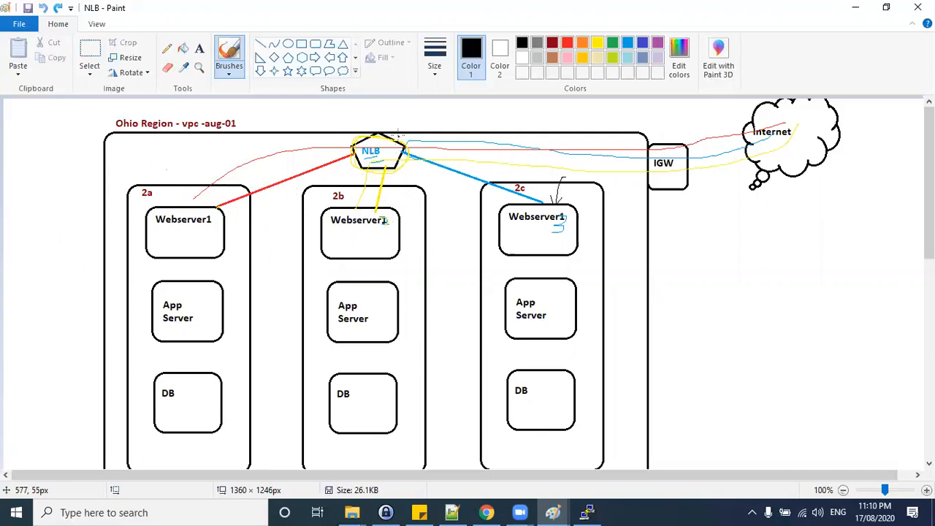
Write DNS with a thick bar and an arrow above the VPC box in the NLB diagram.
mouse_move(400, 115)
mouse_down()
mouse_move(586, 106)
mouse_move(398, 124)
mouse_move(438, 118)
mouse_up()
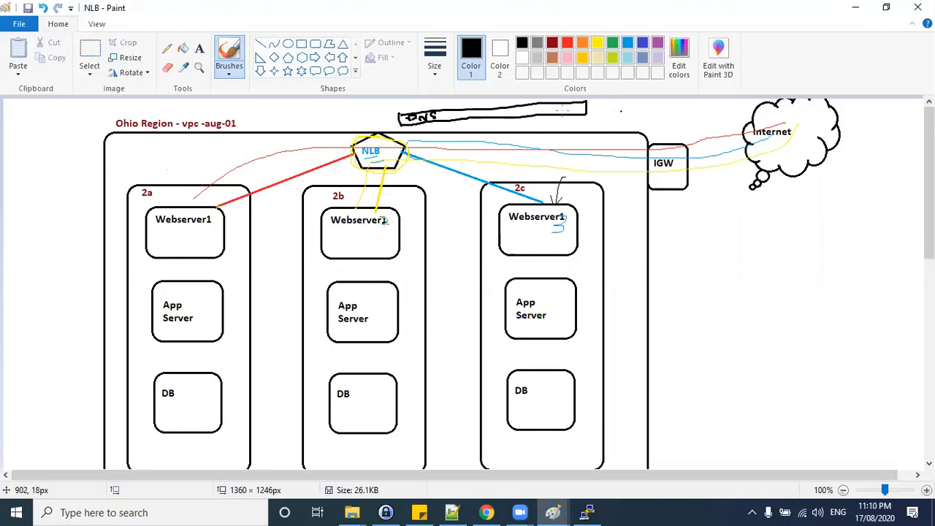
drag(589, 111, 620, 109)
key(alt+Tab)
key(alt+Tab)
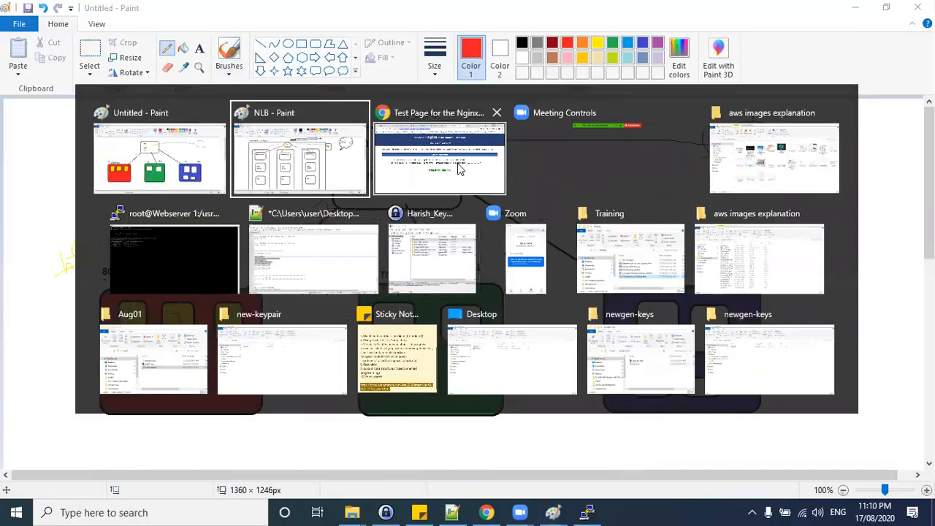
click(459, 168)
key(alt+Tab)
click(442, 158)
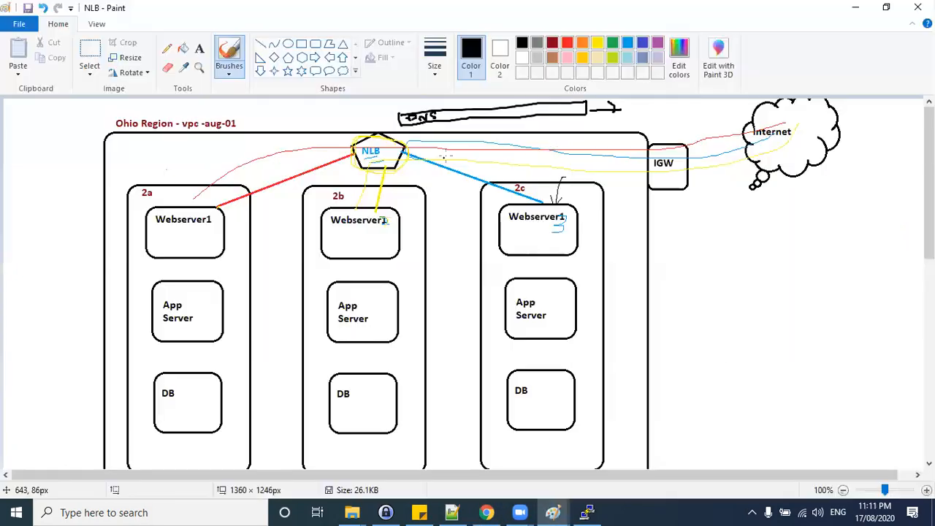
click(855, 8)
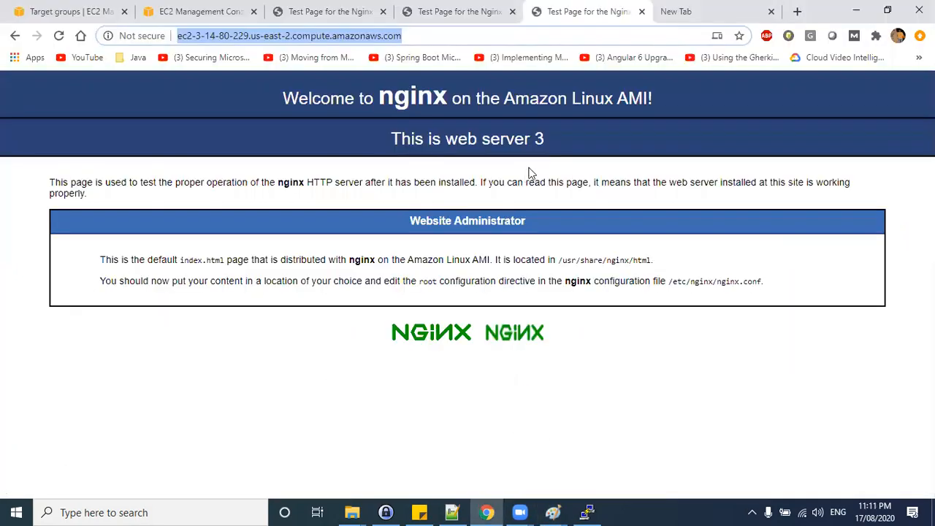
mouse_move(548, 503)
click(597, 465)
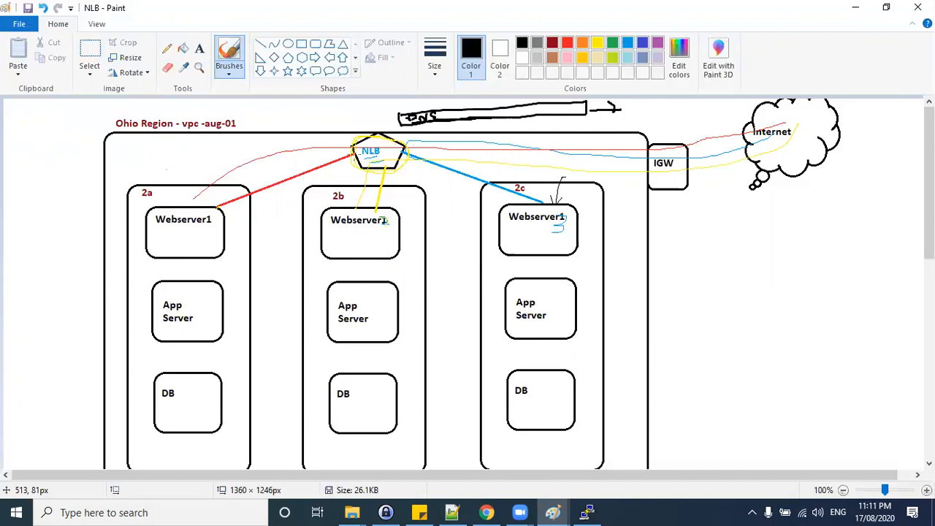
Draw black lines from the NLB to the web servers in zones 2a, 2b and 2c.
drag(357, 152, 229, 204)
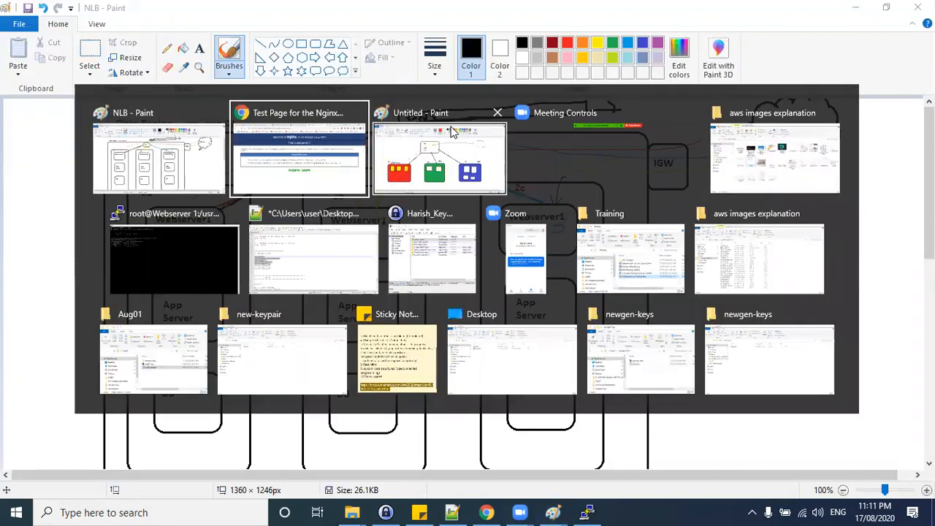
key(super+Tab)
click(170, 170)
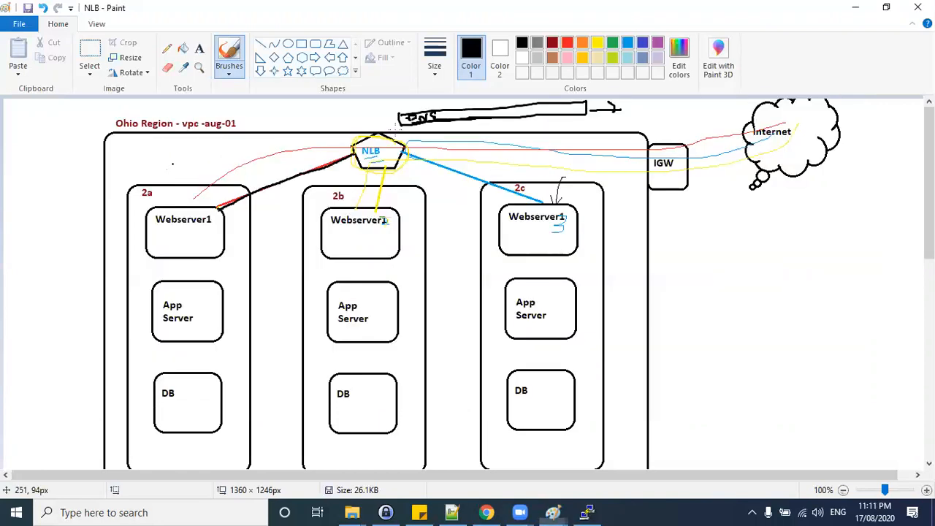
key(alt)
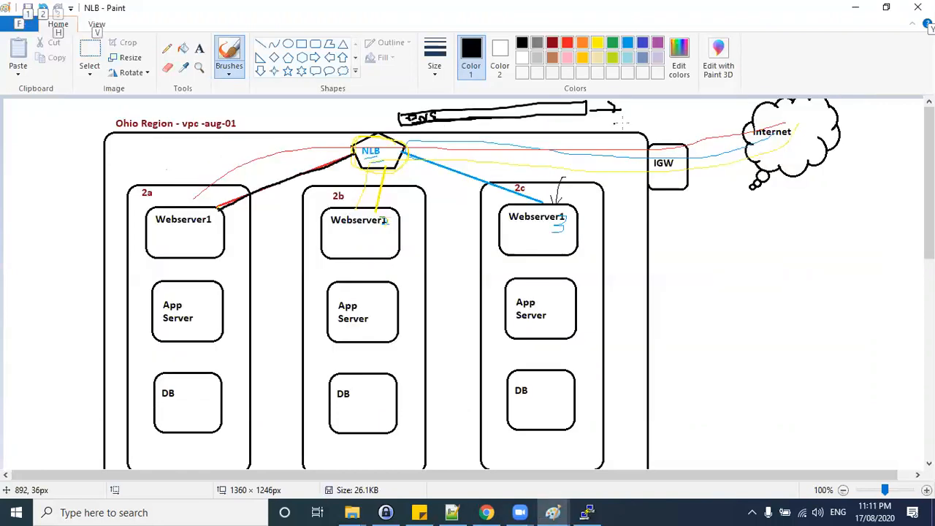
key(alt)
key(alt)
key(alt)
key(alt)
drag(356, 155, 219, 210)
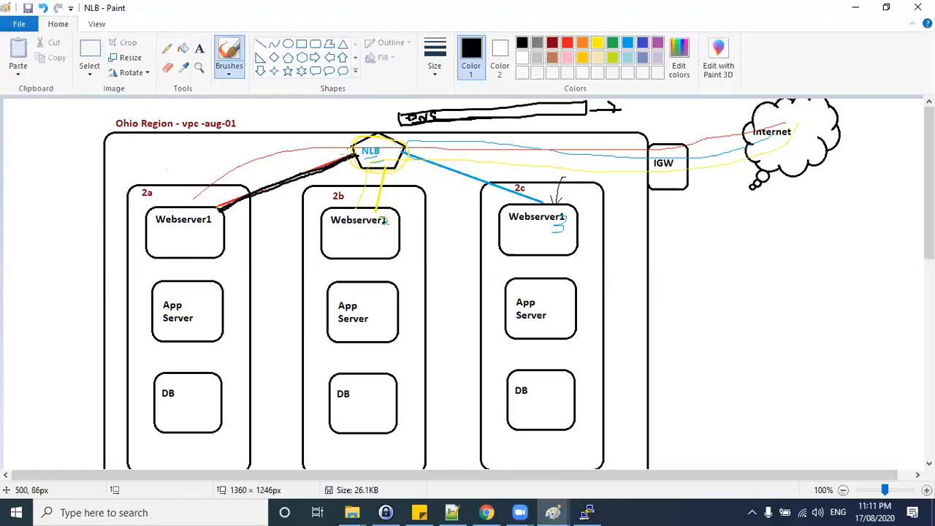
drag(356, 161, 370, 205)
mouse_move(372, 163)
mouse_down()
mouse_move(515, 188)
mouse_move(523, 208)
mouse_up()
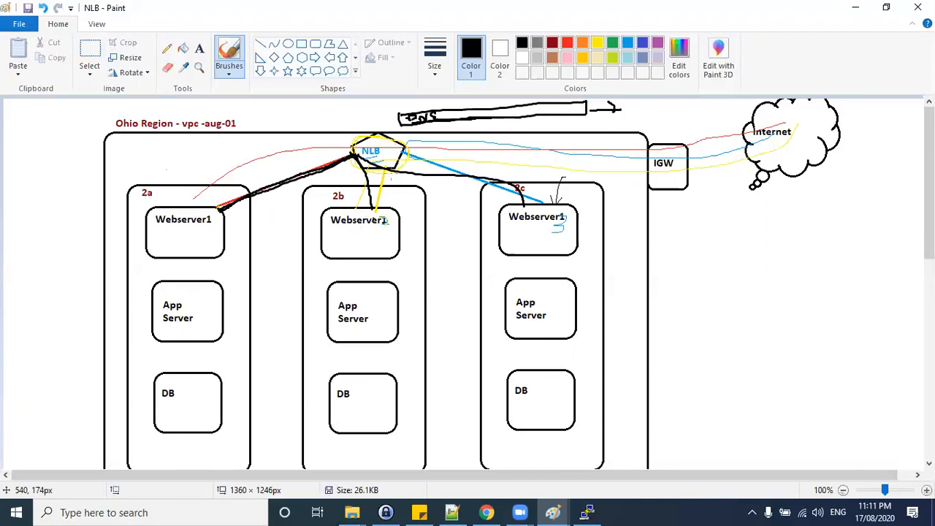
Return to the target group's Targets tab and check the registered targets' health status.
key(alt+Tab)
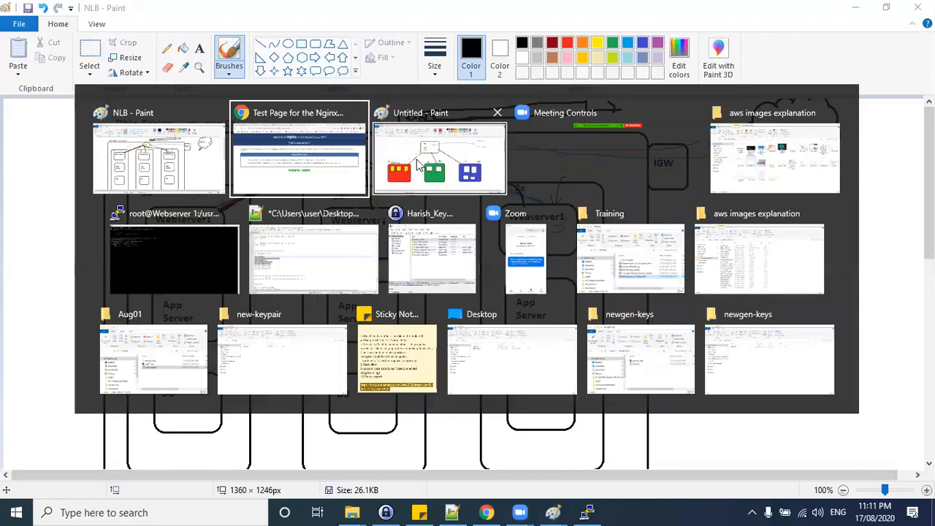
click(484, 176)
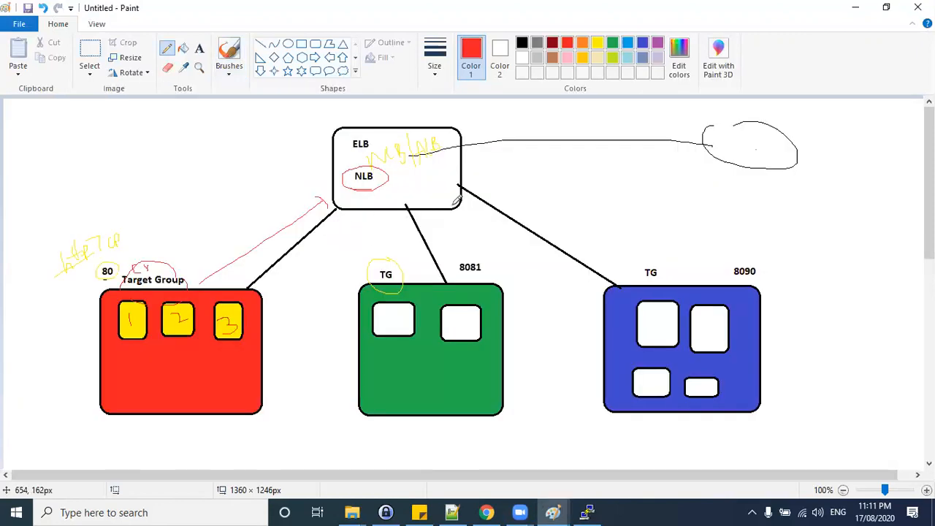
click(855, 7)
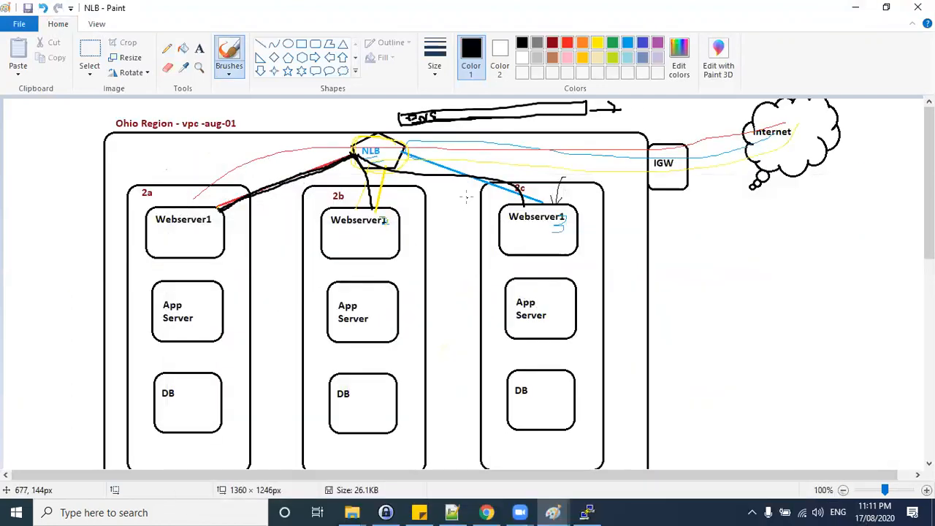
click(856, 7)
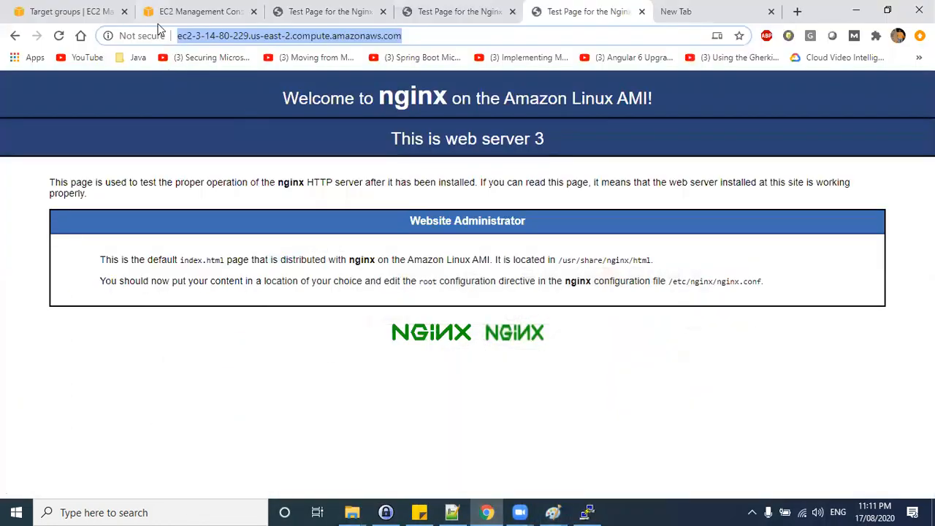
click(54, 10)
click(310, 257)
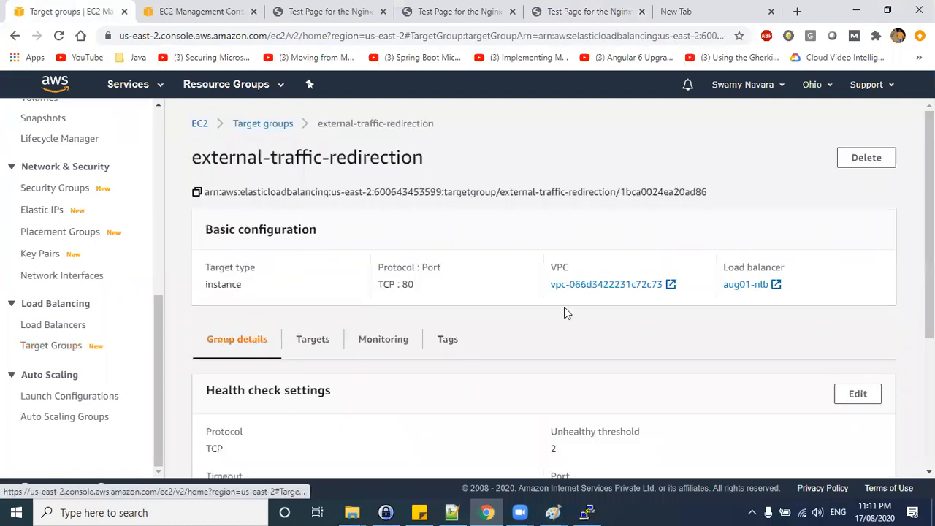
click(313, 340)
scroll(665, 391, down, 1)
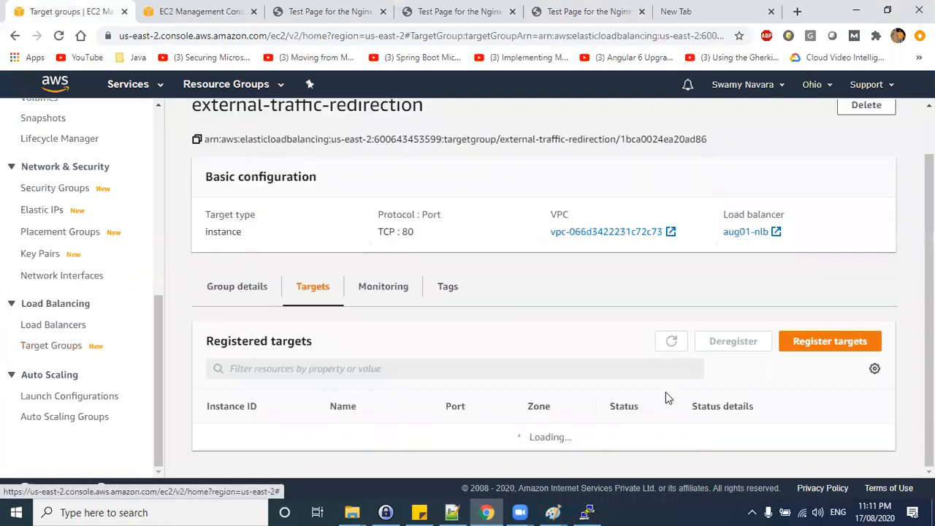
drag(704, 415, 646, 415)
drag(707, 434, 660, 436)
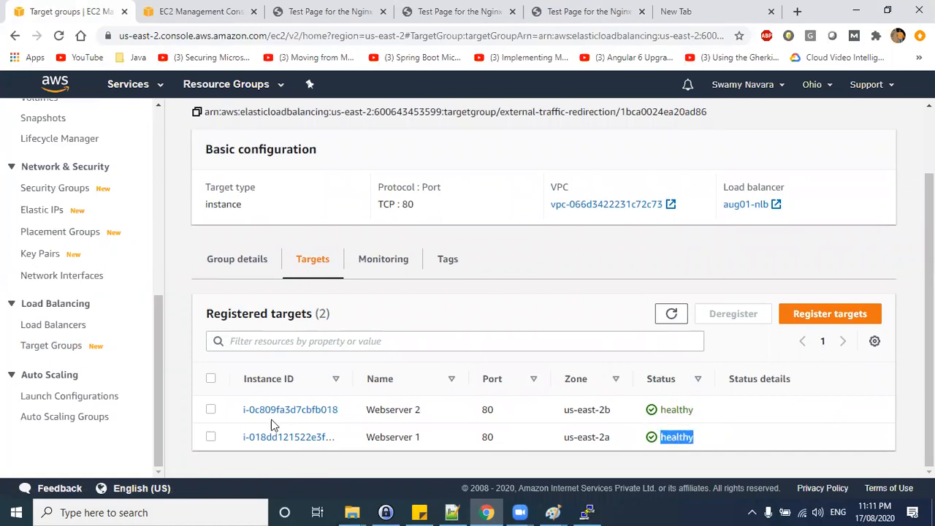
triple_click(388, 436)
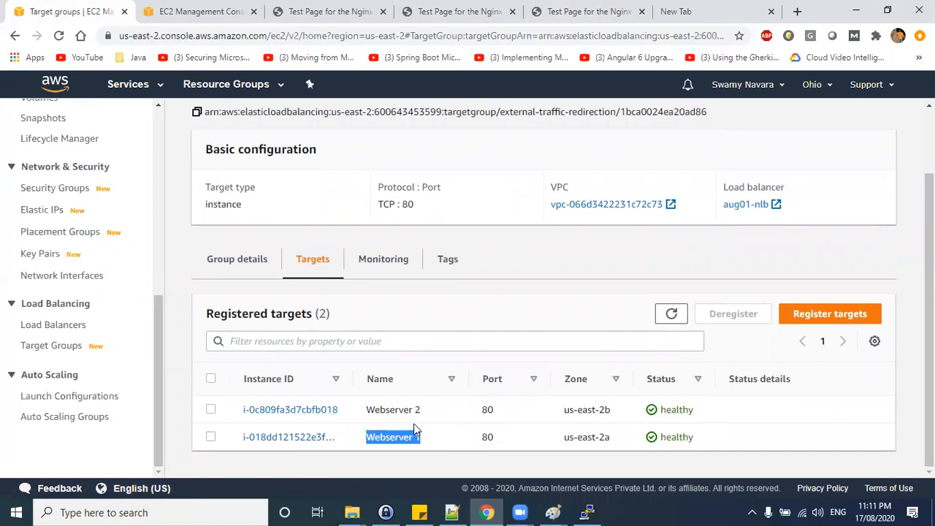
Open the load balancers list and copy the aug01-nlb load balancer's DNS name.
triple_click(372, 409)
click(55, 325)
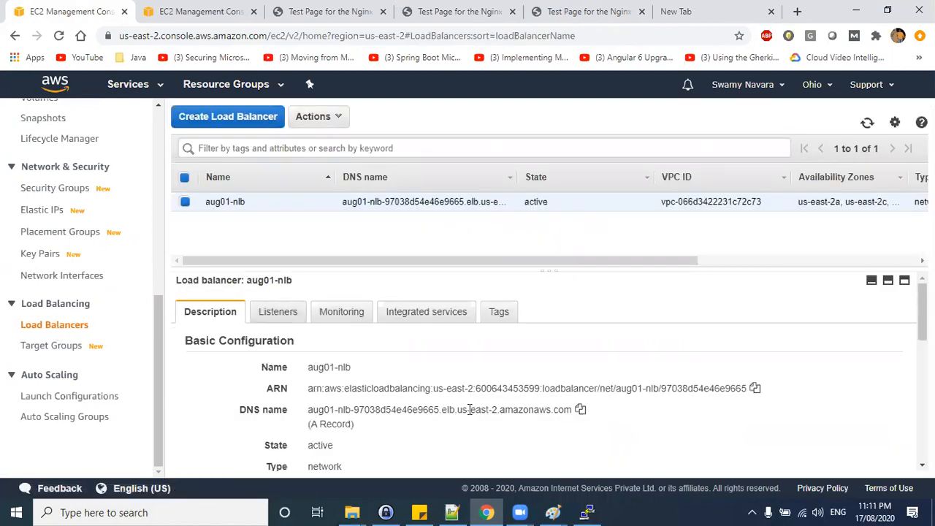
click(580, 410)
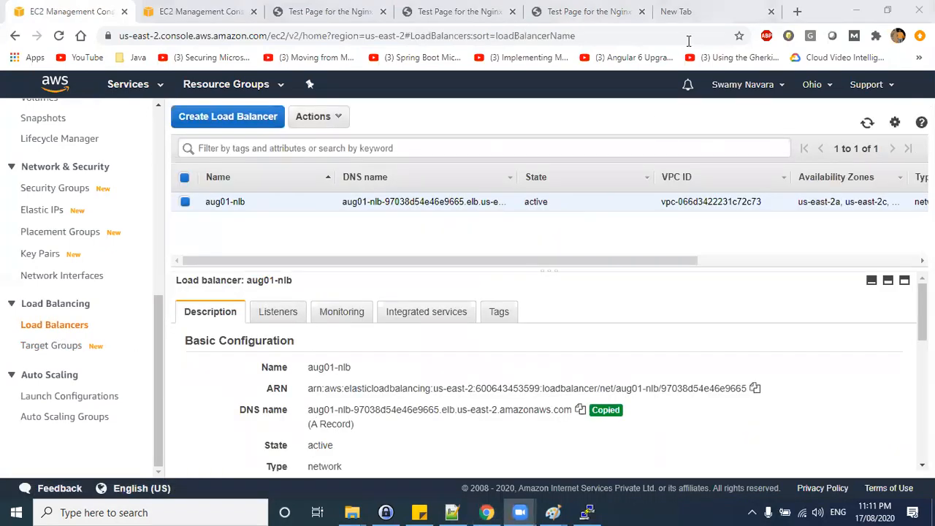
Switch to the NLB diagram and undo the last three annotations.
key(ctrl+9)
key(alt+Tab)
key(alt+Tab)
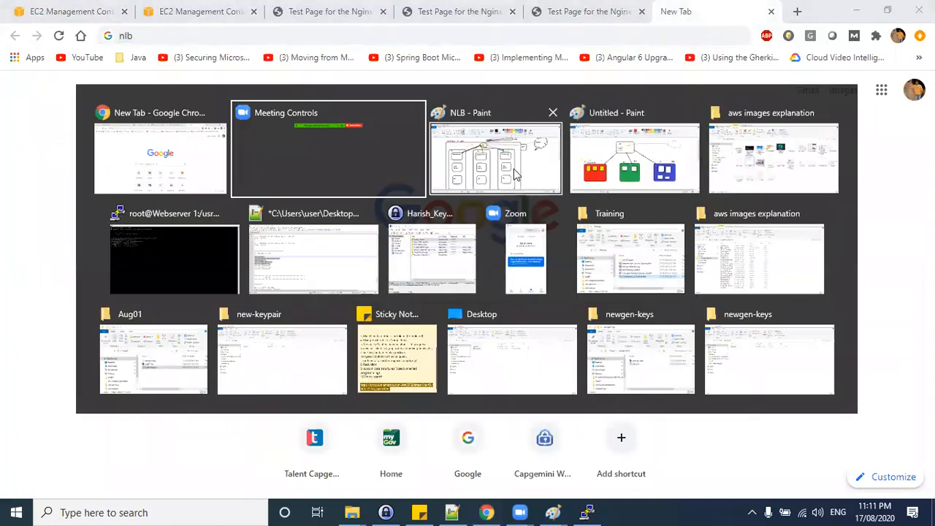
mouse_move(799, 126)
mouse_down()
mouse_move(760, 142)
mouse_move(393, 151)
mouse_up()
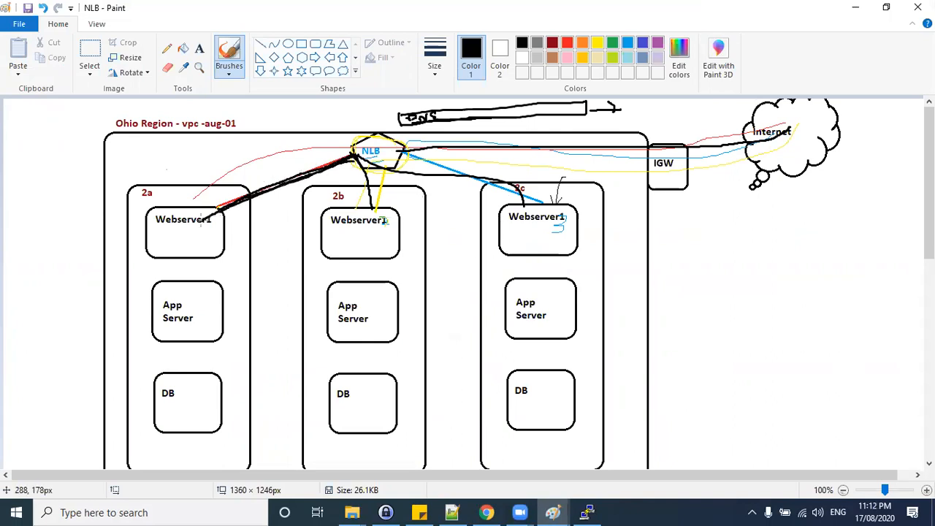
drag(398, 152, 374, 207)
key(alt)
key(alt)
key(ctrl+z)
key(ctrl+z)
key(ctrl+z)
key(ctrl+z)
key(ctrl+z)
key(ctrl+z)
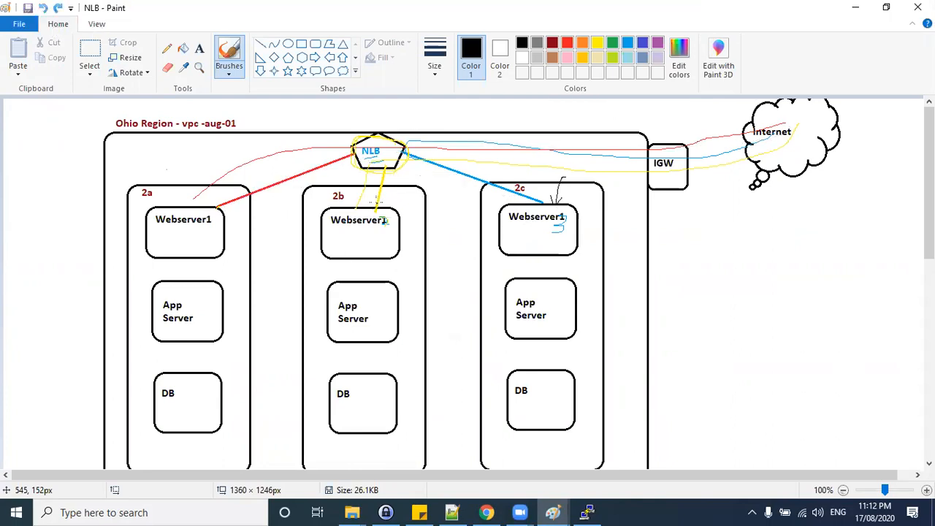
Open the copied NLB DNS name in the new browser tab and highlight the page's web server heading.
key(alt+Tab)
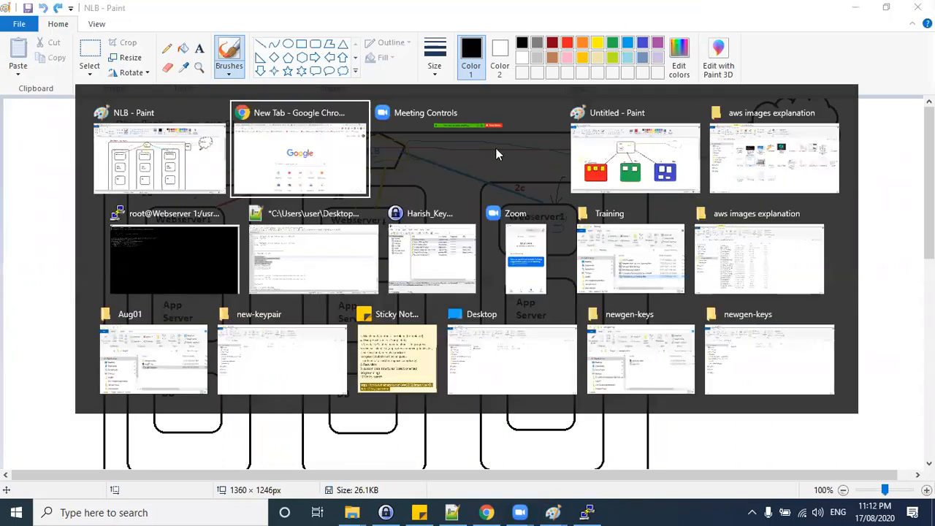
click(341, 179)
click(314, 34)
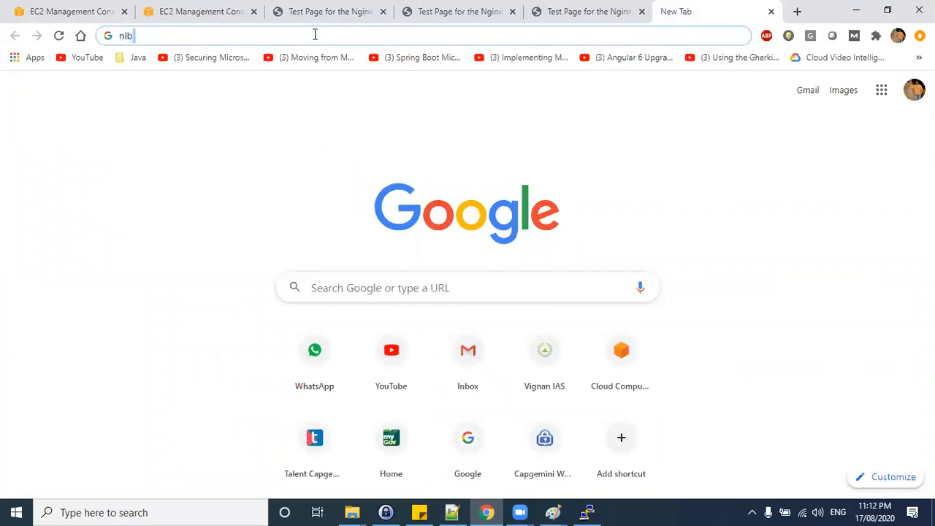
key(ctrl+a)
key(BackSpace)
key(ctrl+v)
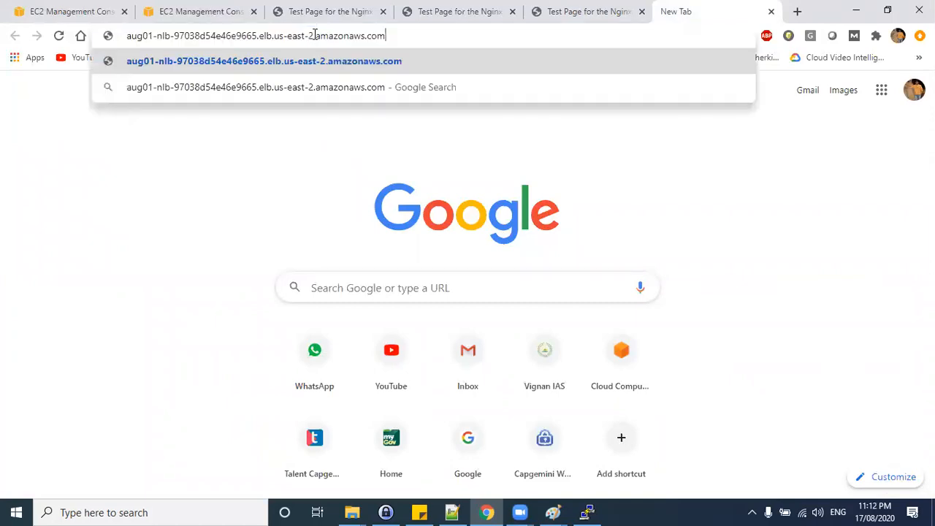
key(Return)
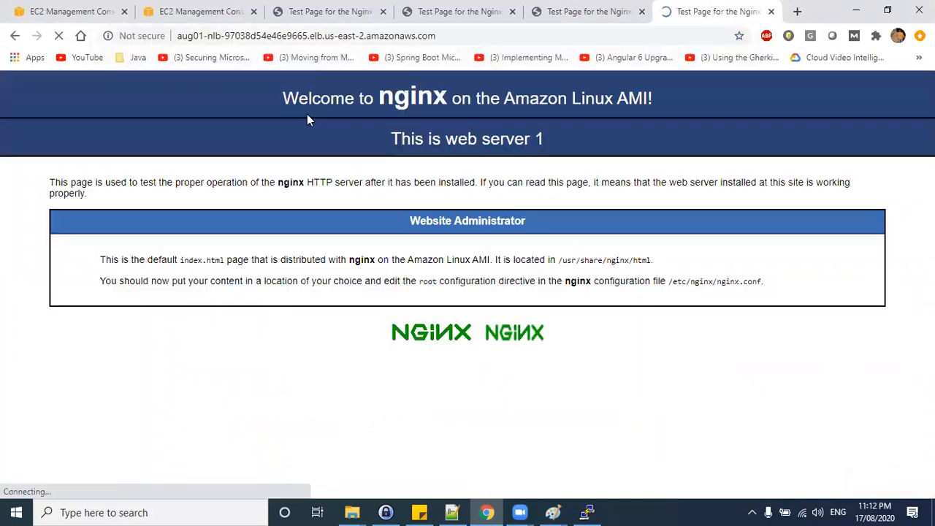
drag(393, 138, 535, 132)
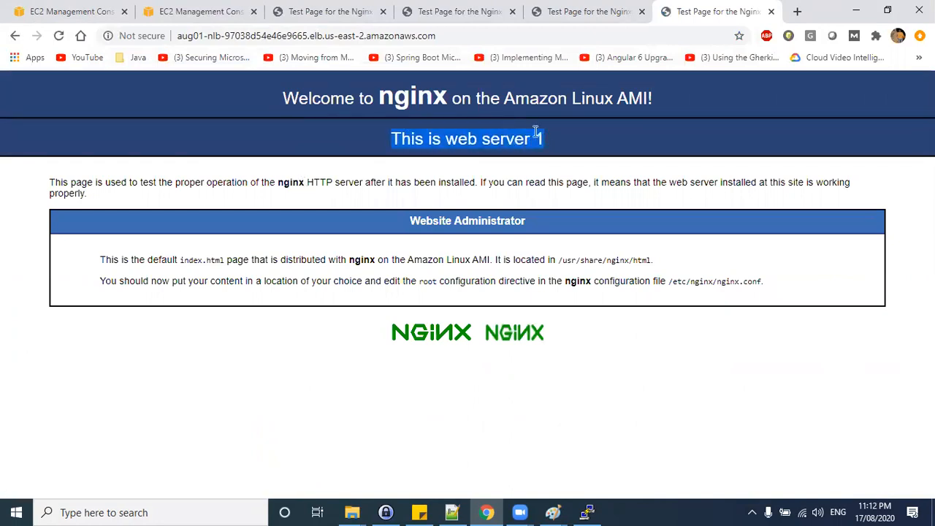
click(474, 54)
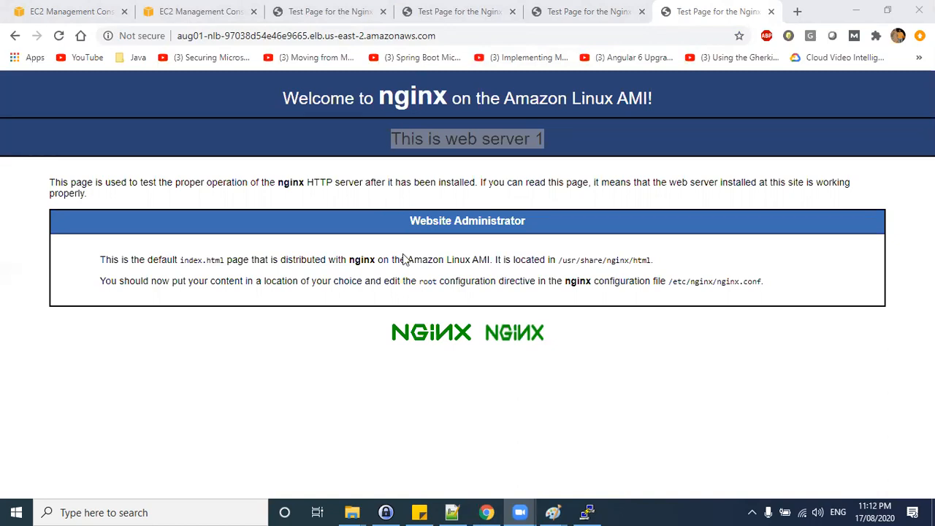
Underline Webserver1 and Webserver2 in the NLB diagram and write the numbers 15 and 78 beside it.
key(alt+Tab)
key(Tab)
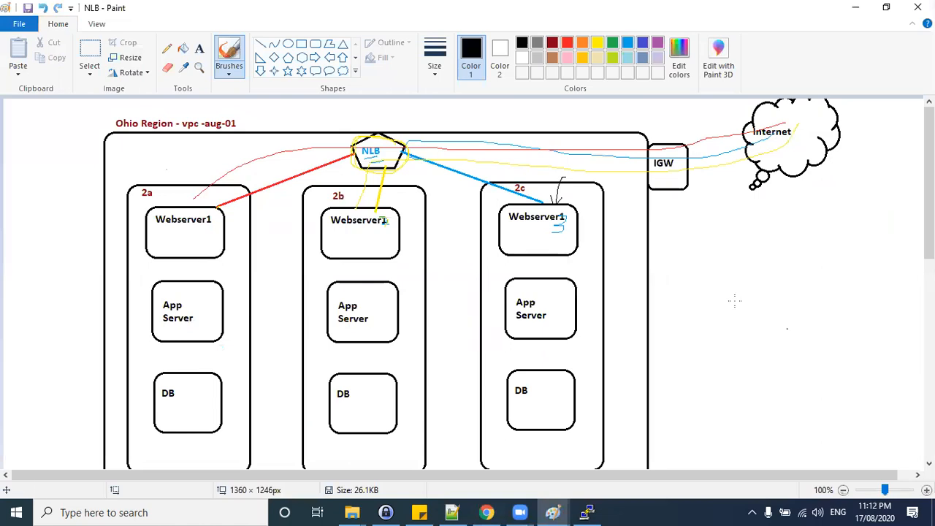
click(823, 65)
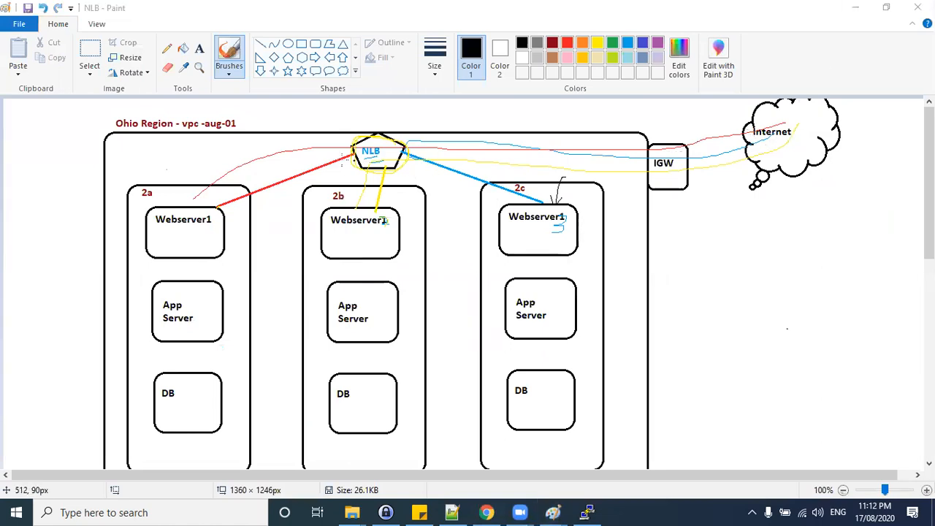
drag(155, 231, 199, 231)
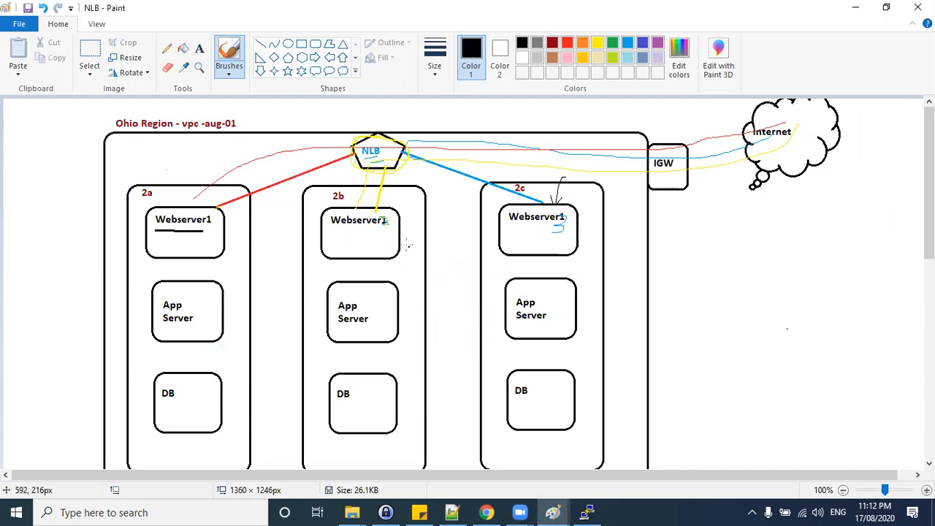
drag(385, 219, 394, 227)
drag(322, 228, 395, 229)
drag(206, 231, 231, 231)
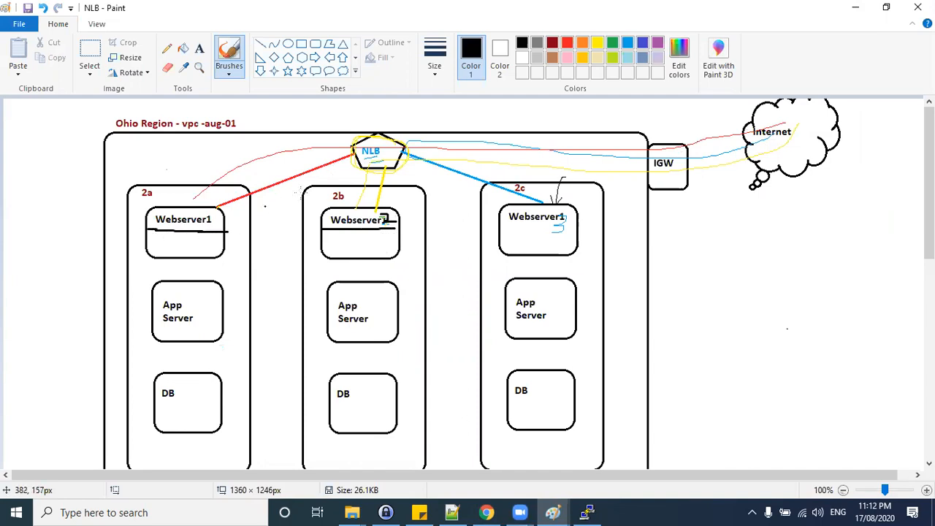
mouse_move(728, 221)
mouse_down()
mouse_move(729, 241)
mouse_move(769, 218)
mouse_up()
mouse_move(720, 274)
mouse_down()
mouse_move(727, 288)
mouse_move(744, 276)
mouse_up()
mouse_move(761, 266)
mouse_down()
mouse_move(755, 282)
mouse_move(759, 268)
mouse_up()
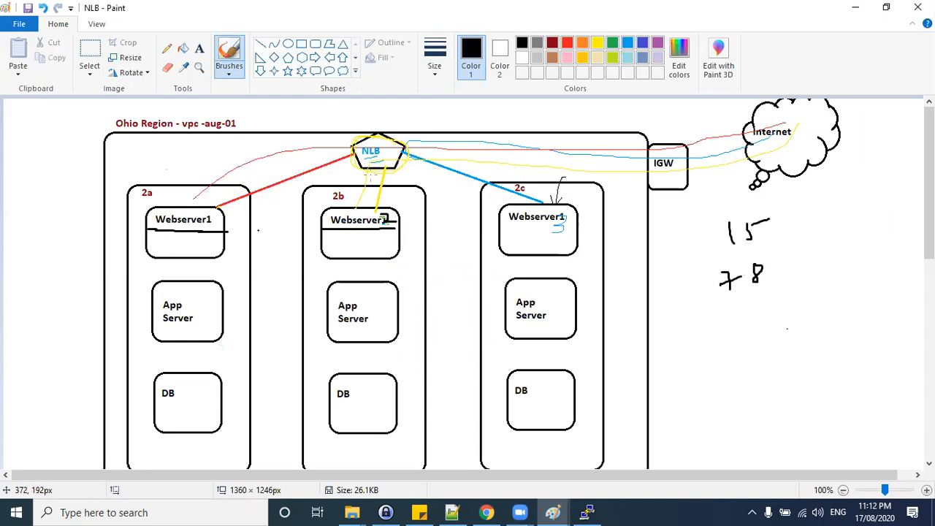
Return to the NLB test page and highlight which web server is serving it.
key(alt+Tab)
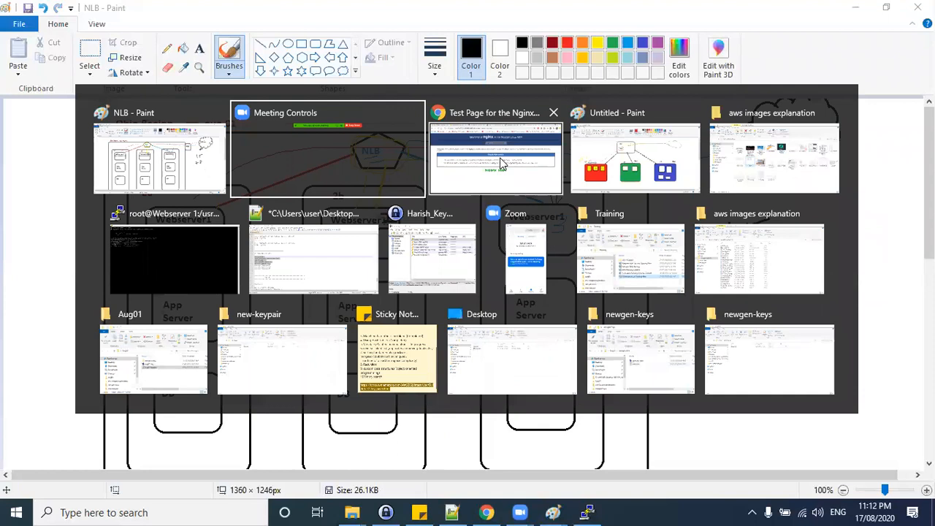
click(499, 157)
drag(563, 138, 385, 138)
drag(563, 149, 380, 150)
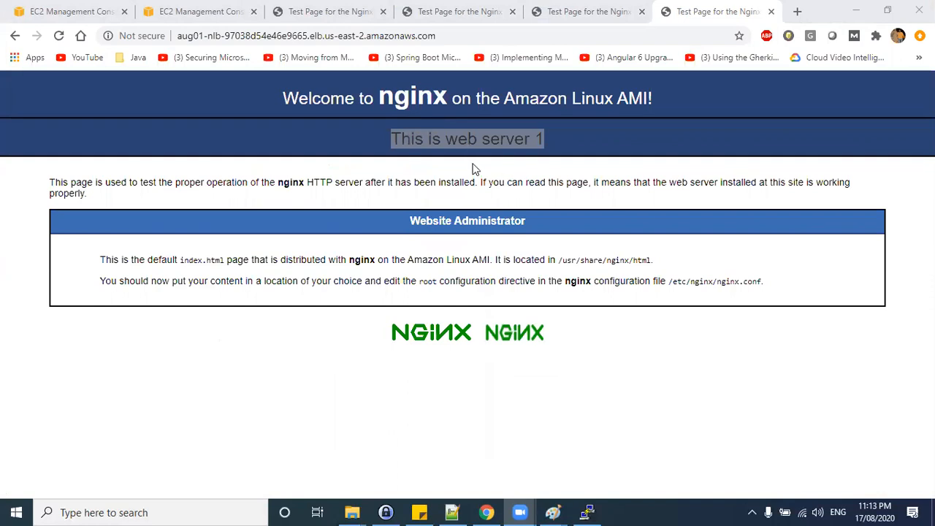
click(488, 142)
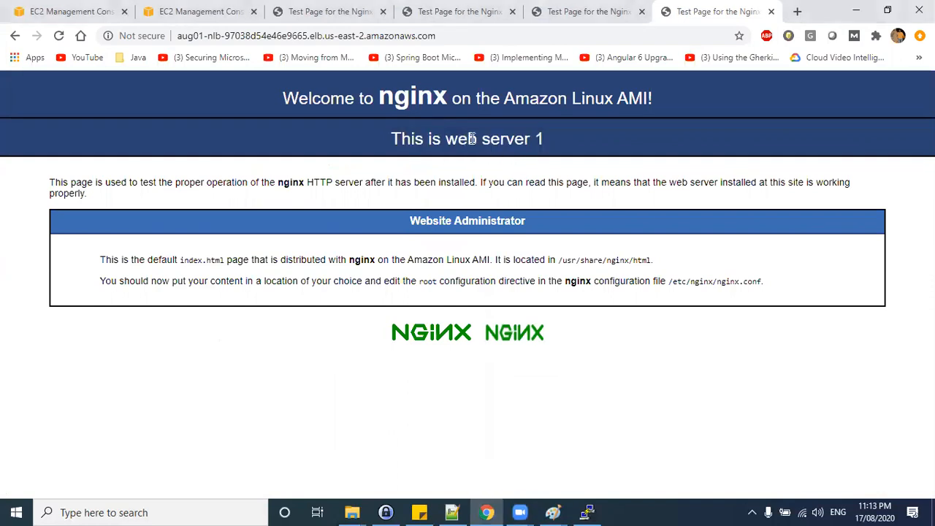
drag(426, 139, 540, 172)
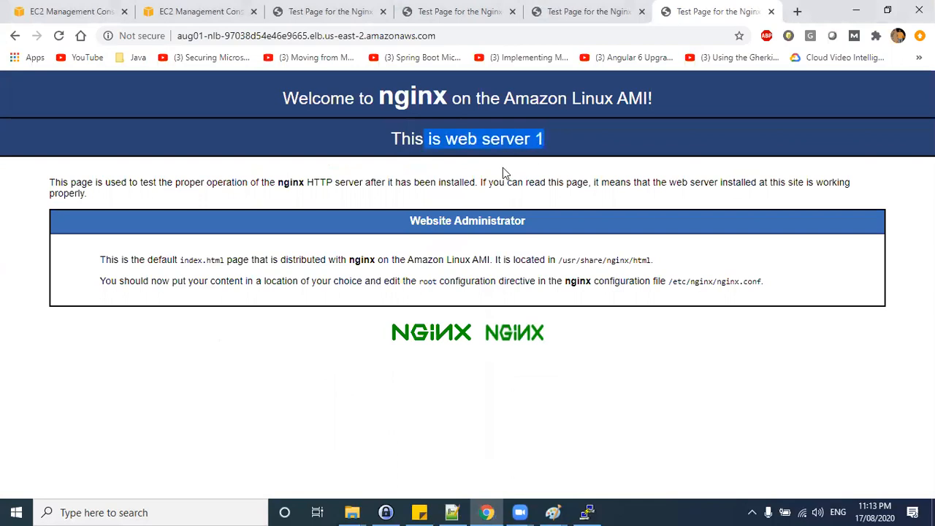
click(524, 144)
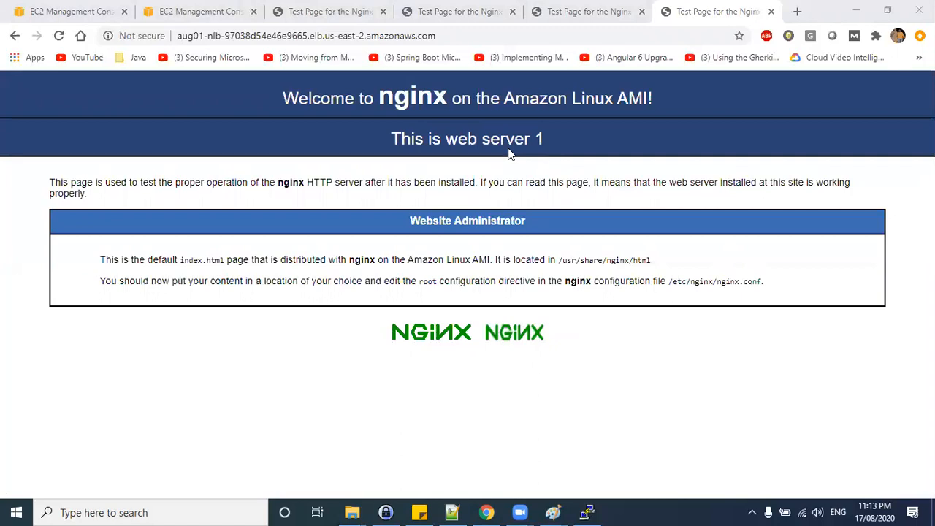
drag(424, 368, 462, 378)
drag(317, 366, 317, 393)
drag(391, 314, 341, 378)
drag(389, 318, 430, 378)
drag(337, 365, 349, 373)
drag(412, 368, 423, 364)
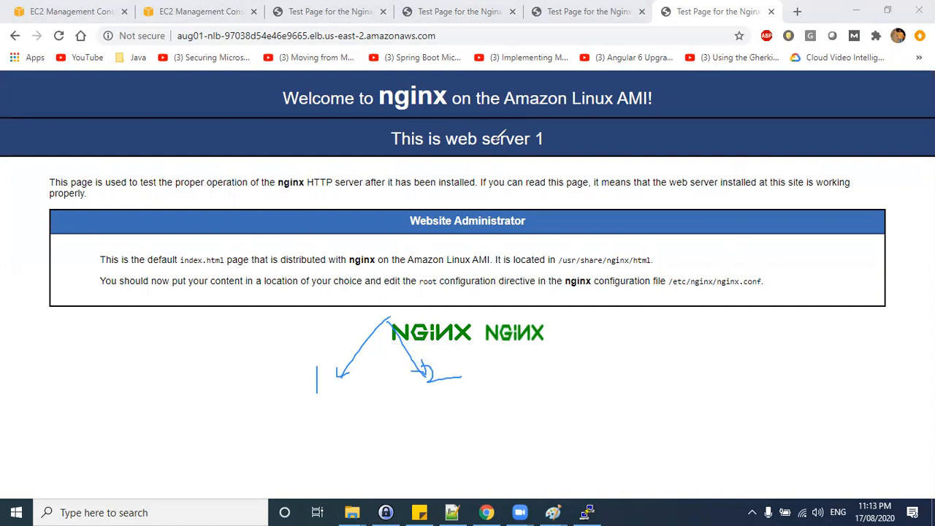
click(496, 140)
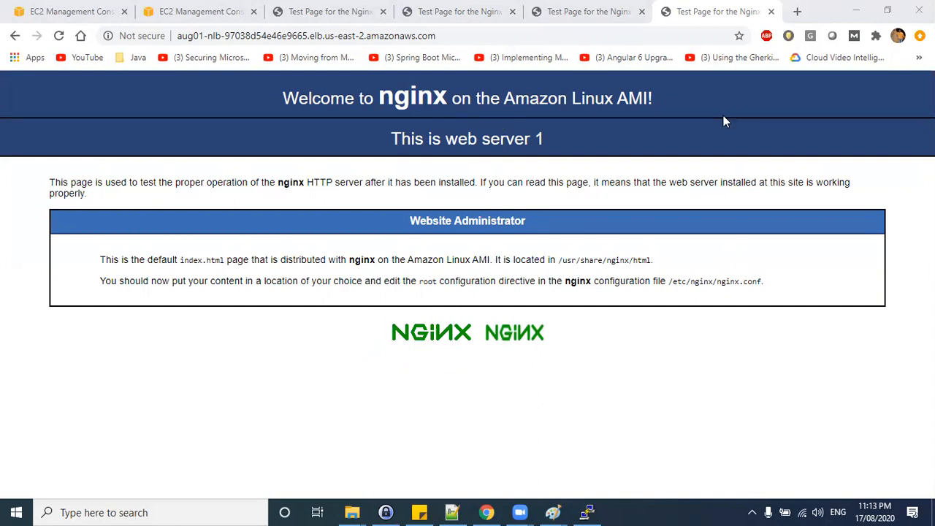
key(alt+Tab)
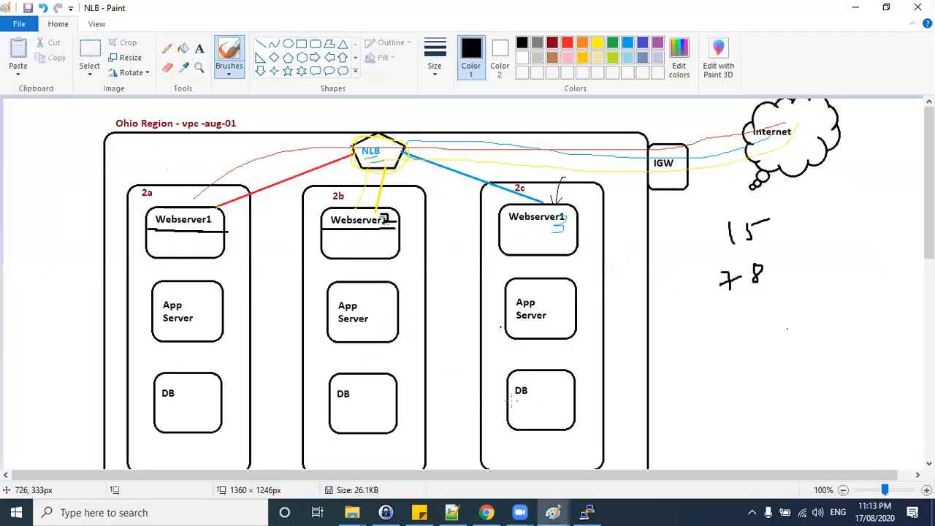
click(487, 512)
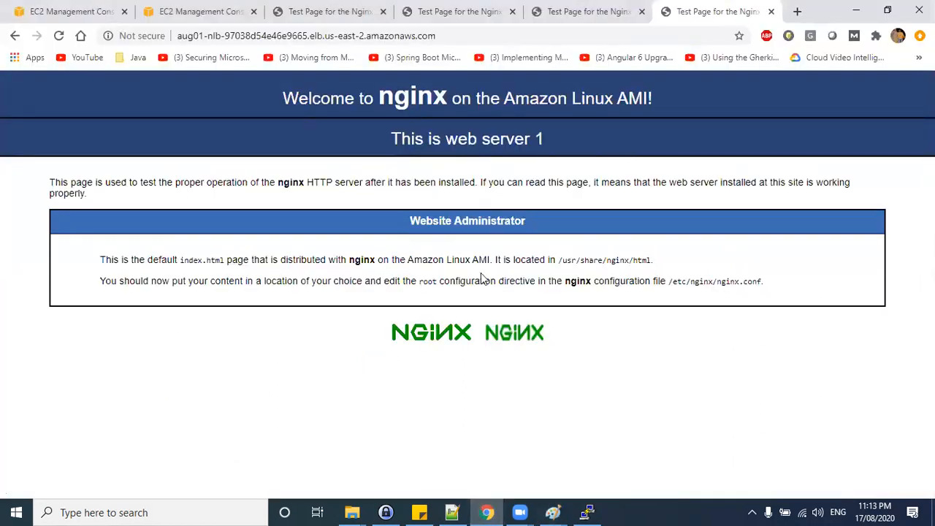
click(148, 295)
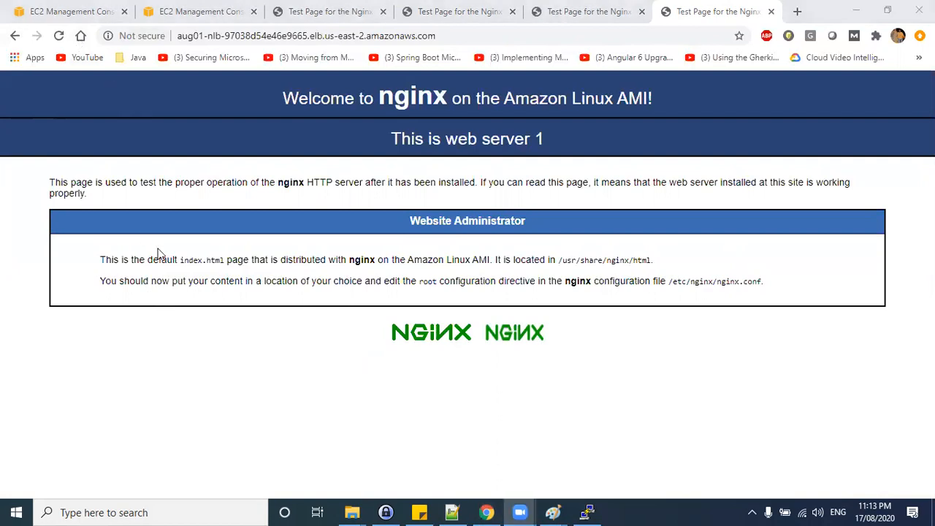
click(174, 358)
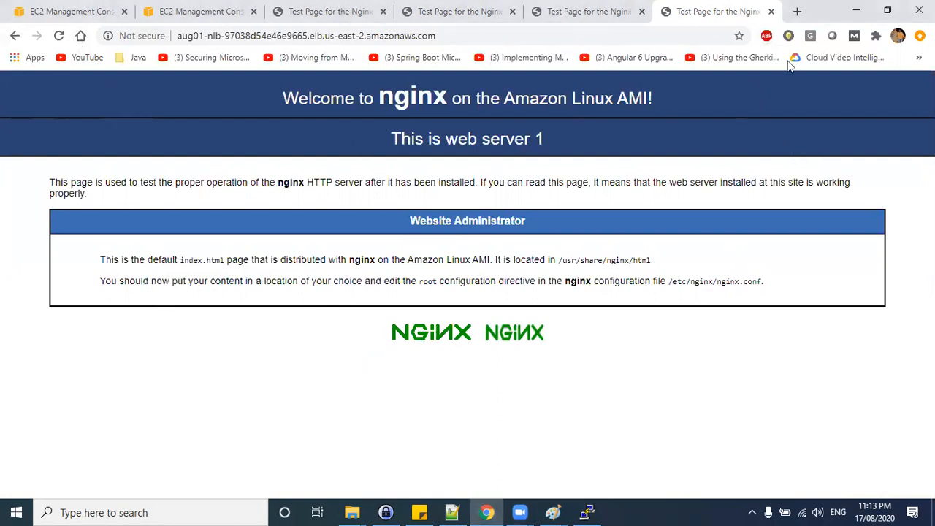
click(856, 11)
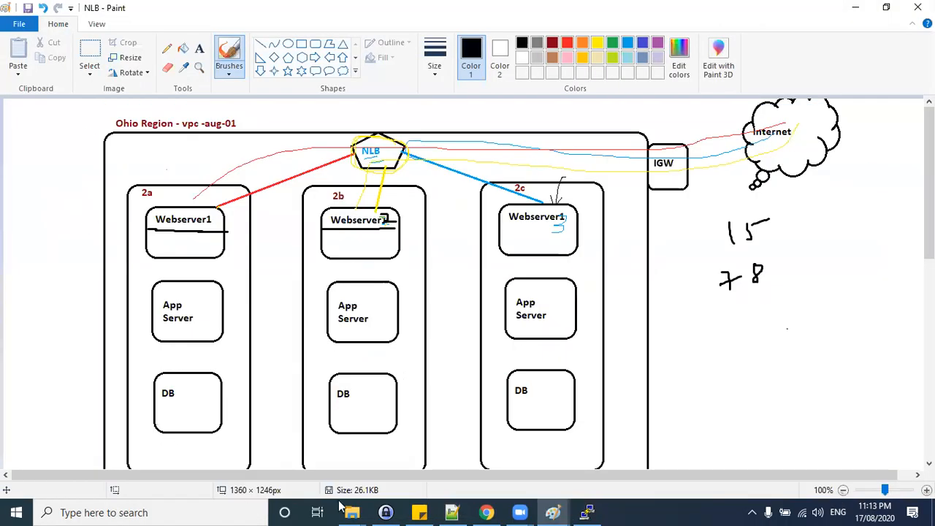
Register the Webserver 3 instance on port 80 as a target in the external-traffic-redirection target group.
click(486, 512)
click(36, 13)
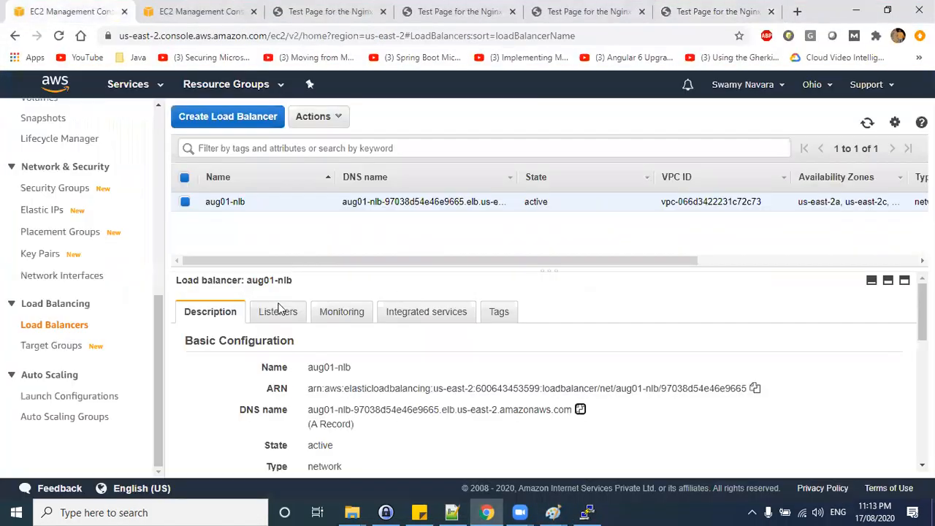
click(51, 345)
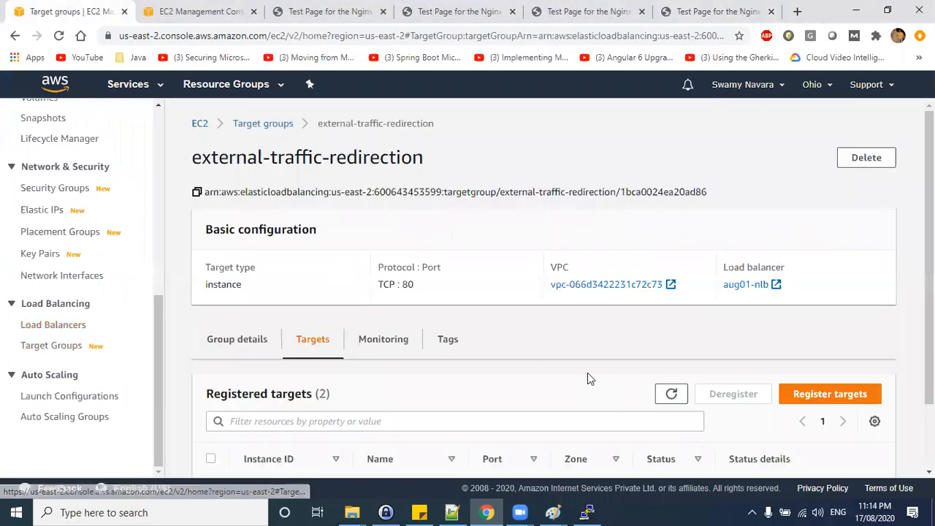
scroll(586, 371, down, 1)
click(828, 324)
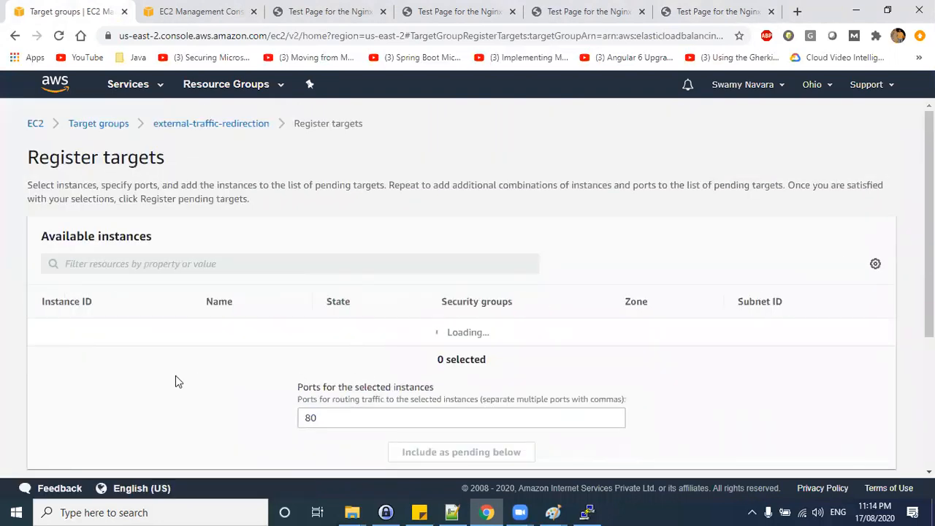
scroll(178, 380, down, 4)
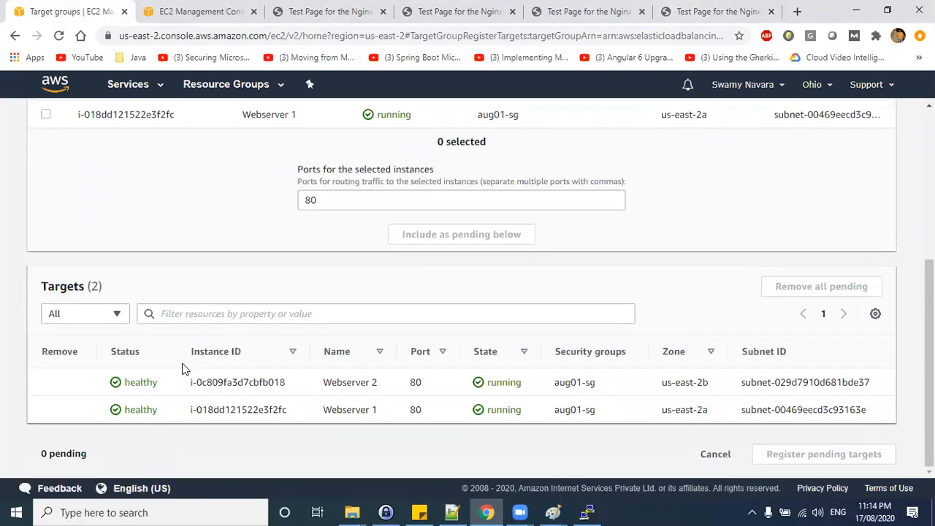
scroll(183, 369, up, 4)
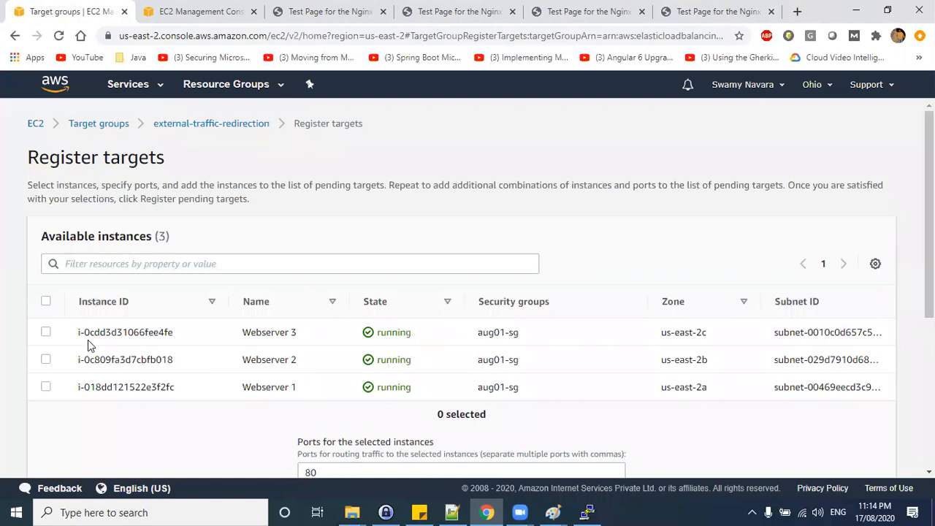
click(46, 331)
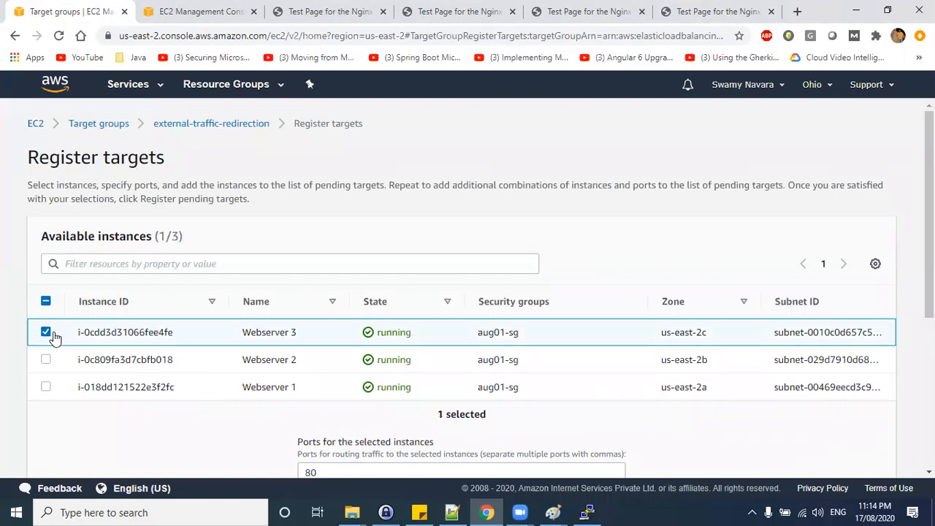
scroll(768, 348, down, 1)
scroll(768, 348, down, 2)
click(454, 303)
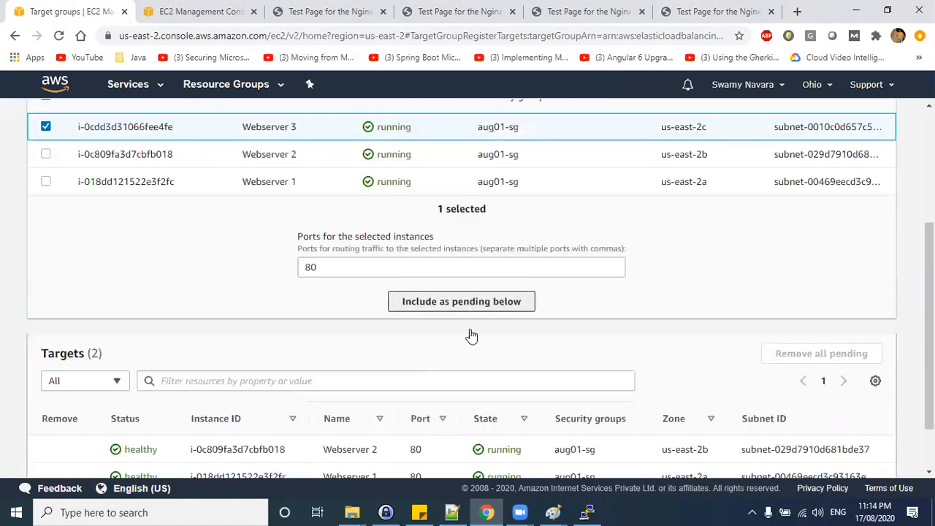
scroll(185, 361, down, 2)
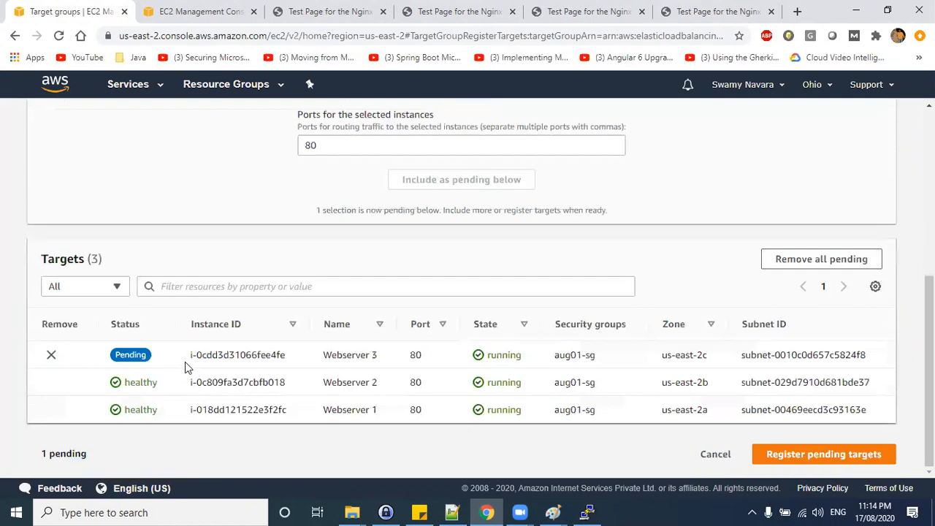
click(863, 459)
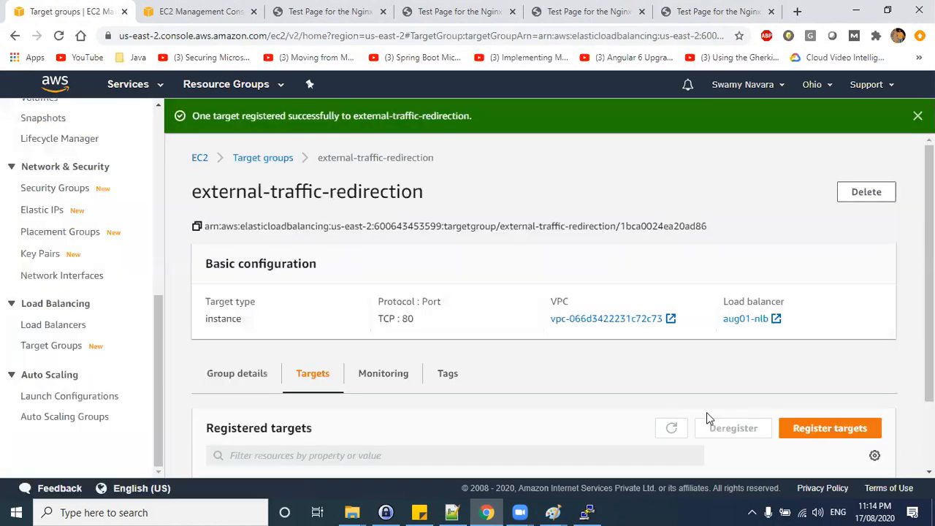
Review the health status of the three registered targets and the Webserver 1 terminal session.
scroll(755, 439, down, 2)
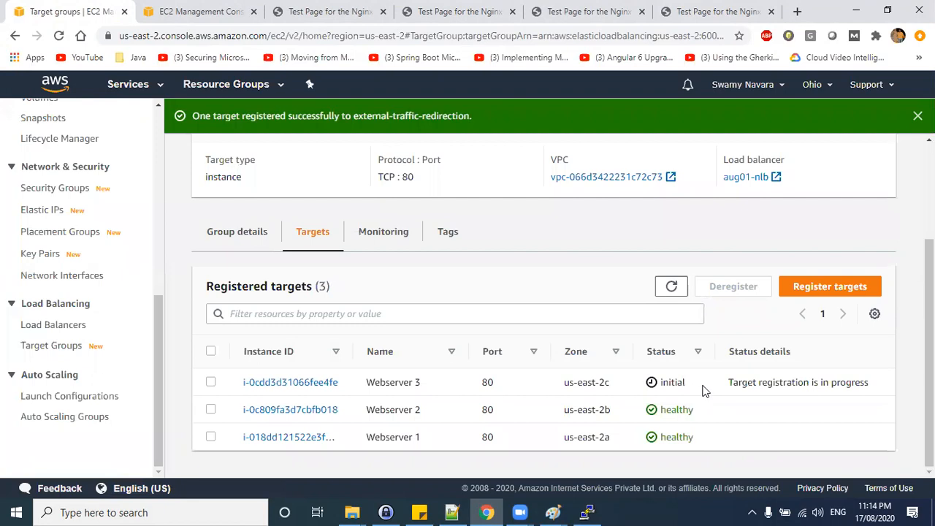
double_click(675, 383)
click(664, 410)
double_click(663, 410)
double_click(665, 436)
click(774, 448)
click(587, 512)
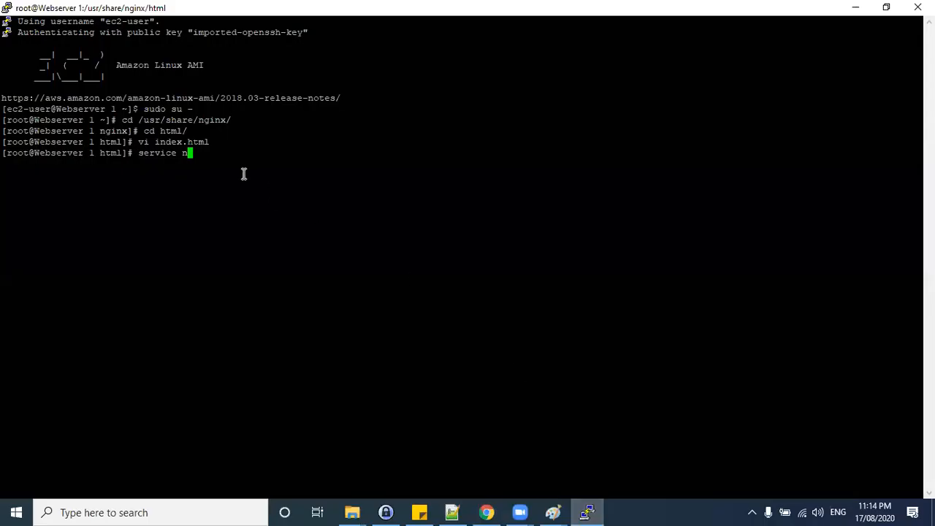
click(855, 8)
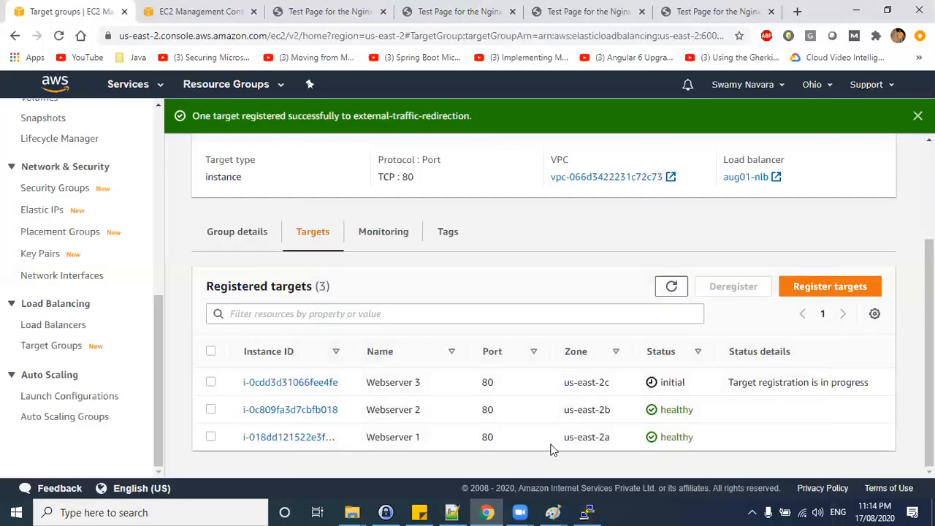
Switch to the NLB diagram and draw a small mark inside the zone 2a Webserver1 box.
mouse_move(553, 512)
click(607, 460)
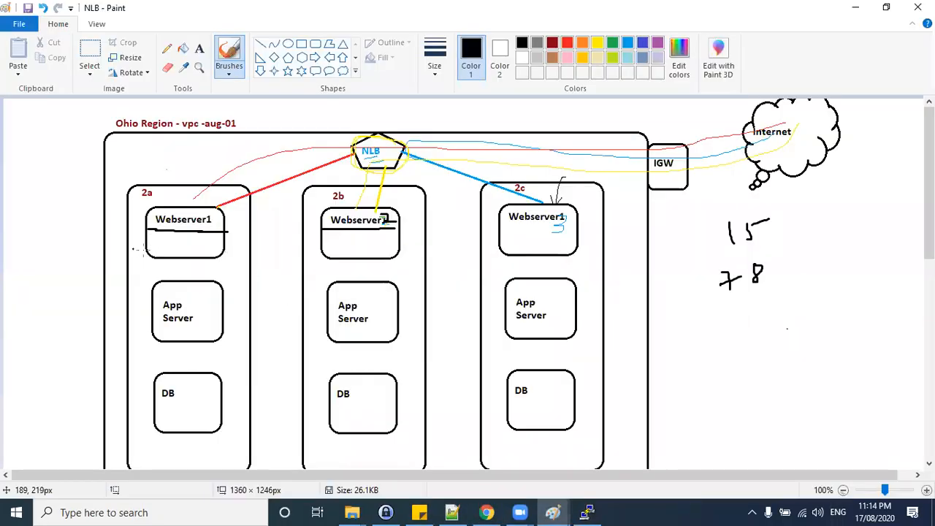
drag(155, 245, 164, 253)
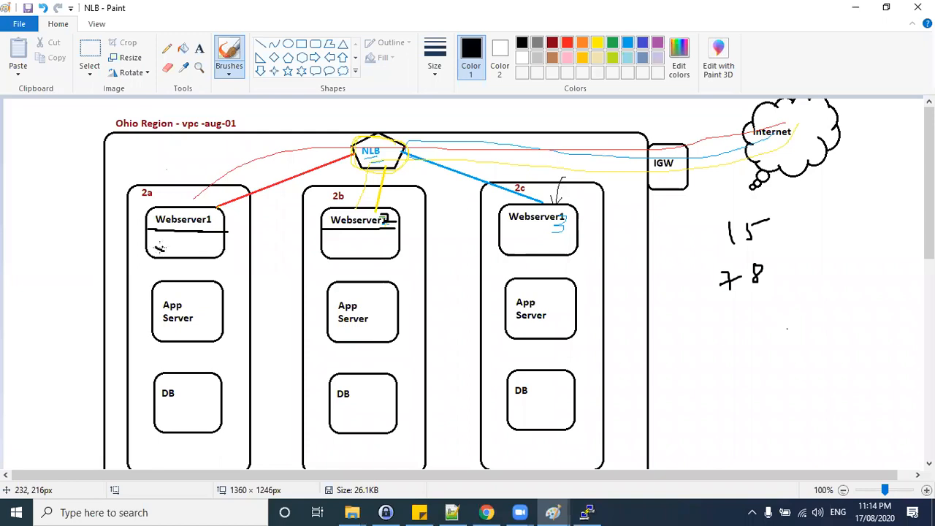
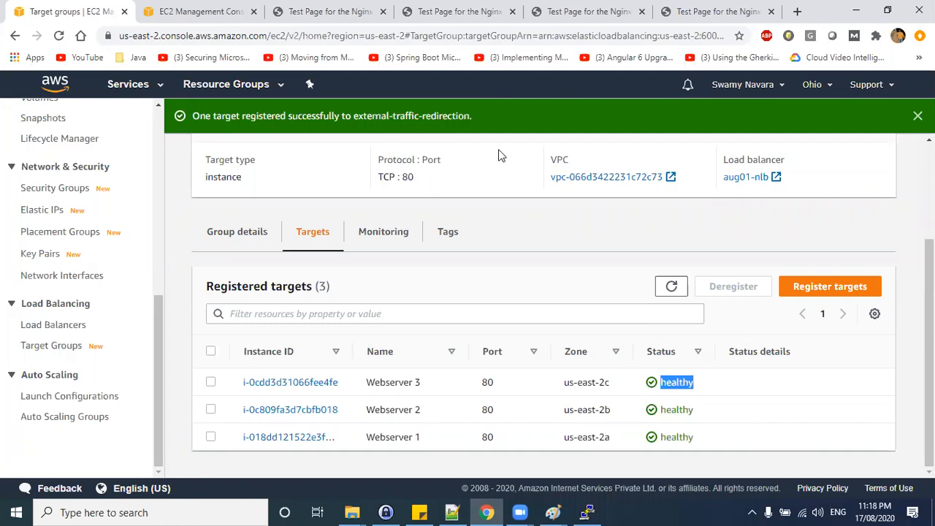
Reload the NLB test page through the aug01-nlb DNS name and highlight which web server answers.
click(598, 70)
key(ctrl+9)
click(544, 38)
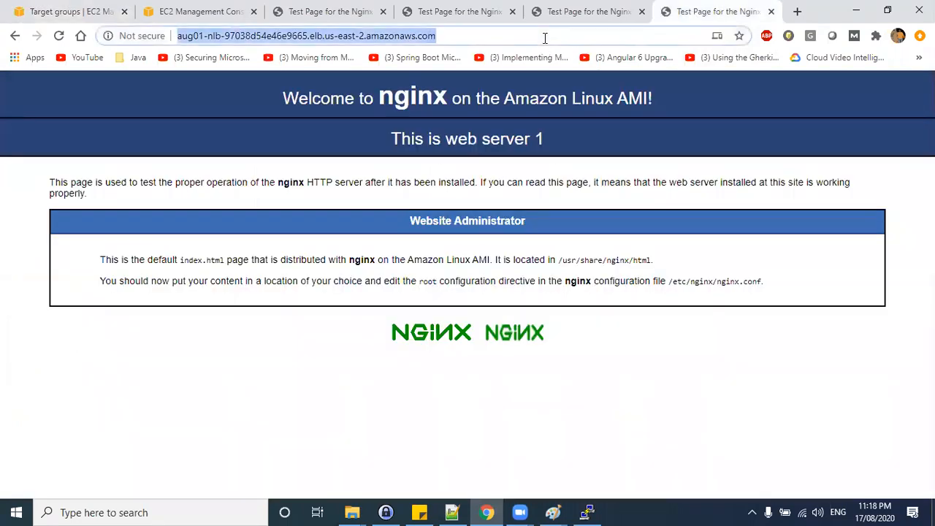
key(Return)
drag(552, 143, 369, 147)
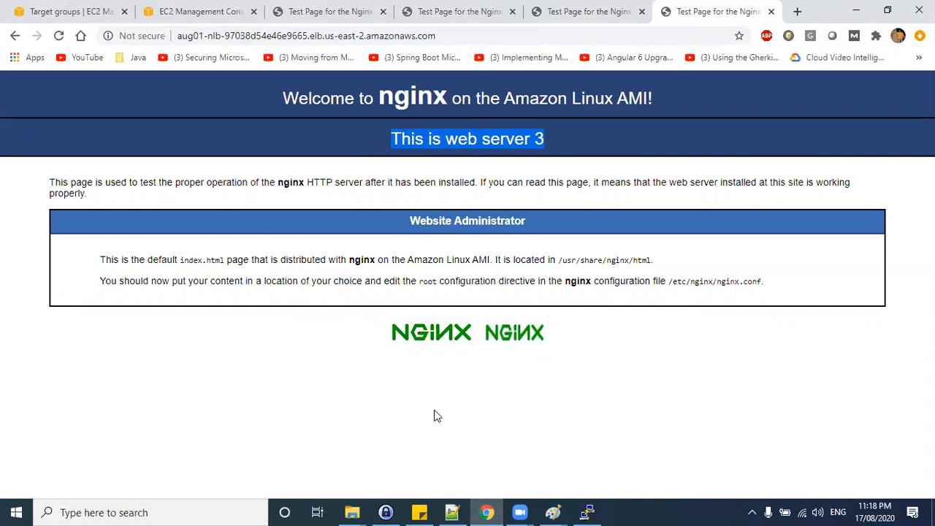
Bring up the NLB diagram in Paint, then return to the external-traffic-redirection target group page.
click(337, 389)
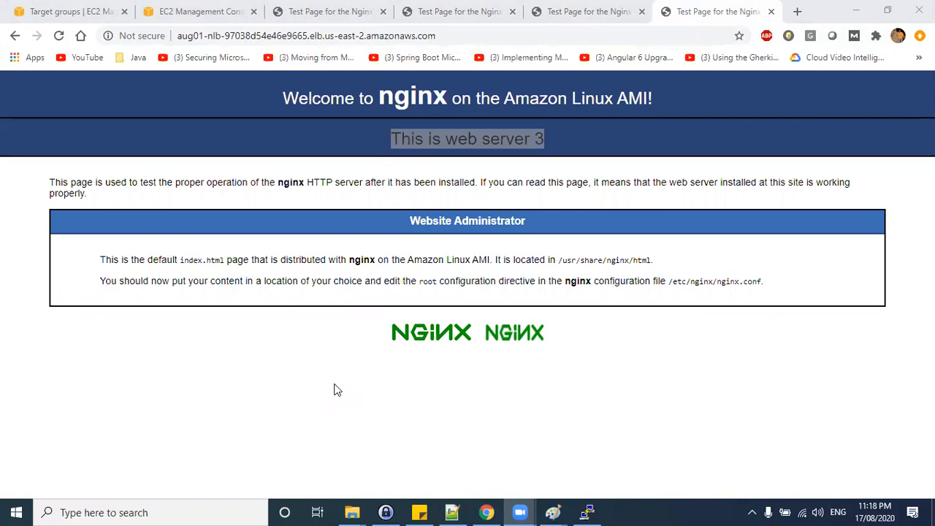
click(446, 387)
mouse_move(553, 512)
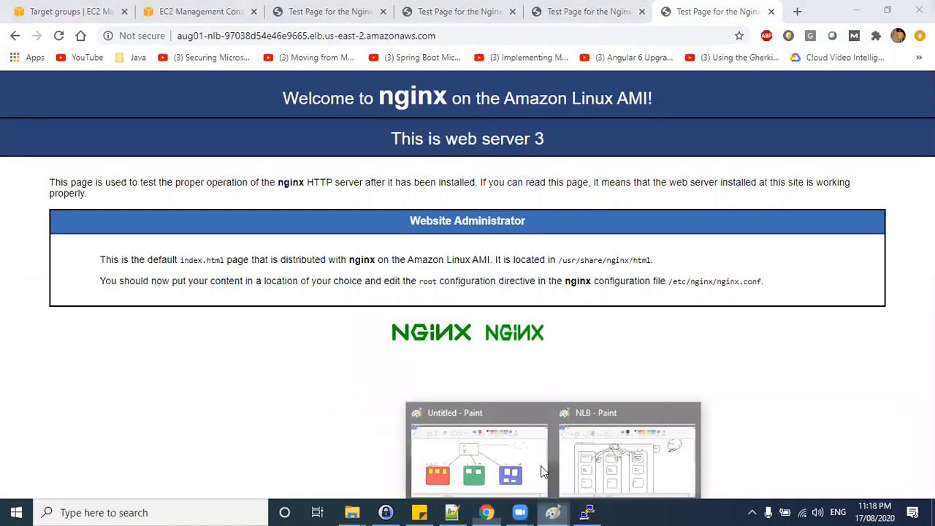
click(622, 444)
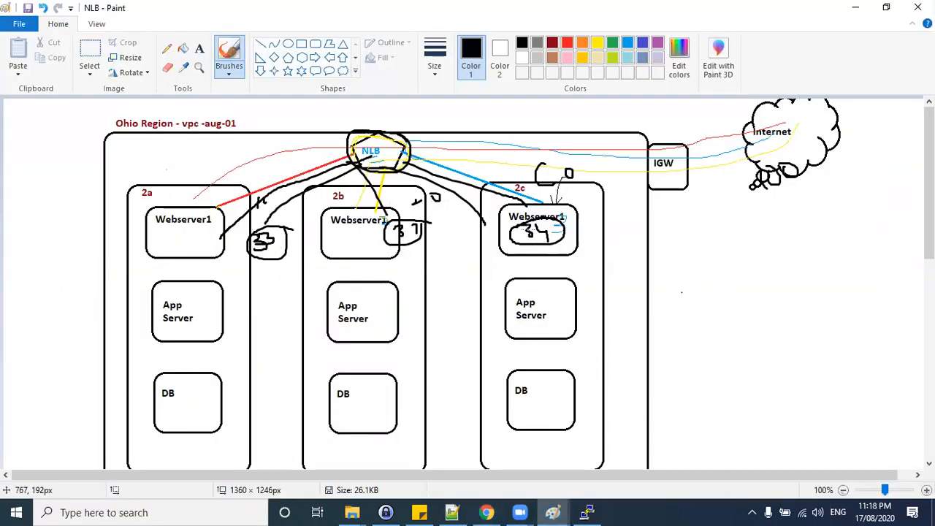
click(853, 9)
key(alt+Tab)
key(alt+Tab)
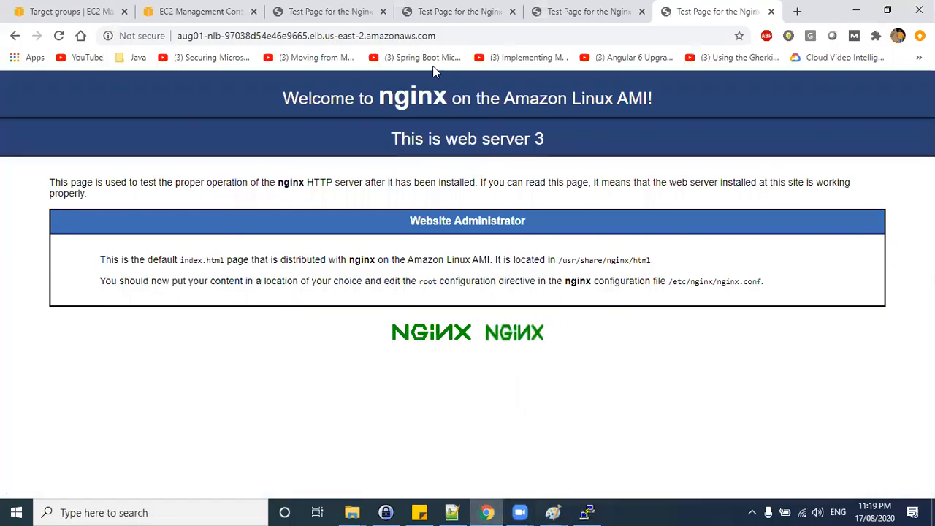
key(alt+Tab)
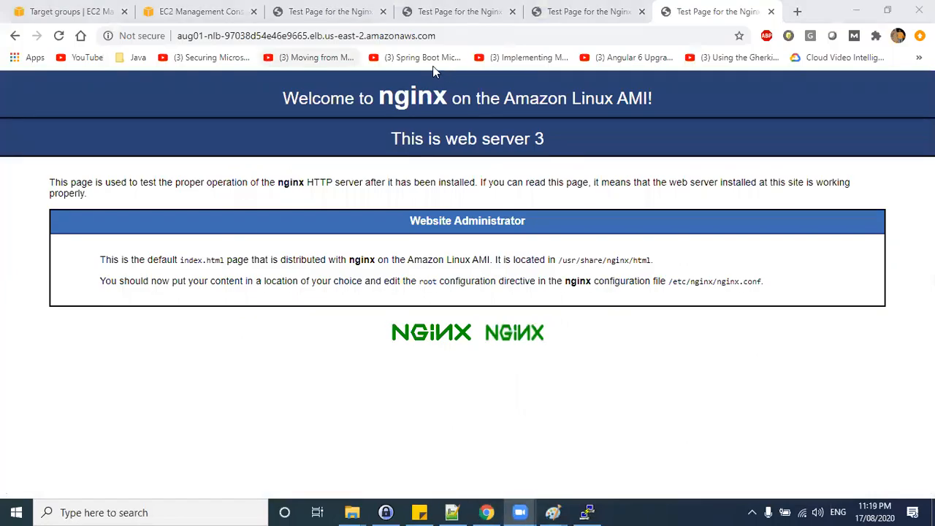
click(62, 10)
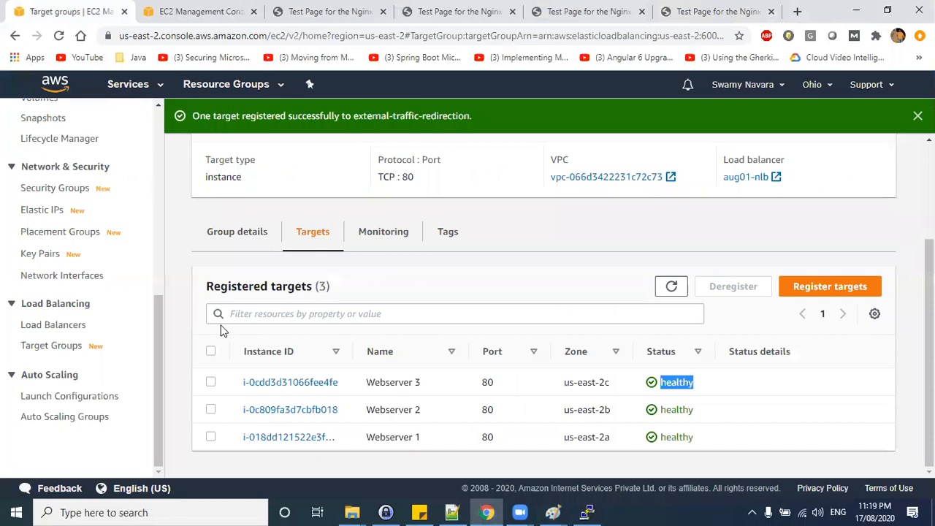
Open the target group's Group details and dismiss the registration success banner.
click(217, 233)
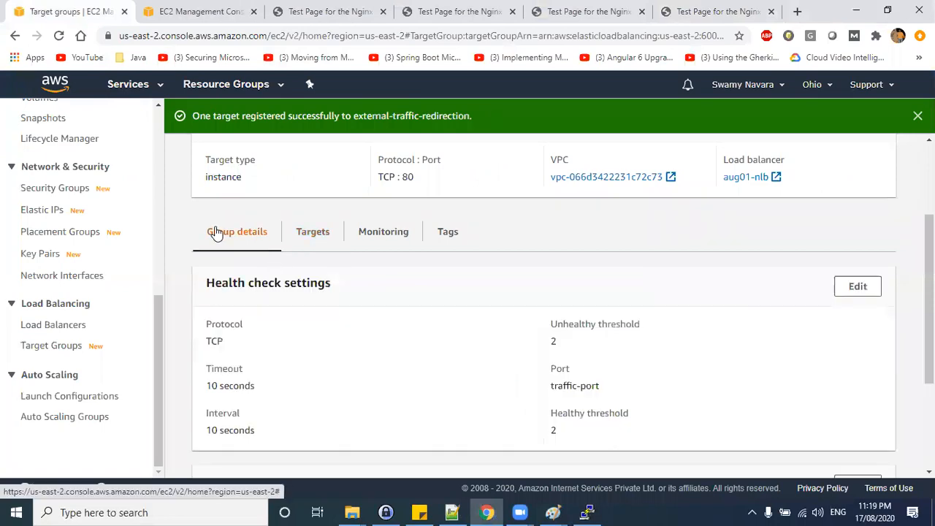
scroll(226, 244, up, 2)
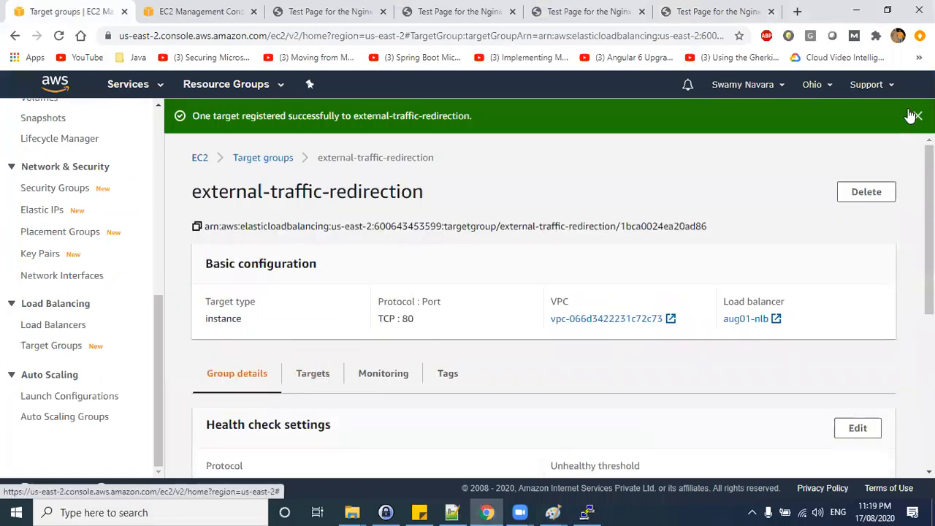
click(918, 116)
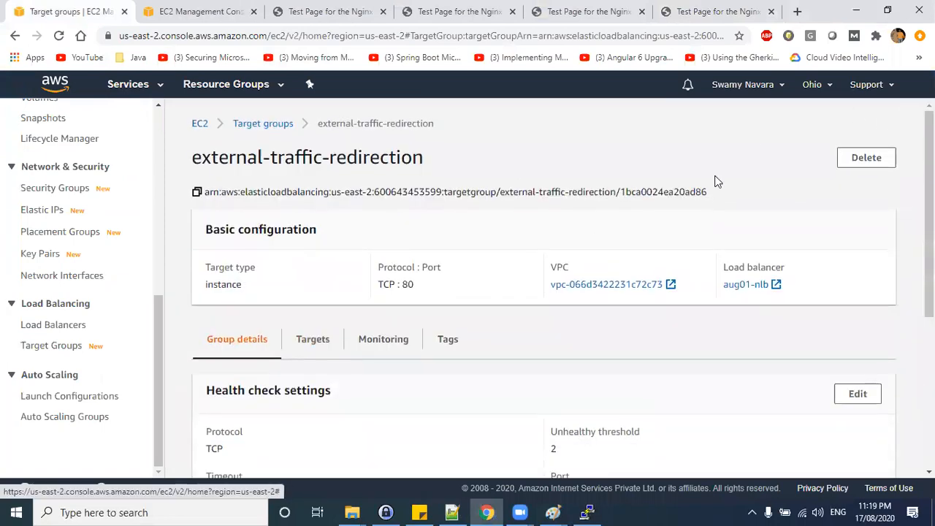
Open the load balancers list and review aug01-nlb's description and attributes, highlighting Cross-Zone Load Balancing.
click(58, 329)
scroll(493, 415, down, 5)
scroll(493, 410, down, 1)
drag(237, 398, 345, 399)
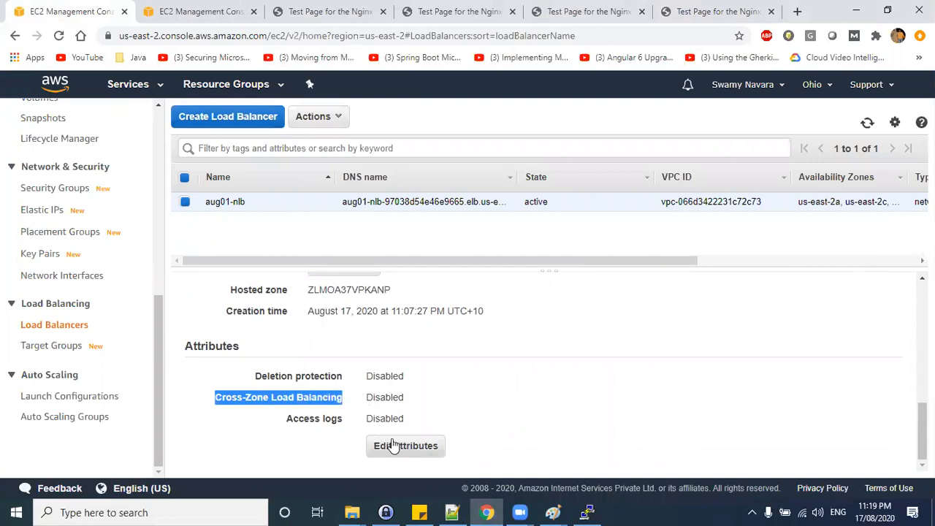
scroll(397, 358, up, 3)
scroll(397, 358, up, 3)
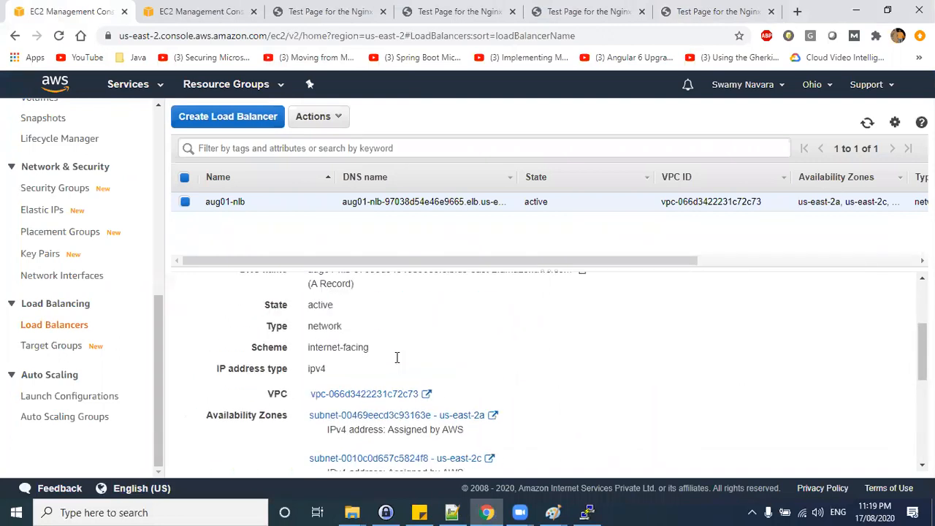
scroll(348, 374, down, 2)
drag(267, 302, 324, 396)
scroll(313, 386, down, 2)
scroll(319, 358, down, 1)
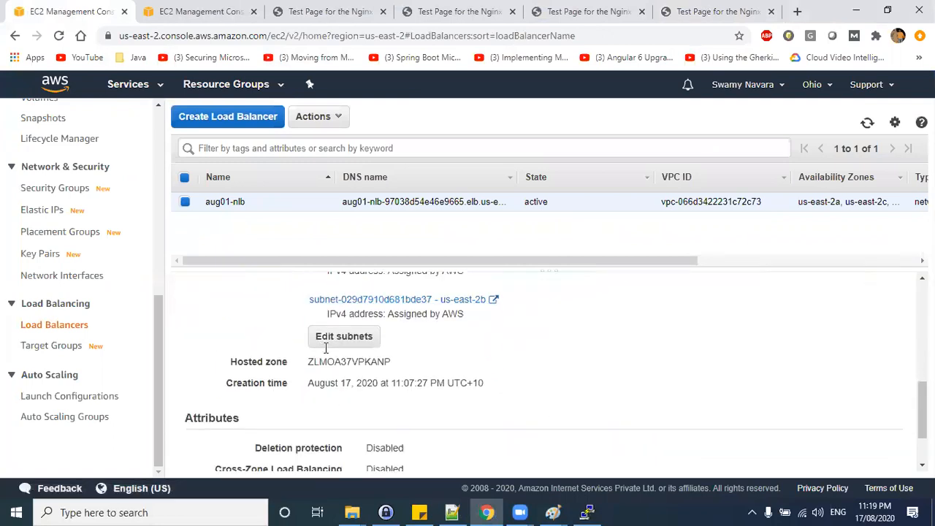
scroll(281, 361, down, 1)
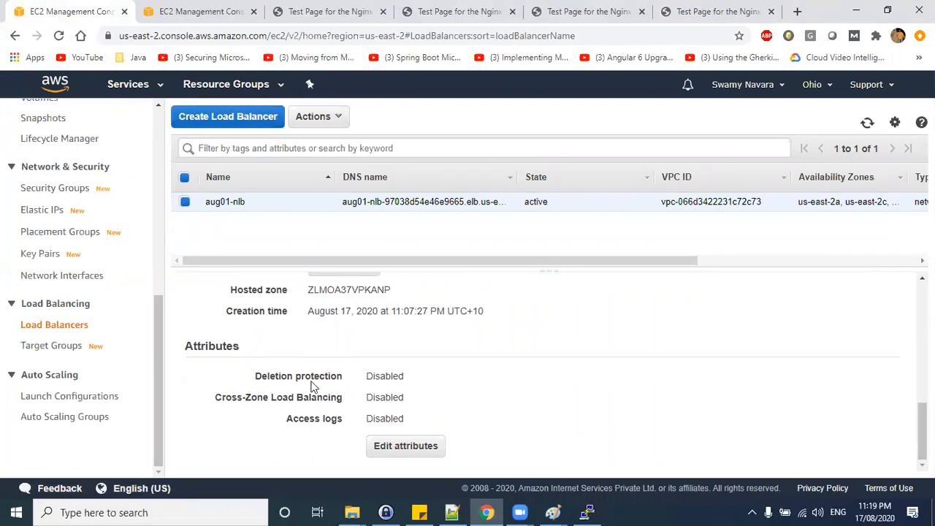
drag(260, 375, 330, 376)
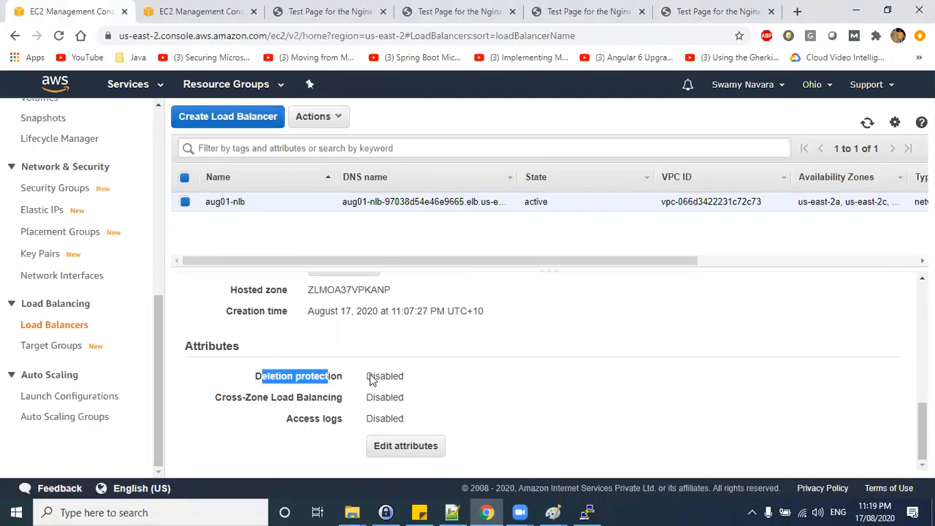
click(363, 383)
drag(344, 375, 253, 376)
drag(218, 397, 330, 396)
drag(351, 359, 346, 401)
key(ctrl+c)
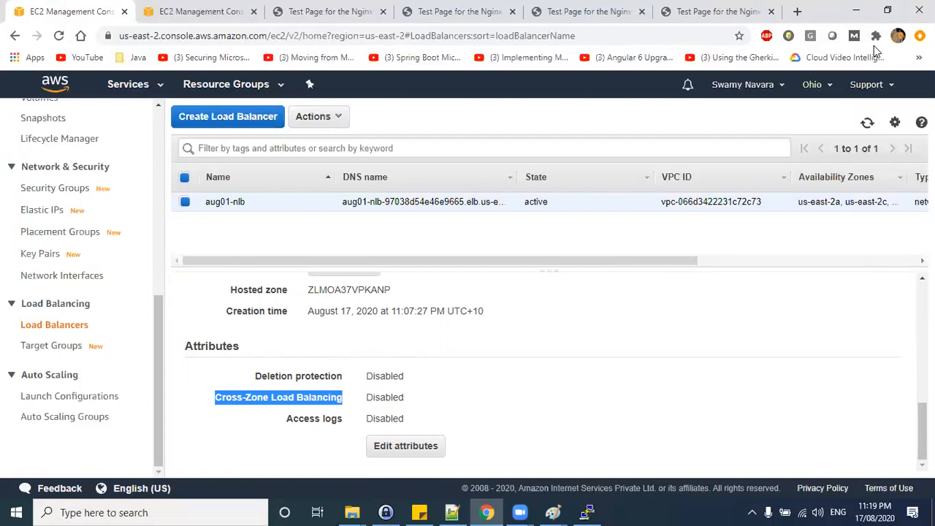
In a new tab, search the web for Cross-Zone Load Balancing nlb aws.
key(ctrl+t)
key(ctrl+v)
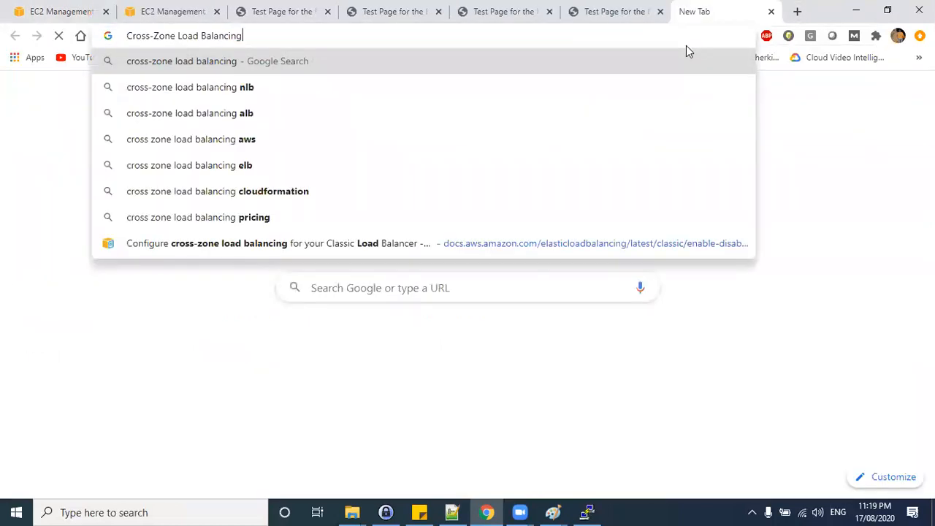
text(nlb aws)
key(Return)
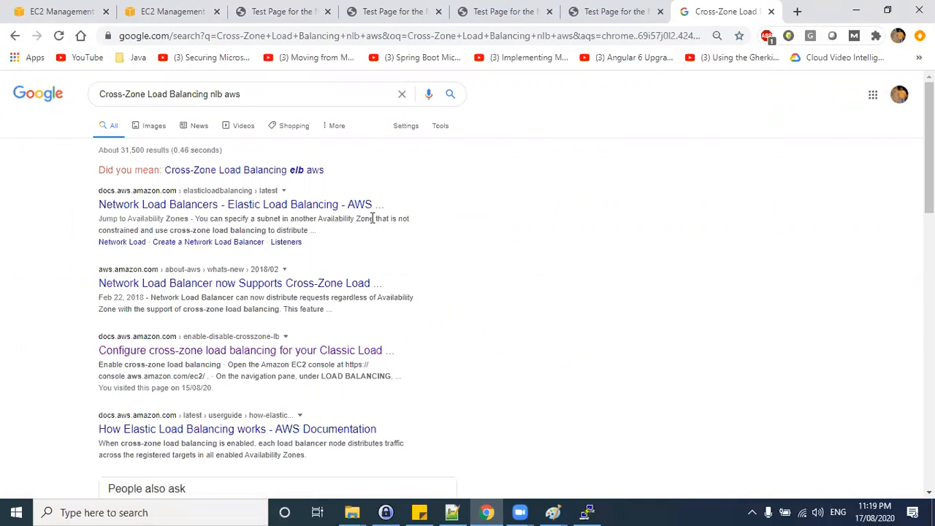
Open the AWS Network Load Balancers documentation and browse its load balancer, listener and monitoring pages.
click(324, 207)
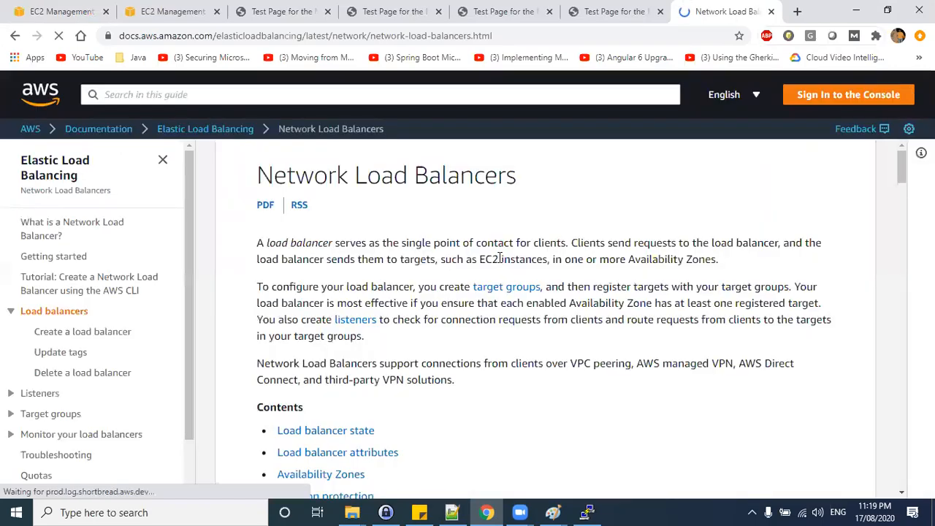
scroll(499, 261, down, 15)
scroll(499, 262, down, 20)
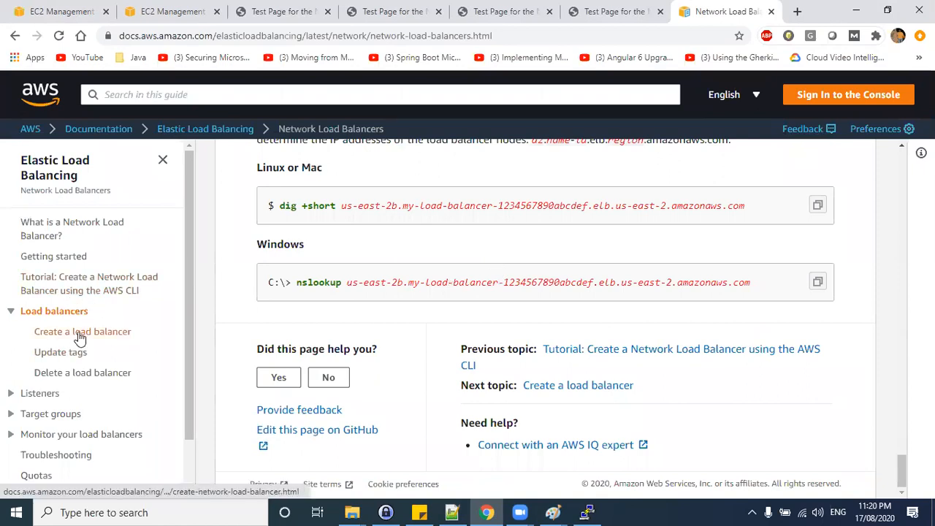
click(45, 396)
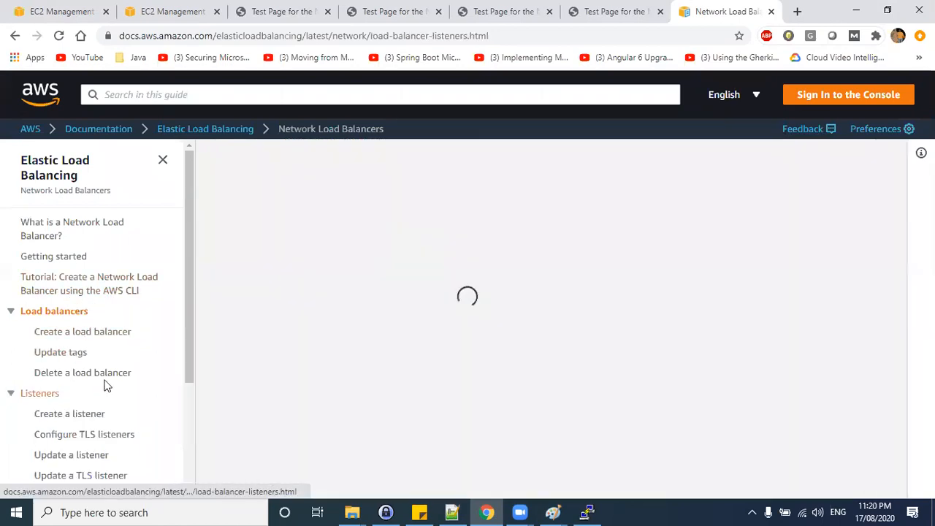
scroll(113, 373, down, 2)
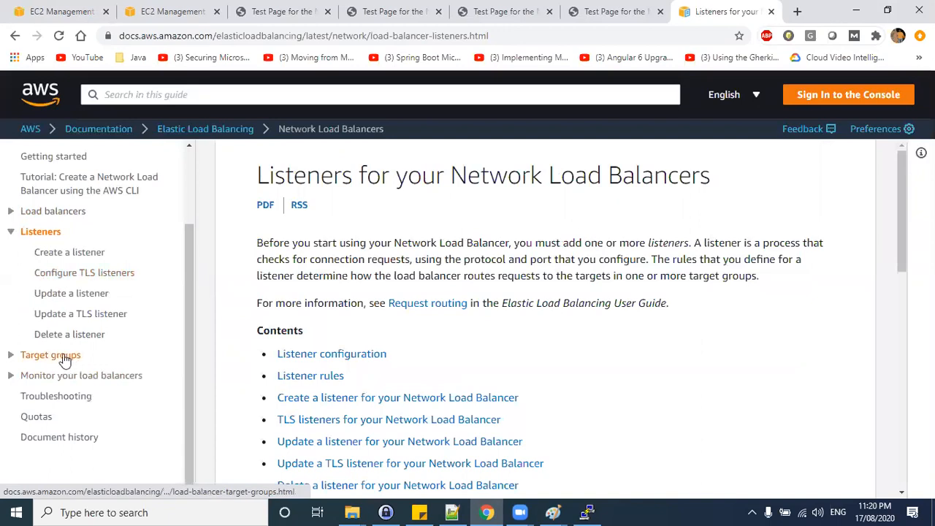
click(83, 384)
scroll(601, 332, down, 8)
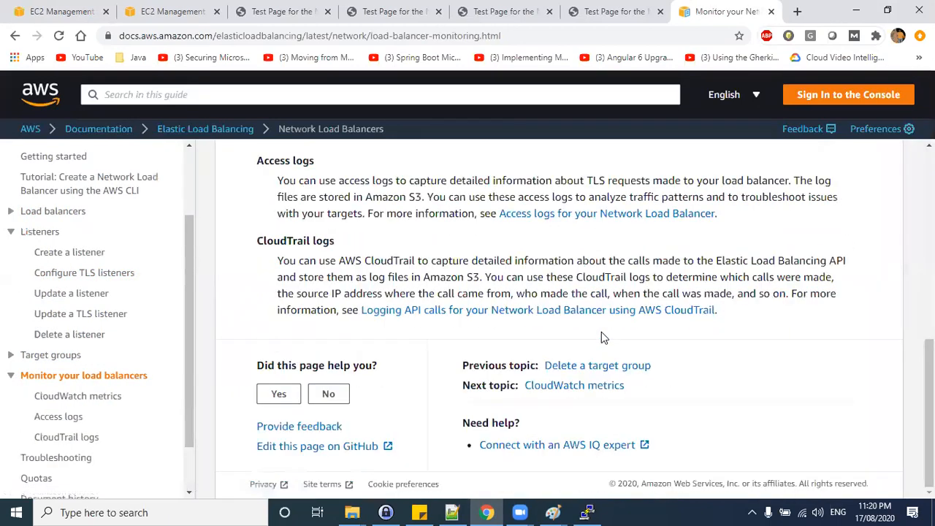
click(69, 396)
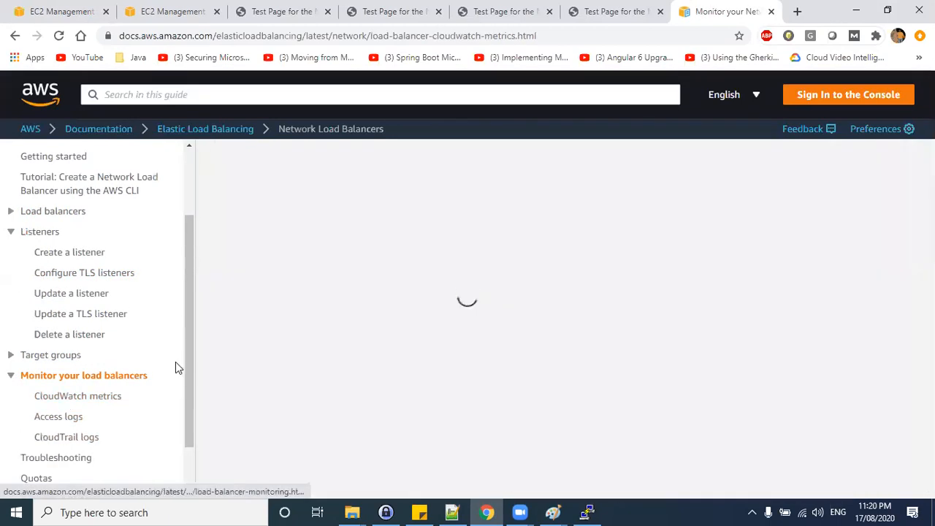
scroll(146, 374, up, 3)
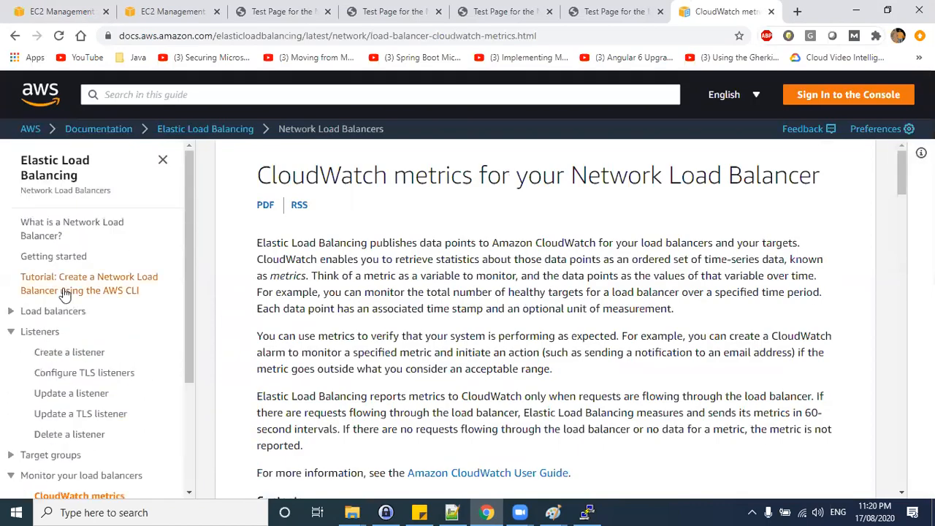
click(24, 315)
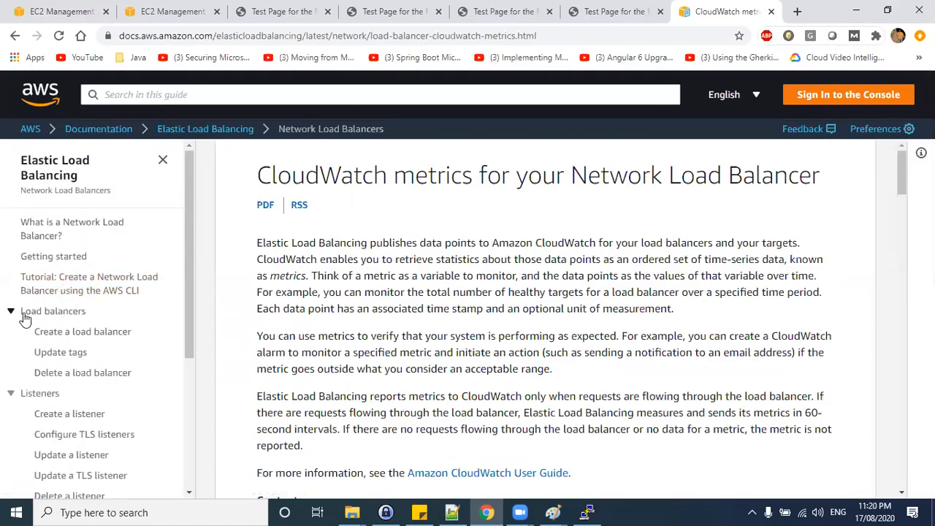
click(75, 332)
scroll(548, 341, down, 15)
scroll(532, 341, down, 10)
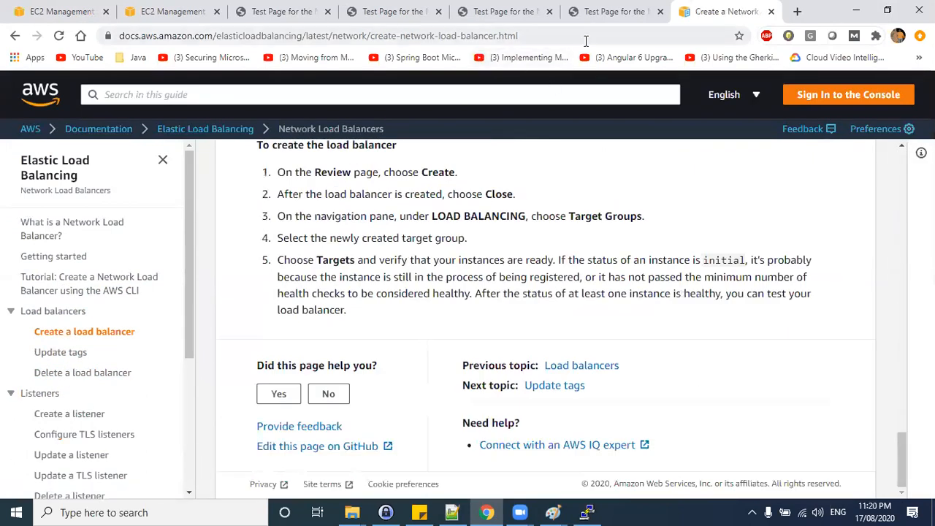
Search images for cross-Zone Load Balancing nlb aws image and open the first diagram result.
click(586, 41)
text(cross)
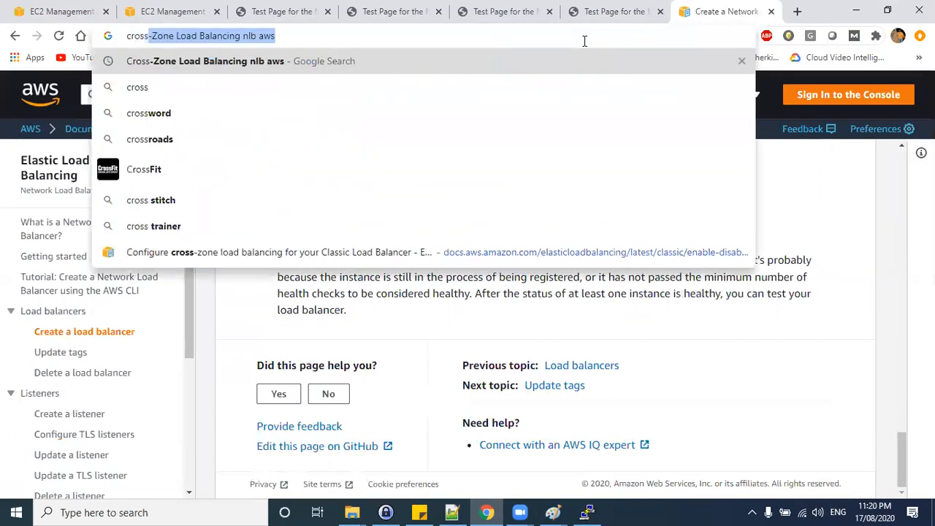
key(End)
text(image)
key(Return)
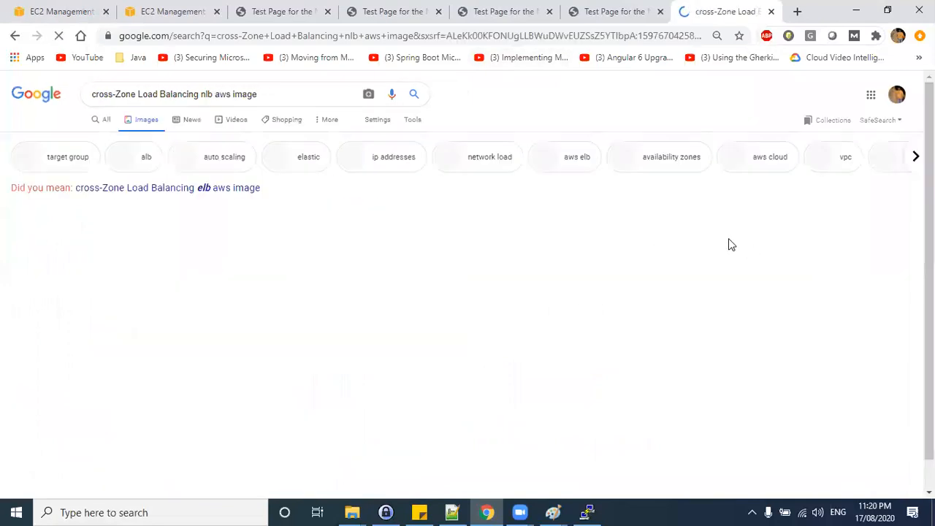
click(69, 252)
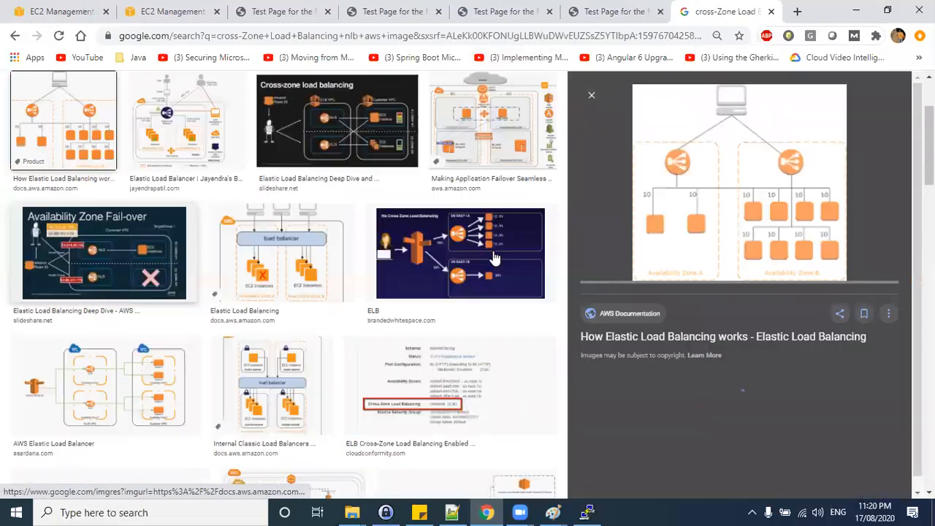
Open the How Elastic Load Balancing works page and examine its cross-zone load balancing diagram.
click(692, 203)
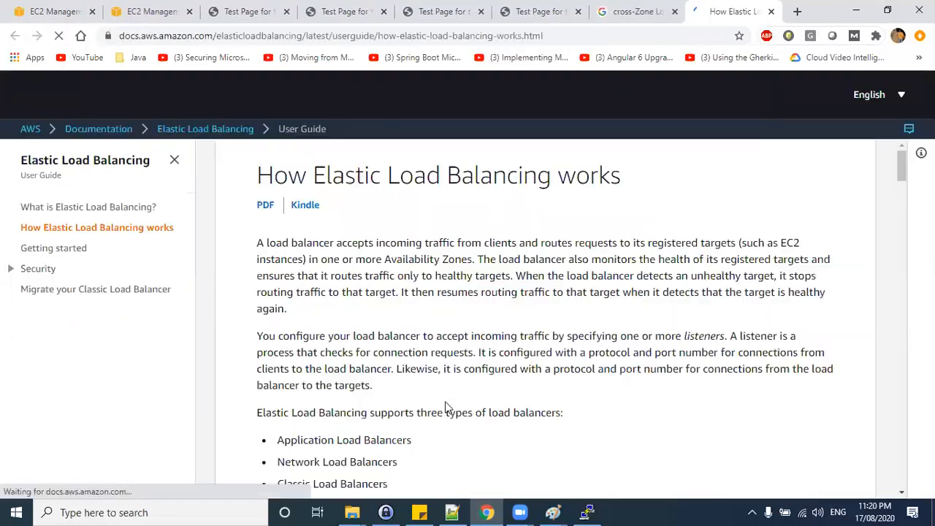
scroll(568, 305, down, 5)
scroll(569, 307, down, 10)
scroll(570, 307, up, 4)
scroll(544, 312, up, 1)
scroll(497, 299, down, 2)
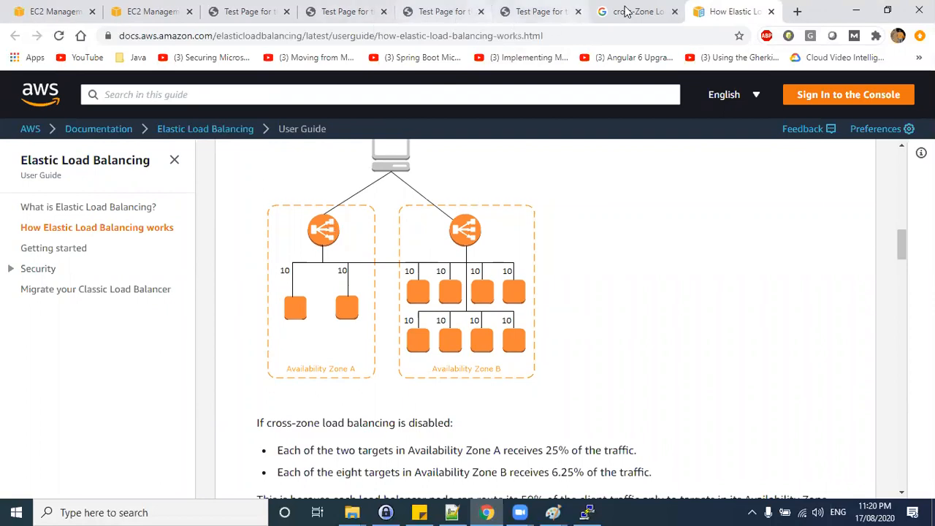
click(458, 362)
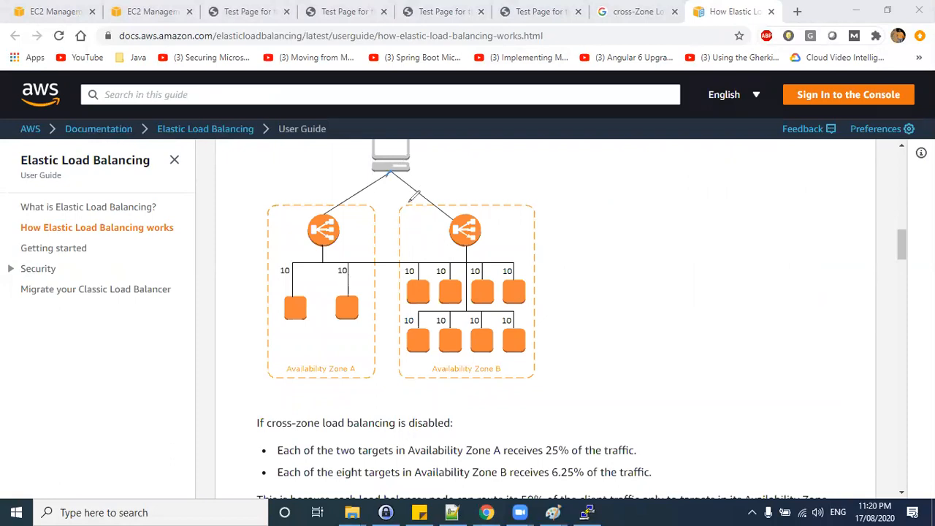
Examine the cross-zone enabled diagram showing traffic split across targets in both Availability Zones.
drag(387, 174, 351, 205)
drag(392, 172, 426, 219)
mouse_move(271, 252)
mouse_down()
mouse_move(273, 261)
mouse_move(287, 255)
mouse_up()
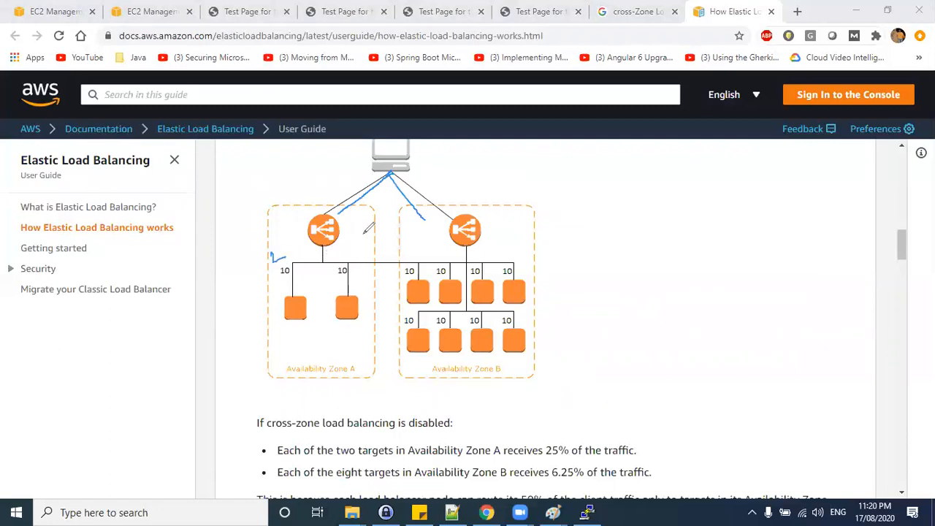
drag(307, 290, 374, 280)
drag(903, 242, 902, 279)
right_click(491, 217)
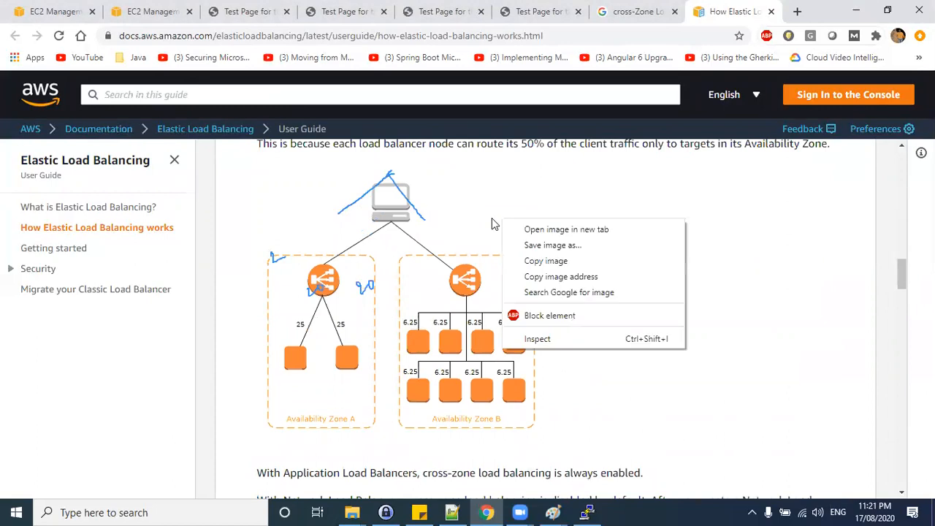
click(435, 387)
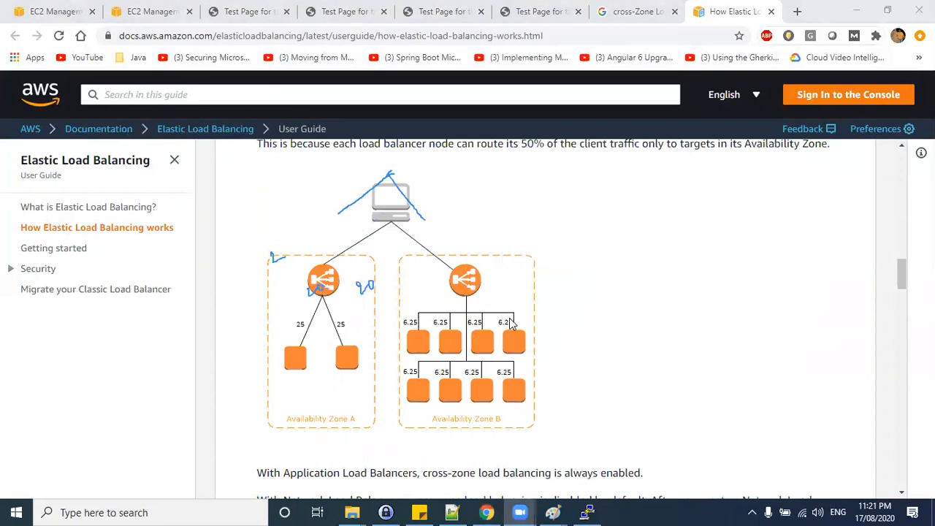
Study the cross-zone disabled diagram and the 25% versus 6.25% per-target traffic explanation.
scroll(512, 324, up, 1)
scroll(512, 324, up, 2)
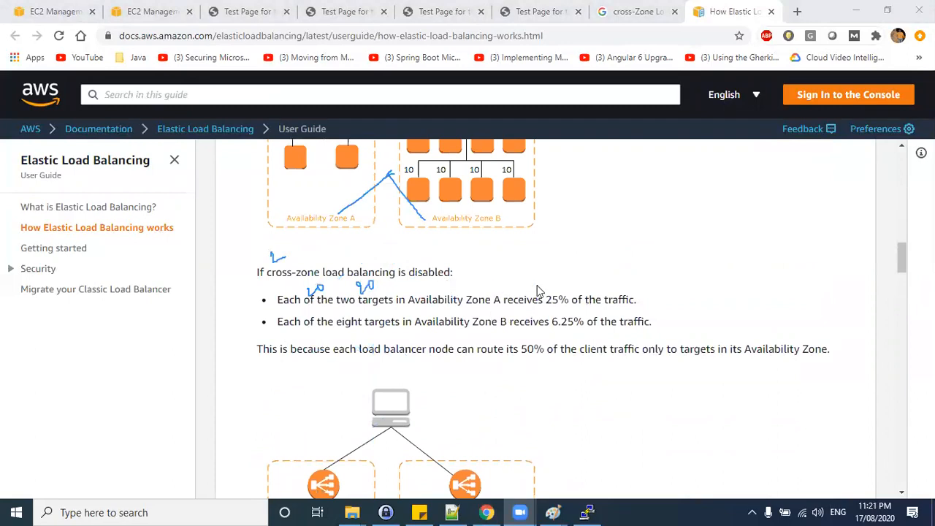
right_click(533, 290)
scroll(633, 292, down, 2)
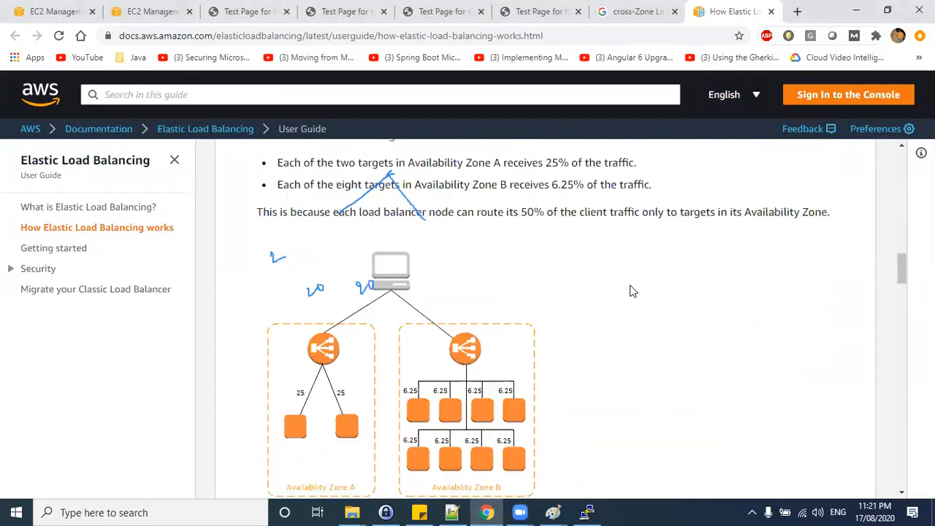
scroll(633, 291, down, 1)
scroll(429, 230, down, 1)
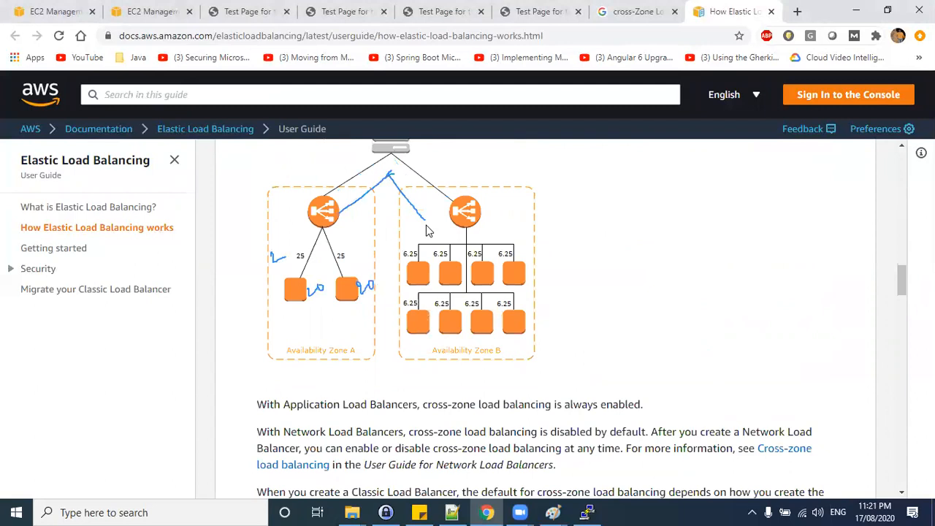
scroll(428, 230, up, 1)
scroll(429, 230, down, 1)
mouse_move(435, 148)
mouse_down()
mouse_move(436, 160)
mouse_move(457, 150)
mouse_up()
drag(290, 205, 341, 198)
mouse_move(462, 199)
mouse_down()
mouse_move(449, 222)
mouse_move(491, 196)
mouse_move(483, 198)
mouse_up()
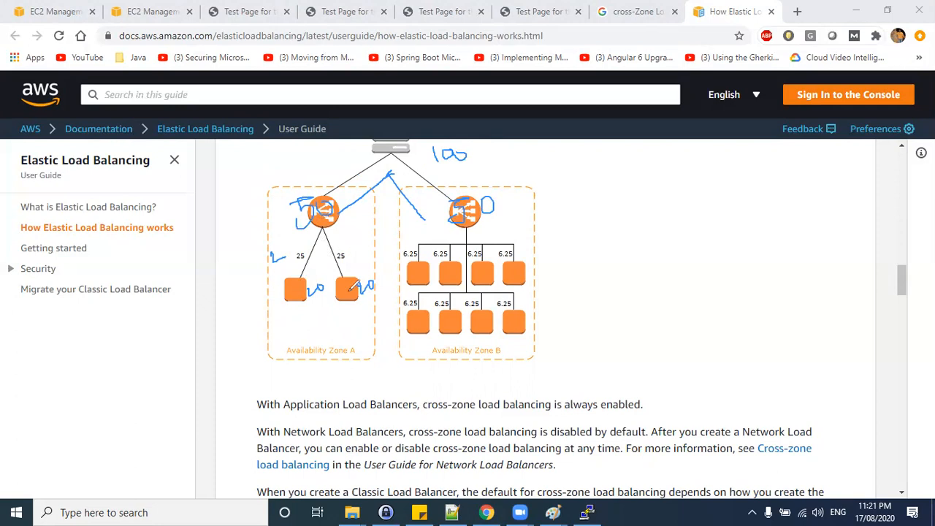
drag(277, 249, 277, 260)
drag(277, 251, 341, 250)
drag(342, 238, 339, 253)
drag(340, 239, 350, 233)
mouse_move(545, 234)
mouse_down()
mouse_move(535, 250)
mouse_move(578, 233)
mouse_up()
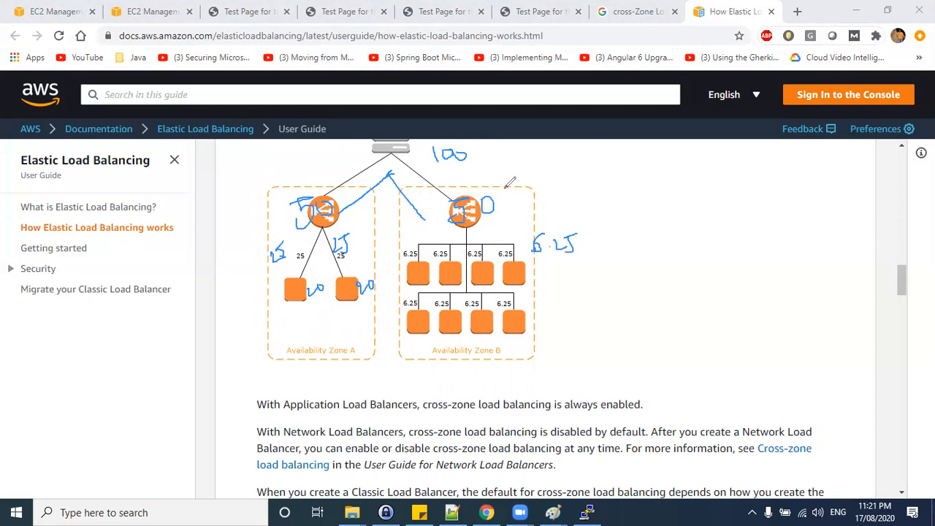
mouse_move(272, 187)
mouse_down()
mouse_move(256, 208)
mouse_move(503, 388)
mouse_up()
mouse_move(558, 370)
mouse_down()
mouse_move(577, 174)
mouse_move(351, 161)
mouse_move(263, 191)
mouse_up()
mouse_move(742, 219)
mouse_down()
mouse_move(766, 250)
mouse_move(764, 271)
mouse_move(787, 275)
mouse_move(782, 301)
mouse_move(797, 319)
mouse_move(783, 333)
mouse_up()
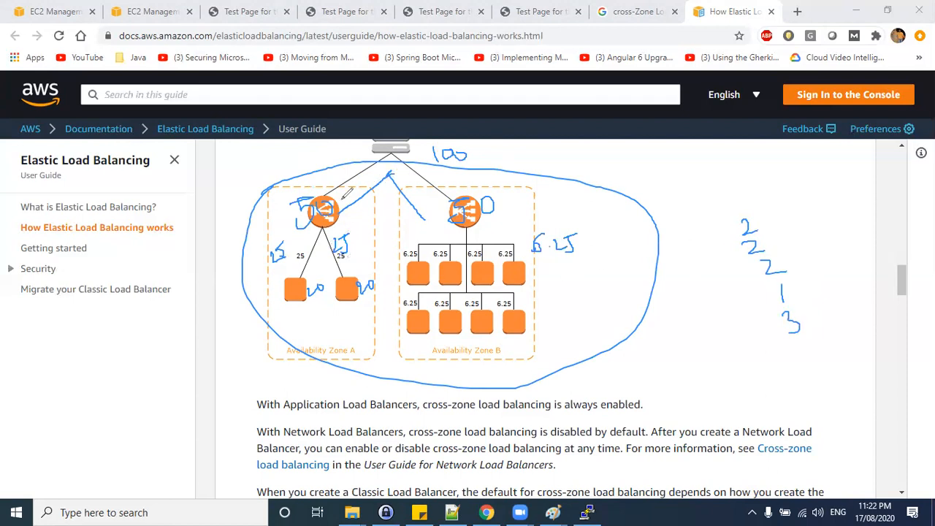
mouse_move(767, 209)
mouse_down()
mouse_move(804, 268)
mouse_move(769, 272)
mouse_up()
mouse_move(282, 235)
mouse_down()
mouse_move(270, 254)
mouse_move(289, 241)
mouse_move(349, 238)
mouse_move(337, 229)
mouse_up()
mouse_move(422, 248)
mouse_down()
mouse_move(396, 257)
mouse_move(423, 249)
mouse_up()
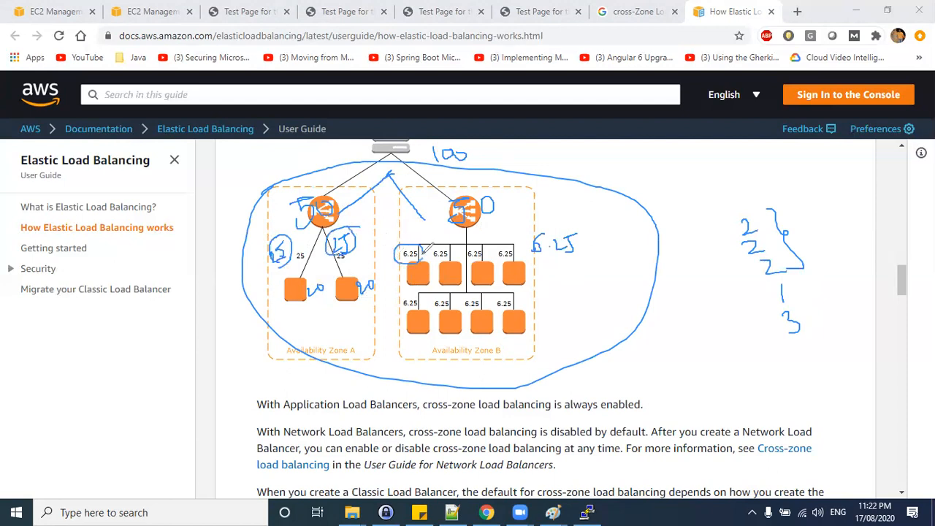
click(553, 106)
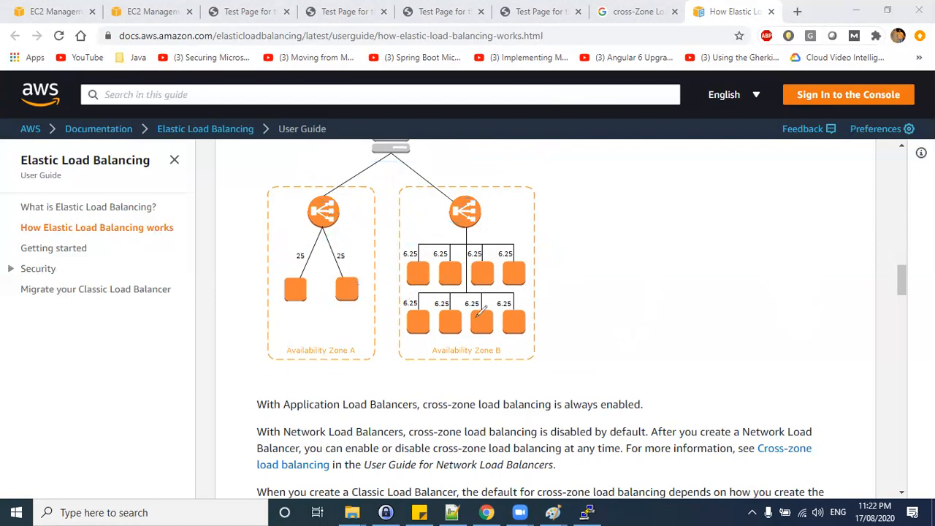
Scroll back to the cross-zone enabled diagram and review how each load balancer node routes traffic to all 10 targets.
scroll(482, 328, up, 5)
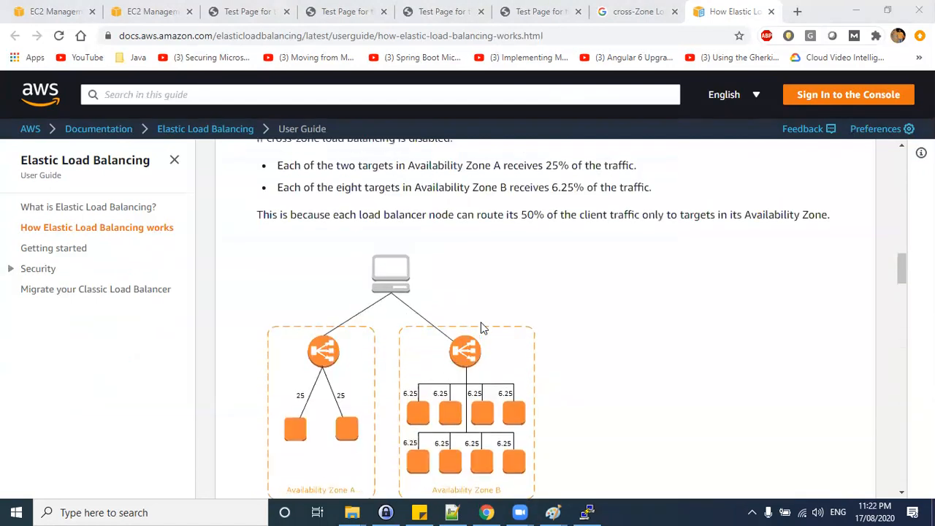
scroll(447, 339, up, 1)
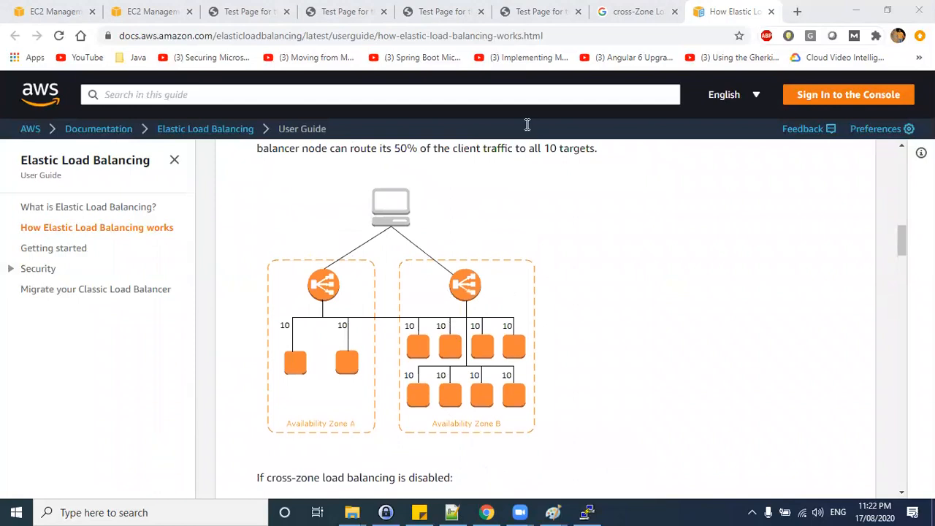
mouse_move(429, 216)
mouse_down()
mouse_move(426, 231)
mouse_move(441, 215)
mouse_up()
mouse_move(467, 213)
mouse_down()
mouse_move(457, 219)
mouse_move(468, 214)
mouse_up()
drag(283, 276, 295, 272)
mouse_move(275, 335)
mouse_down()
mouse_move(275, 344)
mouse_move(282, 334)
mouse_move(322, 341)
mouse_up()
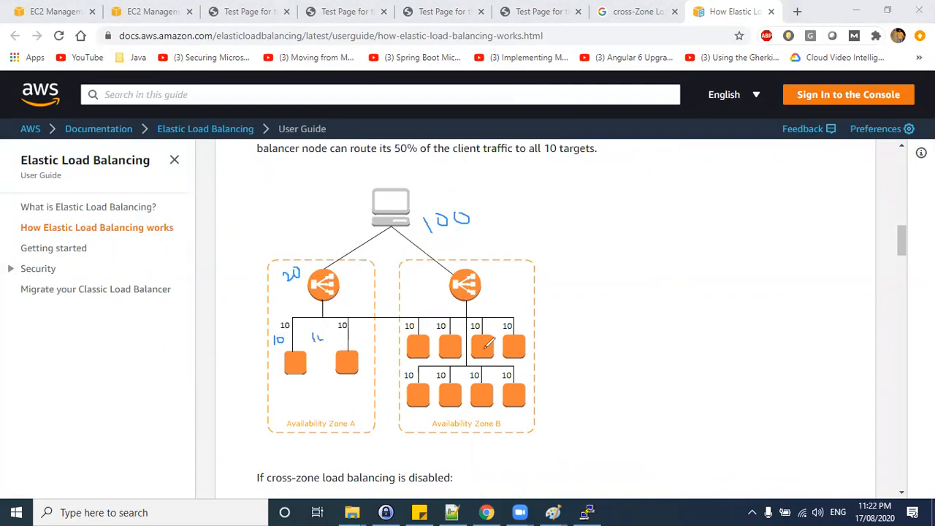
drag(461, 241, 459, 246)
drag(468, 243, 472, 252)
drag(411, 327, 414, 333)
mouse_move(514, 227)
mouse_down()
mouse_move(469, 180)
mouse_move(241, 352)
mouse_move(363, 439)
mouse_up()
mouse_move(443, 424)
mouse_down()
mouse_move(554, 271)
mouse_move(514, 213)
mouse_up()
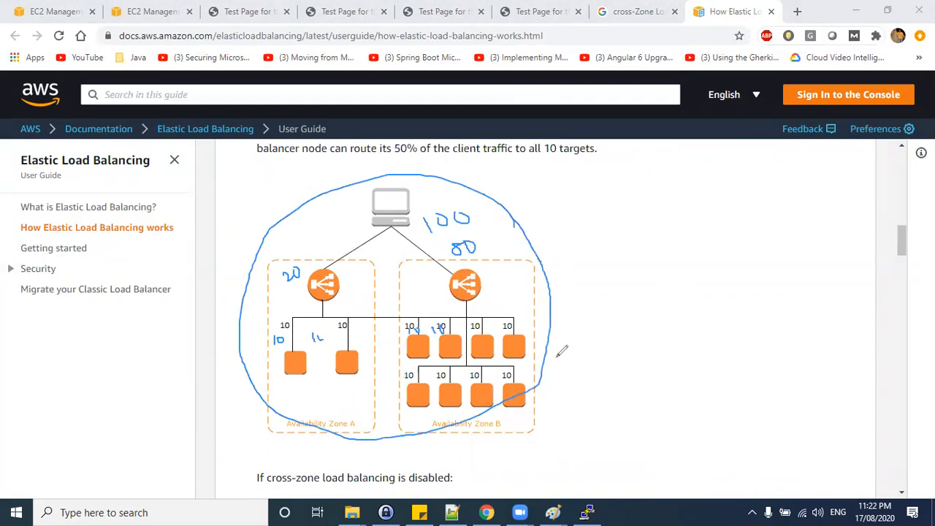
drag(513, 273, 559, 241)
Edit aug01-nlb's attributes to enable Cross-Zone Load Balancing and Delete Protection, and save.
click(48, 13)
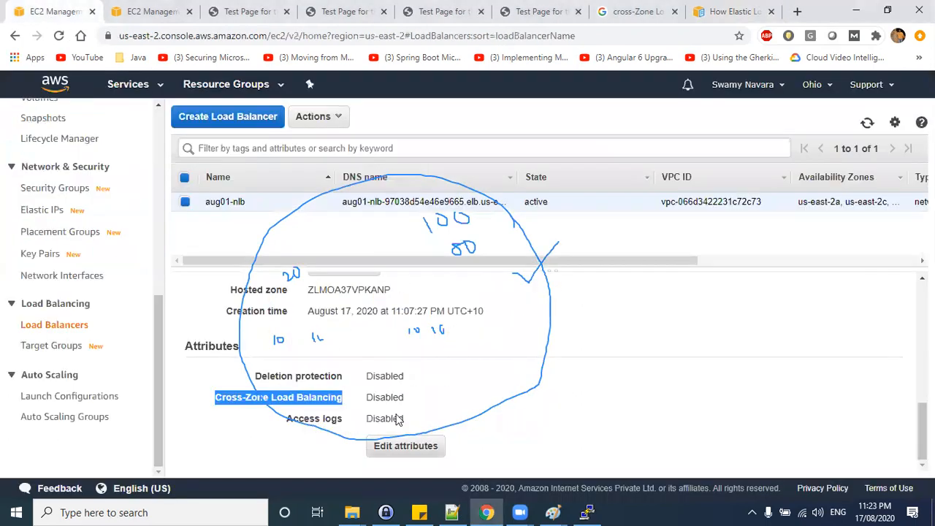
click(403, 446)
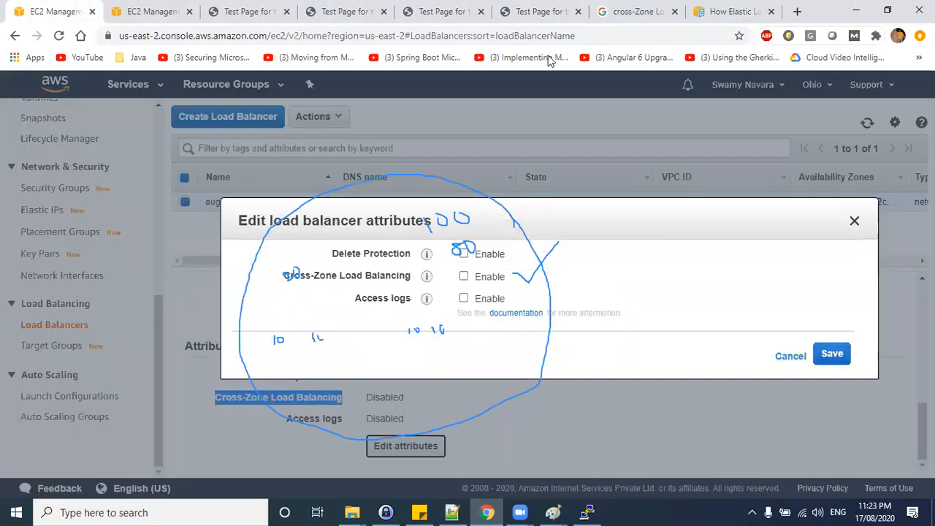
click(463, 277)
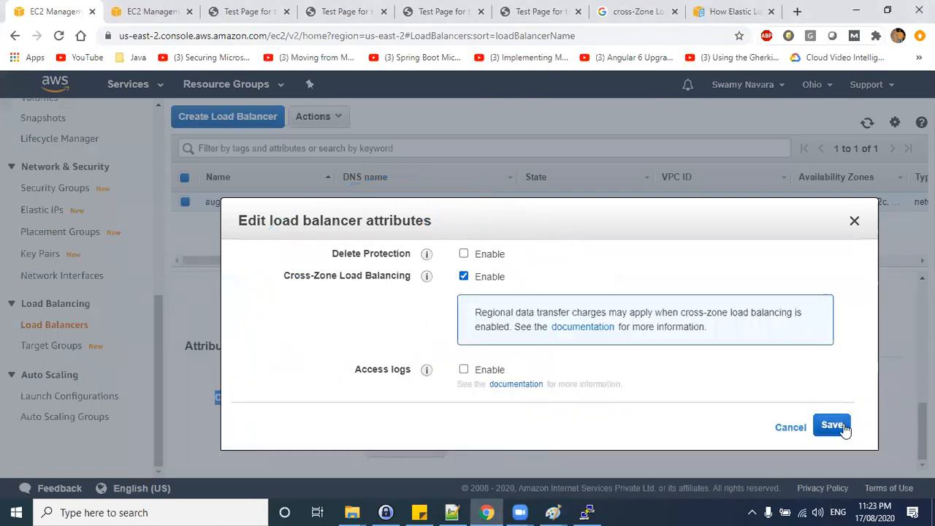
click(463, 253)
click(833, 426)
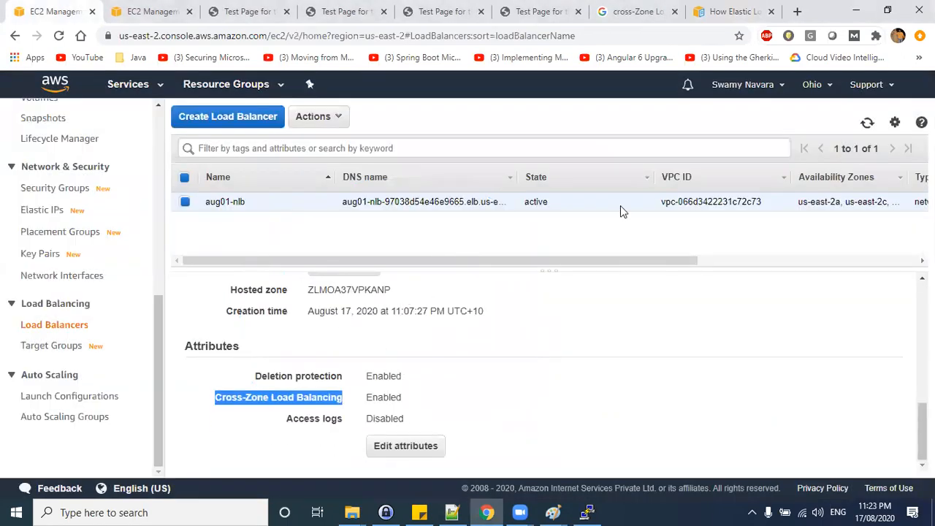
Reload the load balancer's DNS address in the test page tab several times to check which web server responds.
click(618, 55)
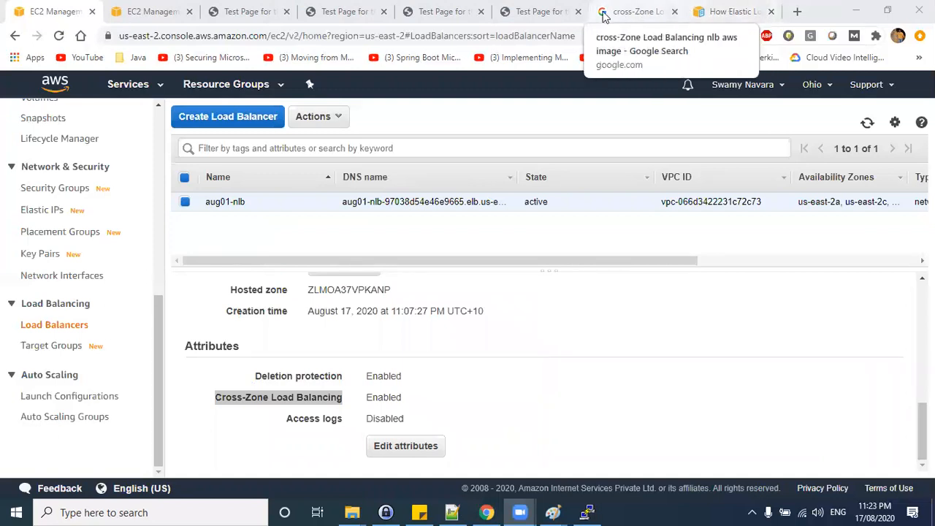
click(544, 11)
click(631, 11)
click(548, 11)
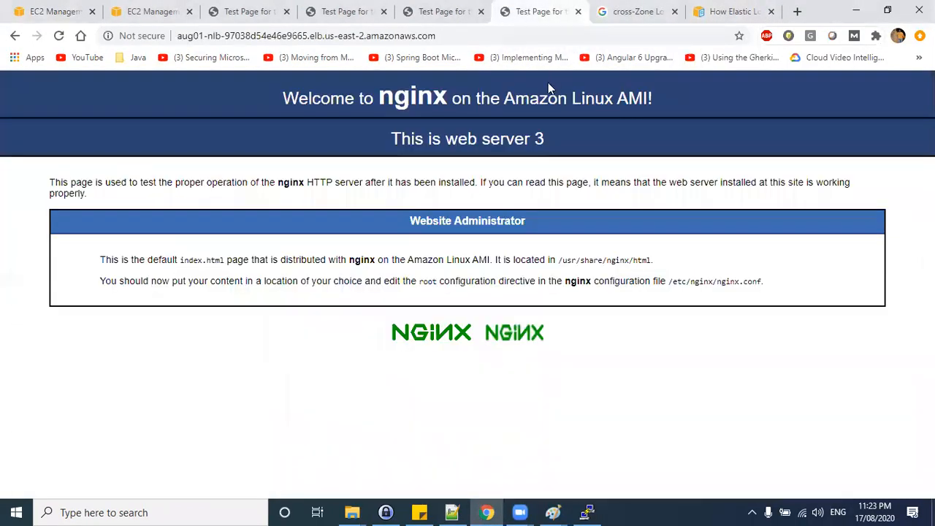
click(555, 41)
key(Return)
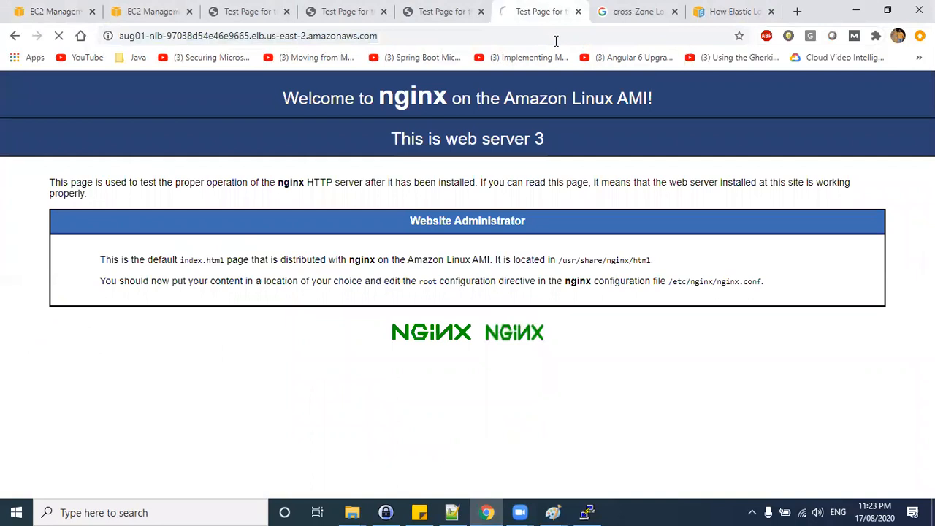
drag(543, 145, 326, 159)
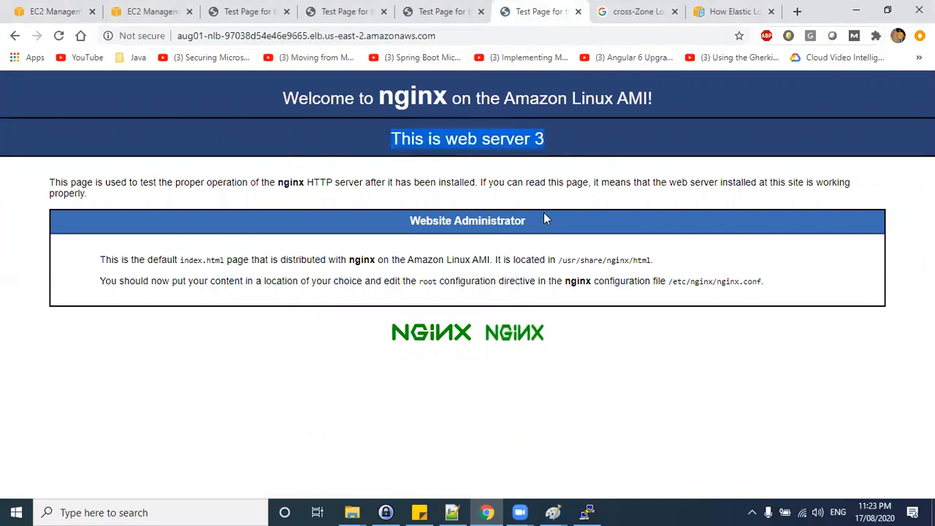
click(543, 38)
key(Return)
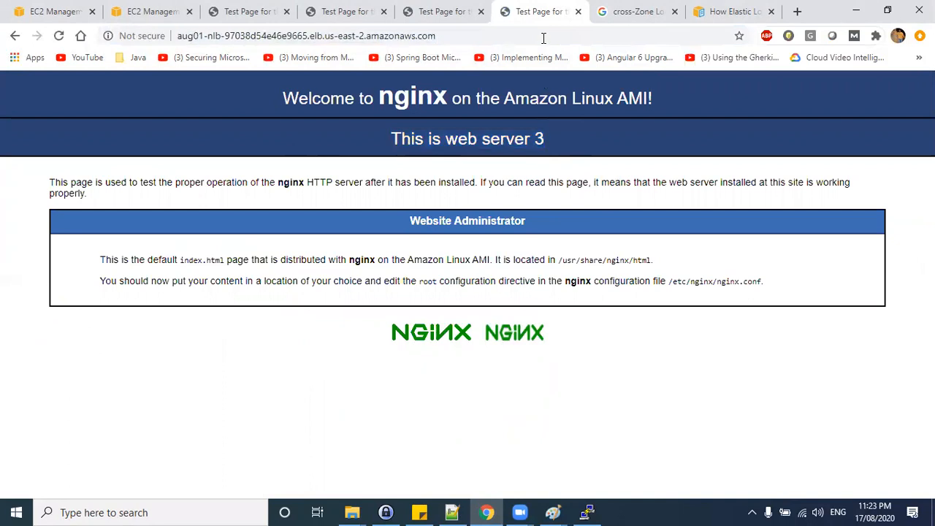
click(549, 37)
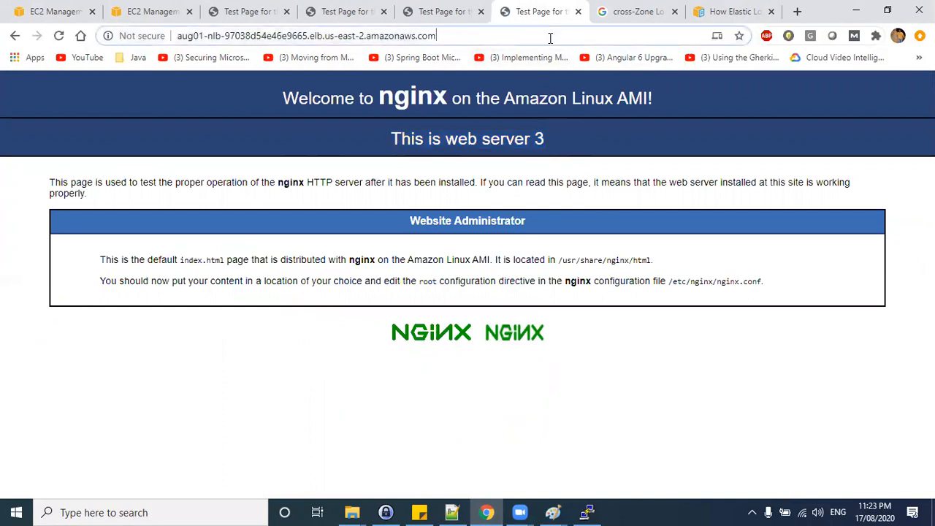
key(Return)
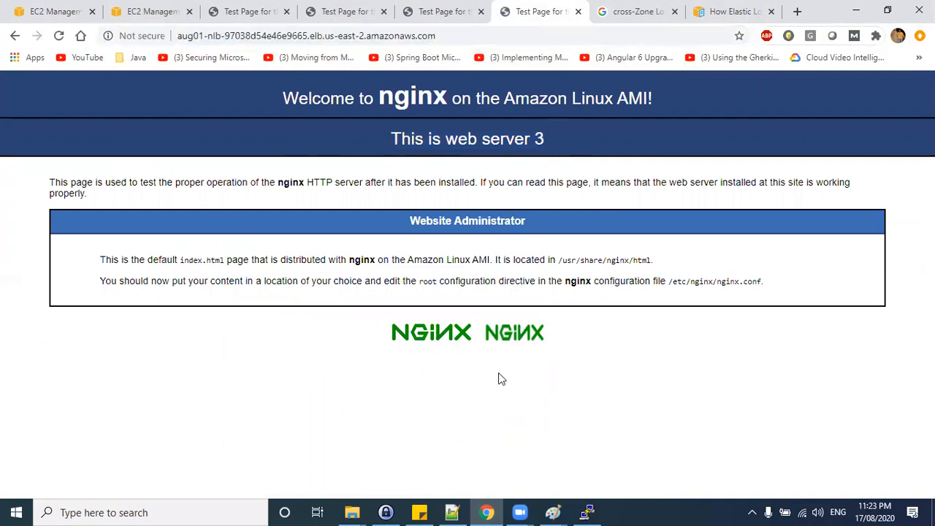
mouse_move(628, 312)
mouse_down()
mouse_move(593, 377)
mouse_move(665, 344)
mouse_move(680, 359)
mouse_move(633, 361)
mouse_up()
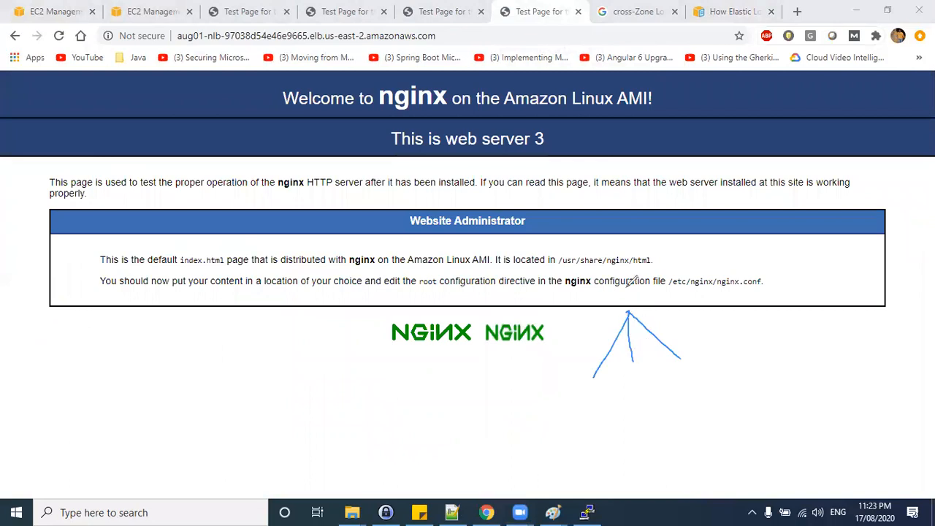
mouse_move(550, 376)
mouse_down()
mouse_move(557, 373)
mouse_move(566, 398)
mouse_up()
mouse_move(620, 376)
mouse_down()
mouse_move(627, 387)
mouse_move(647, 382)
mouse_up()
mouse_move(681, 361)
mouse_down()
mouse_move(698, 358)
mouse_move(689, 383)
mouse_up()
mouse_move(628, 312)
mouse_down()
mouse_move(606, 364)
mouse_move(632, 348)
mouse_up()
drag(629, 312, 676, 348)
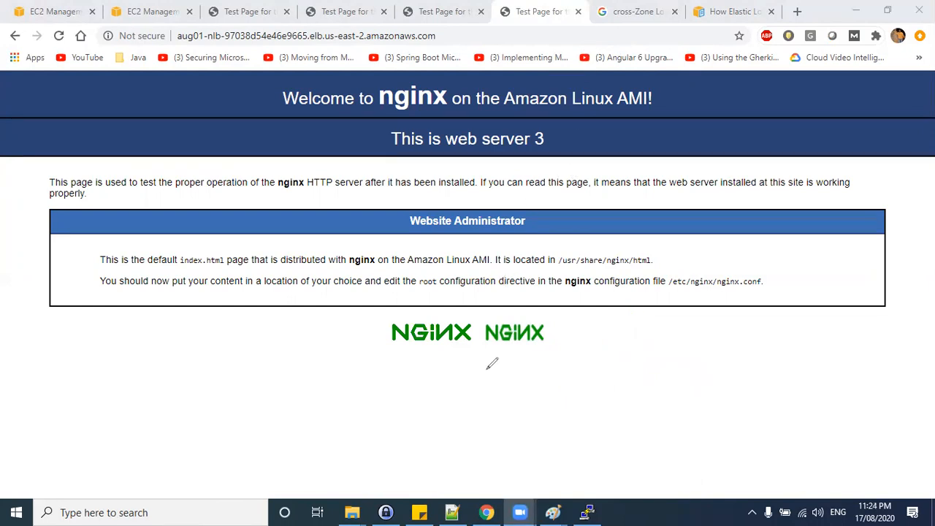
Return to the load balancer's attributes and highlight the Cross-Zone Load Balancing setting.
click(48, 11)
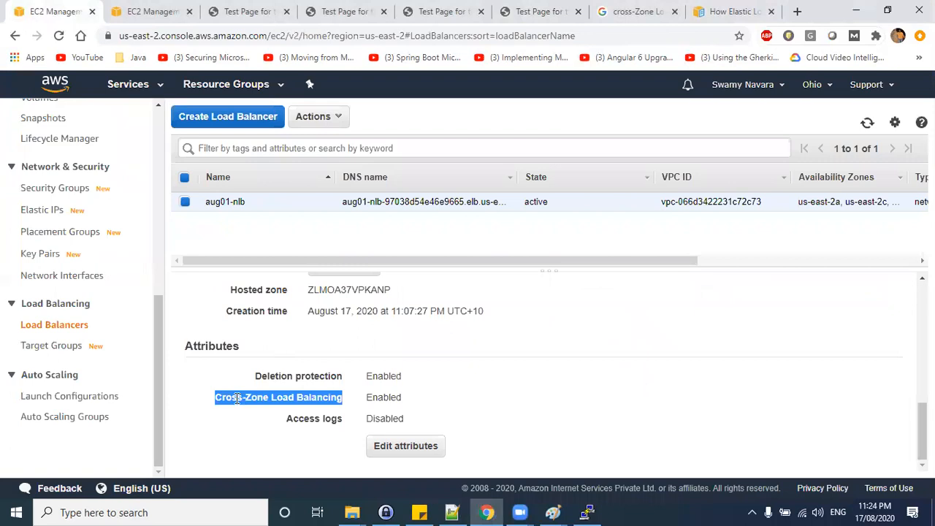
drag(216, 397, 331, 396)
click(519, 93)
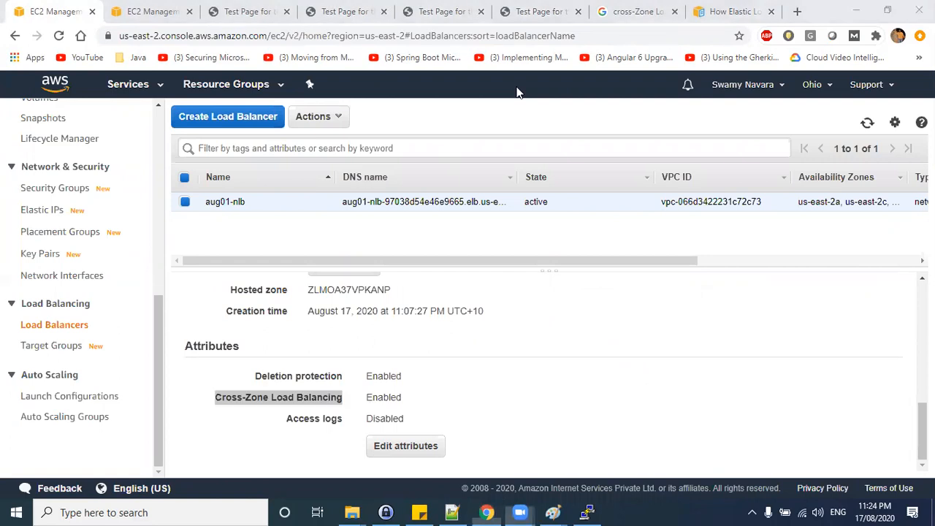
Revisit the cross-zone load balancing diagrams in the How Elastic Load Balancing works documentation tab.
click(734, 11)
scroll(528, 292, up, 3)
scroll(528, 292, down, 4)
scroll(529, 294, down, 5)
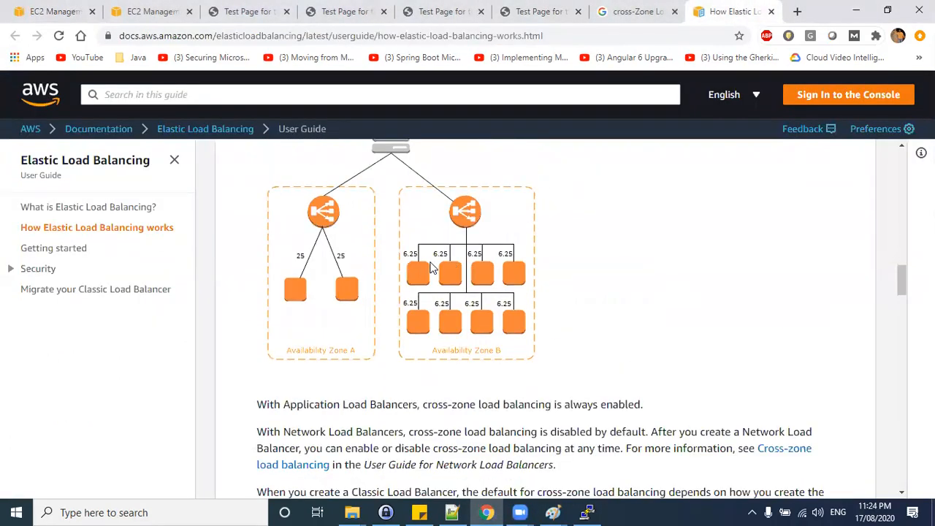
scroll(432, 269, up, 1)
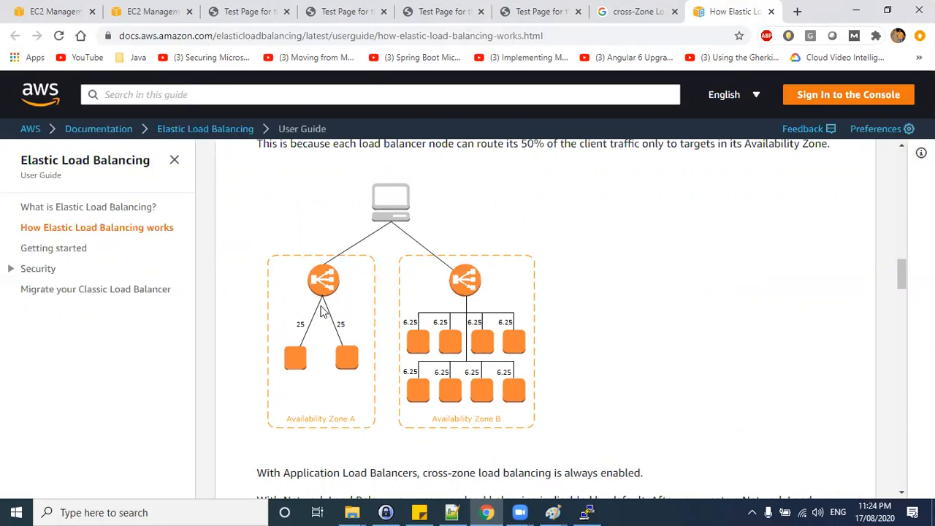
scroll(430, 247, up, 1)
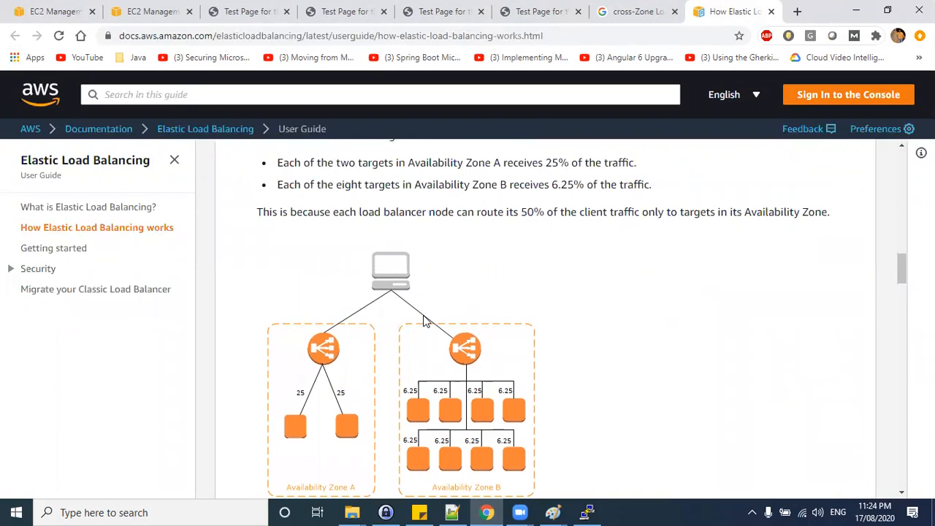
scroll(426, 319, down, 2)
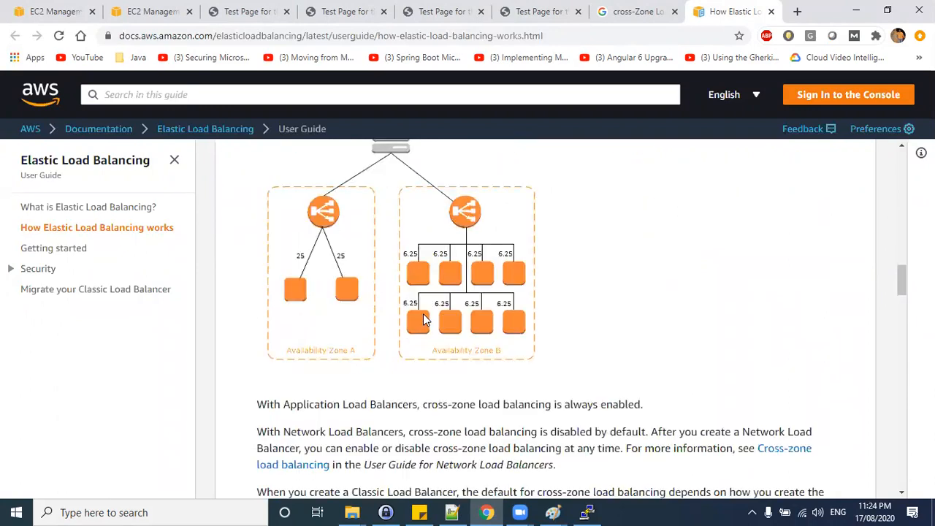